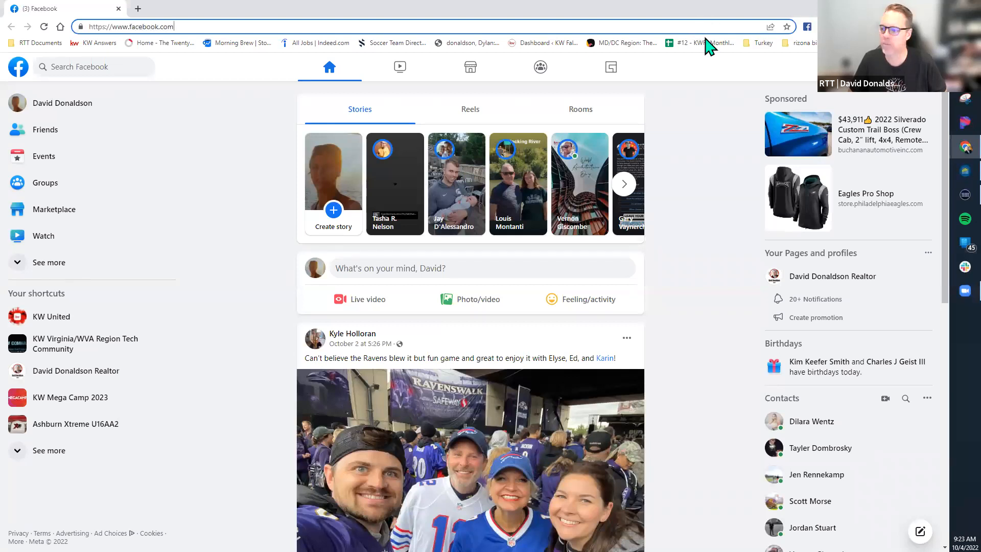
# Open the browser's extensions management page.
pyautogui.click(573, 259)
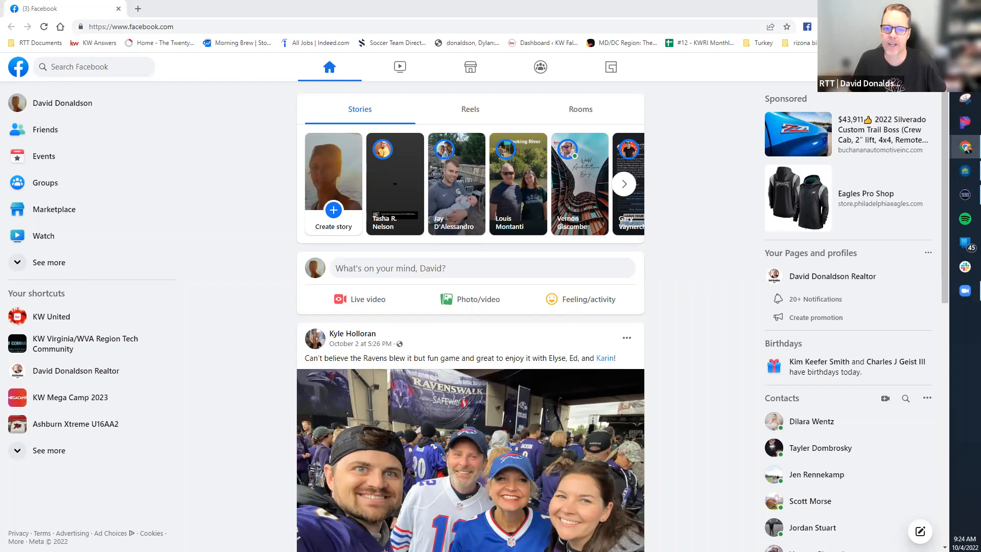
pyautogui.click(940, 26)
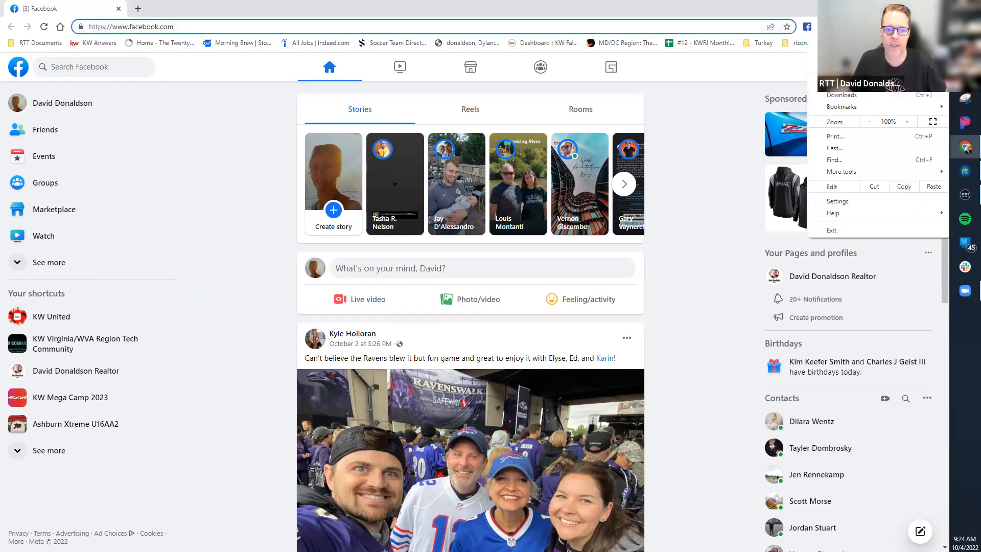
pyautogui.moveTo(872, 174)
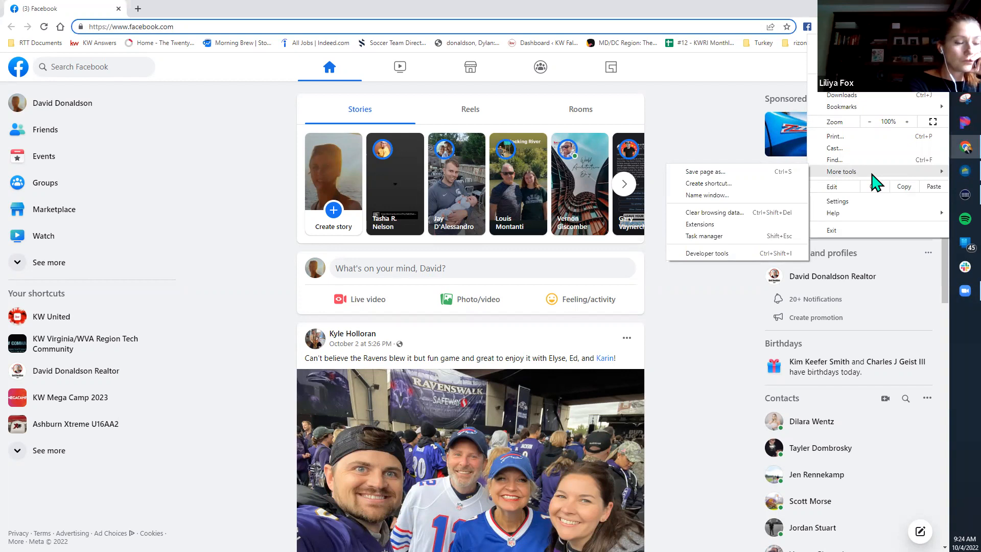
pyautogui.click(720, 225)
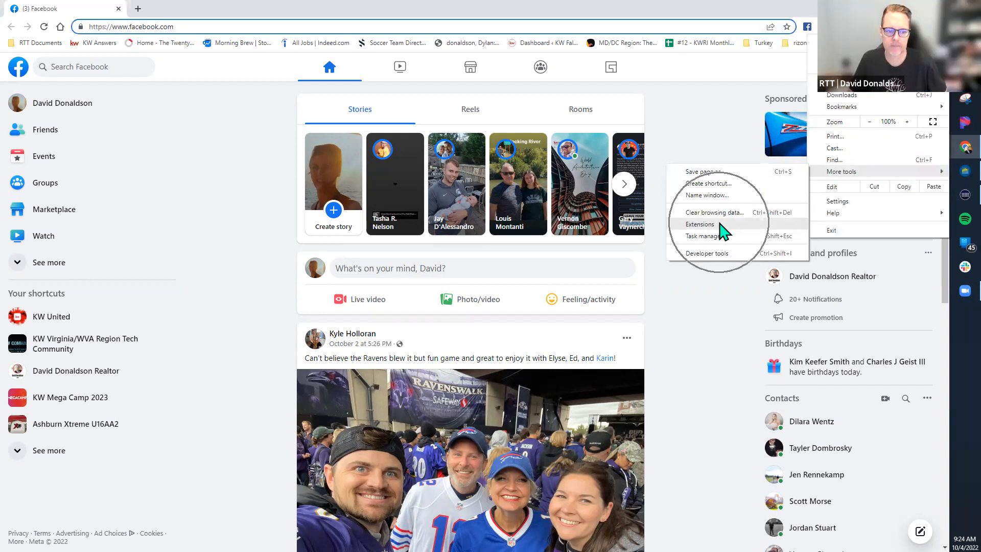
pyautogui.click(720, 224)
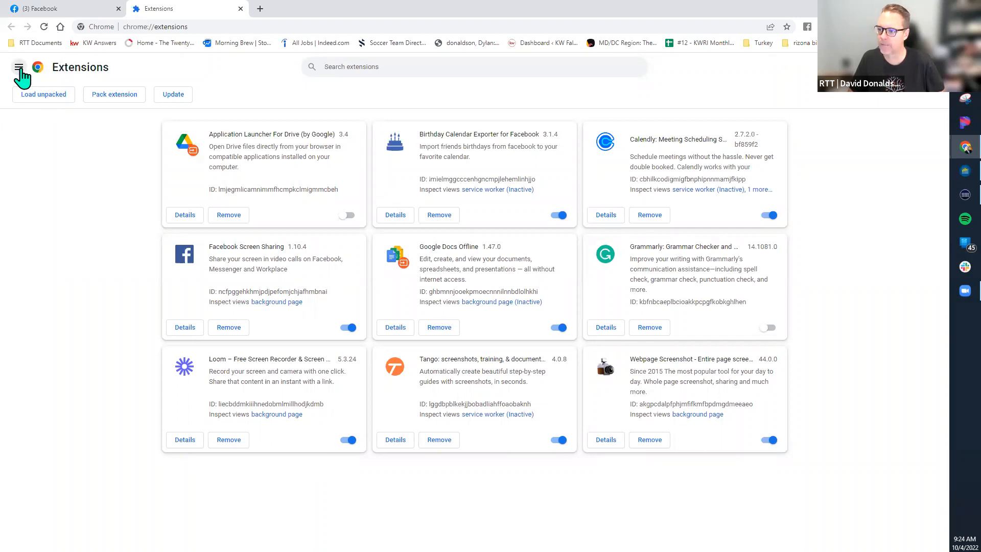
# Go to the Chrome Web Store from the extensions page and search it for "fb birthday".
pyautogui.click(19, 68)
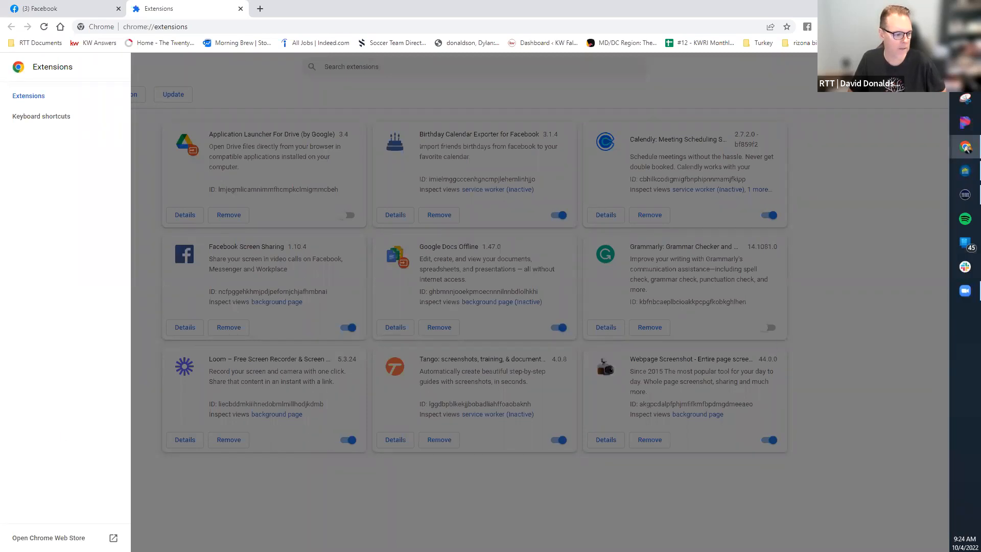
pyautogui.click(49, 537)
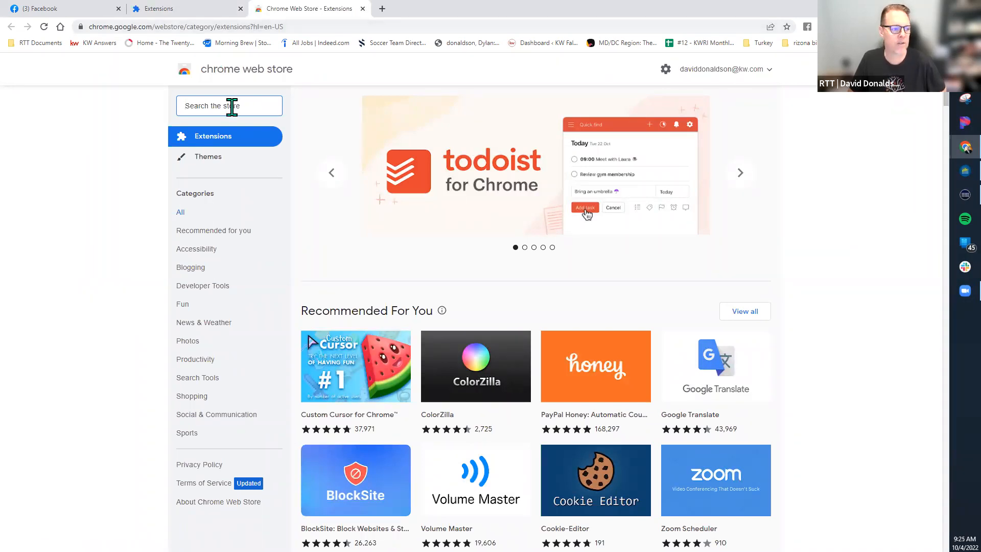
pyautogui.write('fb')
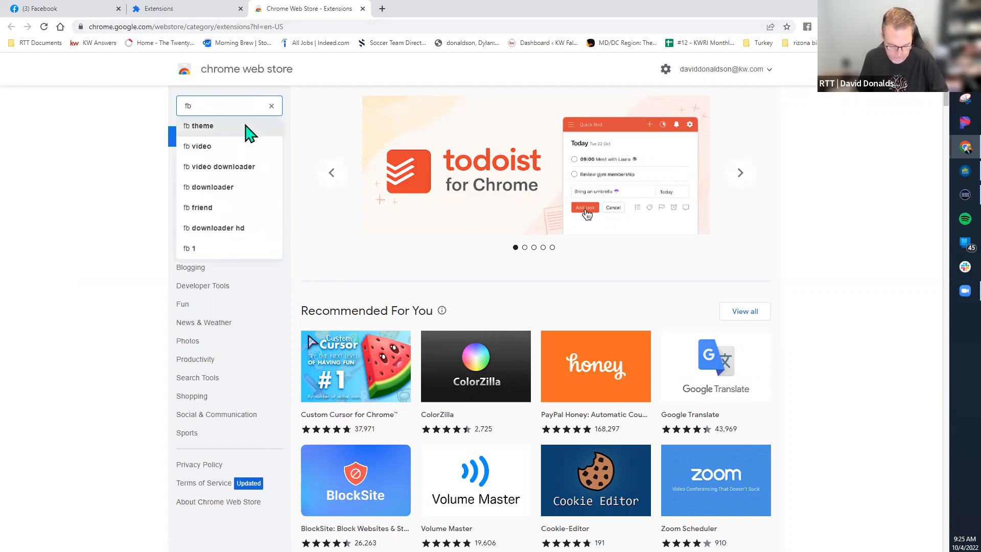
pyautogui.write(' birthday')
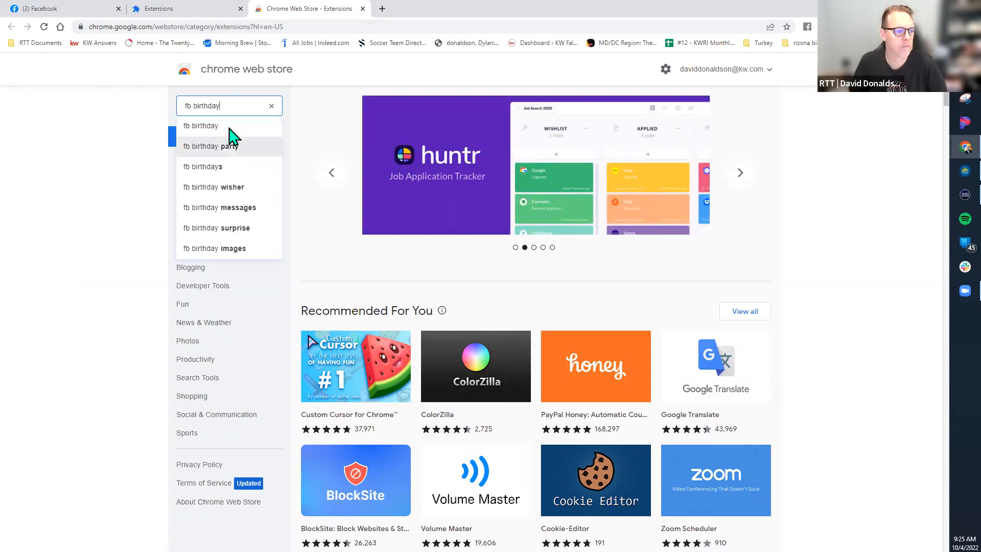
pyautogui.press('Return')
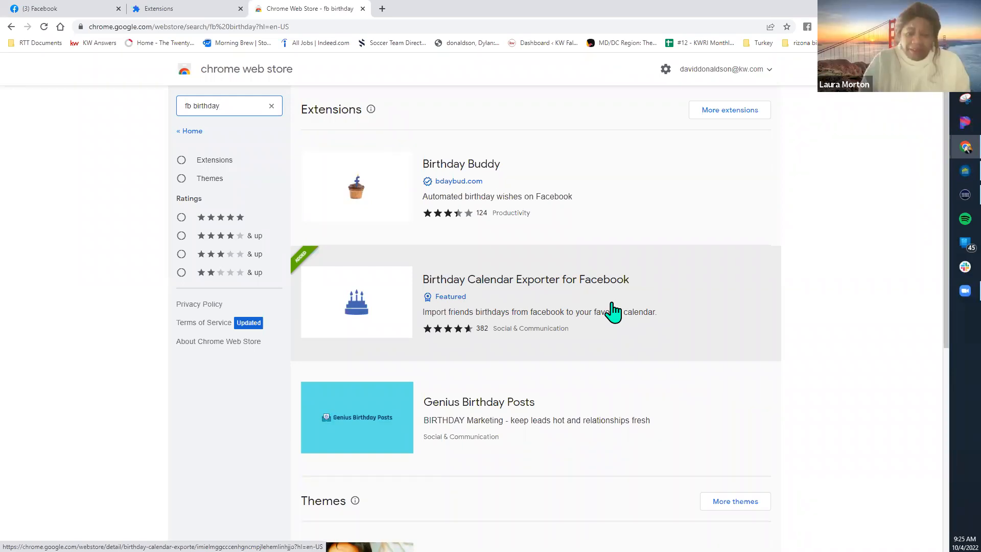
# Open the store page of the Birthday Calendar Exporter for Facebook extension.
pyautogui.click(696, 276)
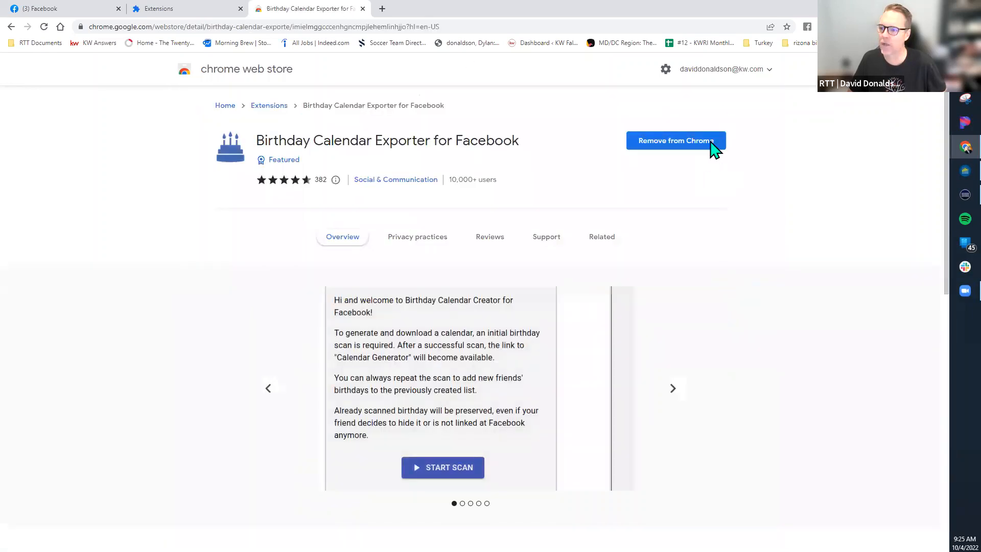
pyautogui.click(711, 143)
pyautogui.press('ctrl')
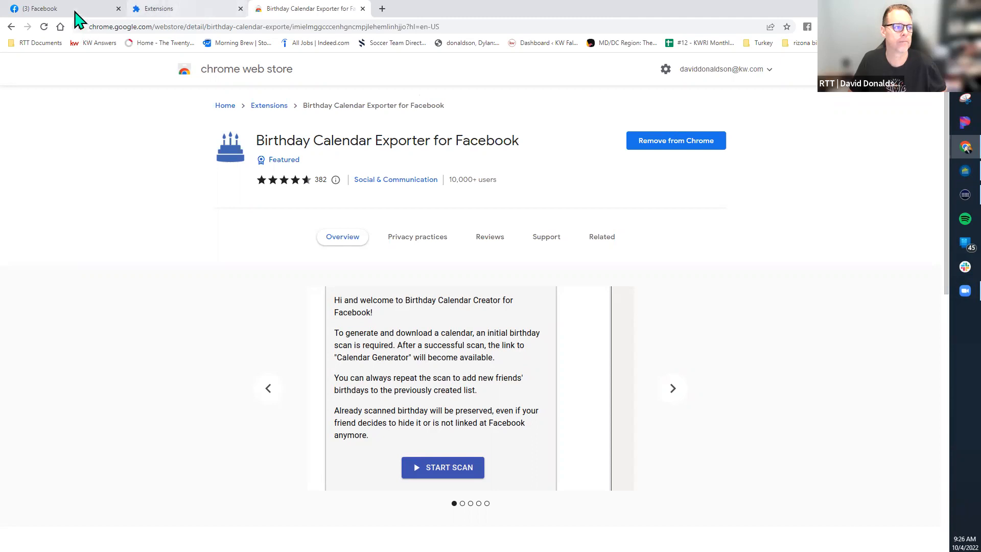
# Return to the open Facebook page and launch the Birthday Calendar Exporter extension there.
pyautogui.click(175, 13)
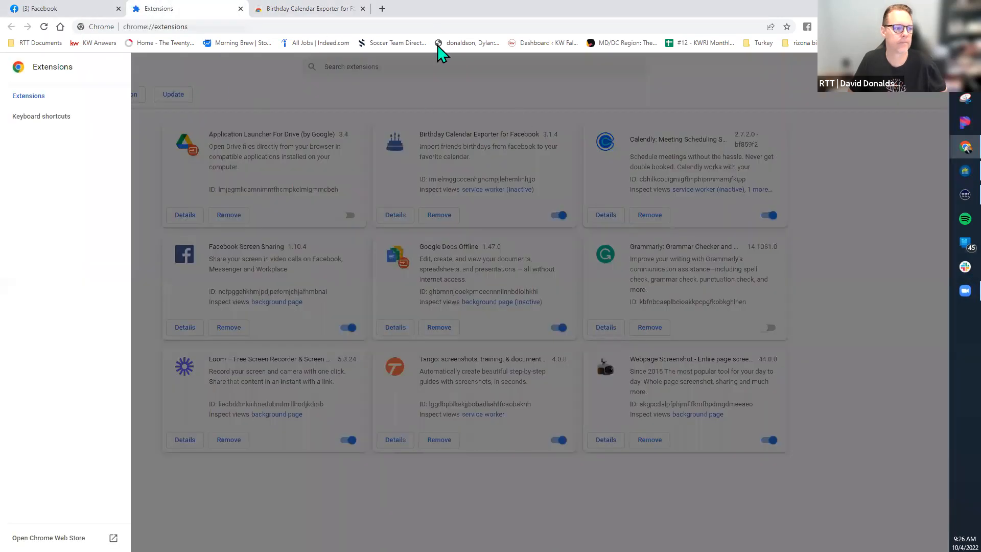
pyautogui.click(289, 14)
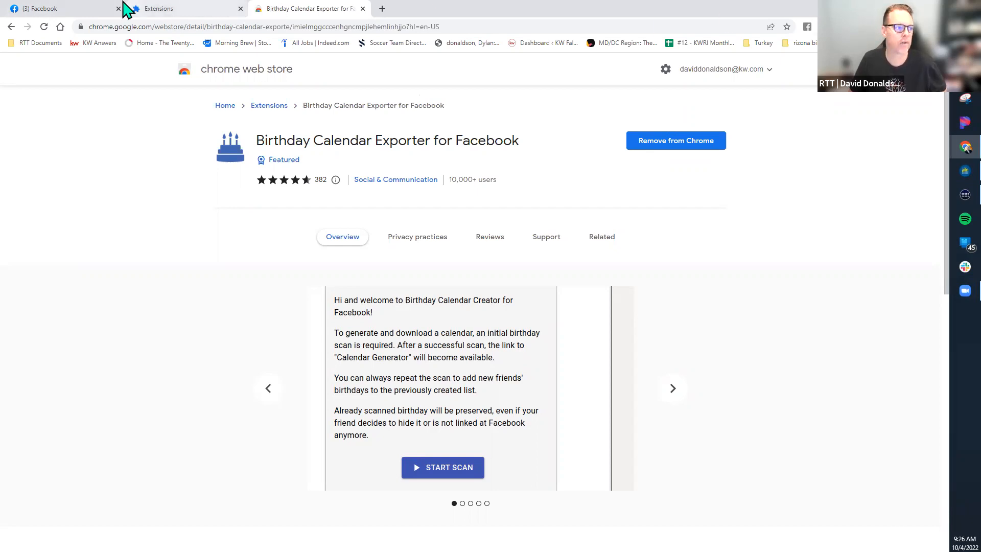
pyautogui.click(51, 10)
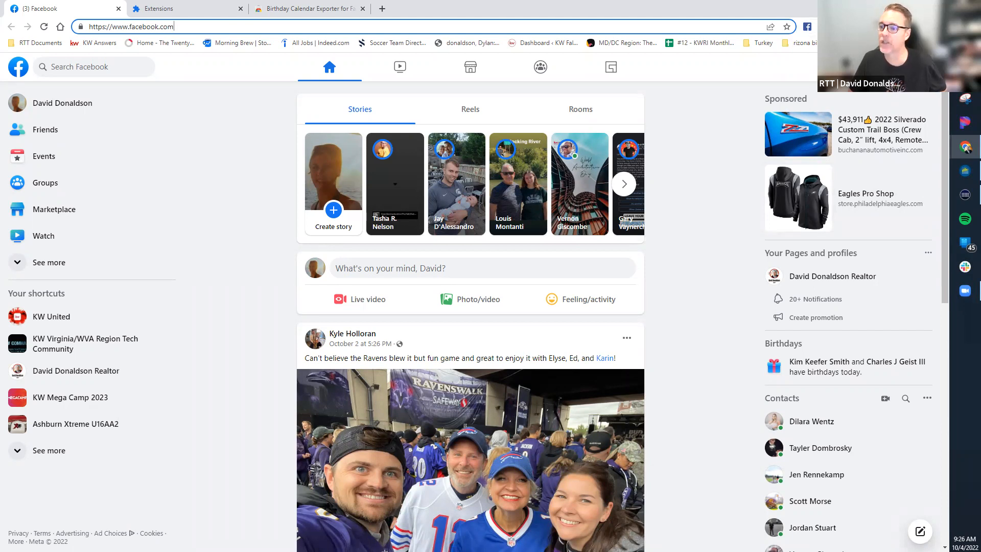
pyautogui.click(888, 26)
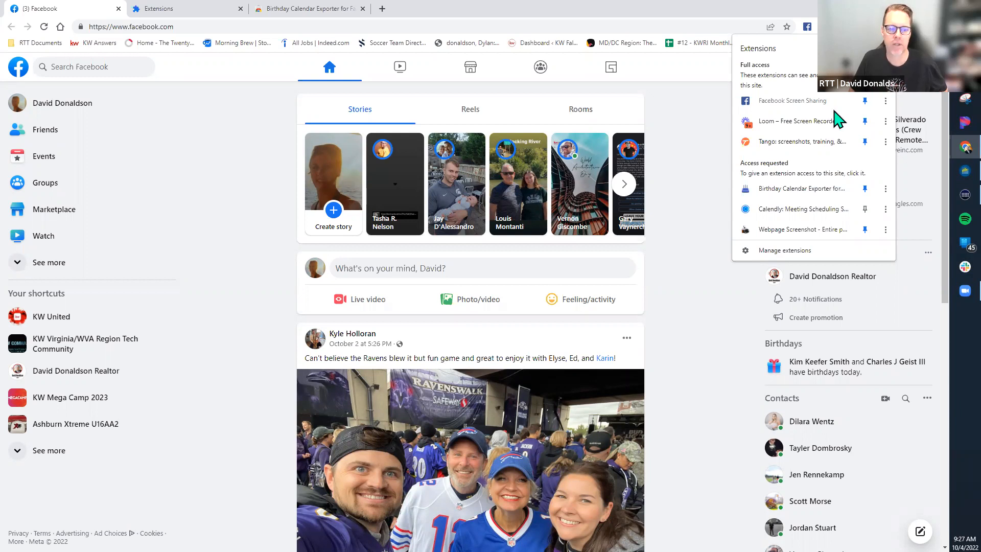
pyautogui.click(817, 196)
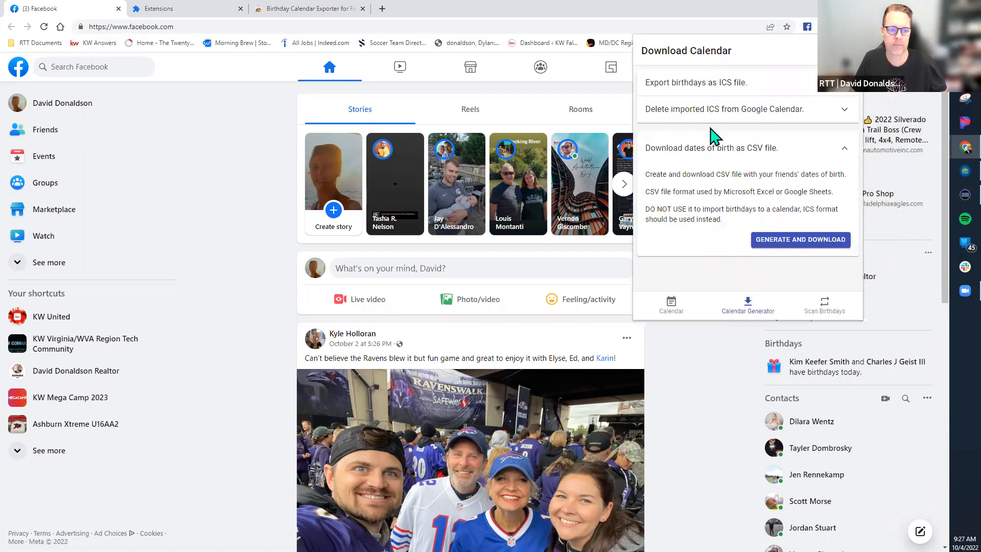
# Examine the extension's ICS export option, birthday calendar and birthday scan views, and return to the calendar generator.
pyautogui.click(795, 87)
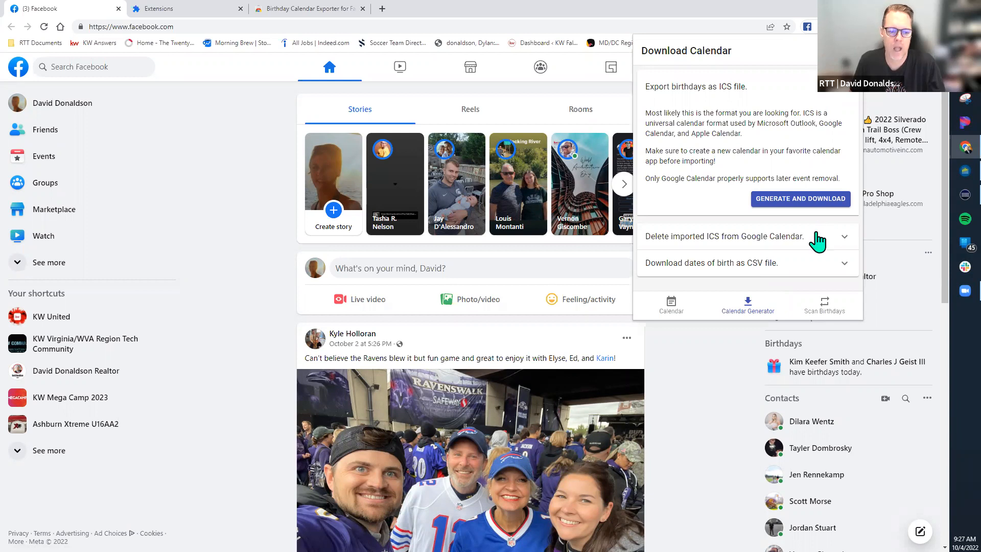
pyautogui.click(753, 313)
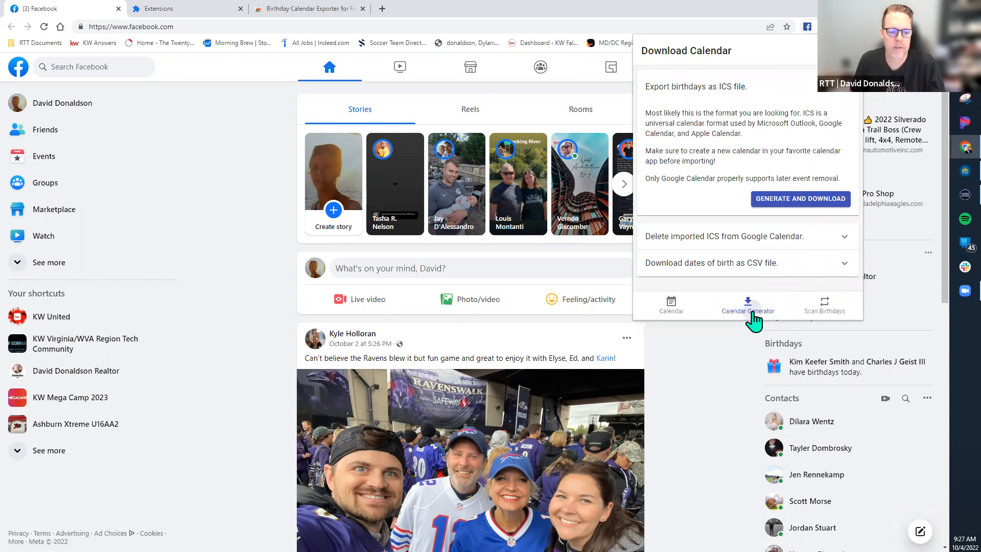
pyautogui.click(671, 320)
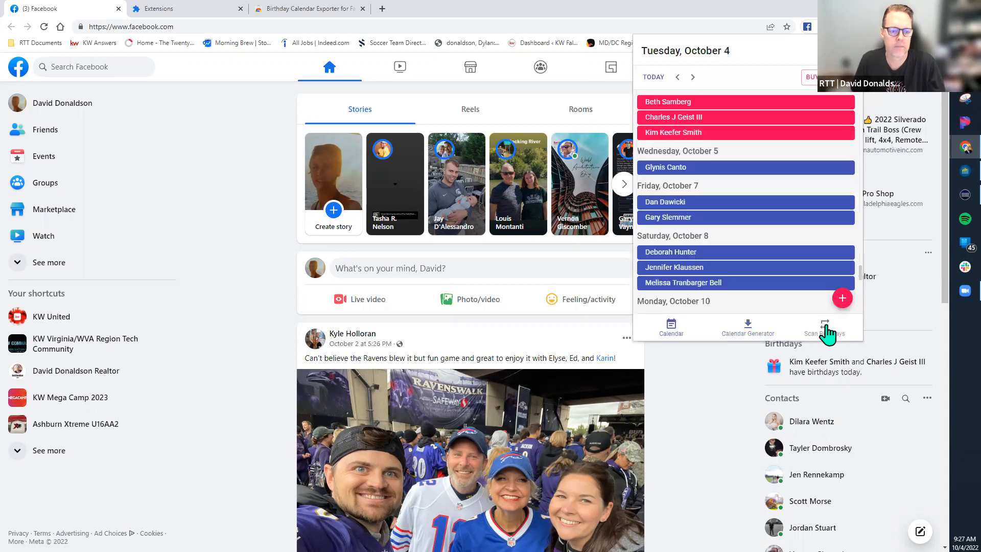
pyautogui.click(824, 333)
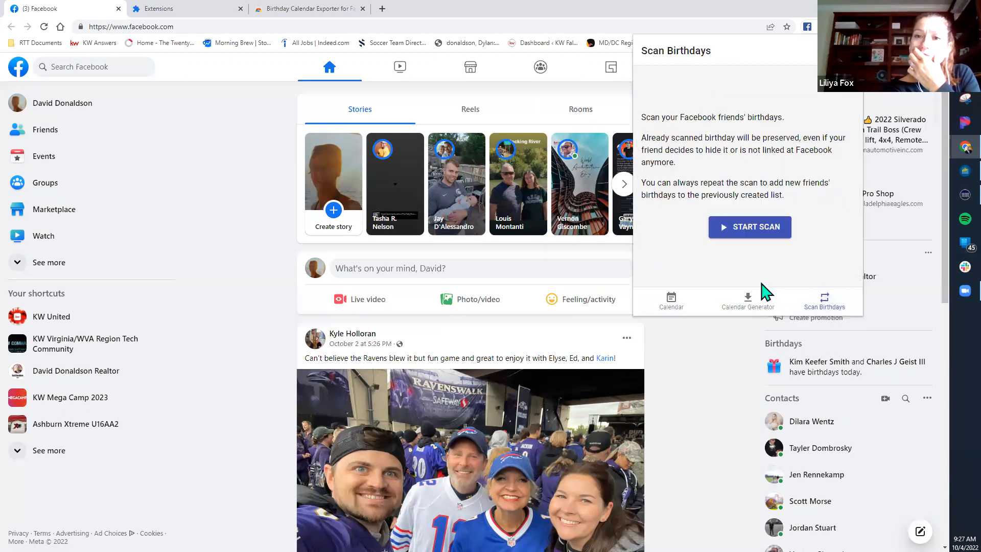
pyautogui.click(777, 241)
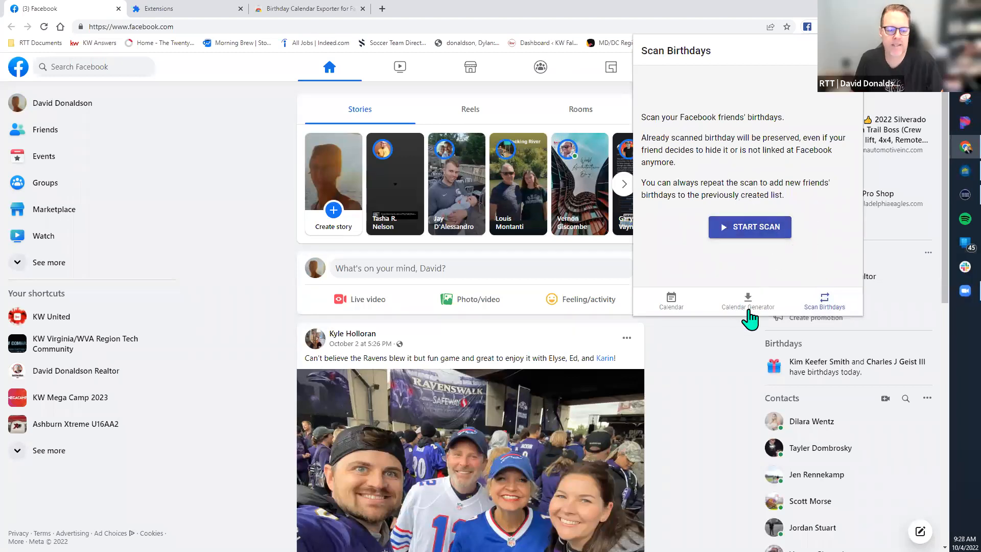
pyautogui.click(748, 307)
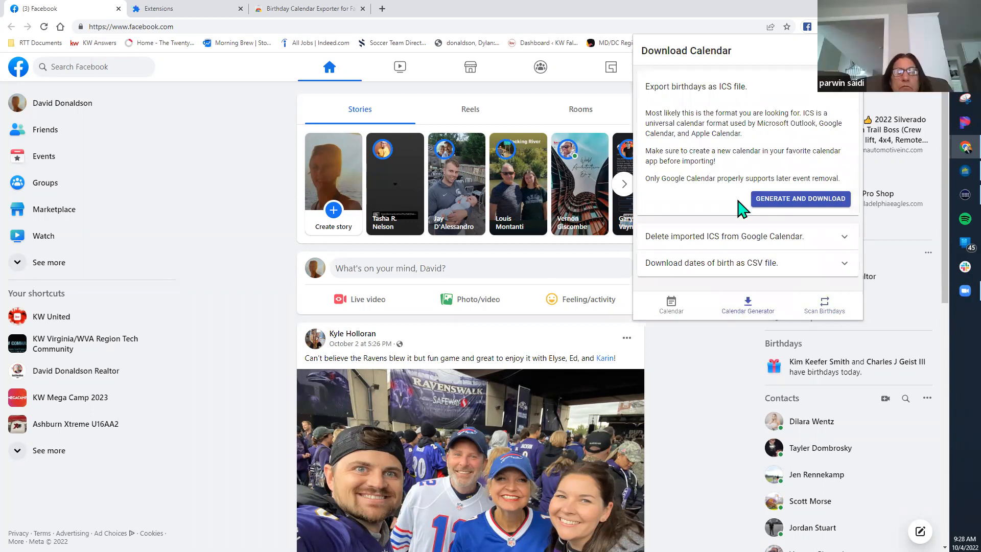
pyautogui.click(746, 312)
pyautogui.click(746, 312)
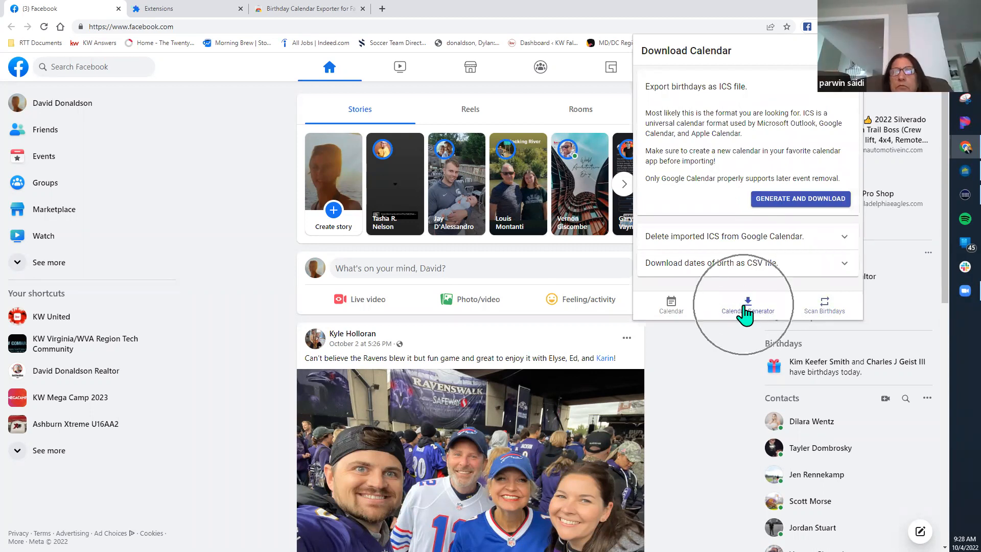
pyautogui.click(746, 313)
pyautogui.click(744, 307)
pyautogui.click(744, 307)
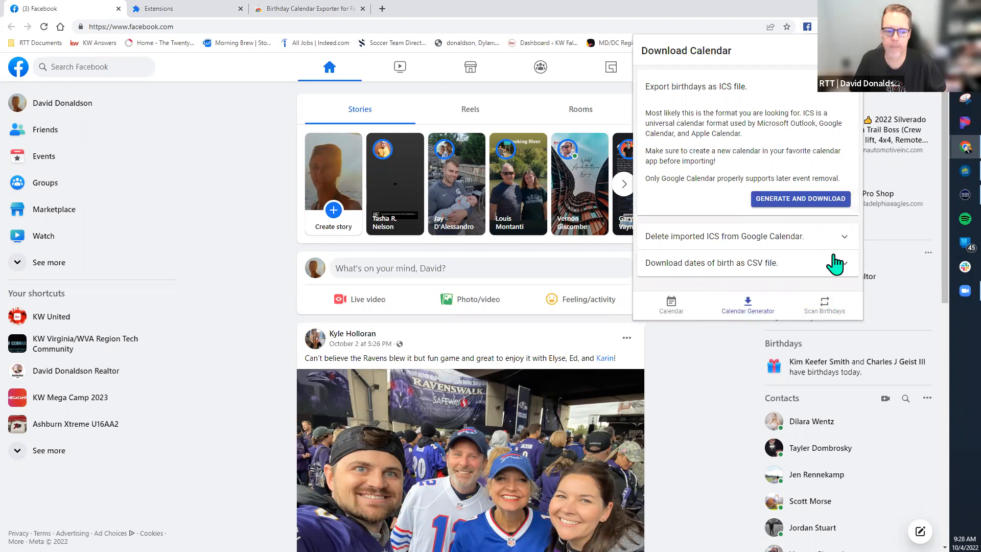
# Generate and download the friends' dates of birth as a CSV file, and dismiss the completion message.
pyautogui.click(704, 269)
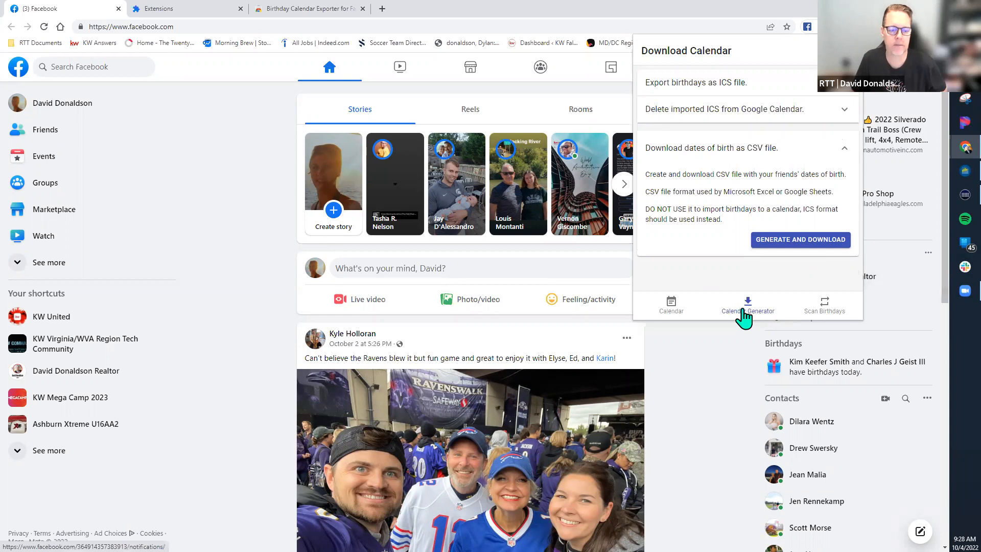
pyautogui.click(750, 315)
pyautogui.press('ctrl')
pyautogui.press('ctrl')
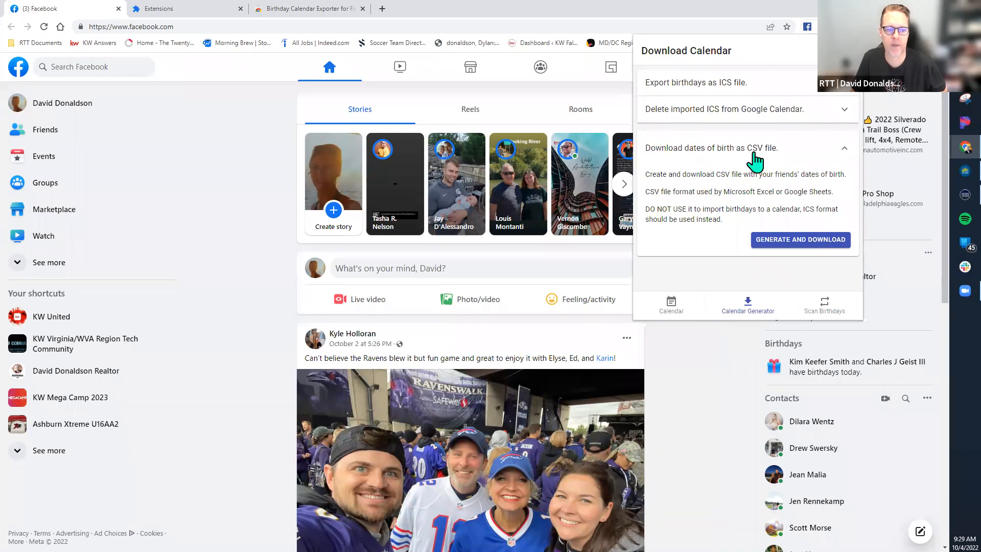
pyautogui.press('ctrl')
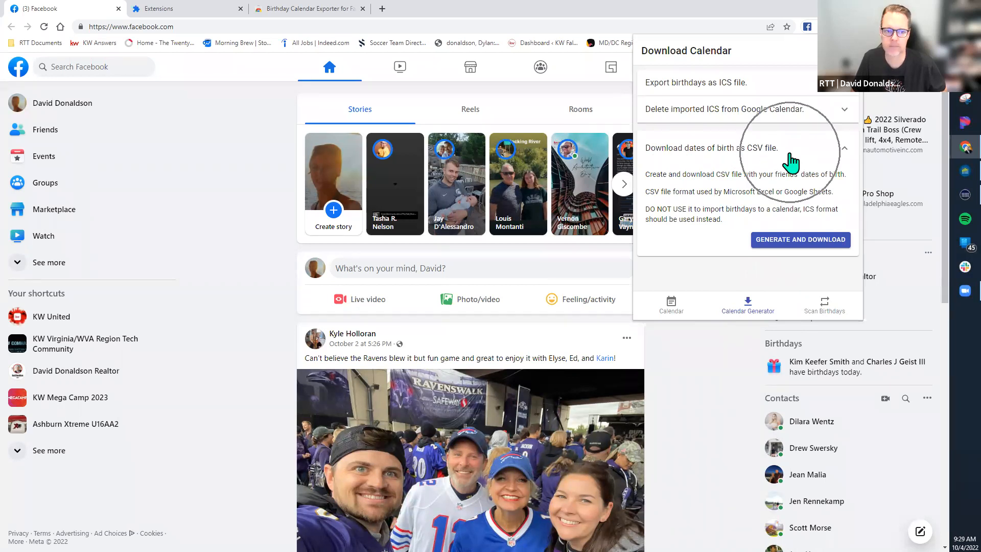
pyautogui.click(809, 241)
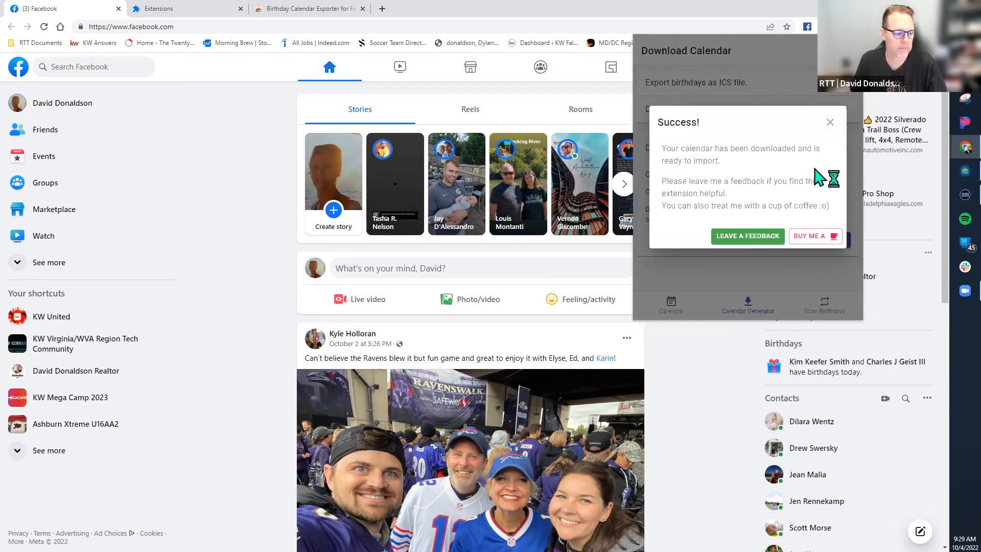
pyautogui.click(830, 122)
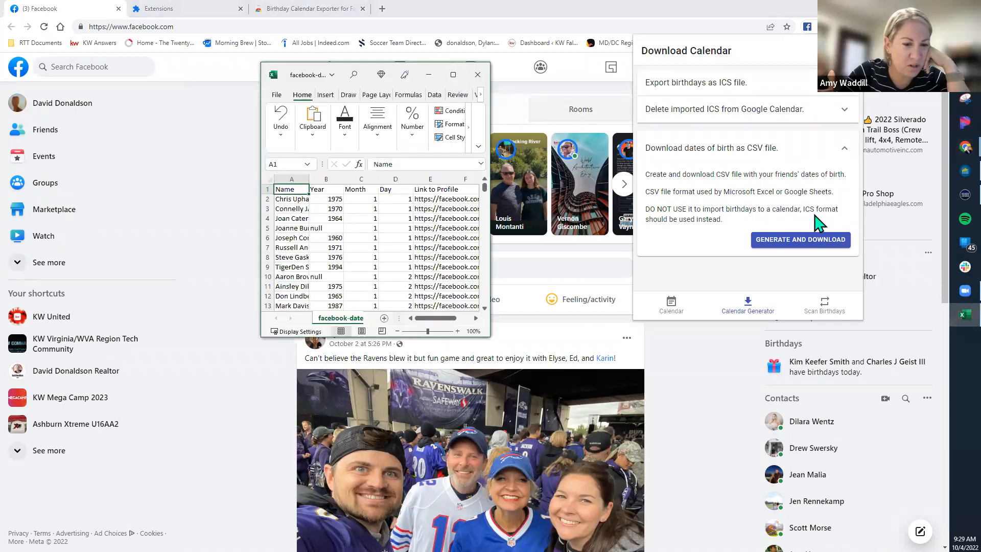
# Maximize the downloaded facebook-dates-of-birth file in Excel and look through its rows of birthdays.
pyautogui.click(453, 75)
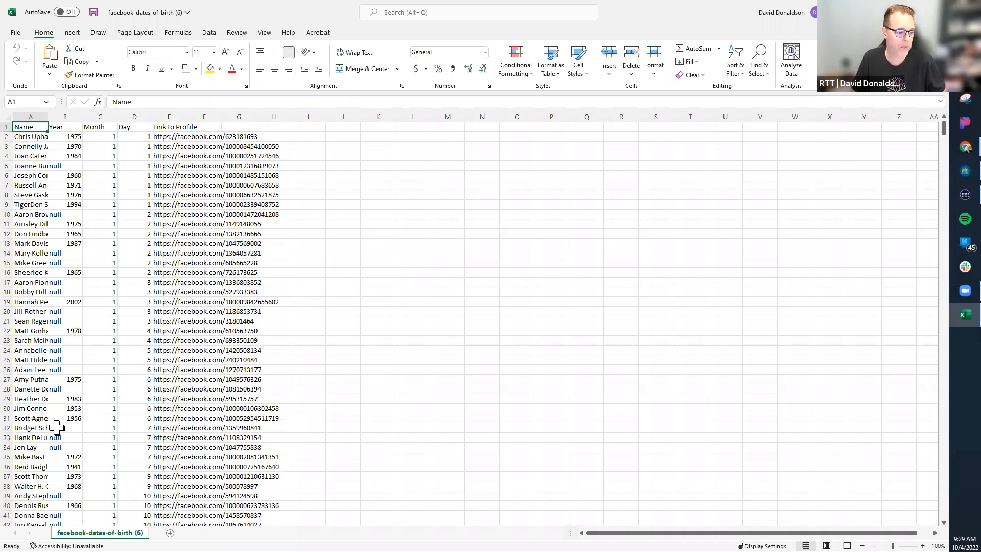
pyautogui.scroll(-13, 70, 435)
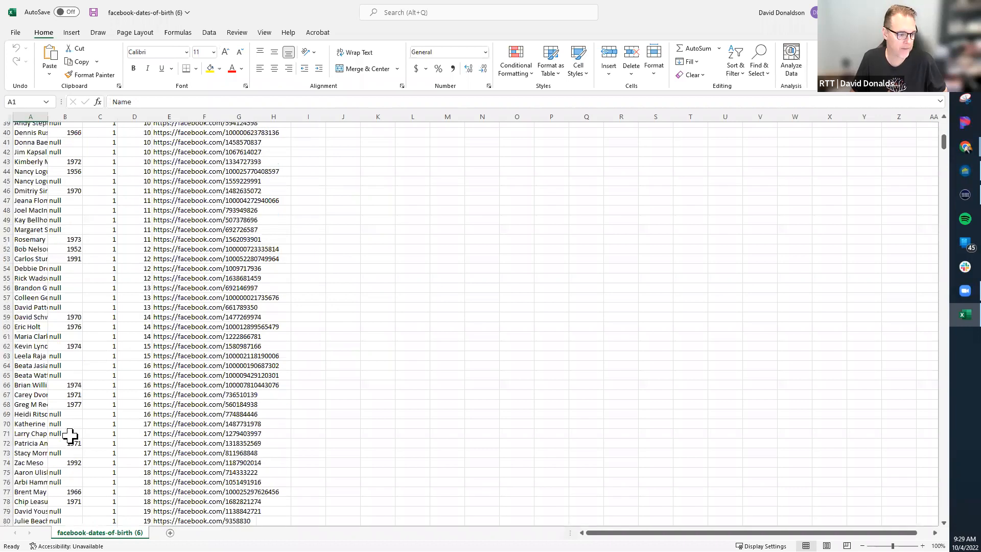
pyautogui.scroll(13, 70, 435)
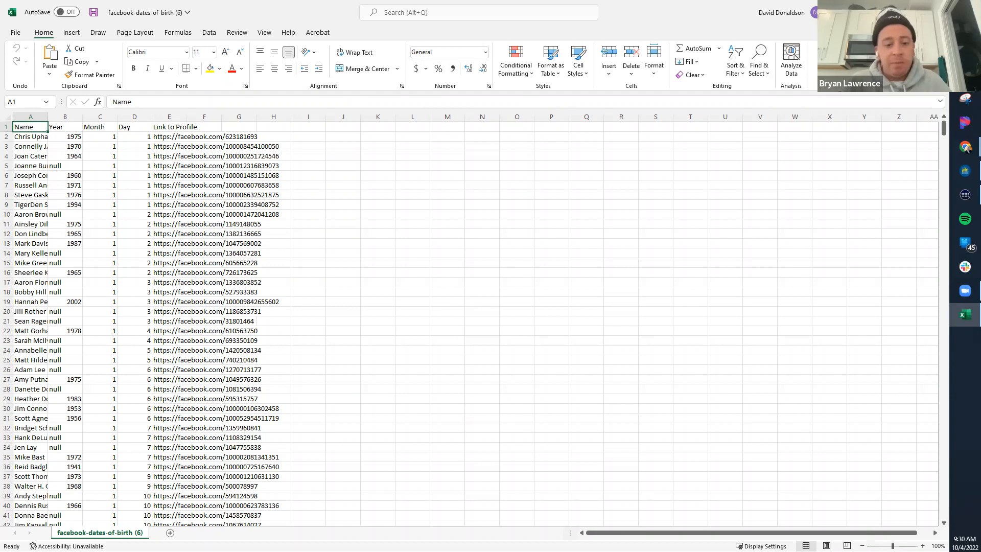
# Minimize the Excel and browser windows to show the desktop.
pyautogui.click(888, 12)
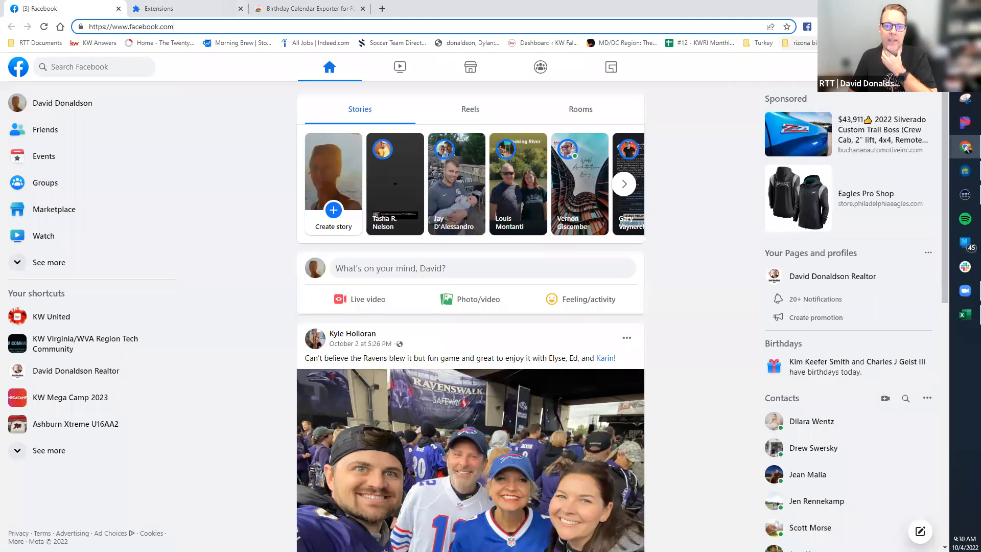
pyautogui.click(890, 8)
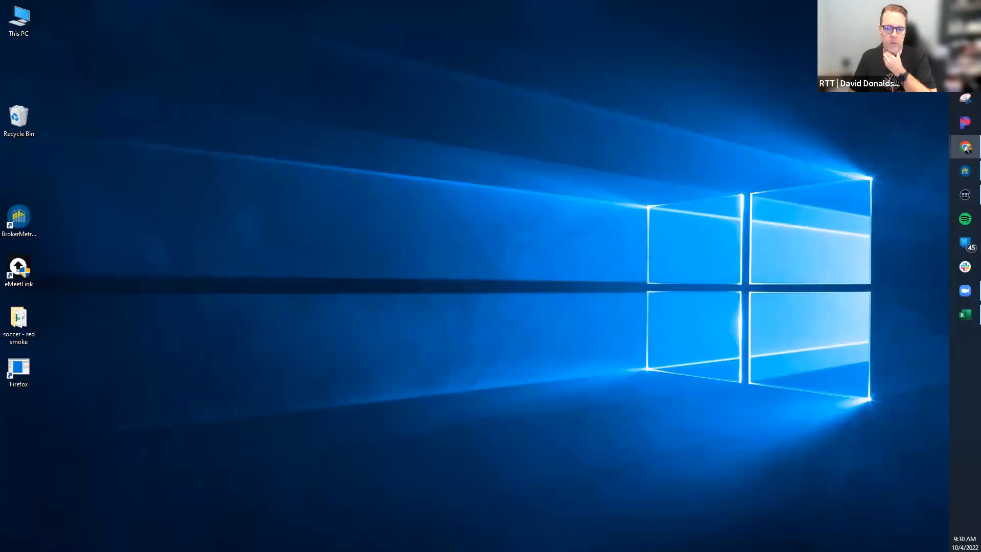
# Switch to the facebook-dates-of-birth file in Excel, highlight the year, month and day cells B2:D15, and minimize the window.
pyautogui.click(951, 322)
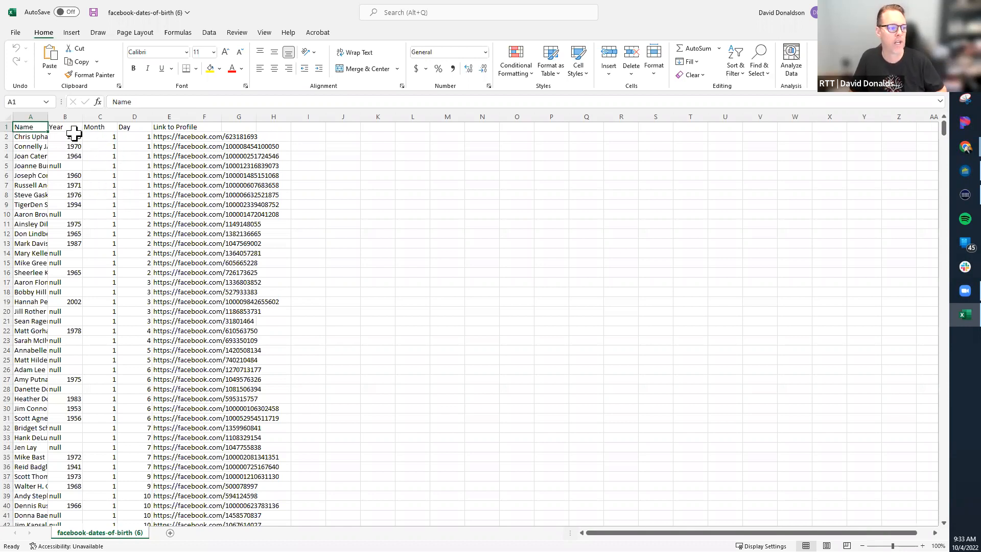
pyautogui.moveTo(71, 136); pyautogui.dragTo(142, 259)
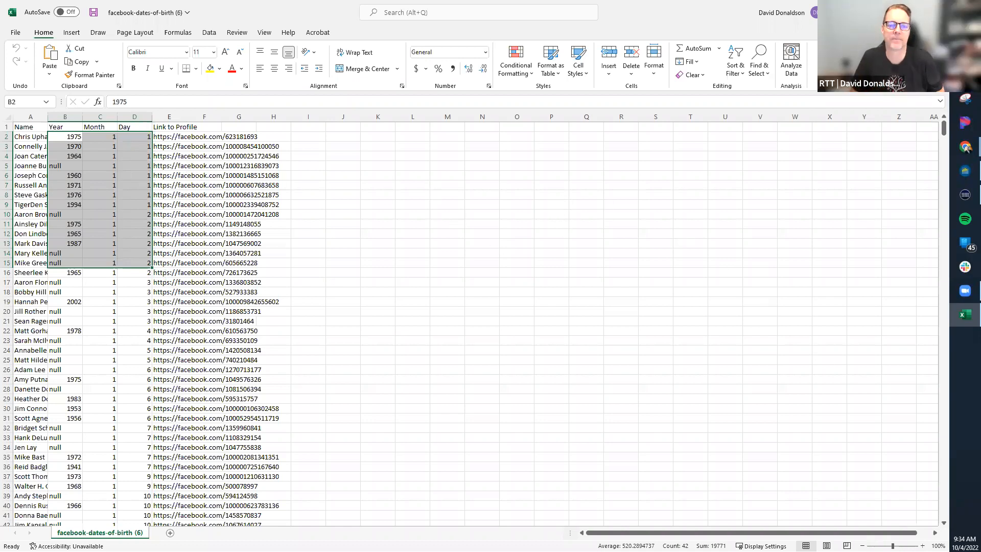
pyautogui.click(888, 13)
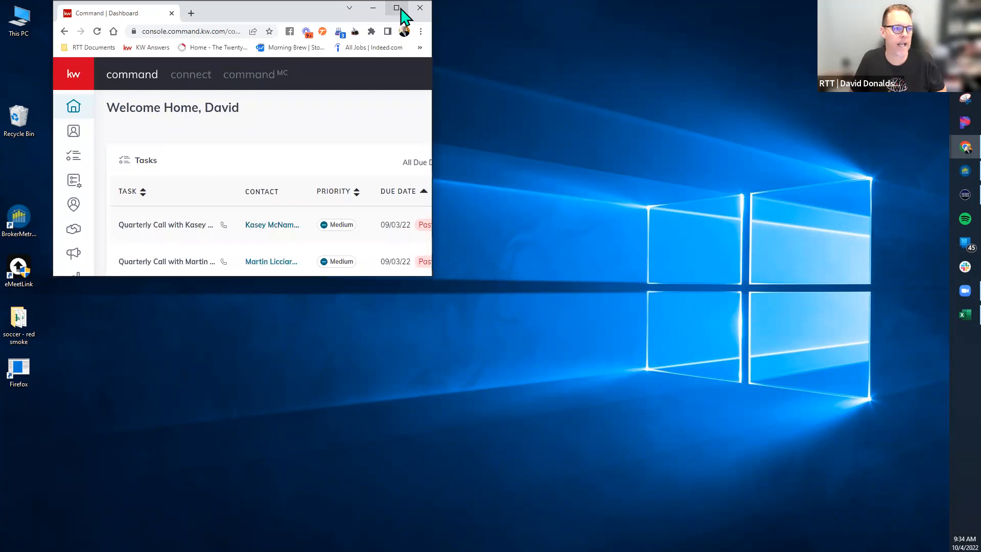
# Maximize the Chrome window with the KW Command dashboard and open the Contacts page.
pyautogui.click(401, 8)
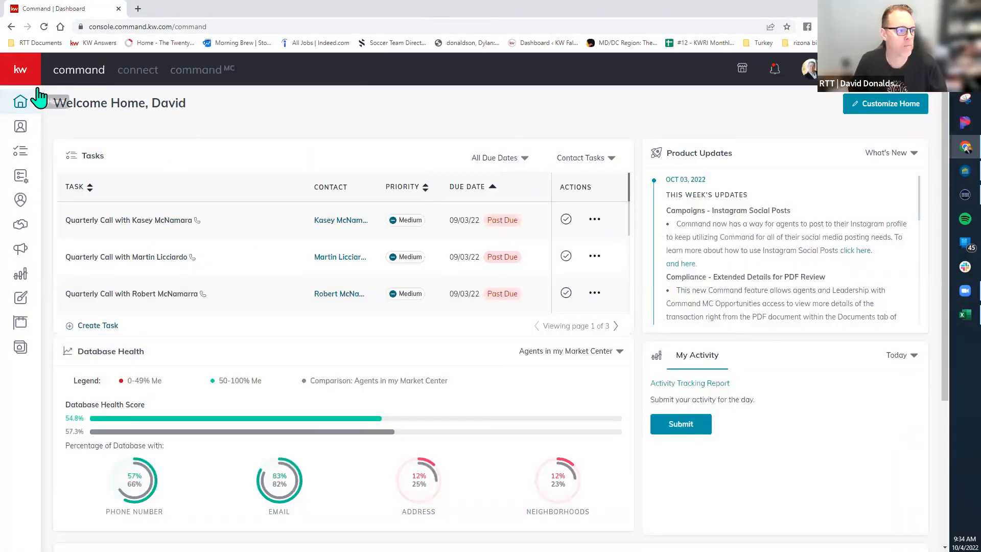
pyautogui.moveTo(110, 122)
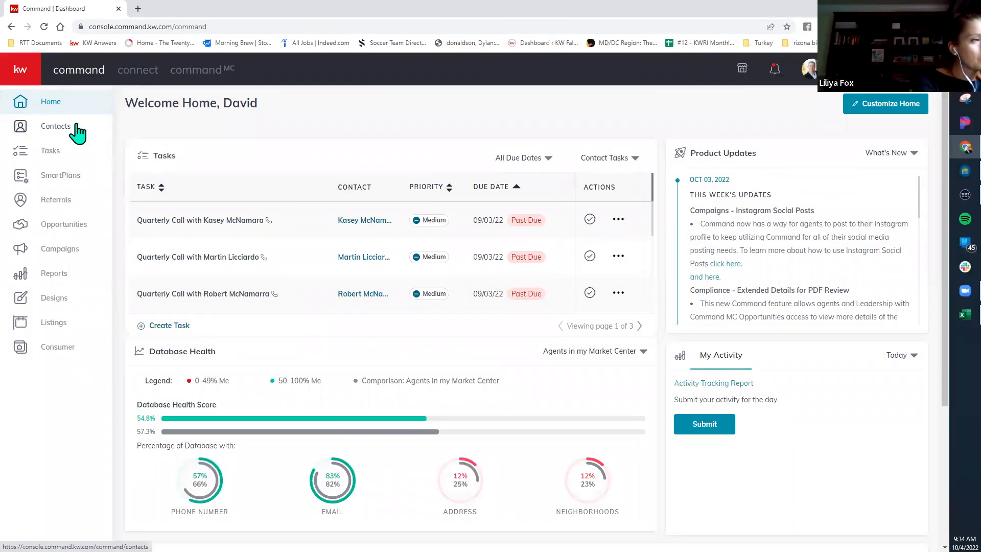
pyautogui.click(59, 136)
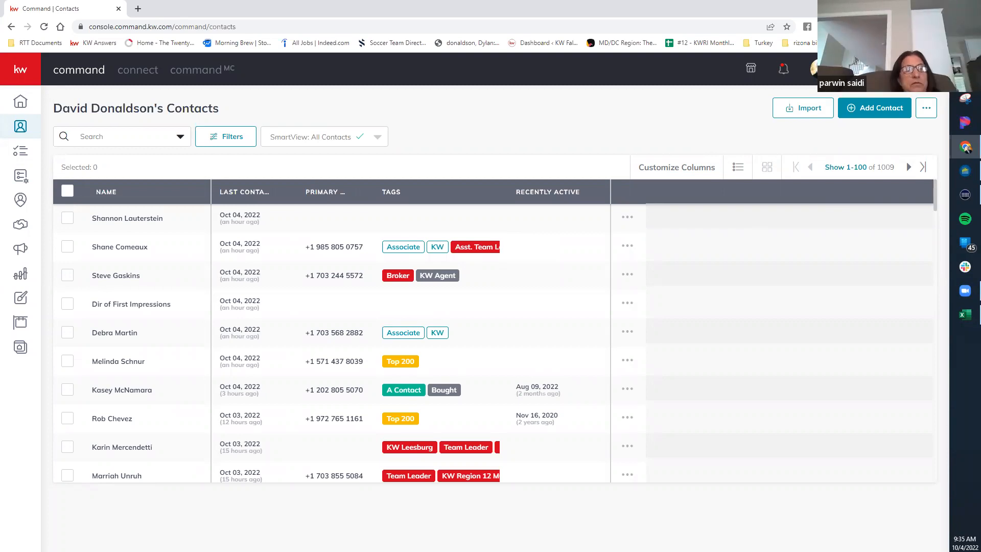
# Open the Add to Contacts form for a new contact.
pyautogui.click(875, 121)
pyautogui.click(875, 121)
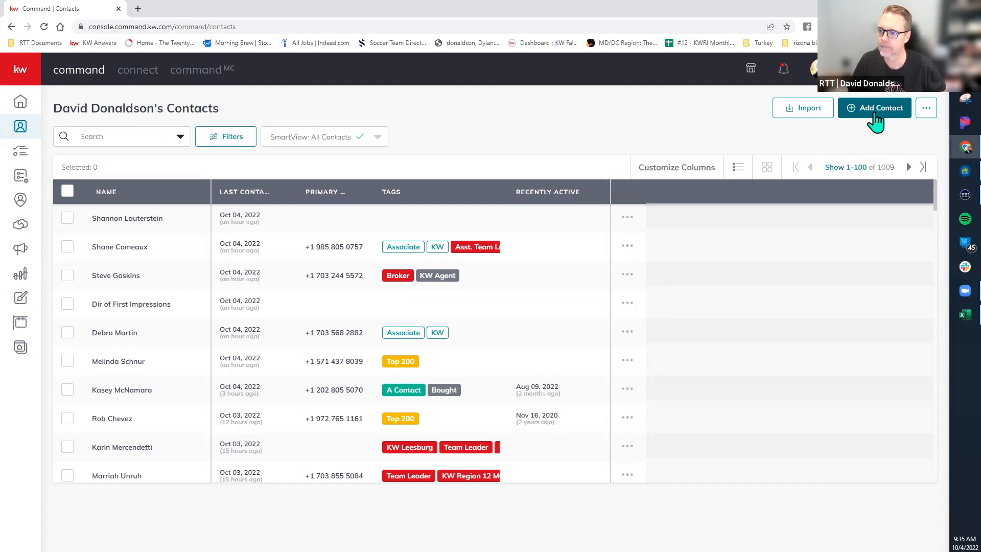
pyautogui.click(875, 121)
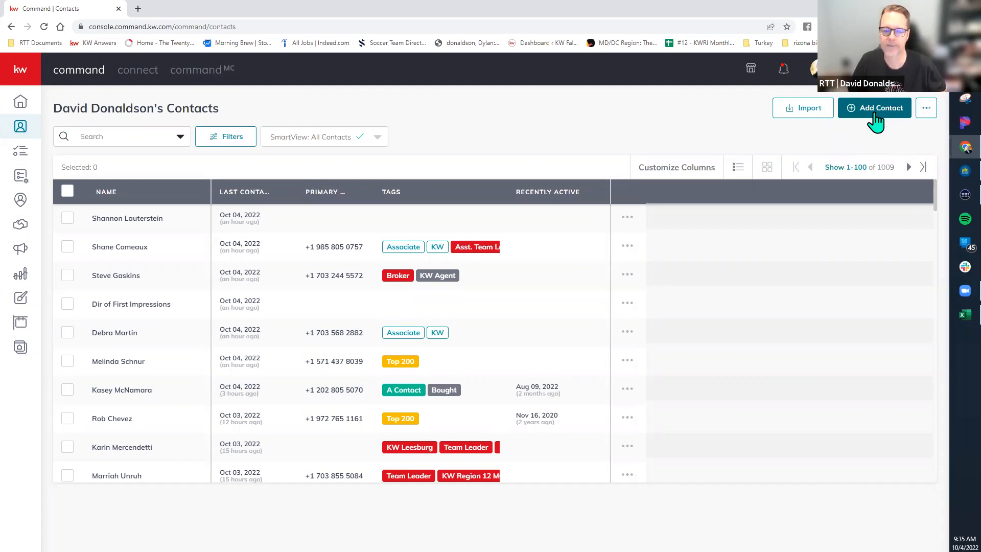
pyautogui.click(875, 120)
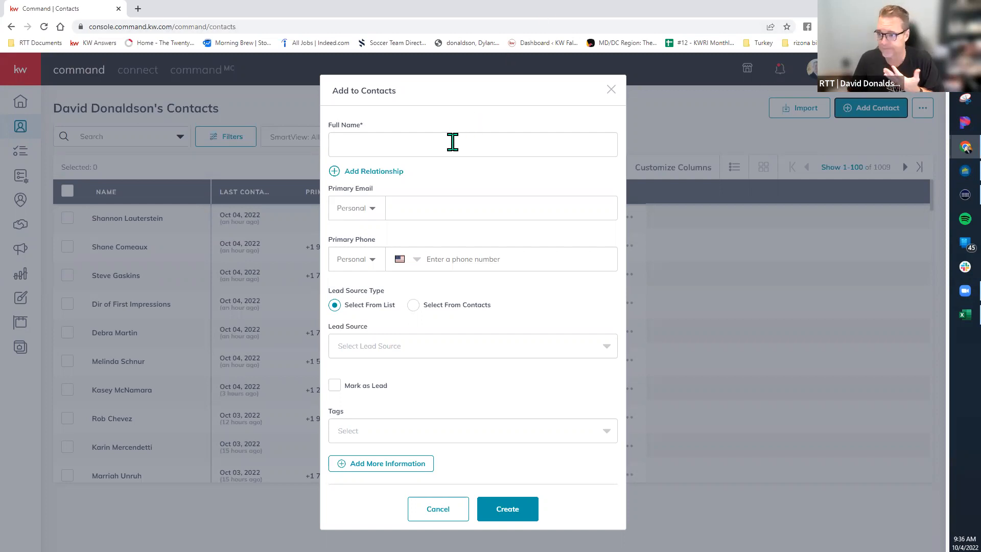
# Look through the new contact's relationship types, remove the empty relationship entry, and check the primary email type options.
pyautogui.click(334, 171)
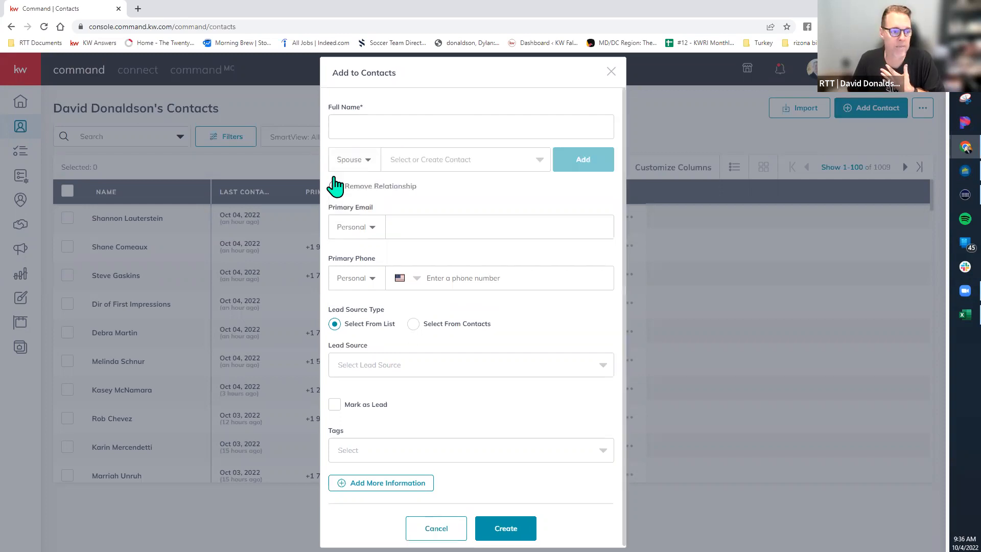
pyautogui.click(370, 164)
pyautogui.scroll(-3, 372, 228)
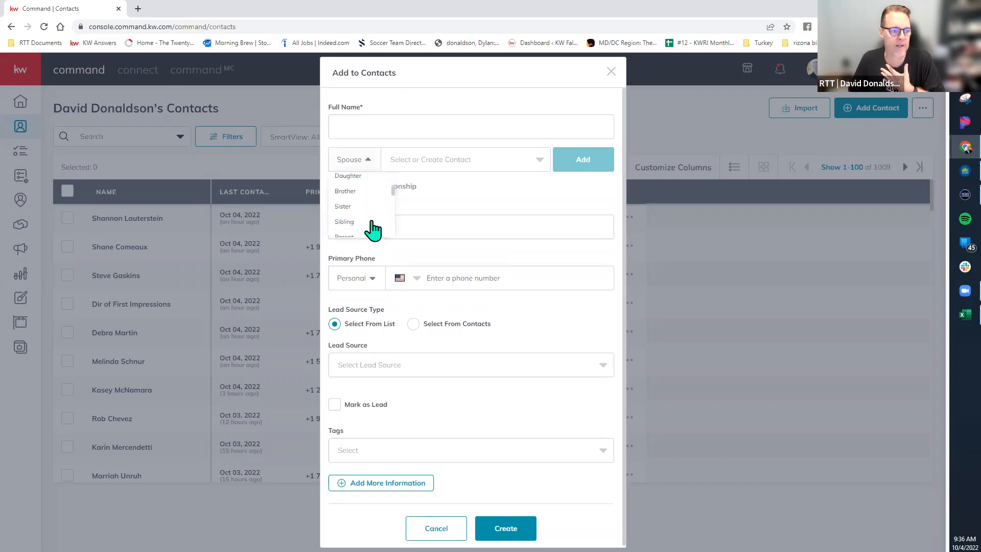
pyautogui.scroll(5, 372, 228)
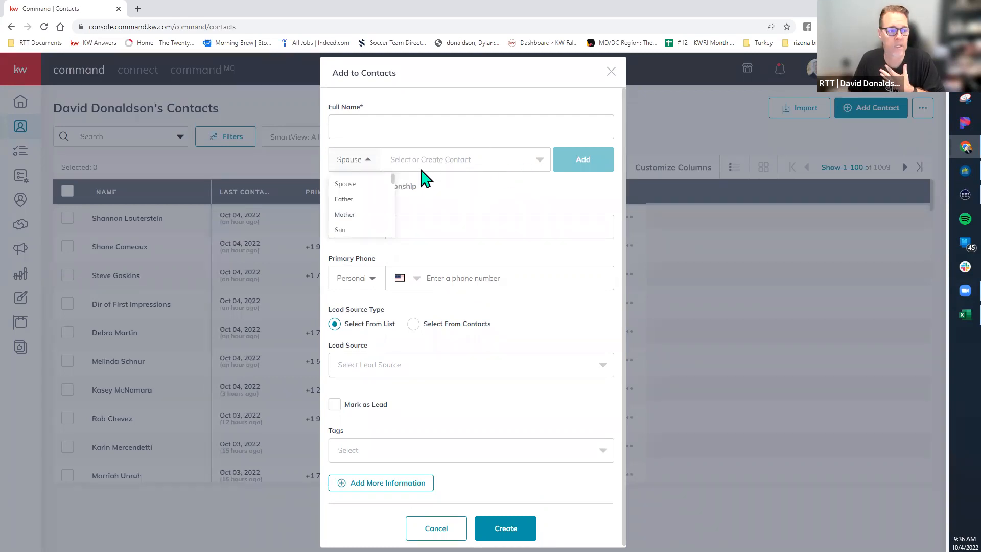
pyautogui.click(486, 193)
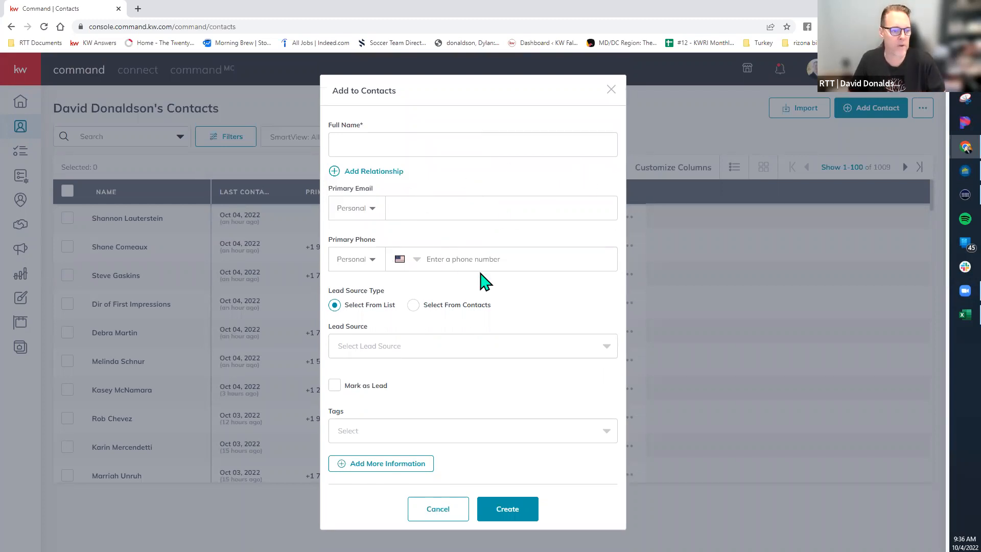
pyautogui.click(374, 212)
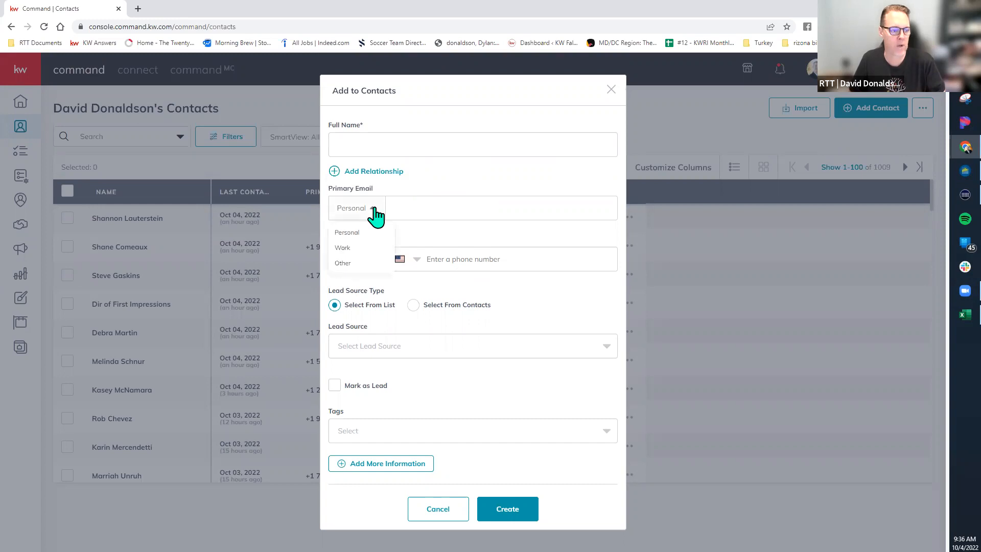
pyautogui.click(491, 189)
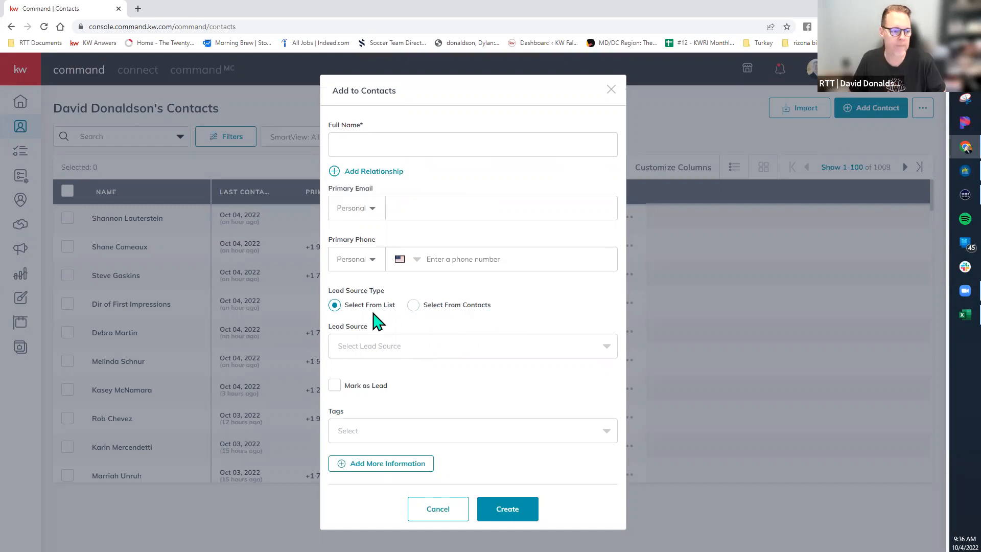
# Search the new contact's lead sources for "soi" and clear the search text.
pyautogui.click(398, 351)
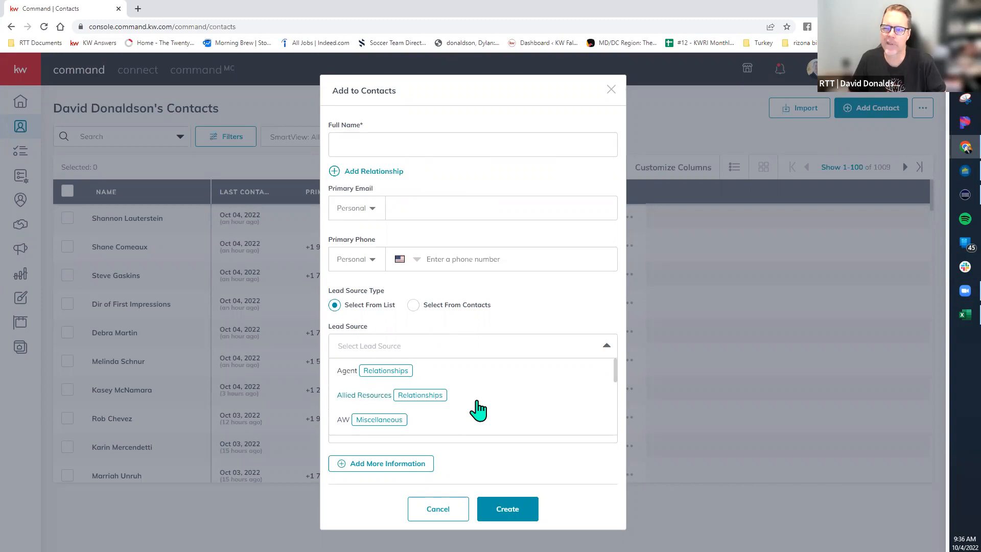
pyautogui.scroll(-1, 478, 409)
pyautogui.scroll(1, 470, 393)
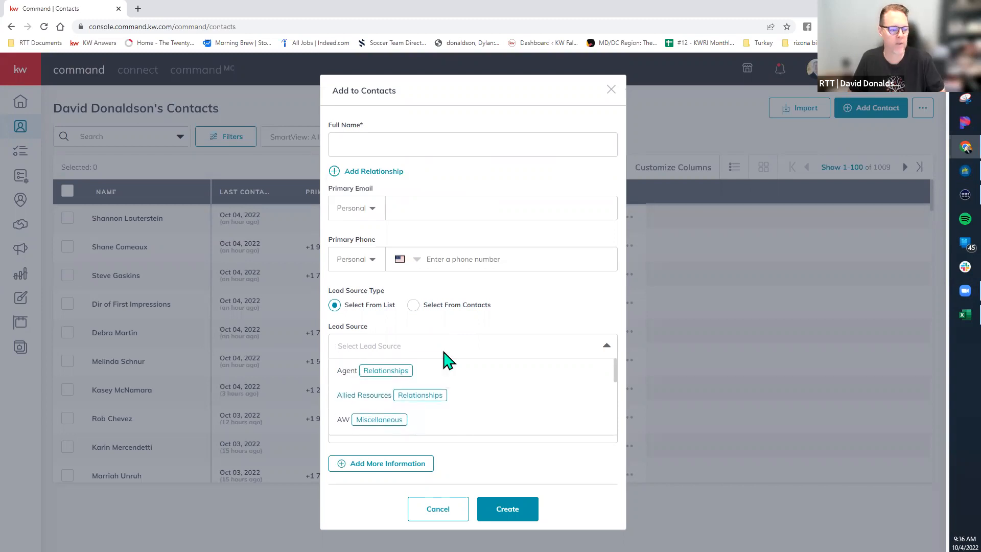
pyautogui.write('soi')
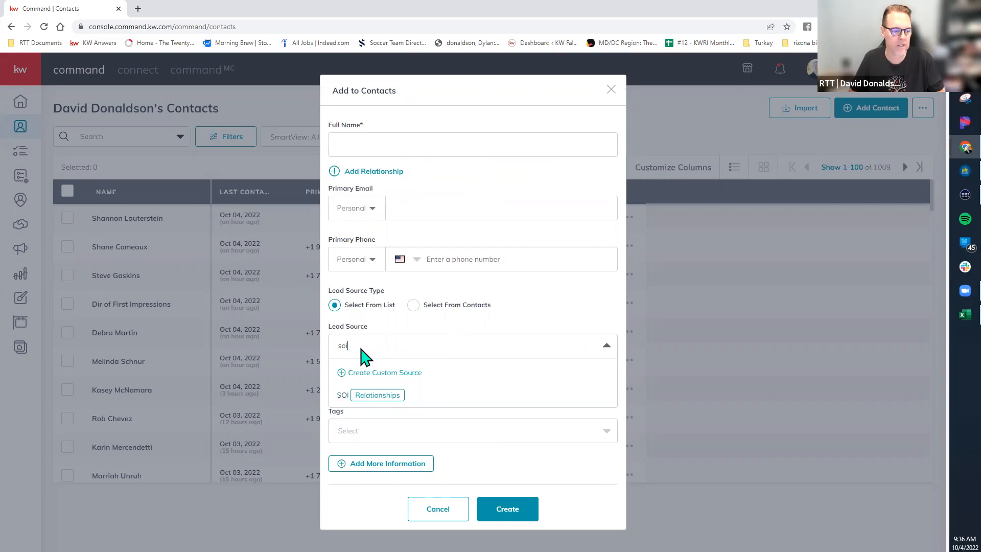
pyautogui.press('BackSpace')
pyautogui.press('BackSpace')
pyautogui.press('BackSpace')
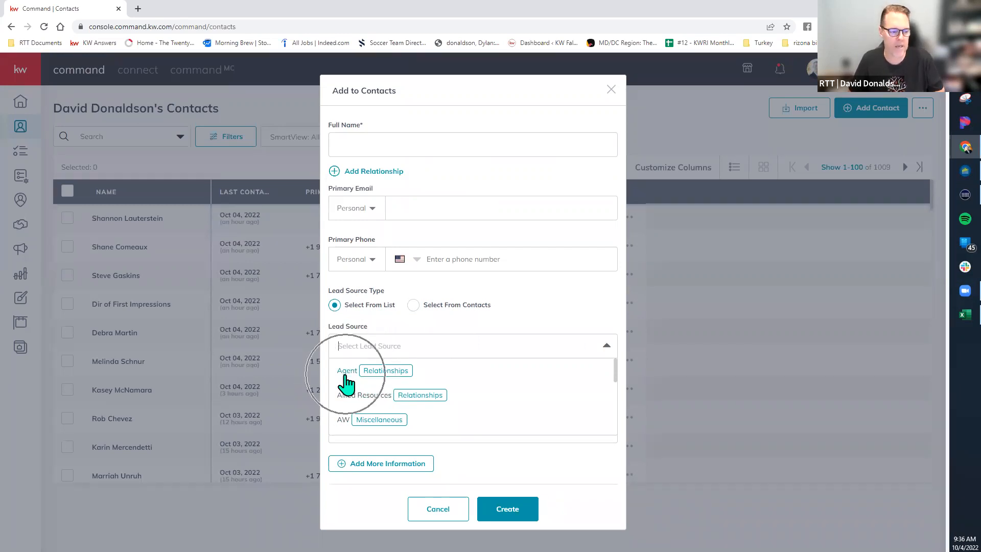
# Browse the full list of lead sources, search it for "open", and close the list without choosing a source.
pyautogui.scroll(-3, 345, 382)
pyautogui.scroll(-2, 344, 378)
pyautogui.scroll(-3, 343, 378)
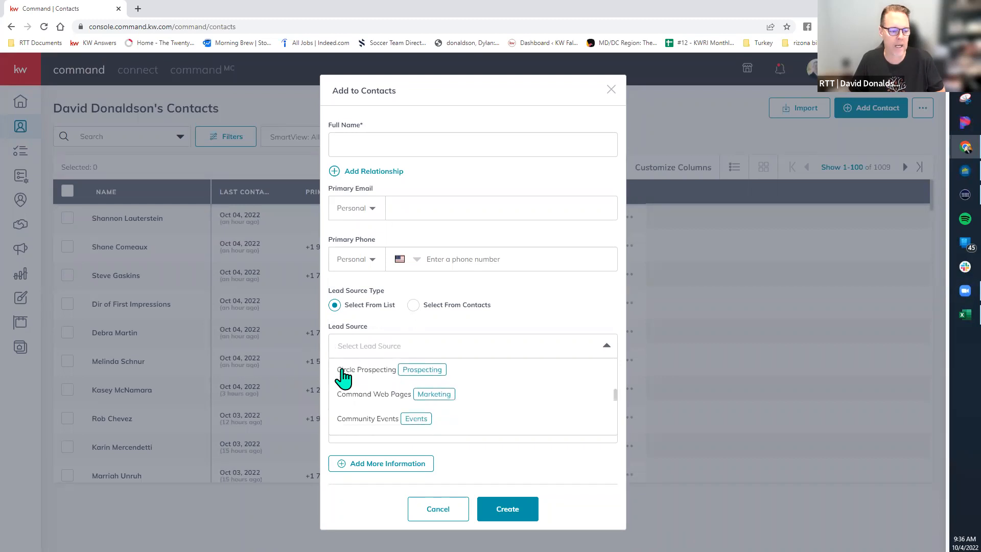
pyautogui.scroll(-3, 344, 378)
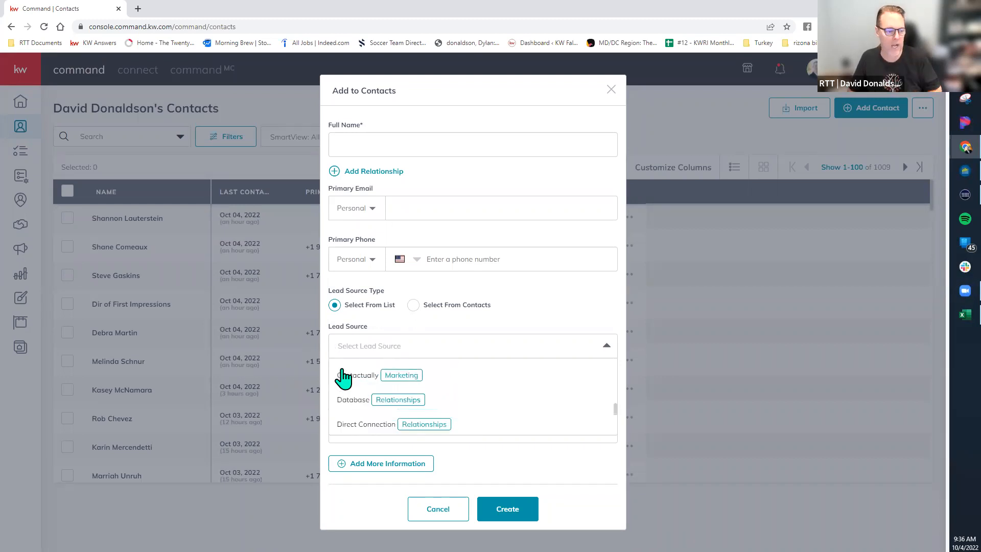
pyautogui.scroll(2, 343, 378)
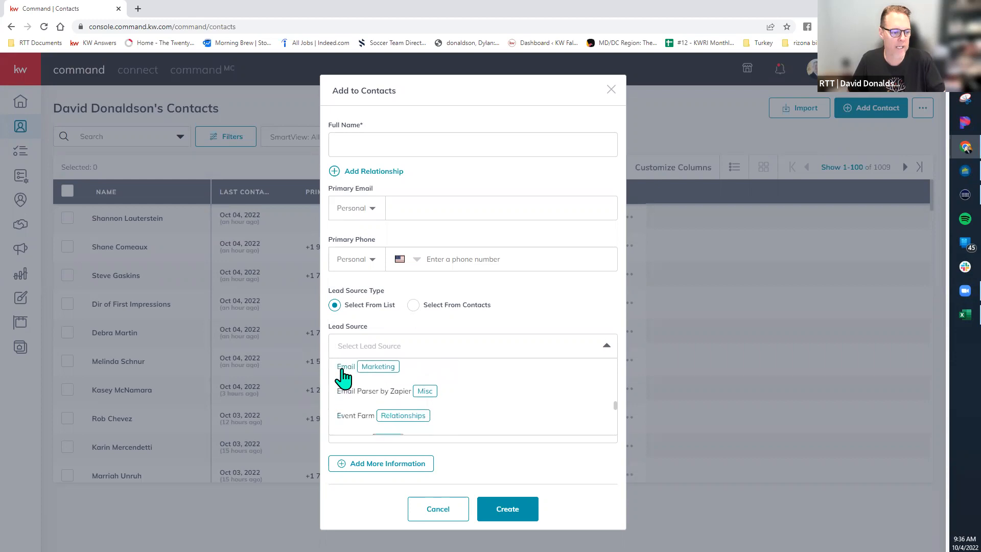
pyautogui.scroll(-3, 343, 376)
pyautogui.scroll(2, 345, 378)
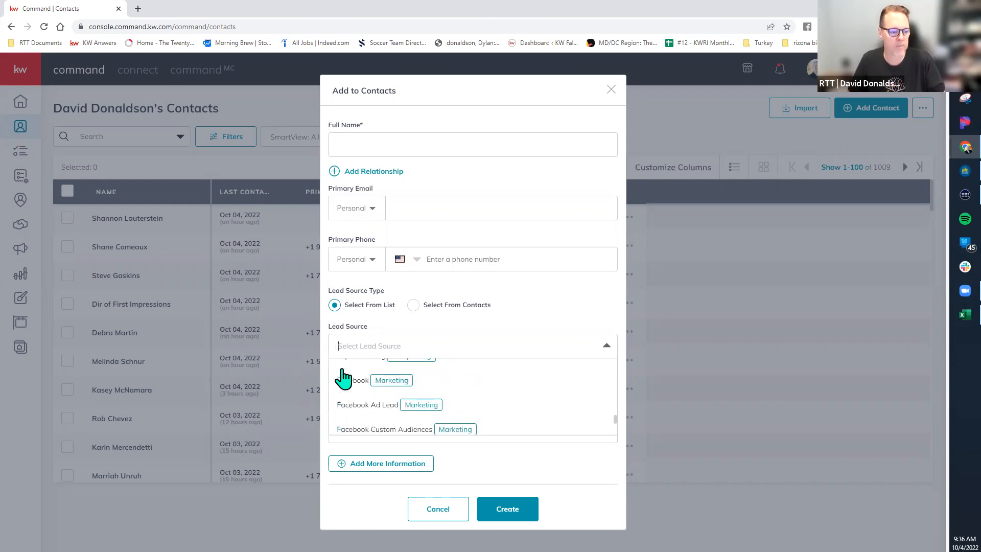
pyautogui.scroll(-5, 467, 411)
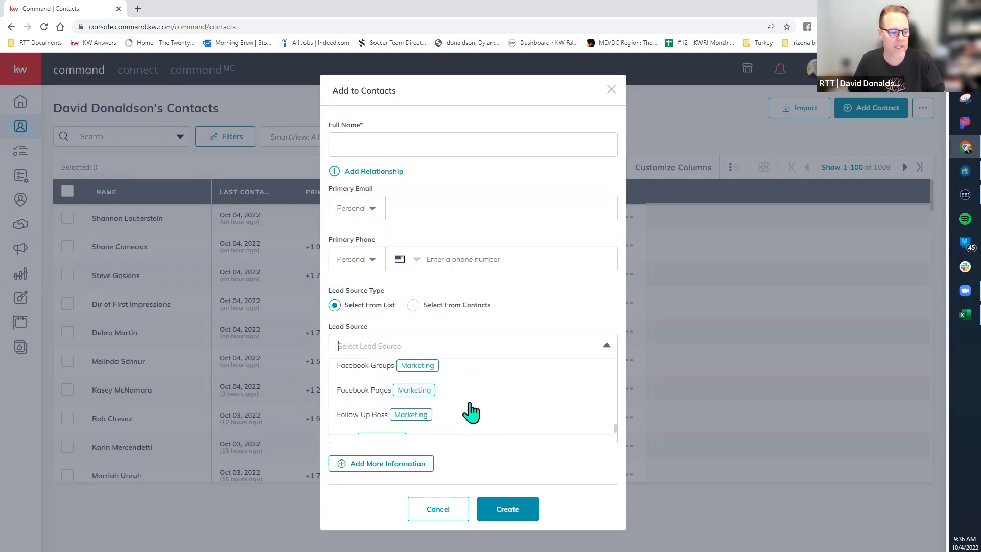
pyautogui.scroll(1, 470, 412)
pyautogui.scroll(-5, 471, 411)
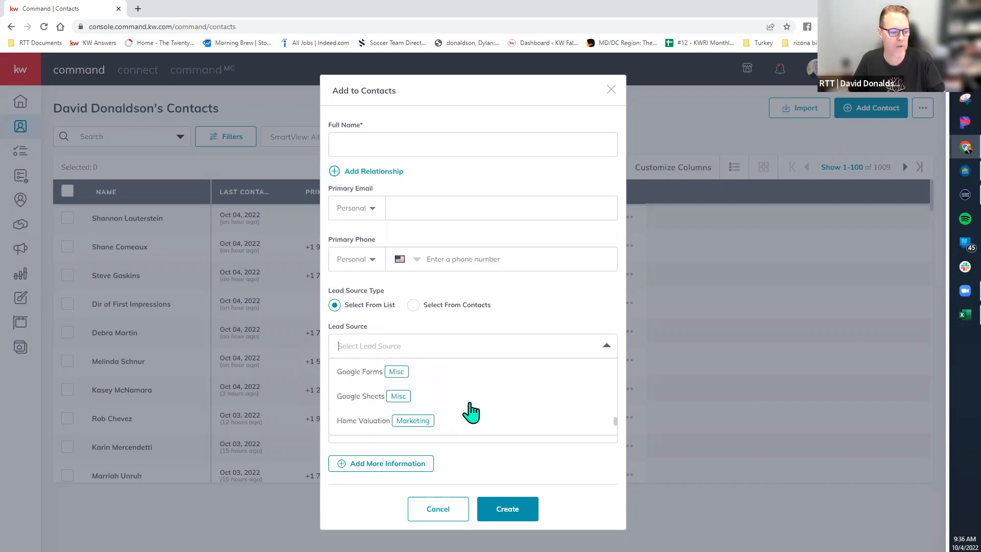
pyautogui.scroll(-2, 470, 412)
pyautogui.scroll(-2, 471, 412)
pyautogui.scroll(-4, 470, 411)
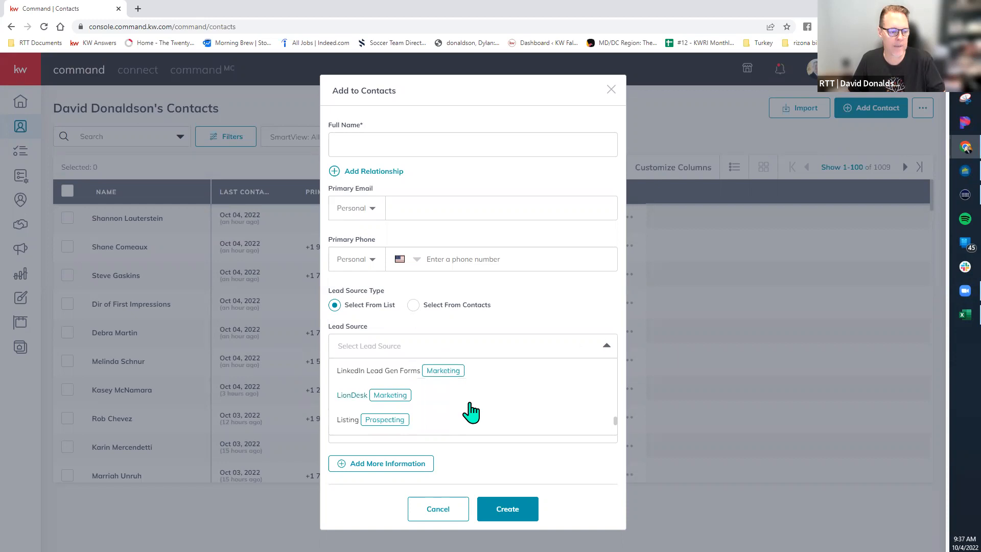
pyautogui.scroll(2, 471, 412)
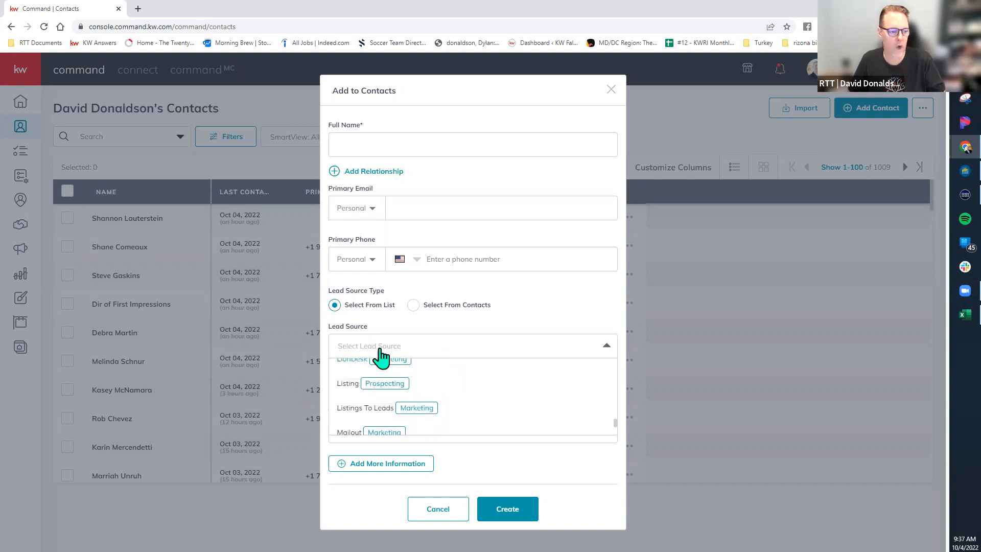
pyautogui.write('open')
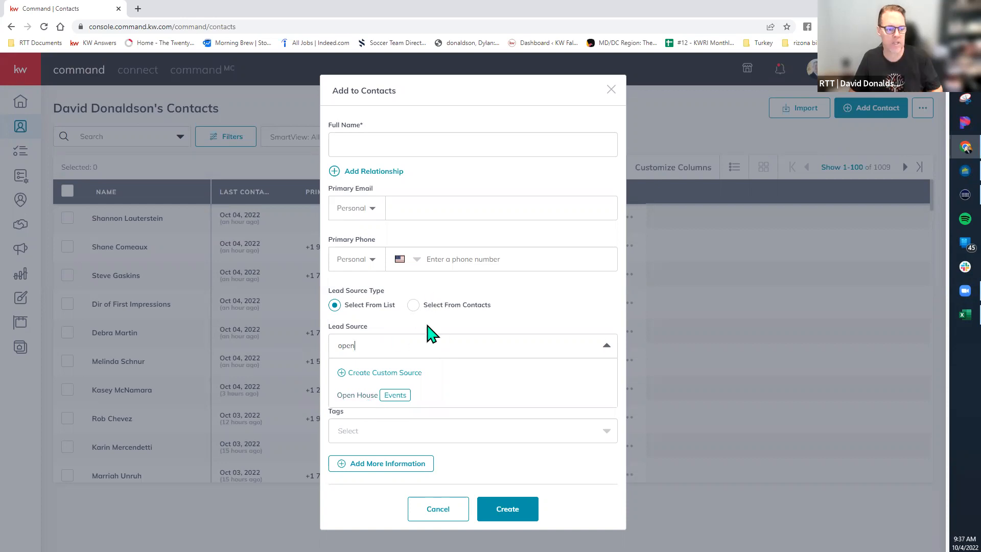
pyautogui.click(377, 351)
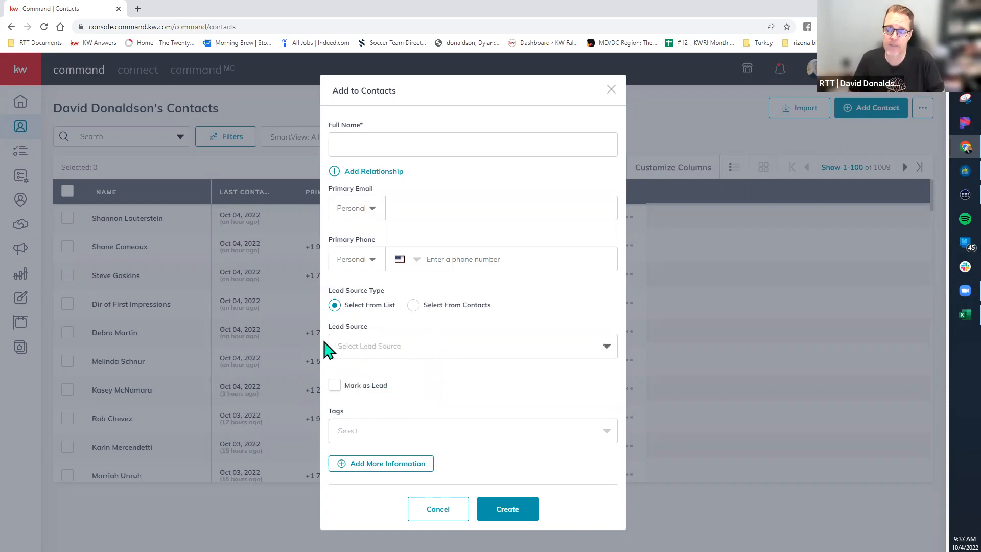
# Set the lead source type to Select From Contacts, search the lead contacts for "con", and close the list without a selection.
pyautogui.click(413, 305)
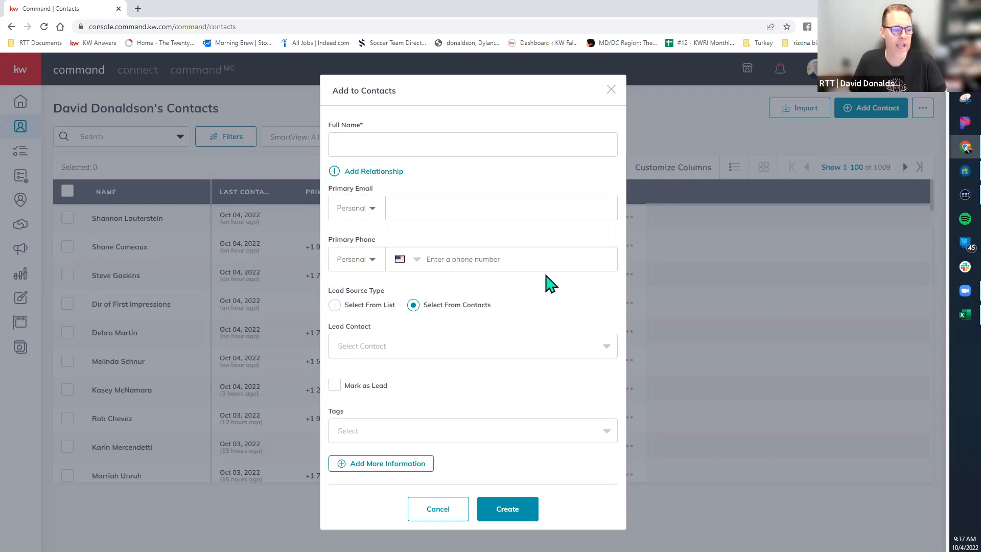
pyautogui.click(395, 346)
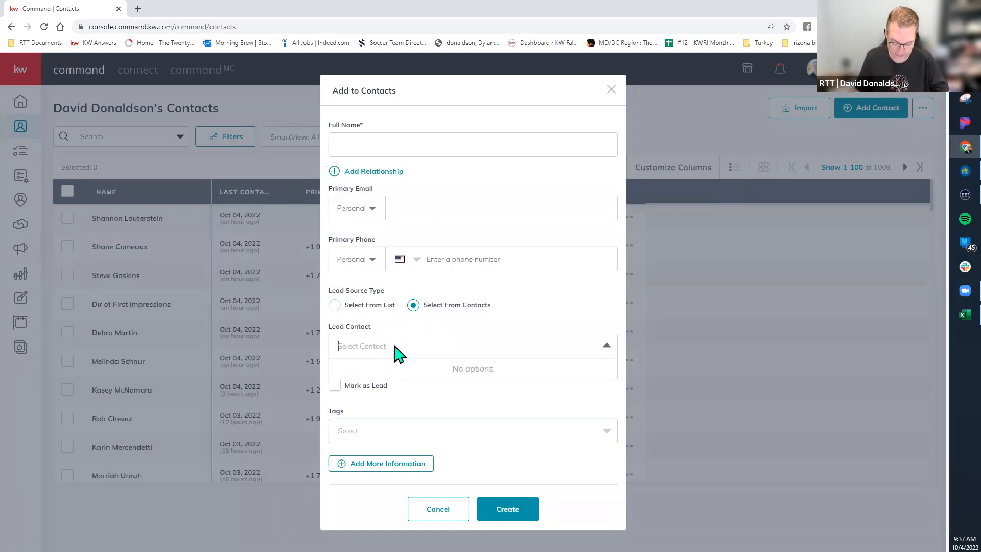
pyautogui.write('con')
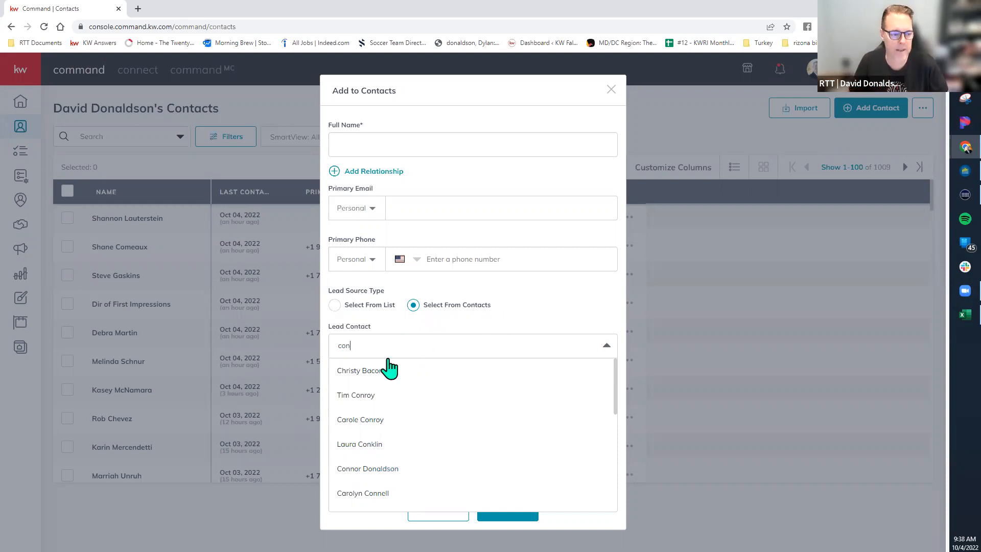
pyautogui.click(534, 322)
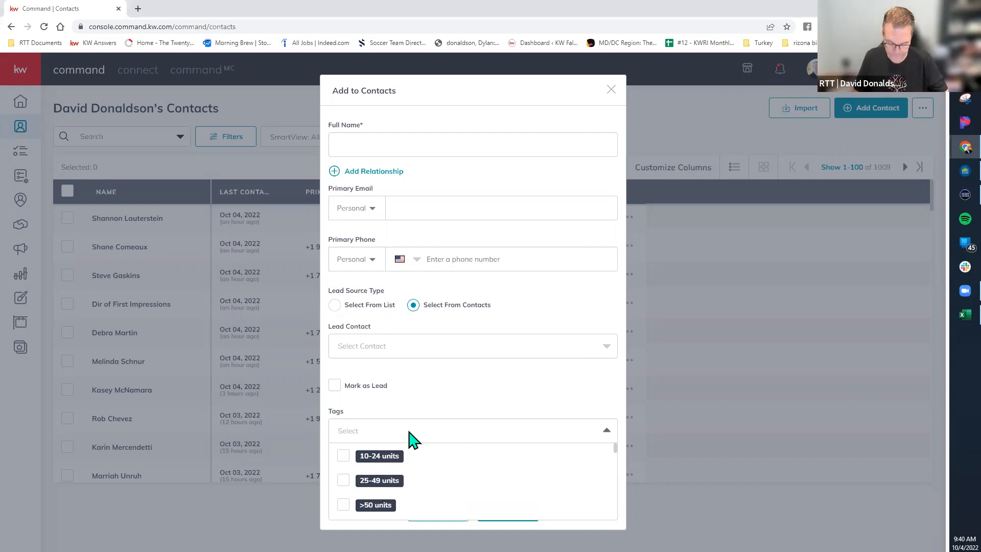
# Search the new contact's tags for "bou" and close the list without choosing a tag.
pyautogui.write('bou')
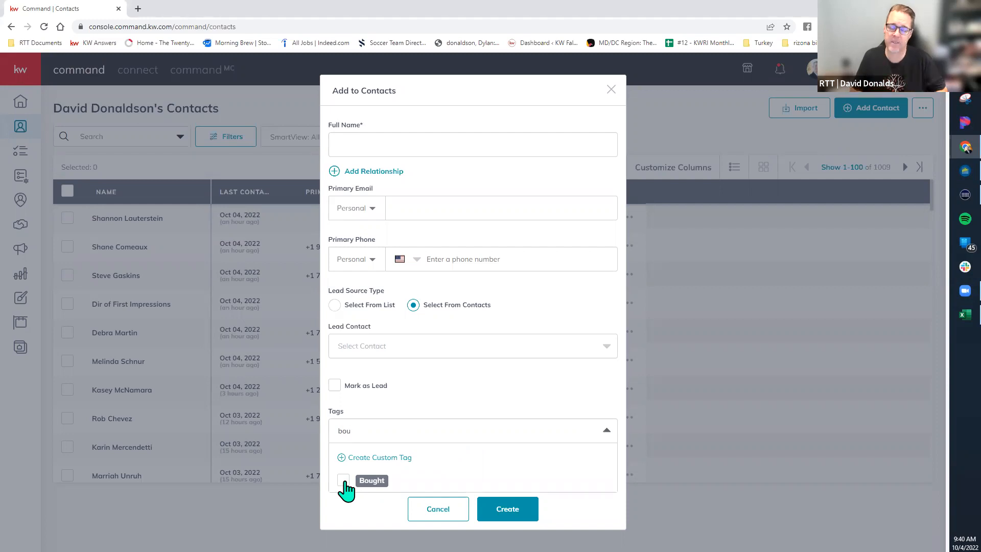
pyautogui.click(325, 436)
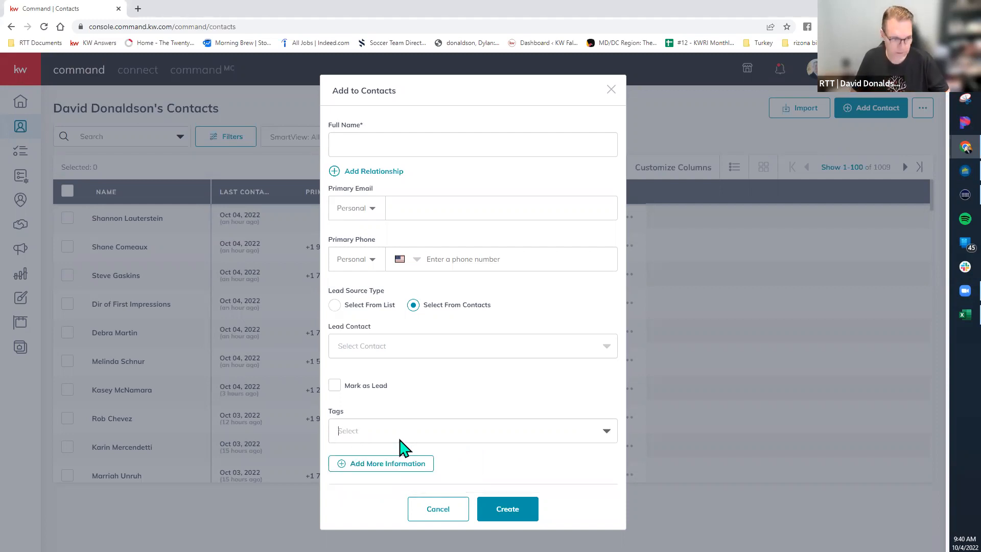
# Search the new contact's tags for "sold" and "pas" without choosing one, and clear the search text.
pyautogui.write('sold')
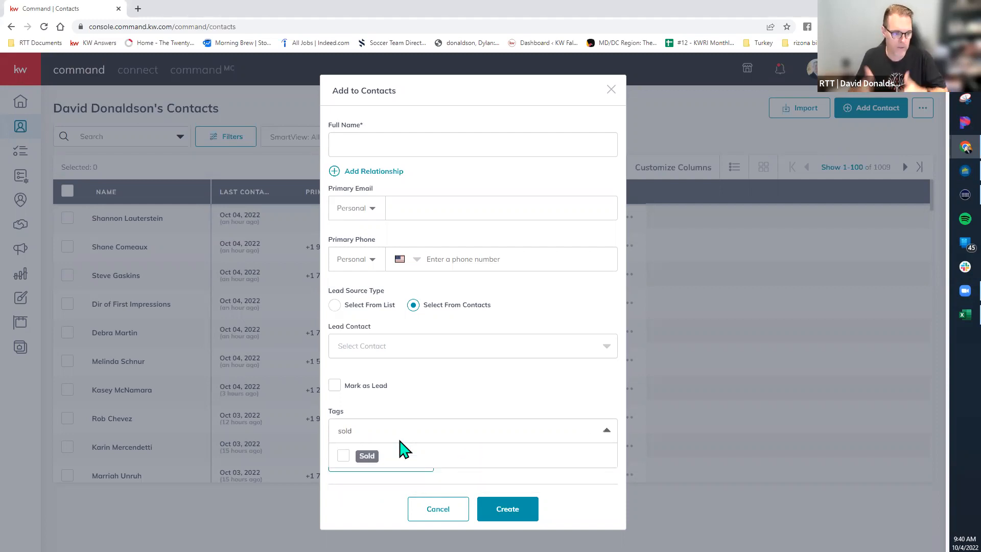
pyautogui.click(364, 439)
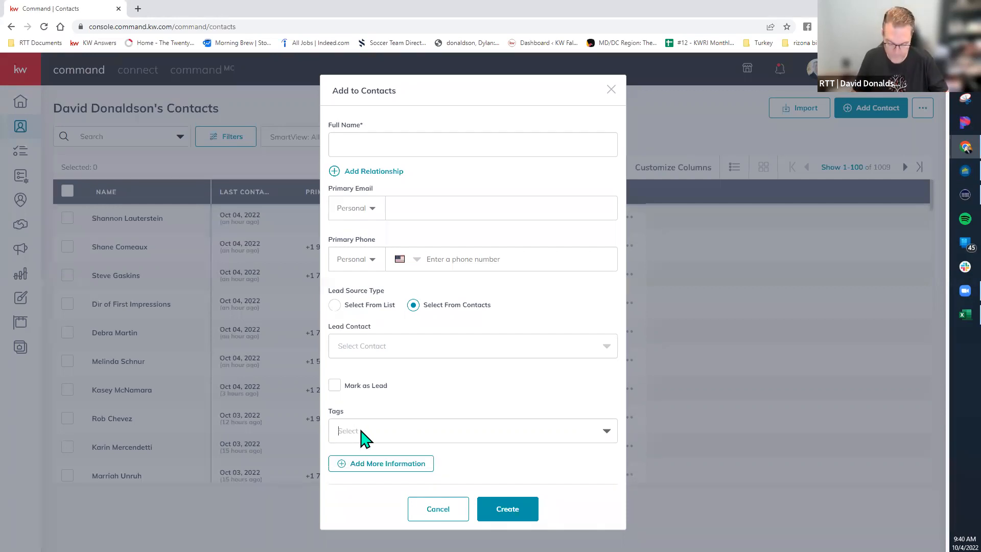
pyautogui.write('pas')
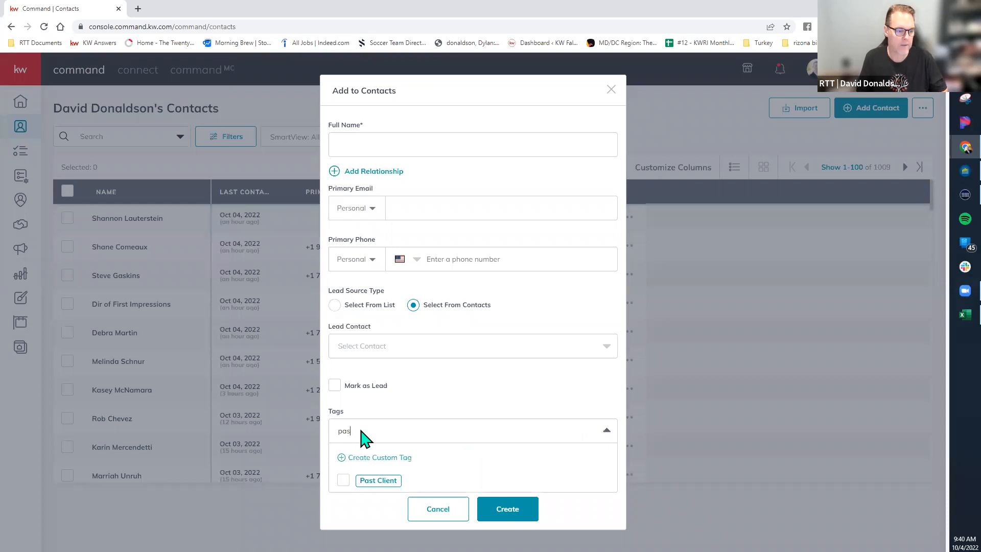
pyautogui.press('BackSpace')
pyautogui.press('BackSpace')
pyautogui.press('BackSpace')
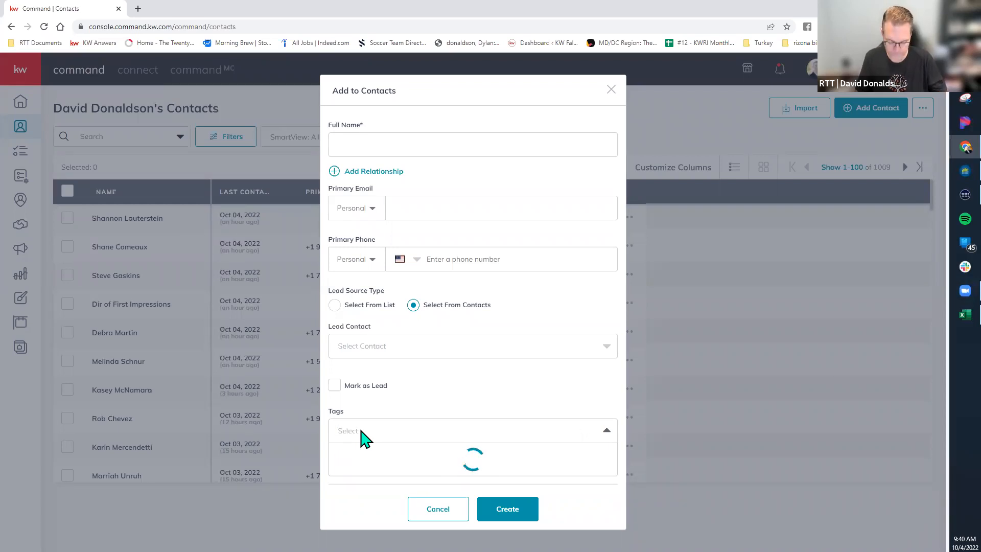
# Search the tags for "ven", "r" and "age", clearing the search text after each one.
pyautogui.write('ven')
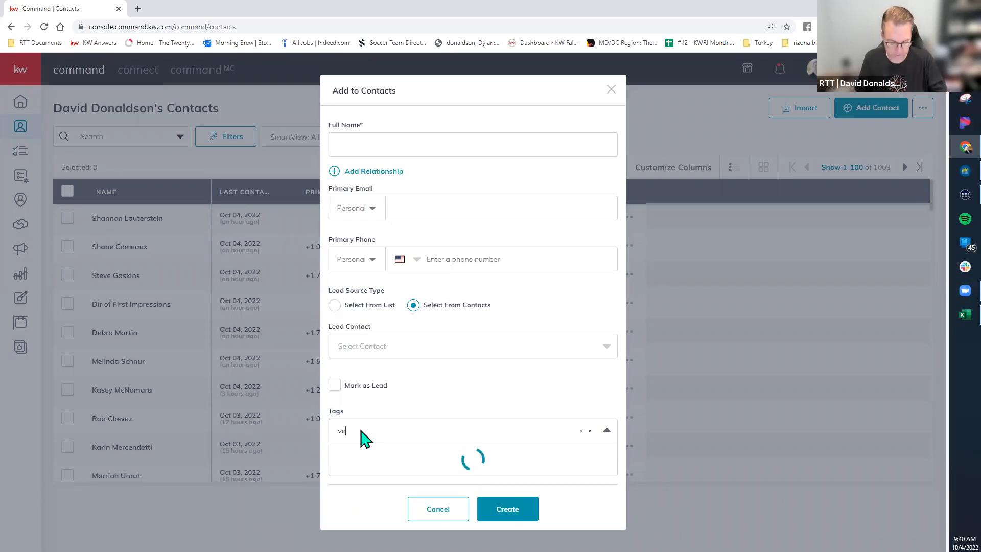
pyautogui.press('BackSpace')
pyautogui.press('BackSpace')
pyautogui.press('BackSpace')
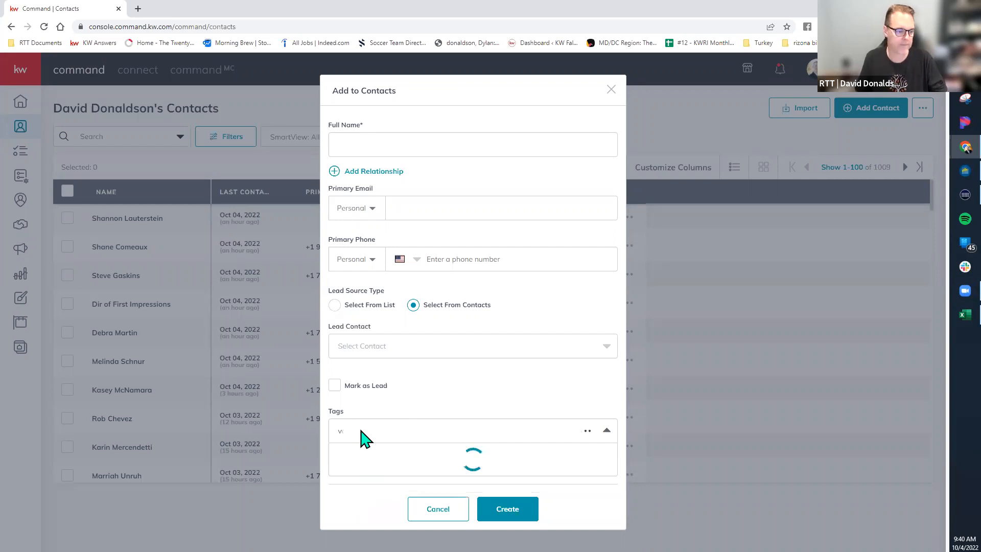
pyautogui.write('r')
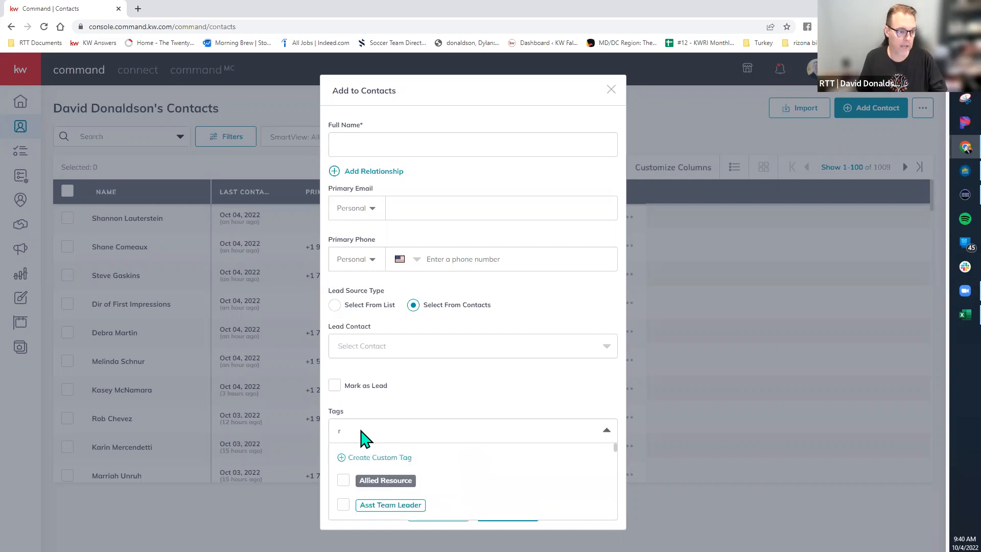
pyautogui.press('BackSpace')
pyautogui.write('age')
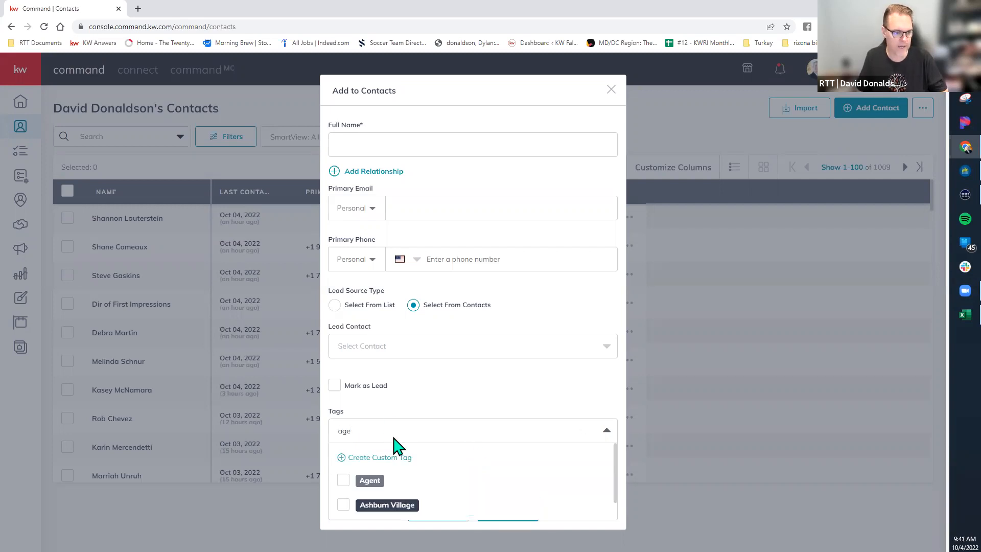
pyautogui.press('BackSpace')
pyautogui.press('BackSpace')
pyautogui.press('BackSpace')
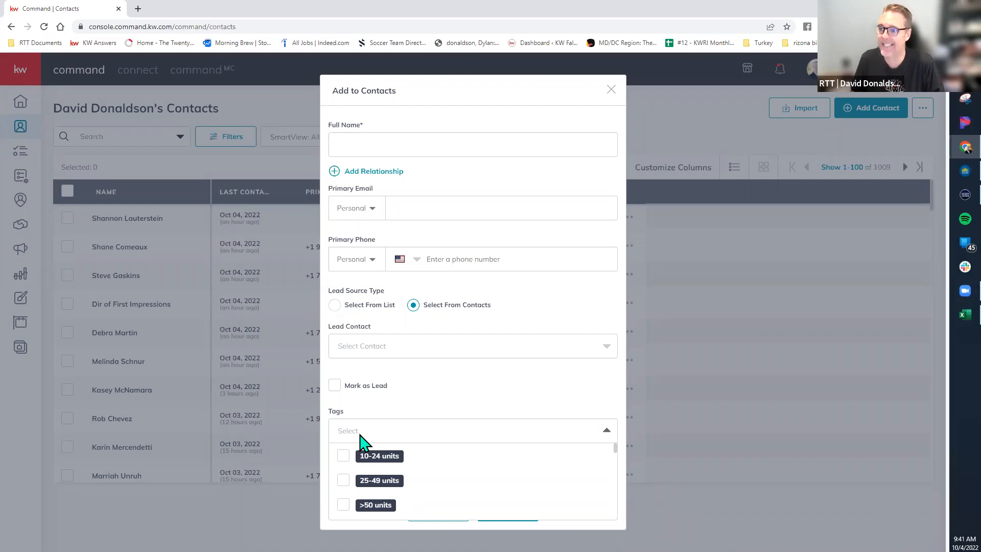
# Search the tags for "a" and "b", browse the matching tags, and close the list without a selection.
pyautogui.click(360, 434)
pyautogui.click(360, 435)
pyautogui.write('a')
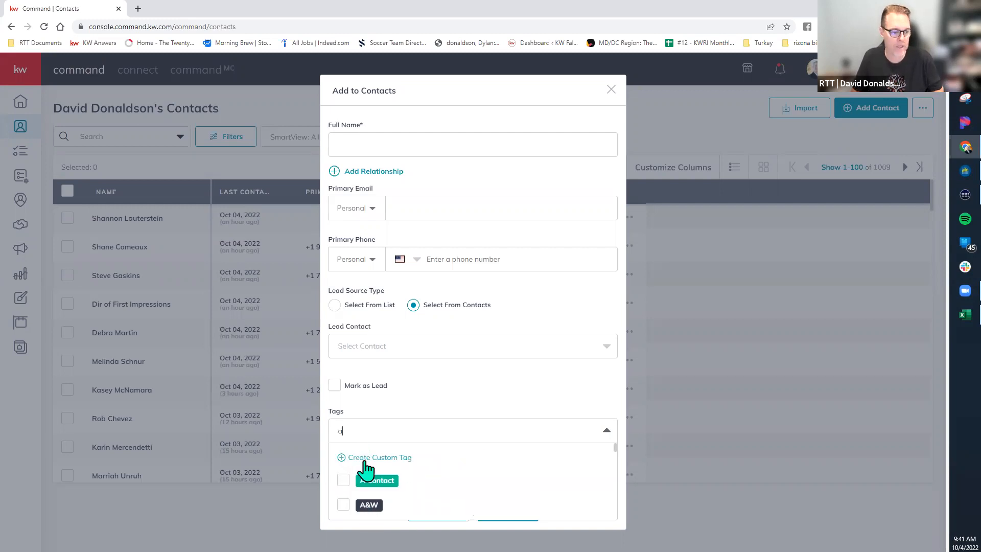
pyautogui.press('BackSpace')
pyautogui.write('b')
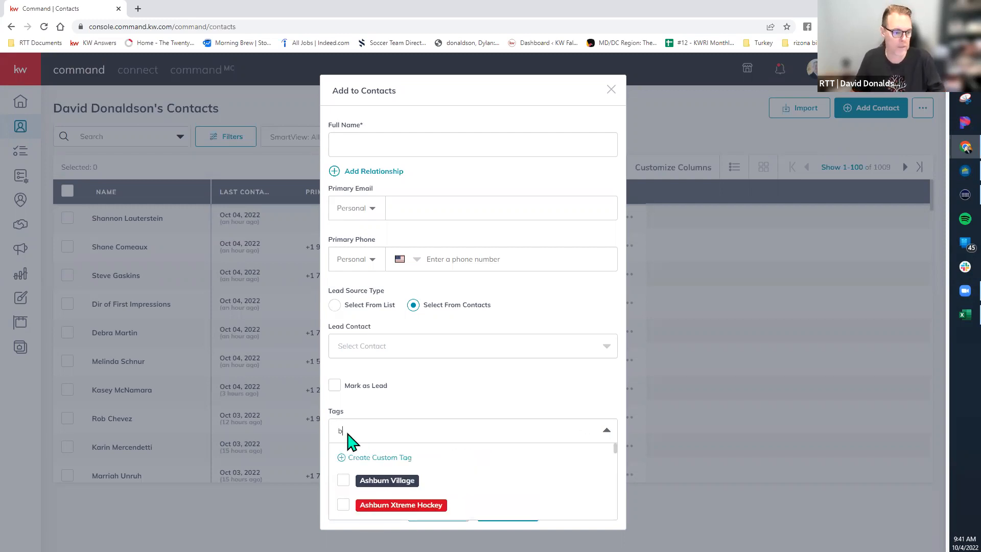
pyautogui.scroll(-2, 422, 489)
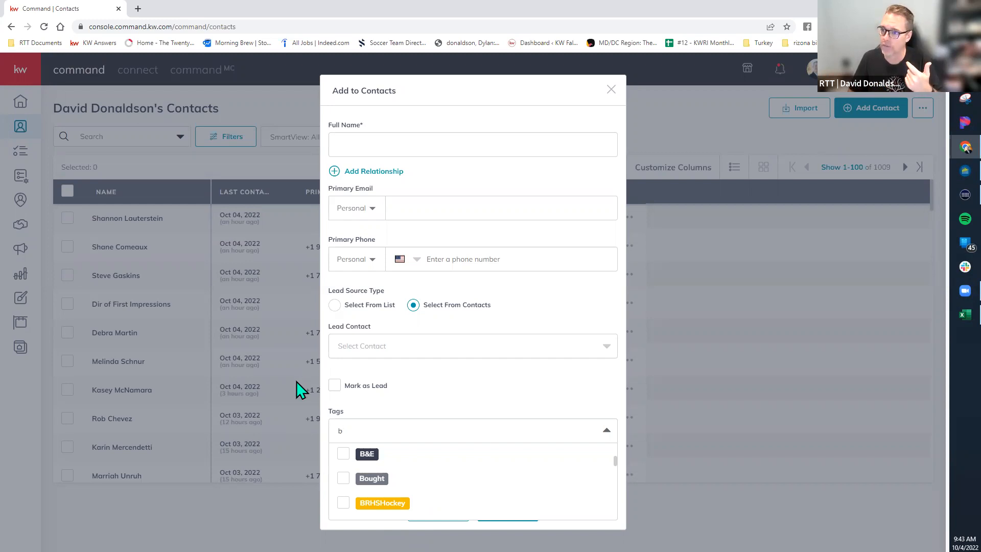
pyautogui.click(423, 372)
# Show the contact's extra information sections and expand Additional Contact Information to view its fields.
pyautogui.click(393, 463)
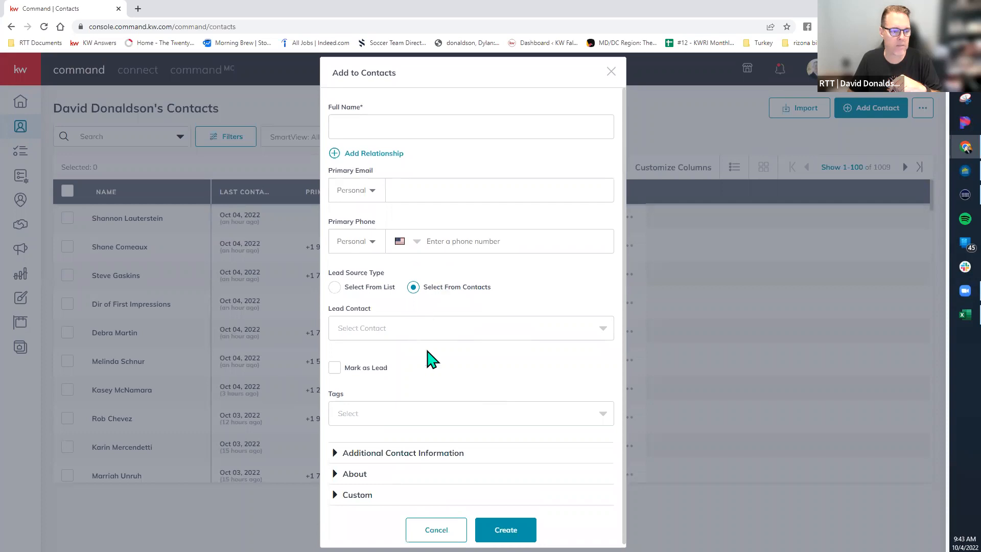
pyautogui.click(440, 452)
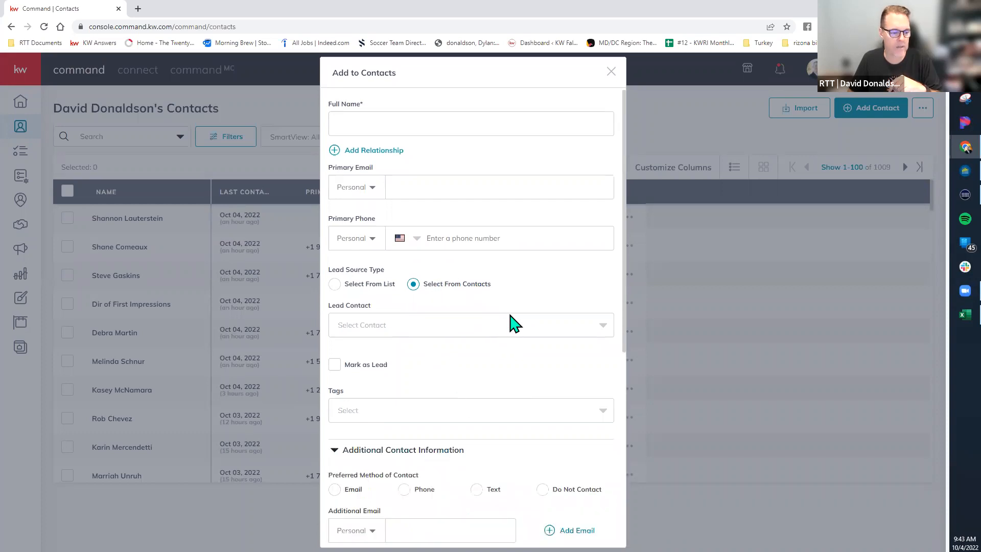
pyautogui.scroll(-3, 511, 322)
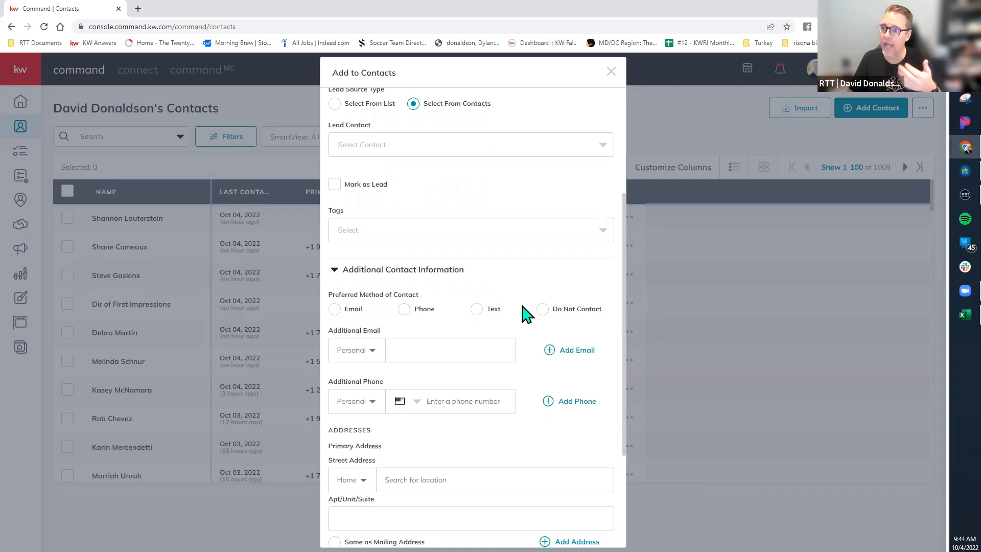
pyautogui.scroll(-3, 523, 312)
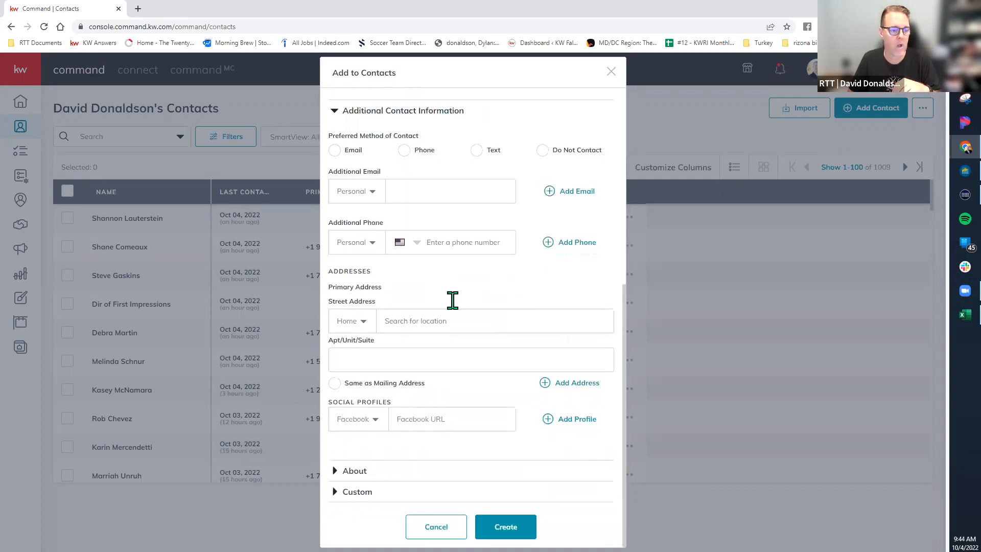
# Search the primary street address for "123" and clear the search without picking a location.
pyautogui.click(428, 322)
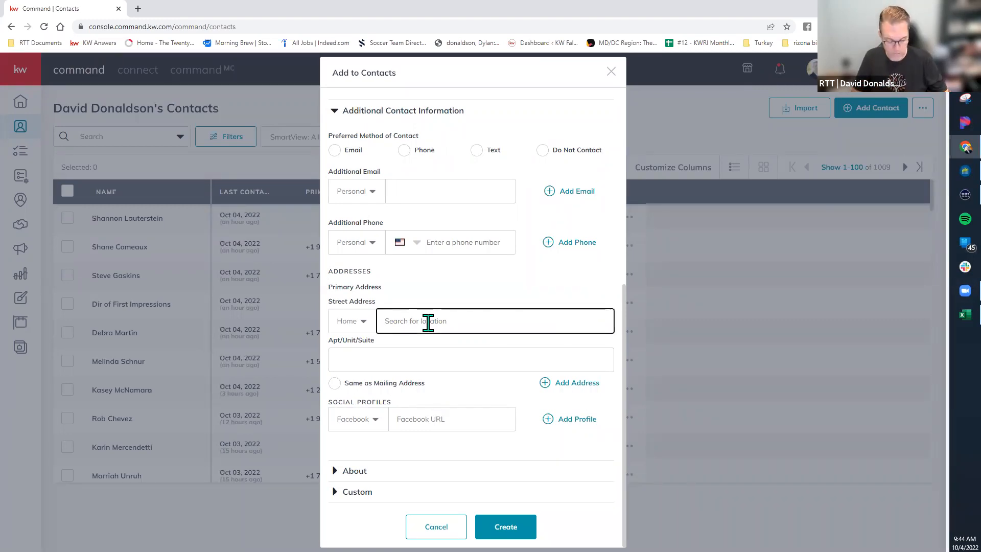
pyautogui.write('123')
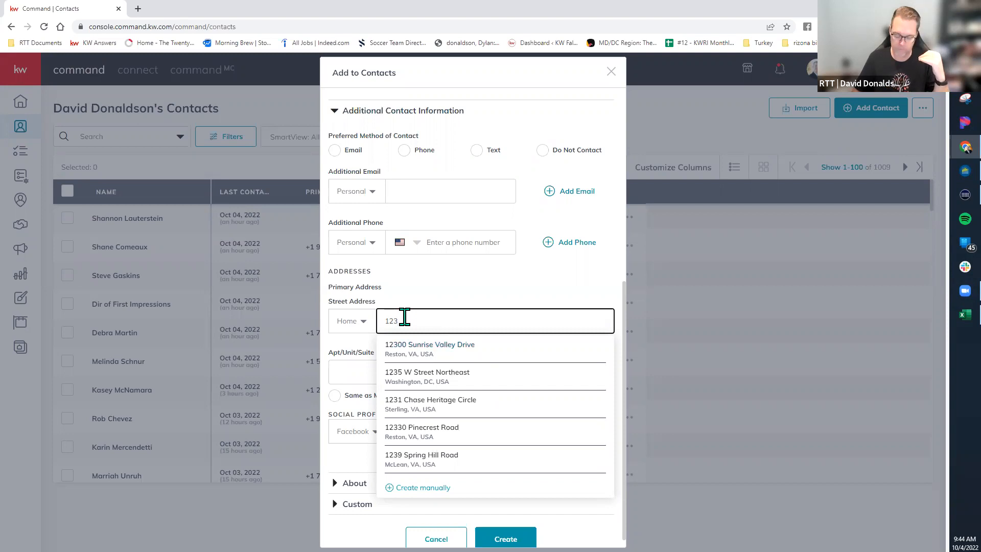
pyautogui.press('BackSpace')
pyautogui.press('BackSpace')
pyautogui.press('BackSpace')
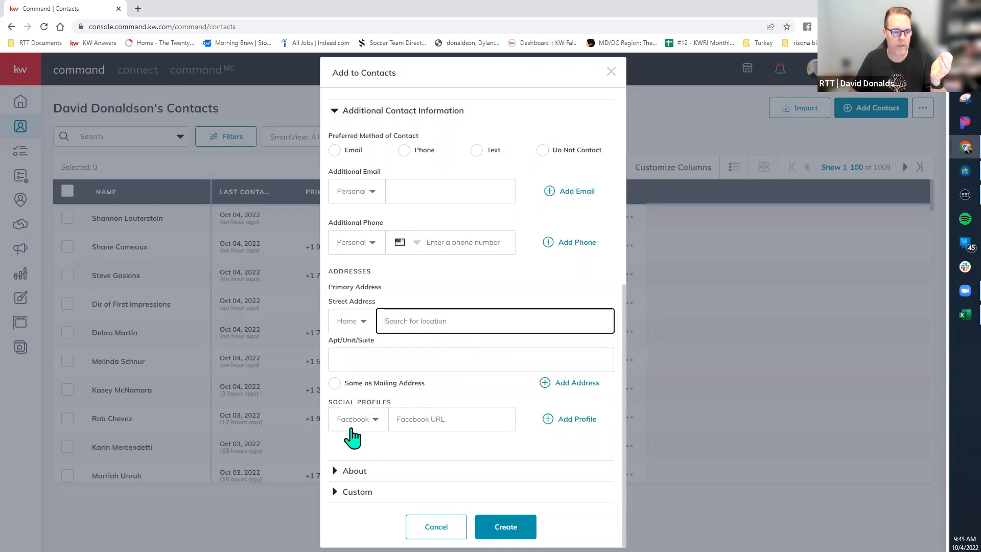
# Set the social profile type to Google+, browse the other profile types, and close the list.
pyautogui.click(382, 418)
pyautogui.scroll(-5, 368, 461)
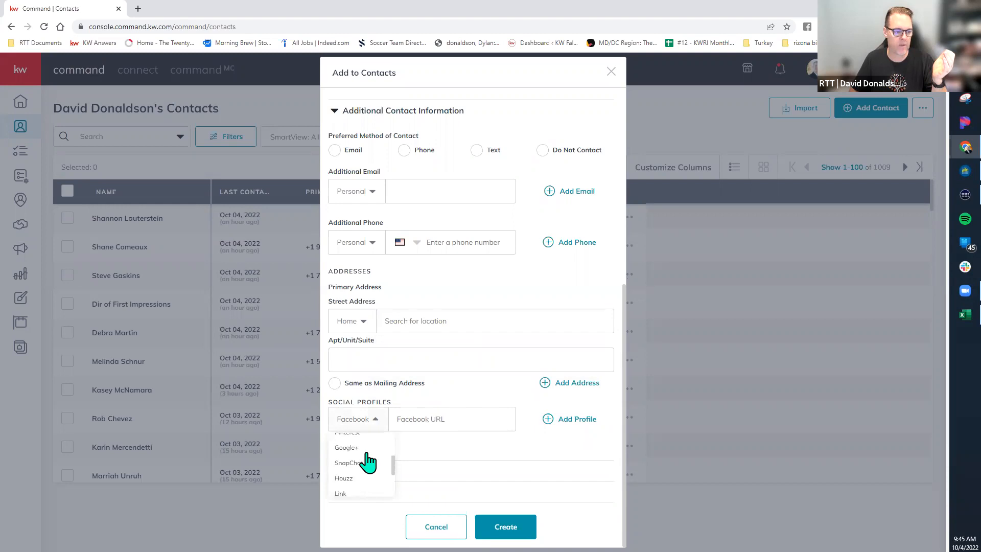
pyautogui.click(368, 460)
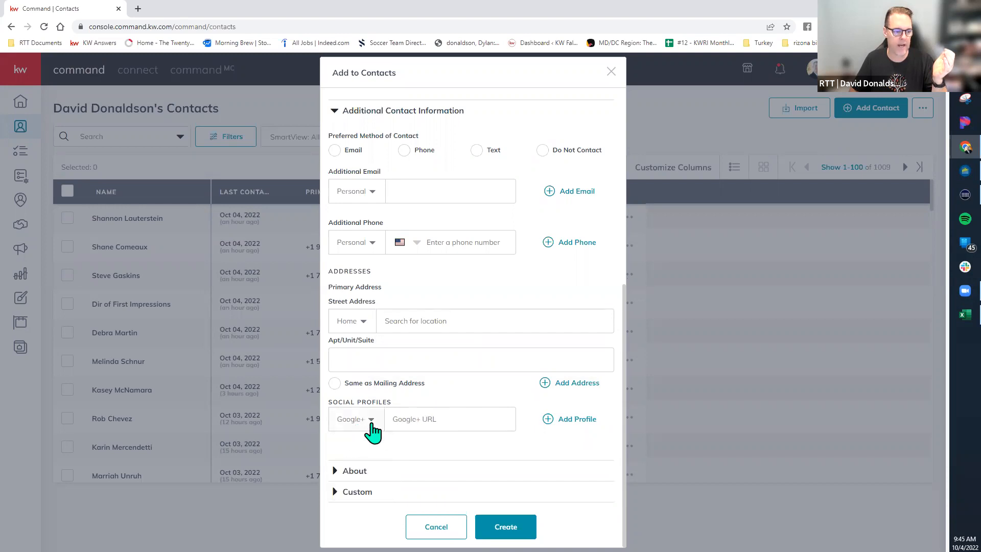
pyautogui.click(369, 423)
pyautogui.scroll(-4, 356, 487)
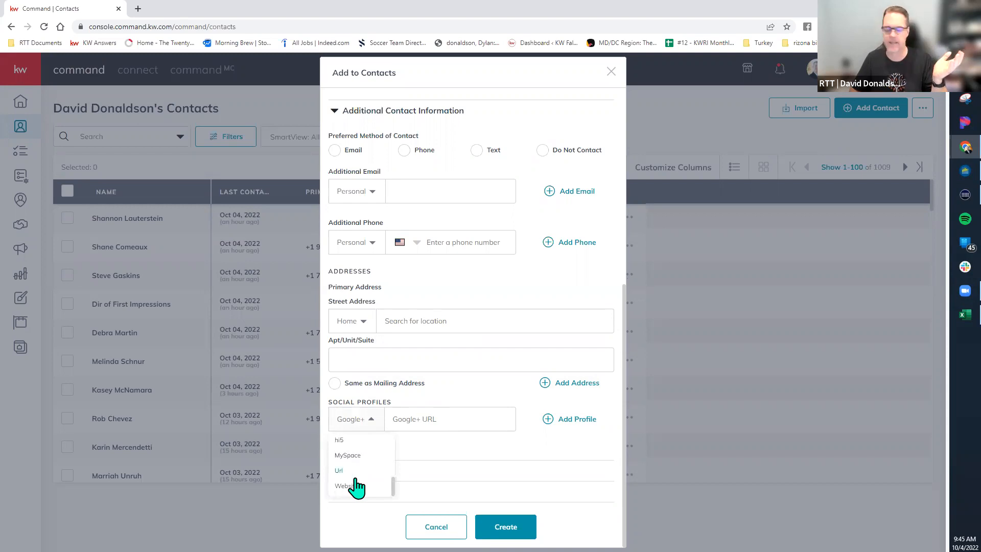
pyautogui.click(426, 450)
# Set the social profile type back to Facebook, browse the full type list, and close it without a new choice.
pyautogui.click(371, 425)
pyautogui.scroll(5, 352, 459)
pyautogui.click(351, 448)
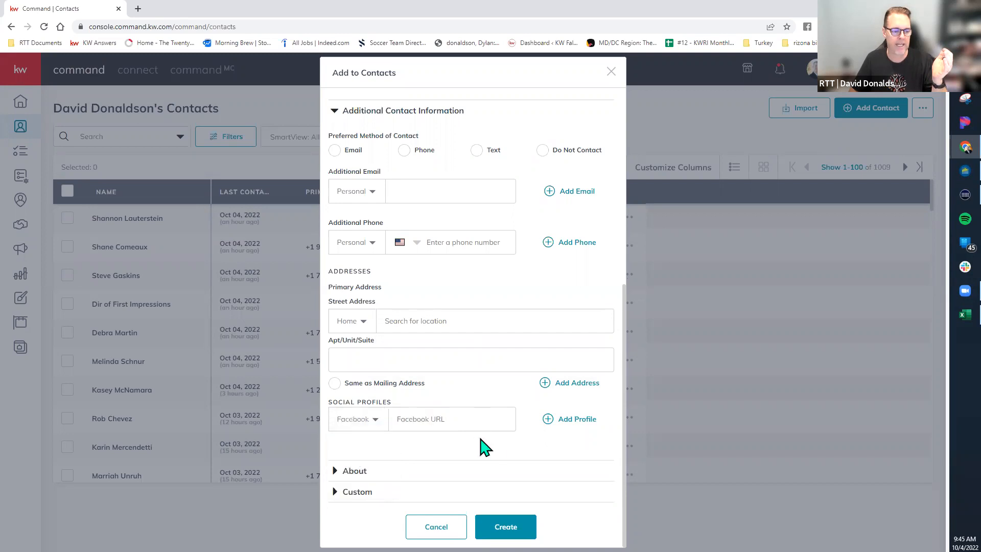
pyautogui.click(364, 427)
pyautogui.scroll(-5, 369, 450)
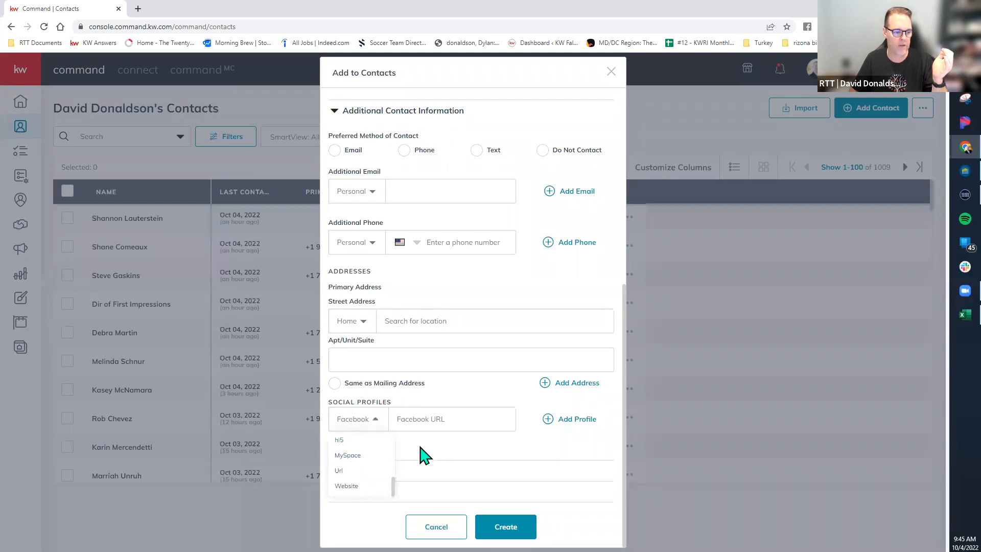
pyautogui.click(450, 425)
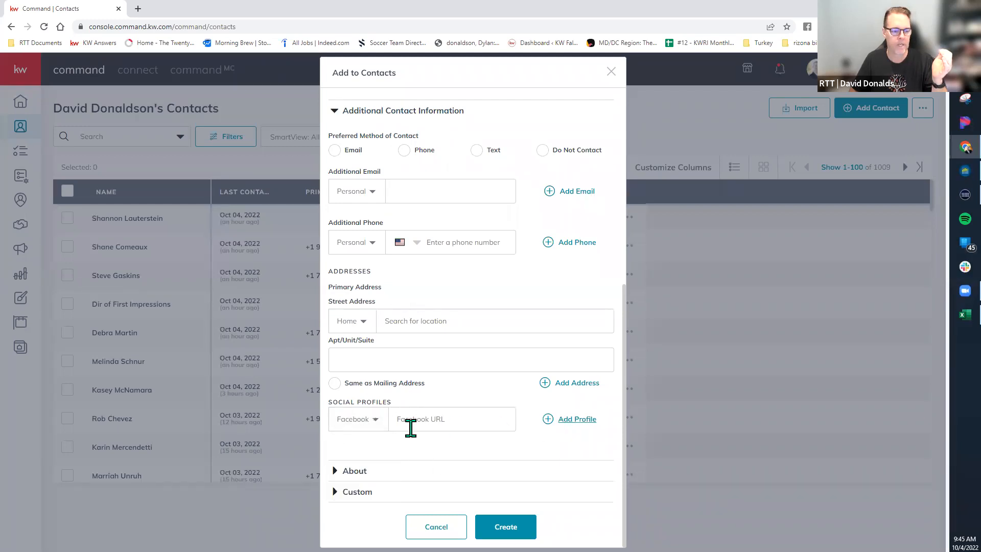
# Add a second social profile to the contact and set its type to Twitter.
pyautogui.click(547, 419)
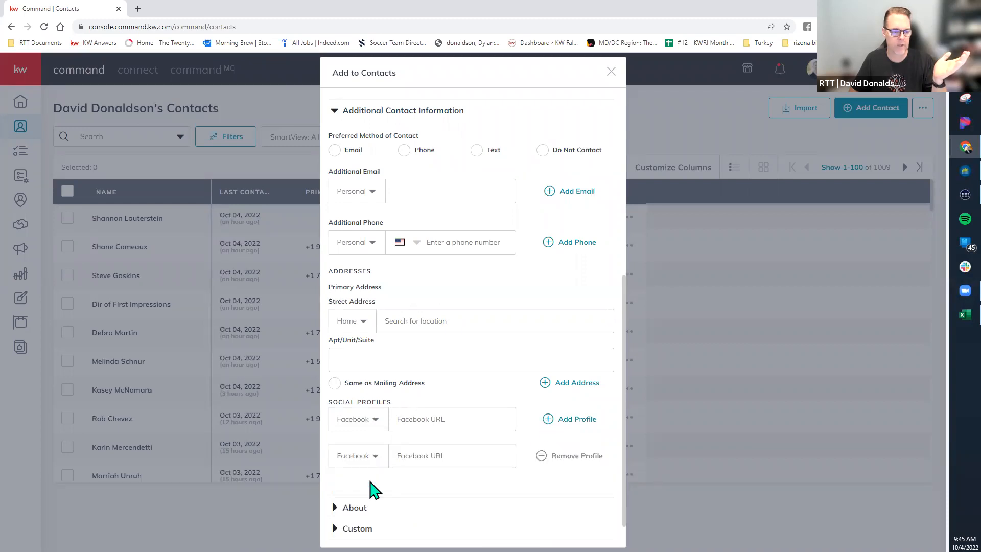
pyautogui.click(379, 467)
pyautogui.click(358, 501)
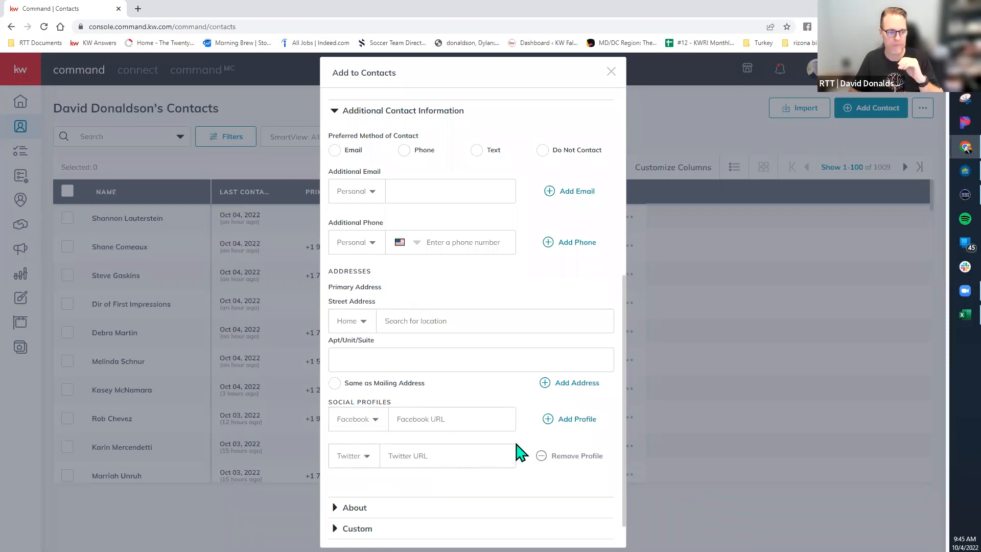
# Expand the About section and browse the available relationship types.
pyautogui.scroll(-1, 519, 451)
pyautogui.click(358, 476)
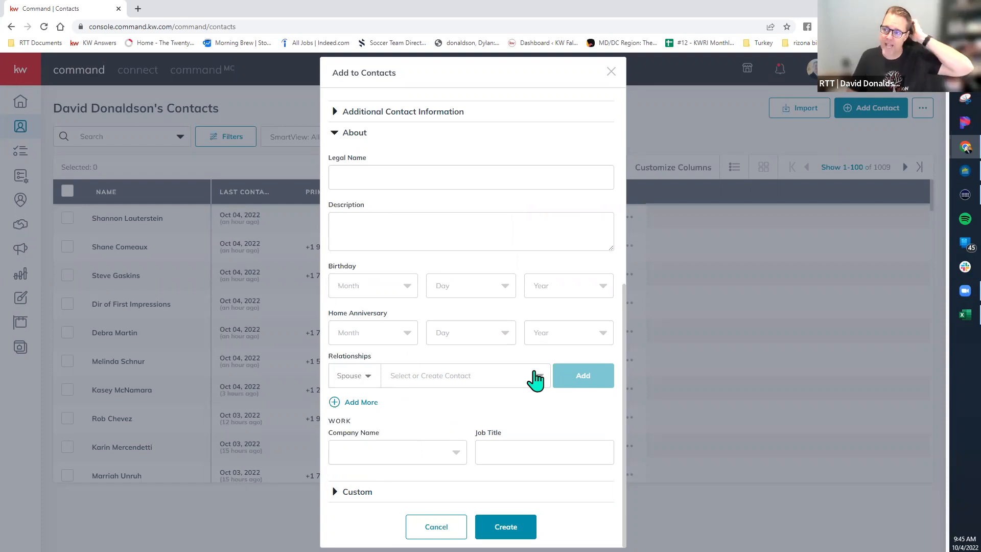
pyautogui.click(369, 376)
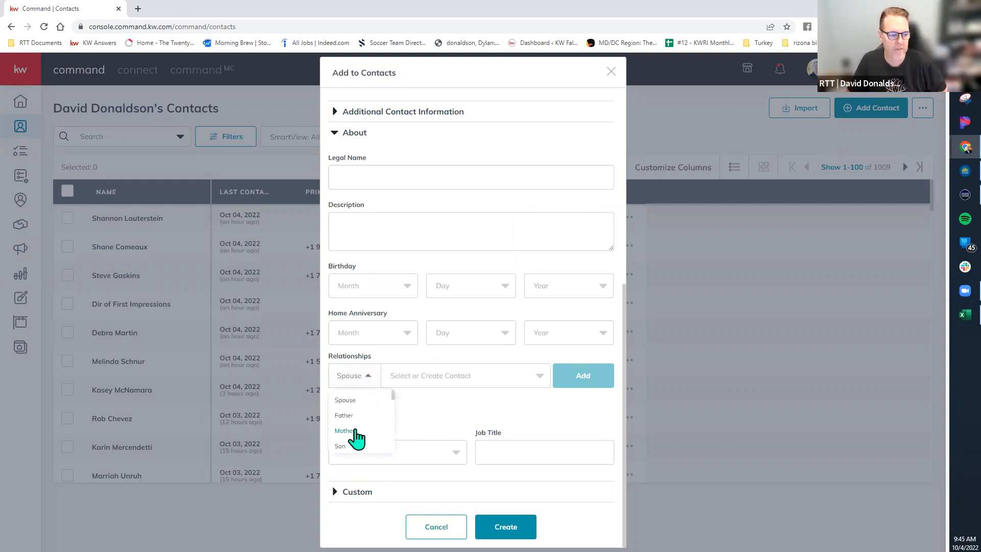
pyautogui.scroll(-1, 351, 438)
pyautogui.scroll(-4, 356, 437)
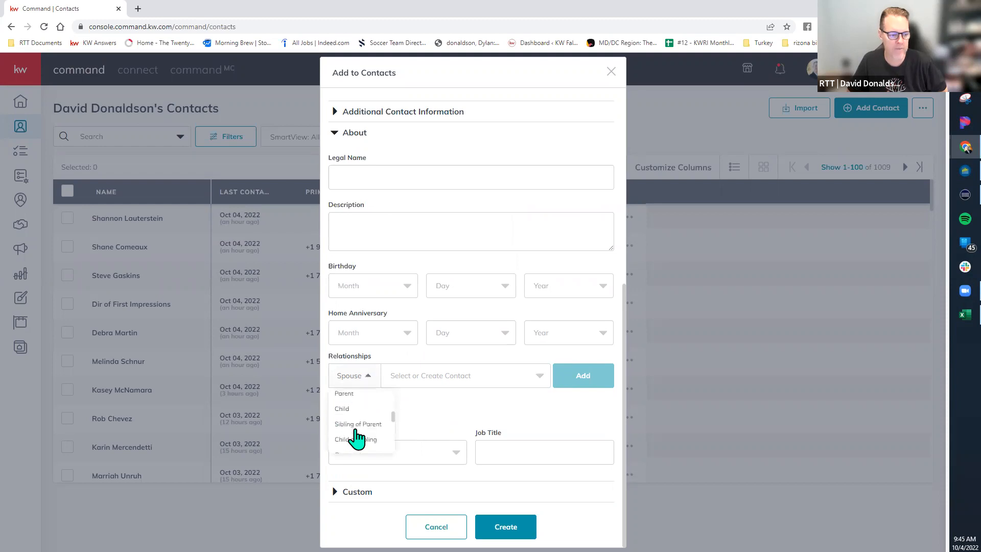
pyautogui.scroll(-1, 357, 438)
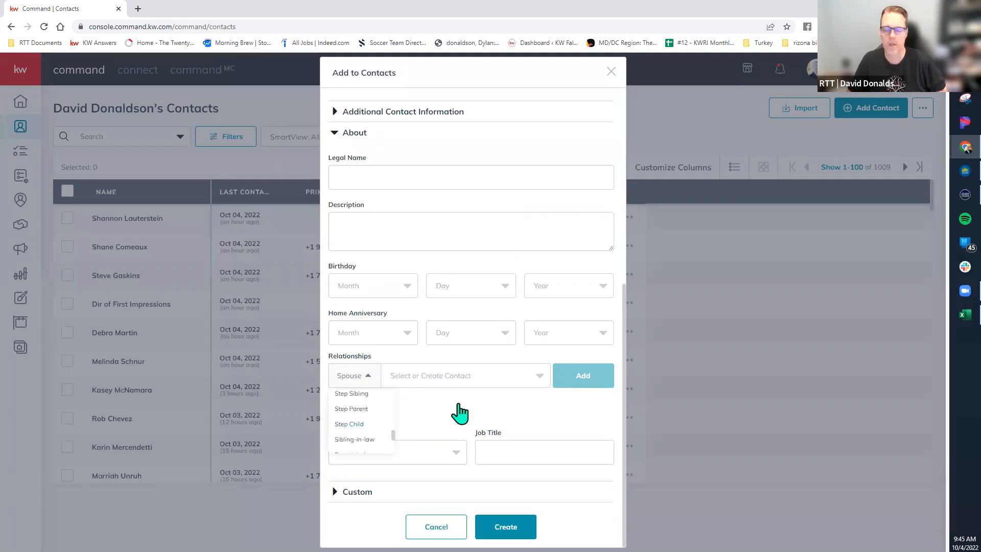
# Close the relationship type list, add a second relationship row, and view the remaining About fields.
pyautogui.click(459, 413)
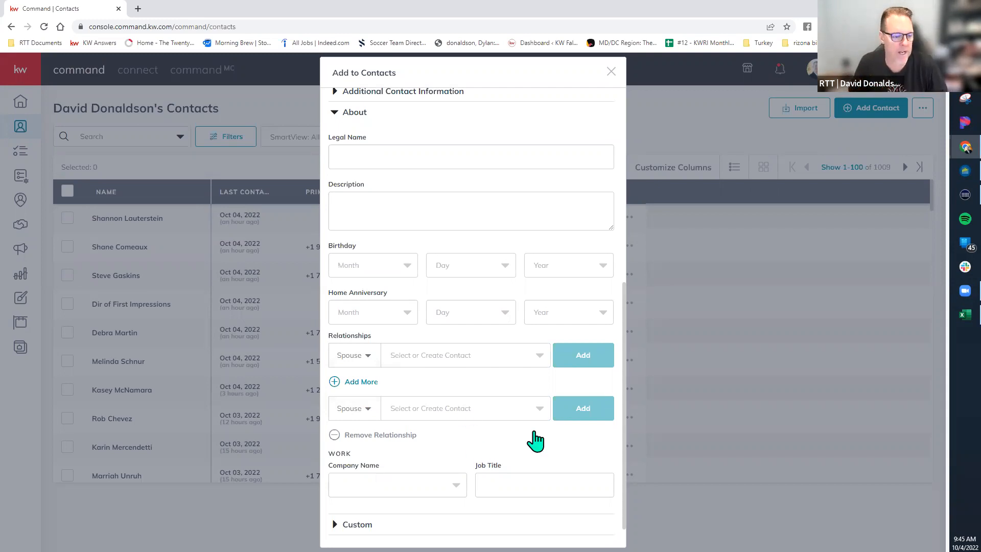
pyautogui.scroll(1, 506, 266)
pyautogui.scroll(-2, 505, 265)
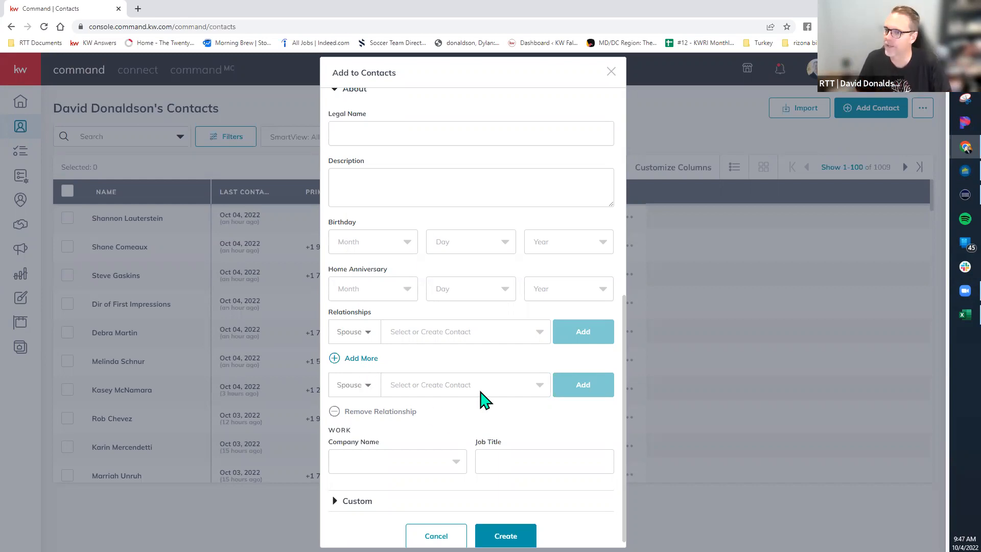
pyautogui.scroll(-1, 484, 400)
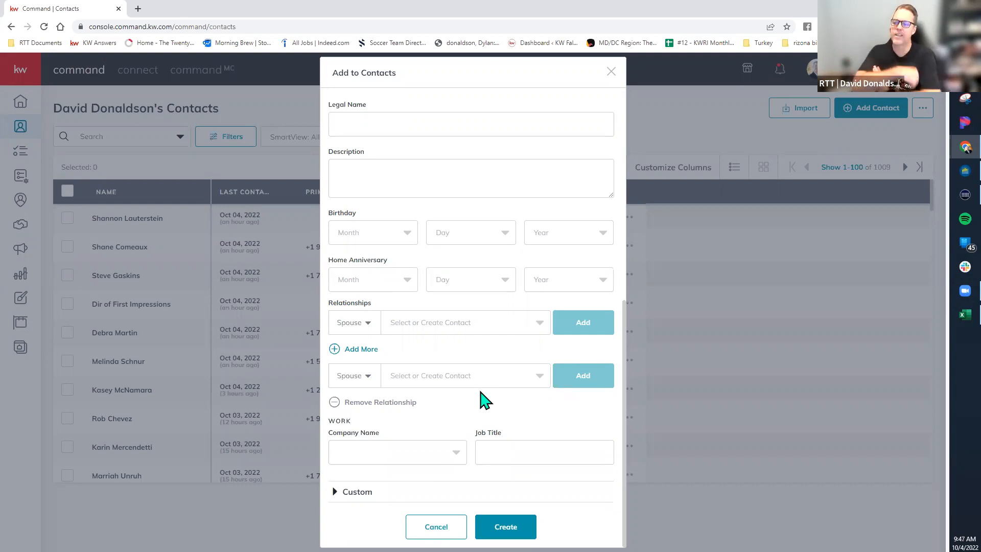
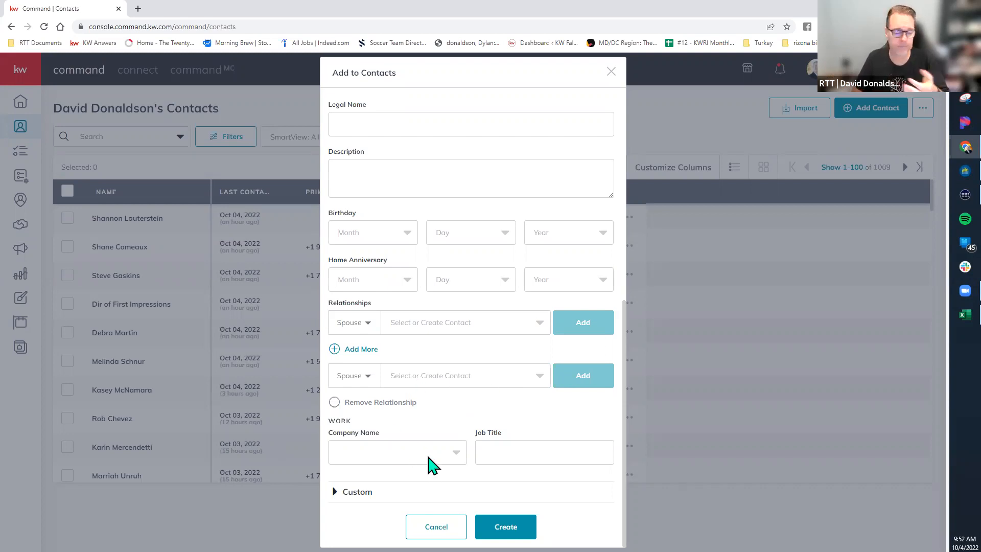
# Expand the Custom section of the new contact form, review its fields, and close the form without creating the contact.
pyautogui.click(360, 495)
pyautogui.scroll(-5, 456, 423)
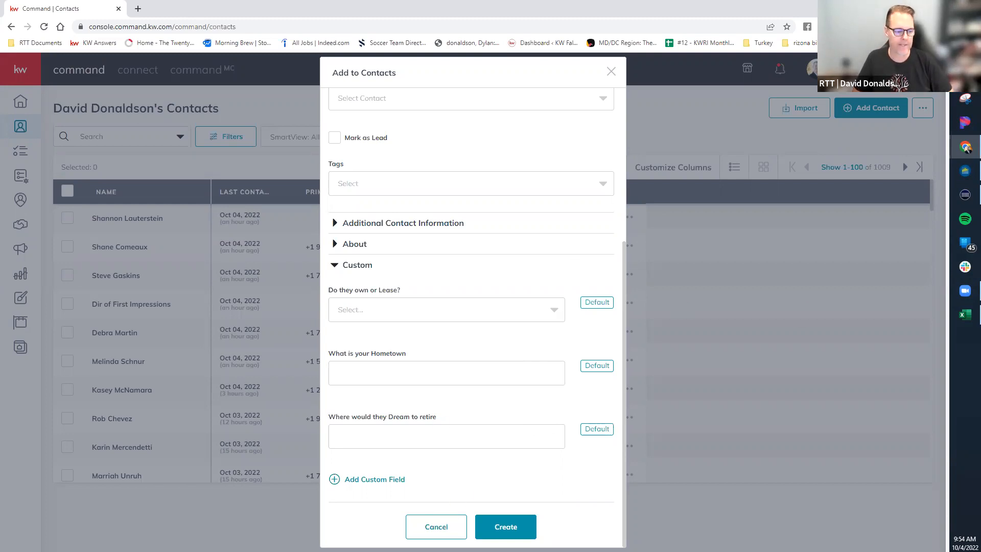
pyautogui.click(712, 437)
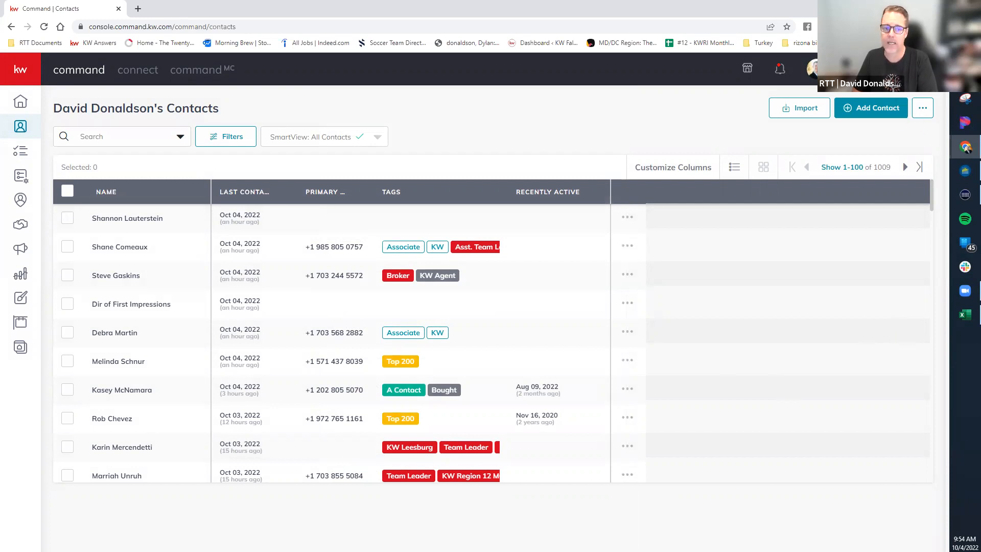
# Open the account settings and go to the Contact Tags page within the contact settings of Command Settings.
pyautogui.click(819, 69)
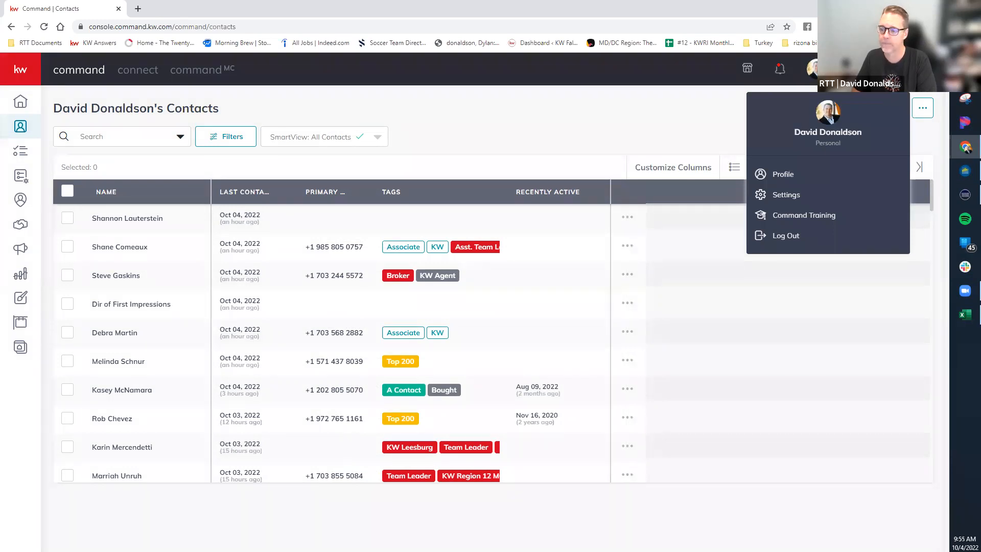
pyautogui.click(784, 199)
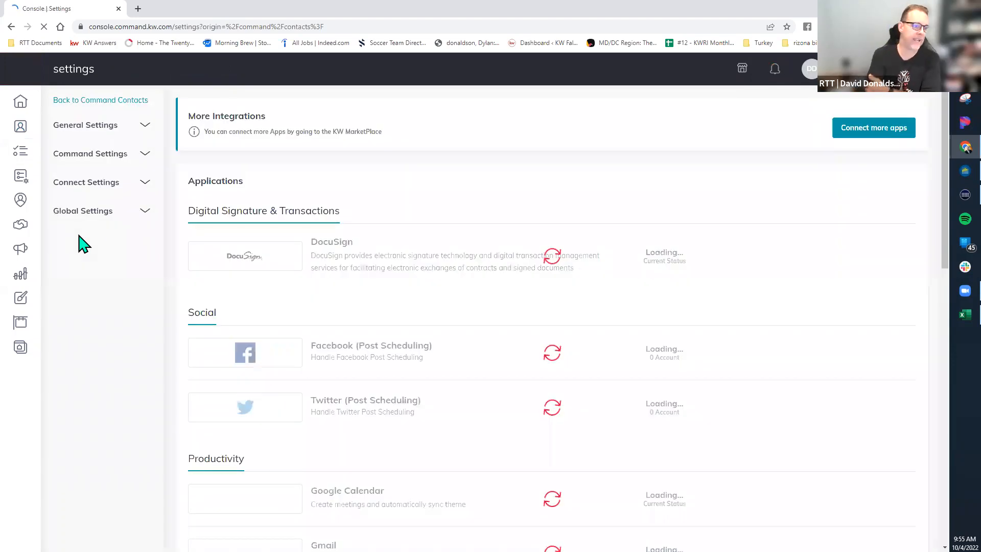
pyautogui.click(144, 156)
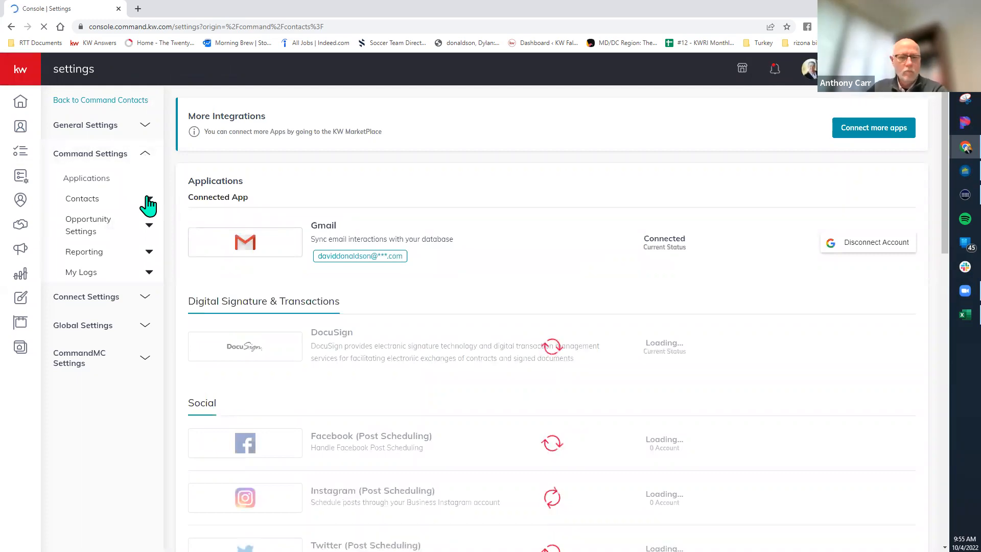
pyautogui.click(151, 202)
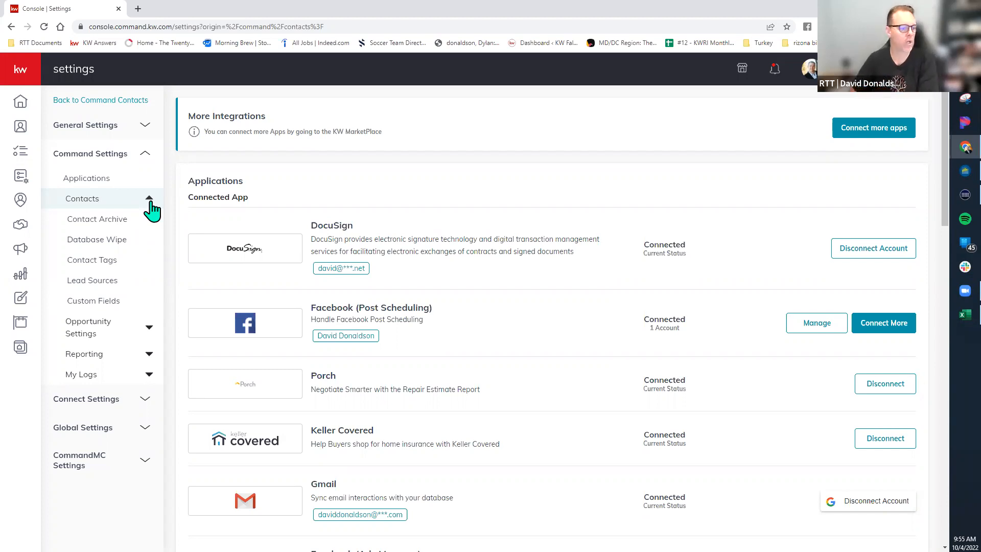
pyautogui.click(113, 264)
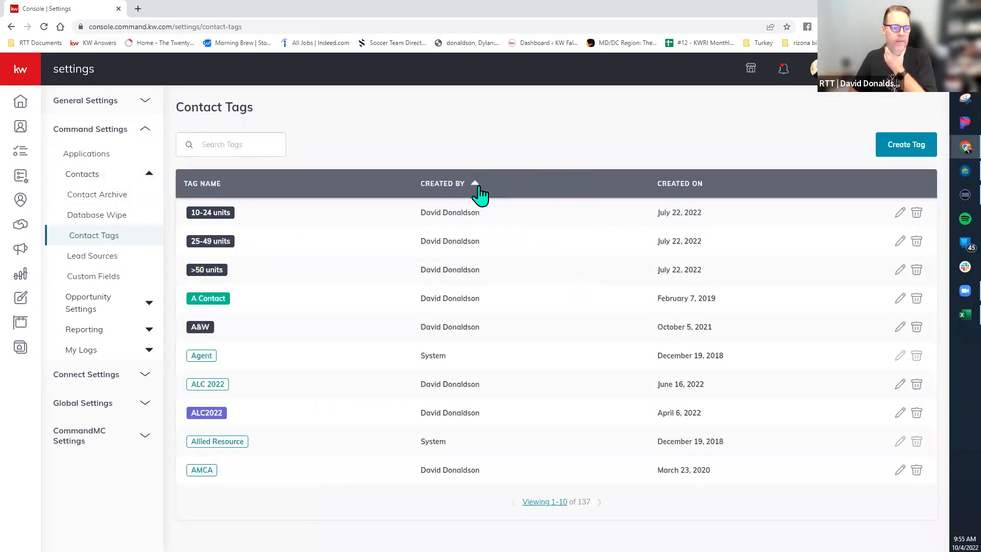
# Sort the contact tags by who created them and show 100 tags per page.
pyautogui.click(471, 190)
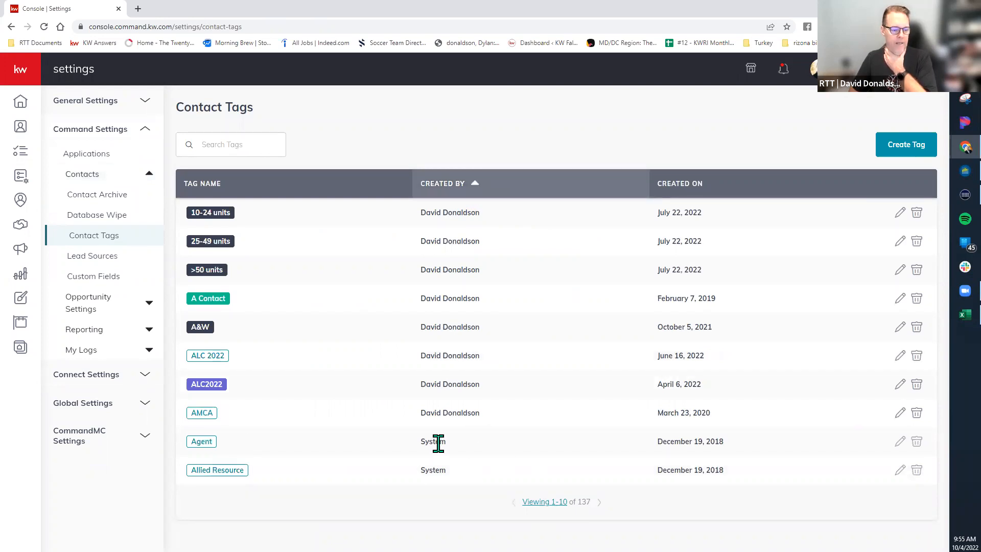
pyautogui.click(598, 502)
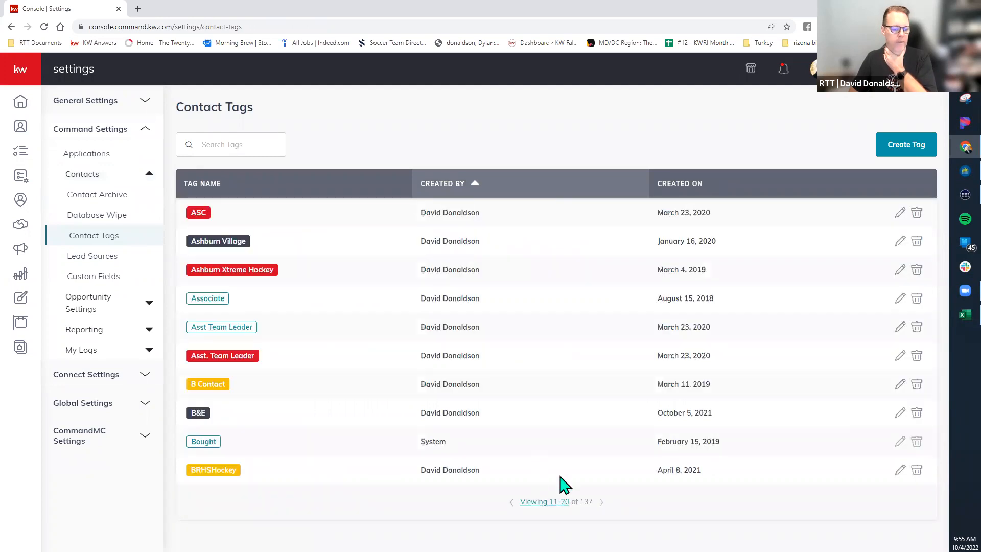
pyautogui.click(466, 189)
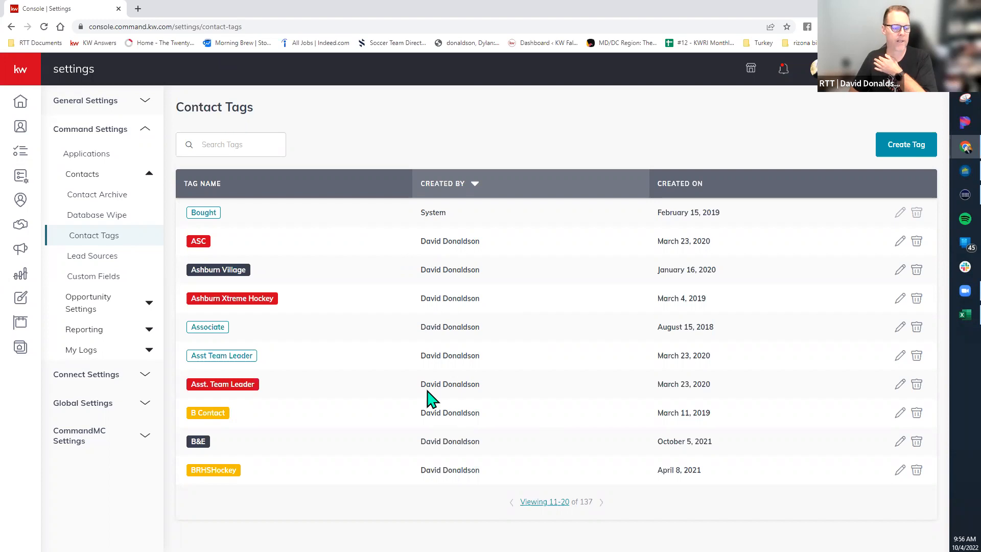
pyautogui.click(553, 502)
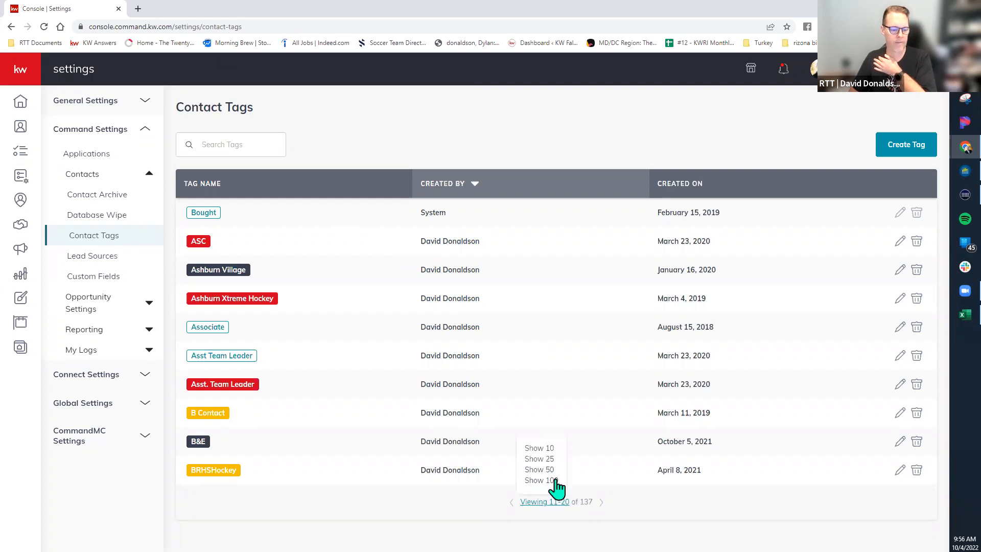
pyautogui.click(553, 481)
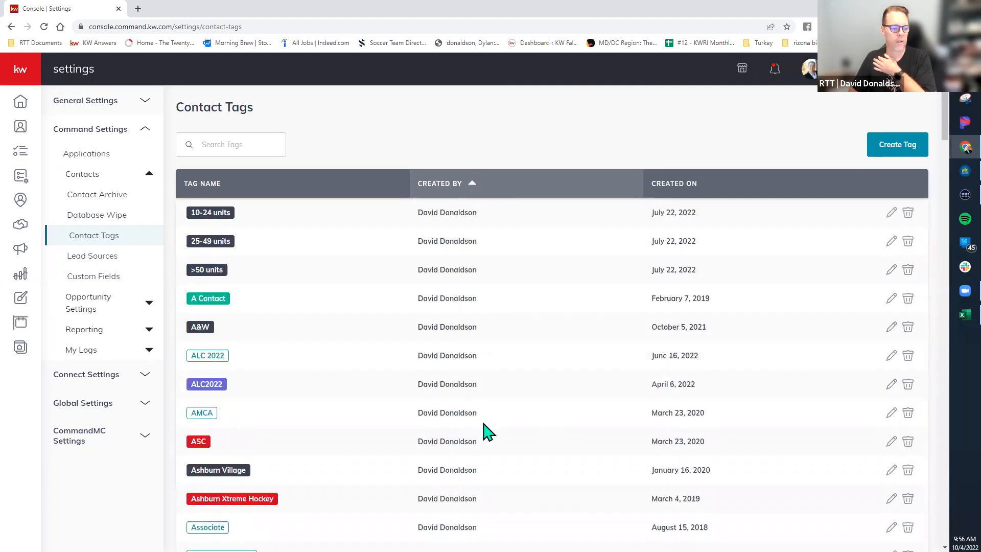
# Look through the sorted tag list, comparing the custom tags with the system-created ones, and return to its beginning.
pyautogui.scroll(-6, 486, 429)
pyautogui.scroll(-20, 486, 431)
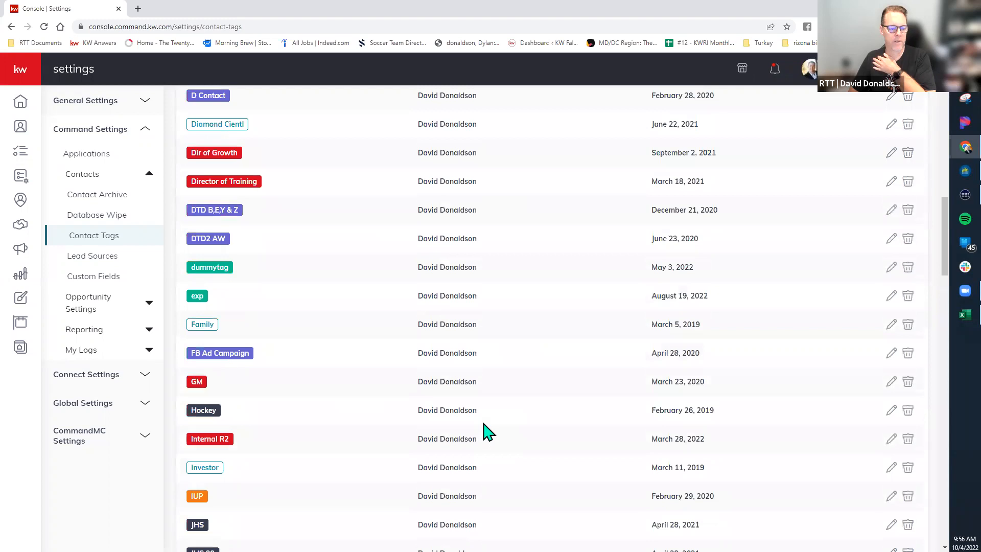
pyautogui.scroll(-20, 486, 432)
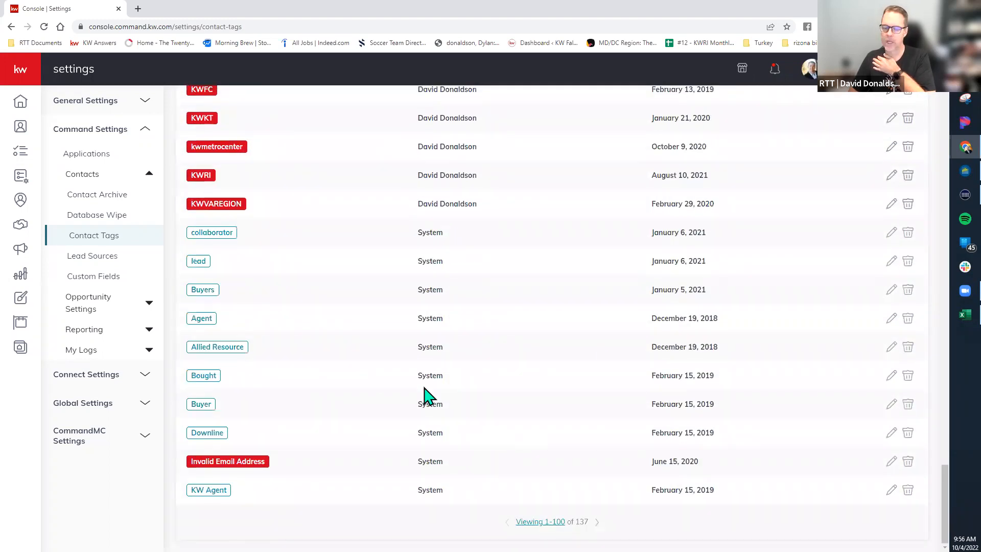
pyautogui.scroll(8, 530, 268)
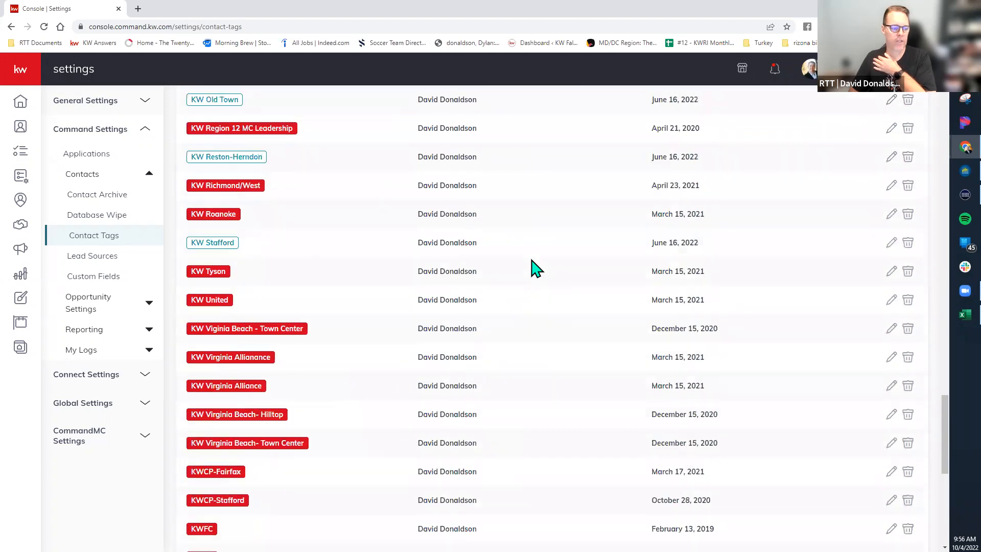
pyautogui.scroll(-8, 531, 268)
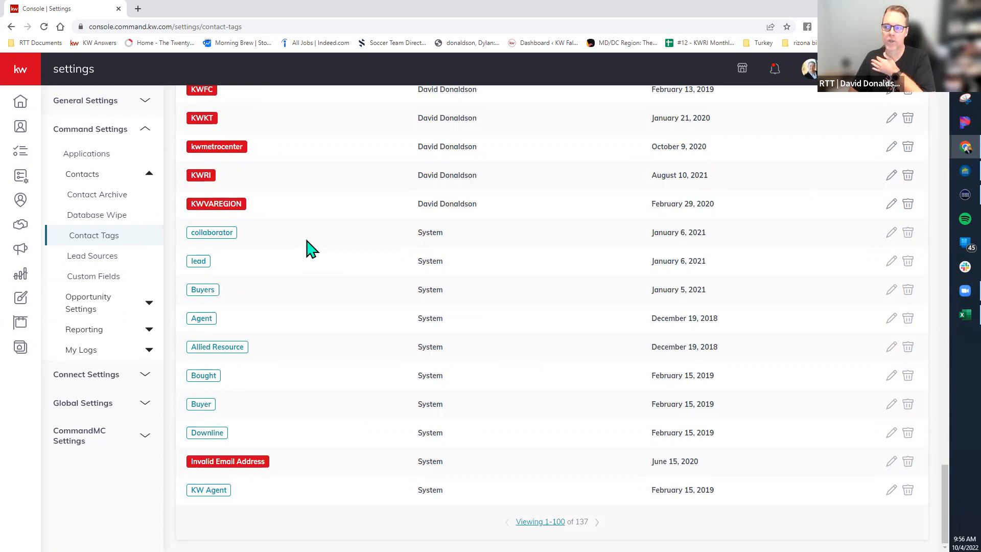
pyautogui.scroll(10, 309, 248)
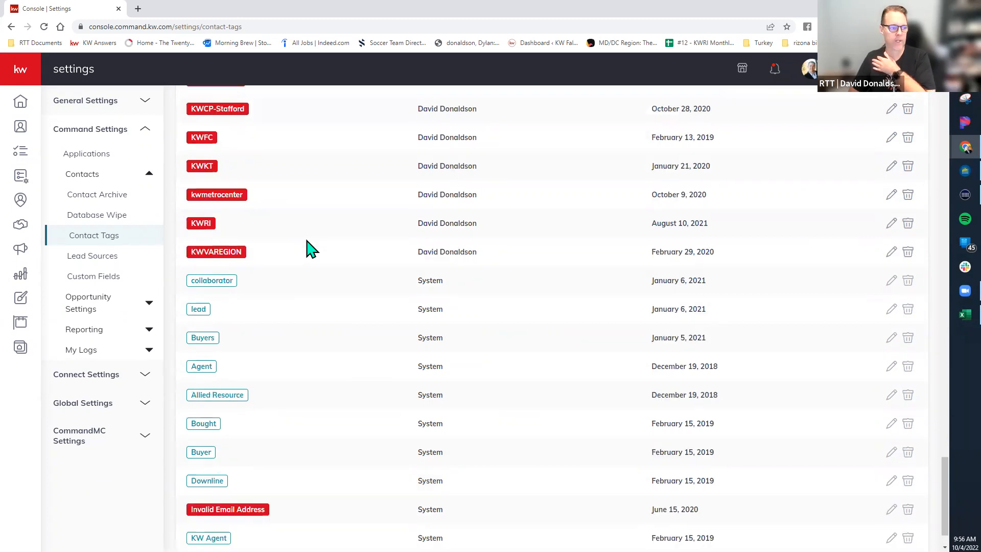
pyautogui.scroll(15, 309, 248)
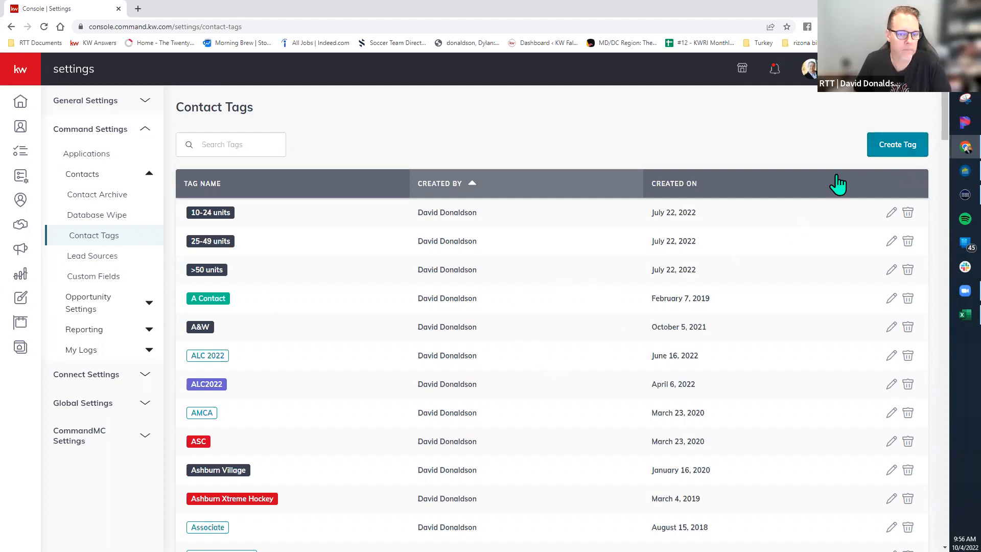
pyautogui.click(907, 151)
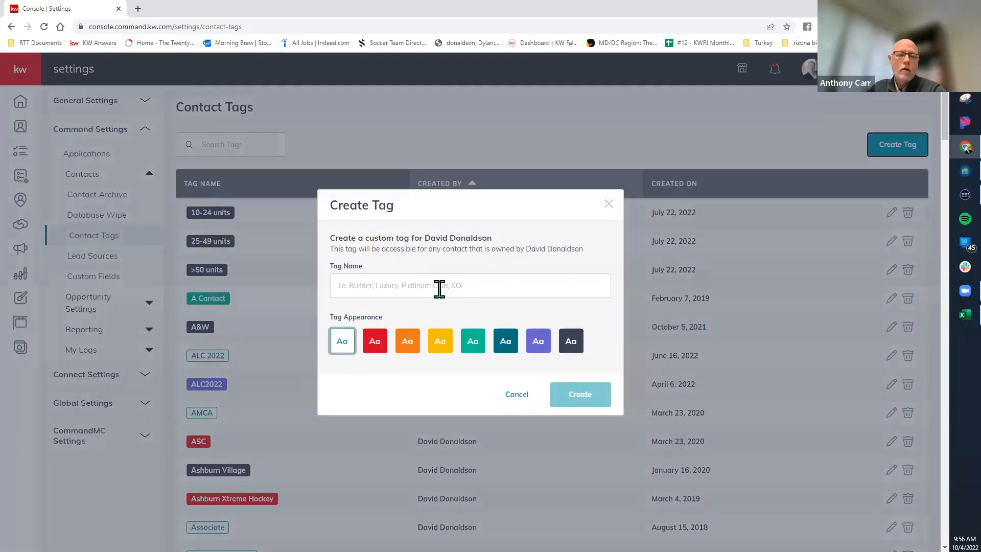
pyautogui.click(440, 287)
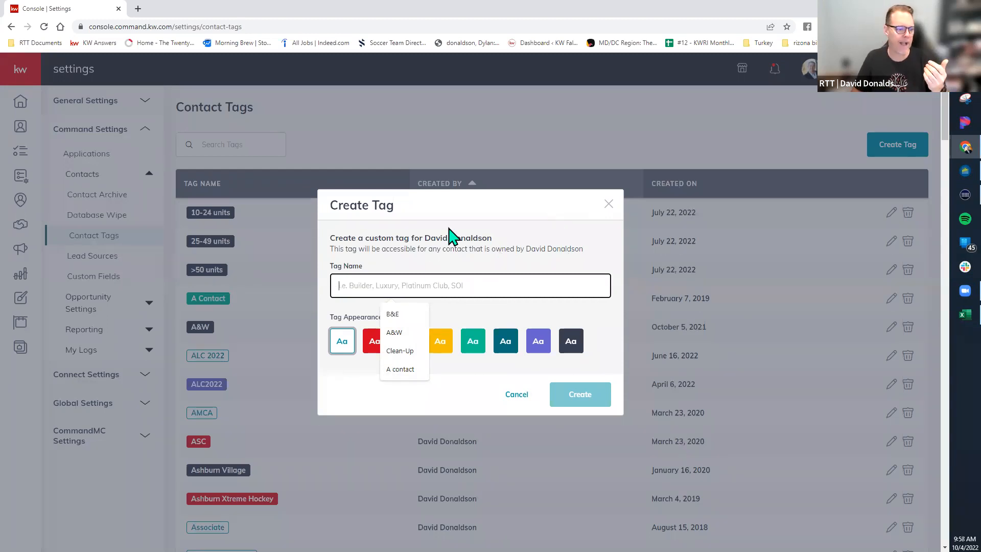
pyautogui.write('A')
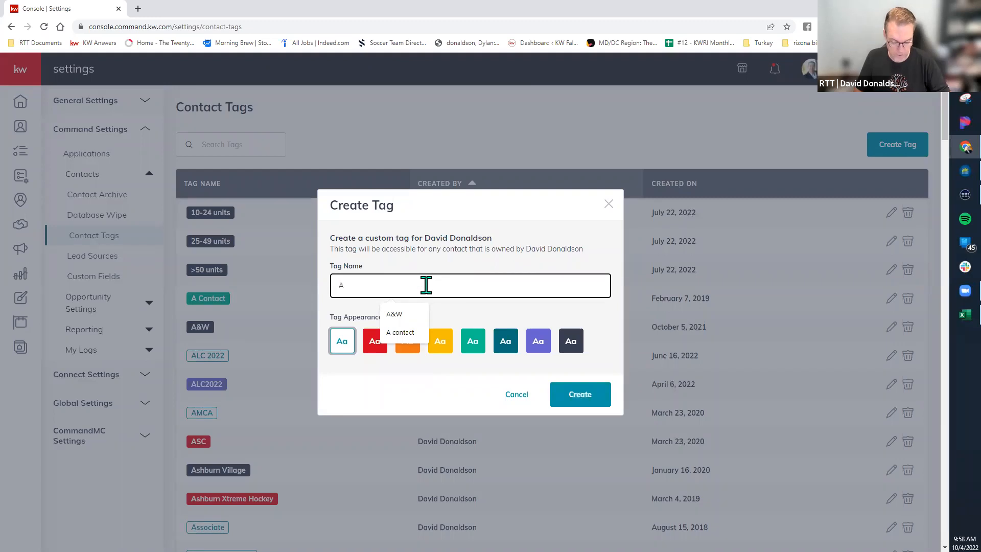
pyautogui.write('&W')
pyautogui.press('BackSpace')
pyautogui.press('BackSpace')
pyautogui.press('BackSpace')
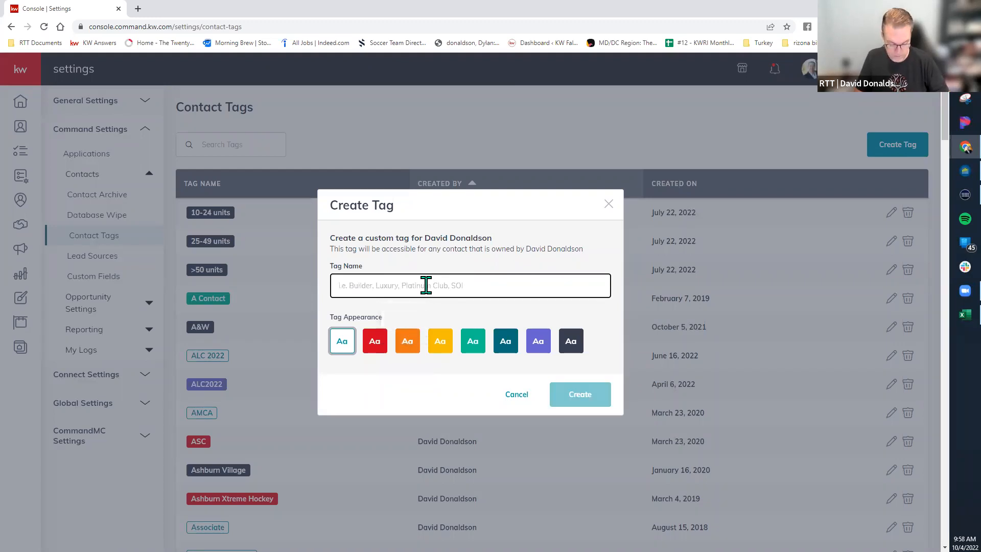
pyautogui.write('B&E')
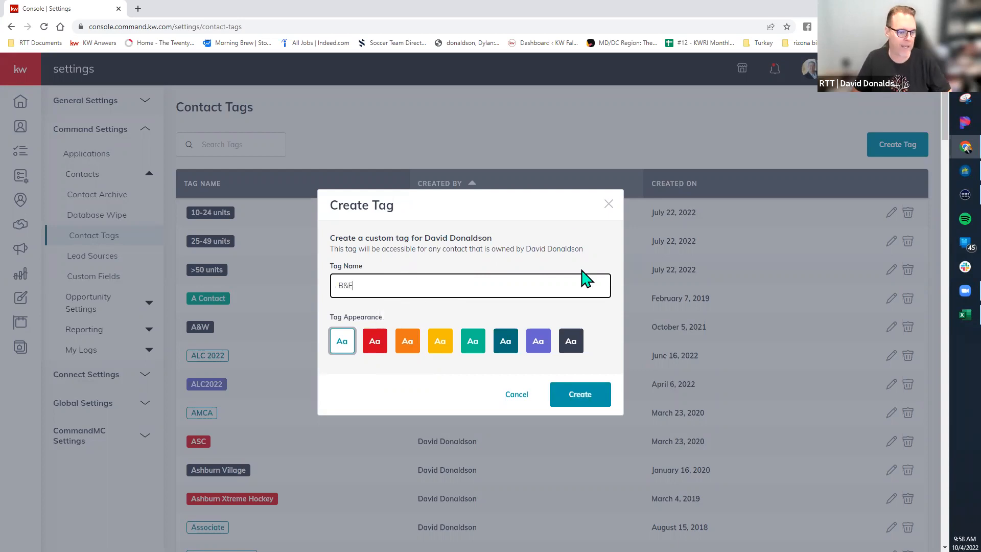
pyautogui.click(608, 204)
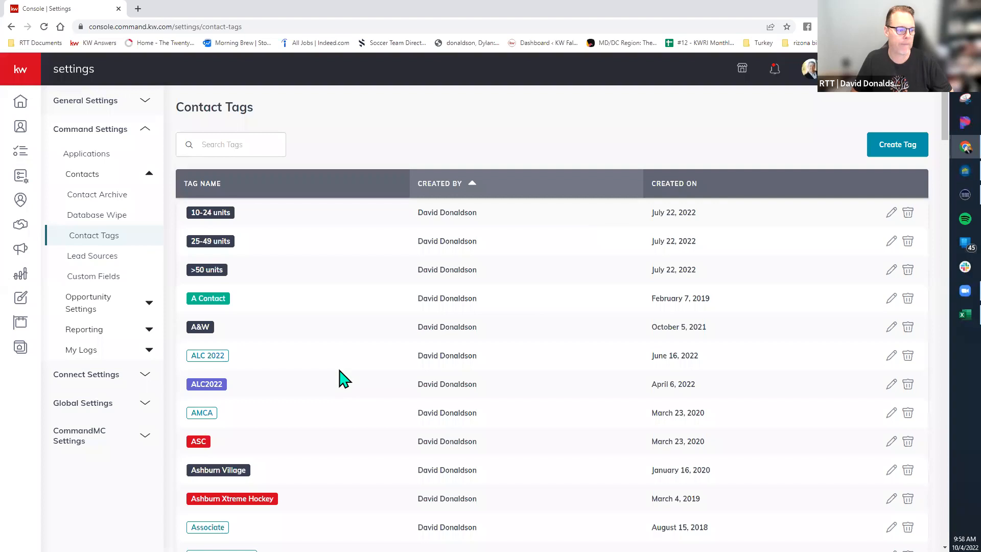
# Examine the existing custom tags, including A&W, B&E, the KW office tags and Ashburn Xtreme Hockey.
pyautogui.click(197, 326)
pyautogui.scroll(-6, 334, 366)
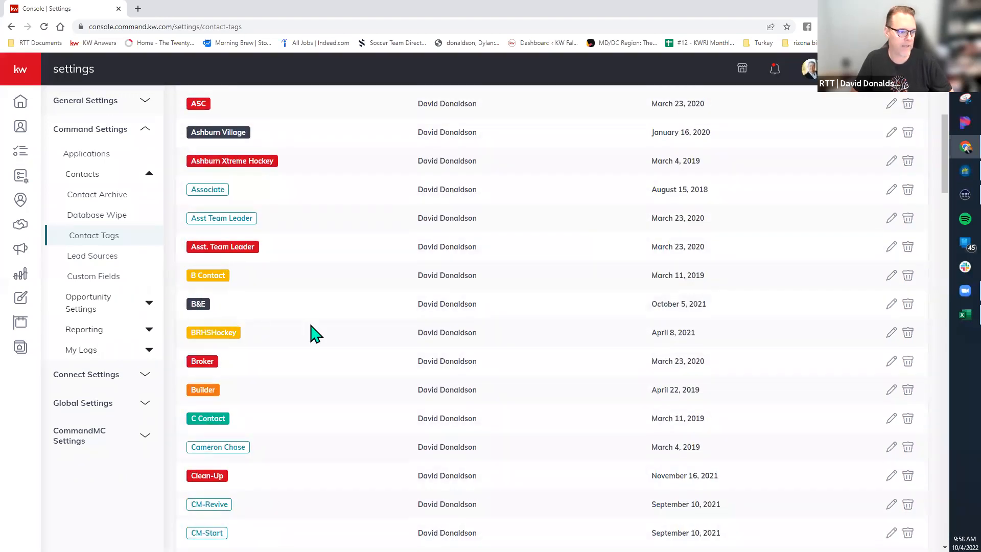
pyautogui.scroll(-8, 345, 354)
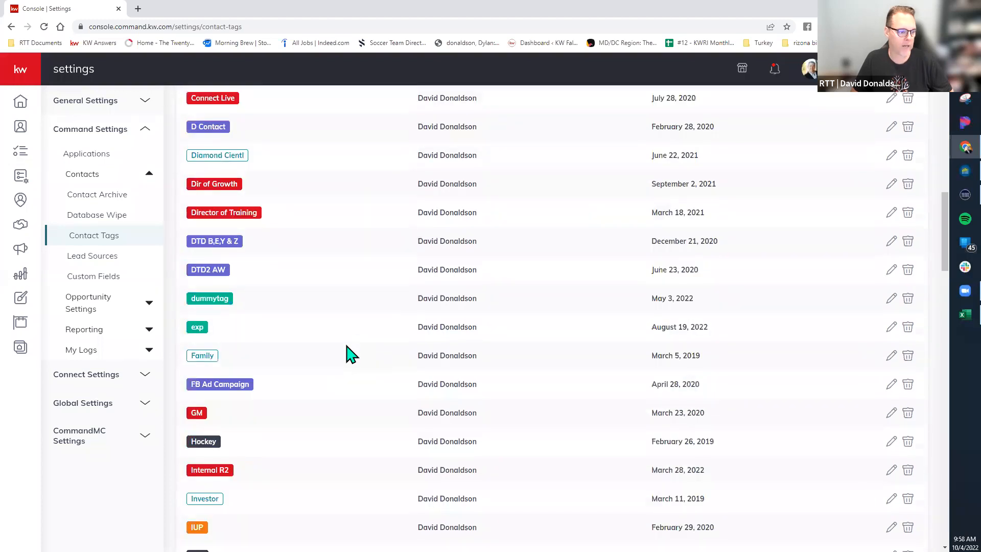
pyautogui.scroll(-4, 302, 403)
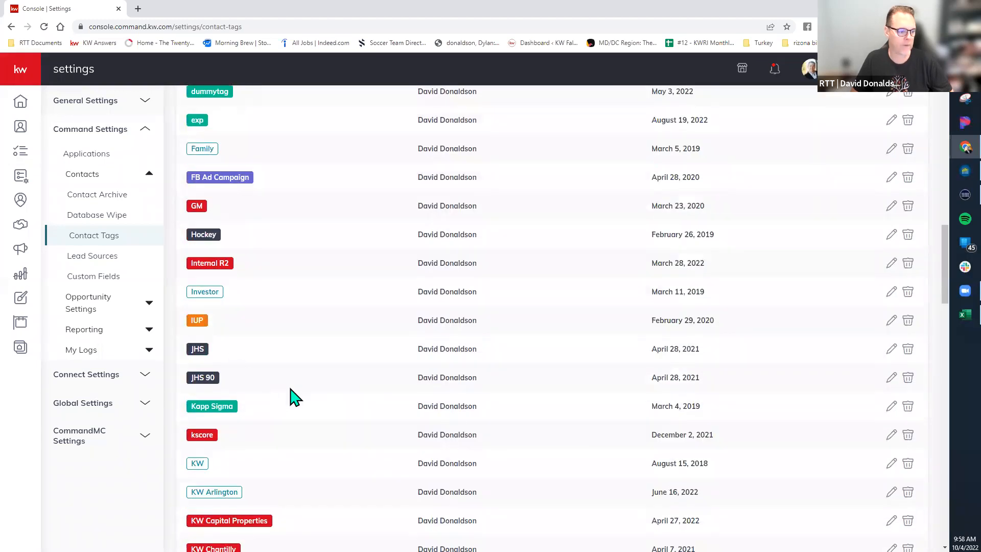
pyautogui.scroll(-8, 289, 397)
pyautogui.scroll(-13, 294, 396)
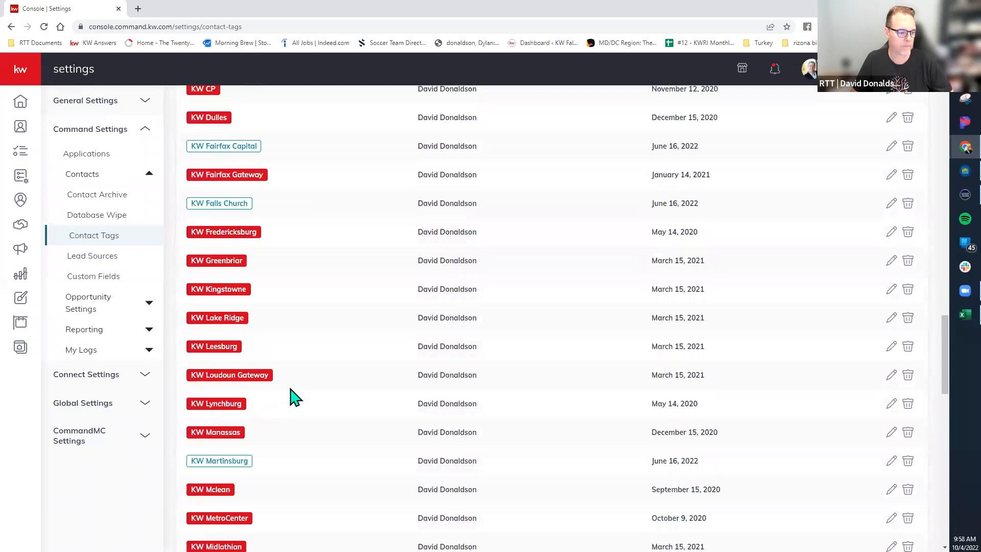
pyautogui.scroll(20, 290, 390)
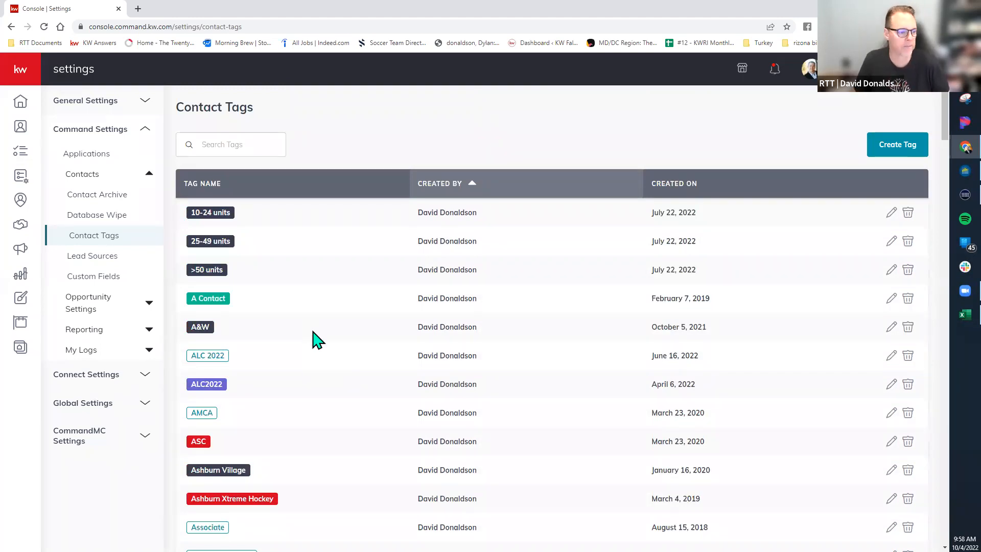
pyautogui.scroll(-1, 317, 339)
pyautogui.scroll(-1, 317, 339)
pyautogui.click(245, 414)
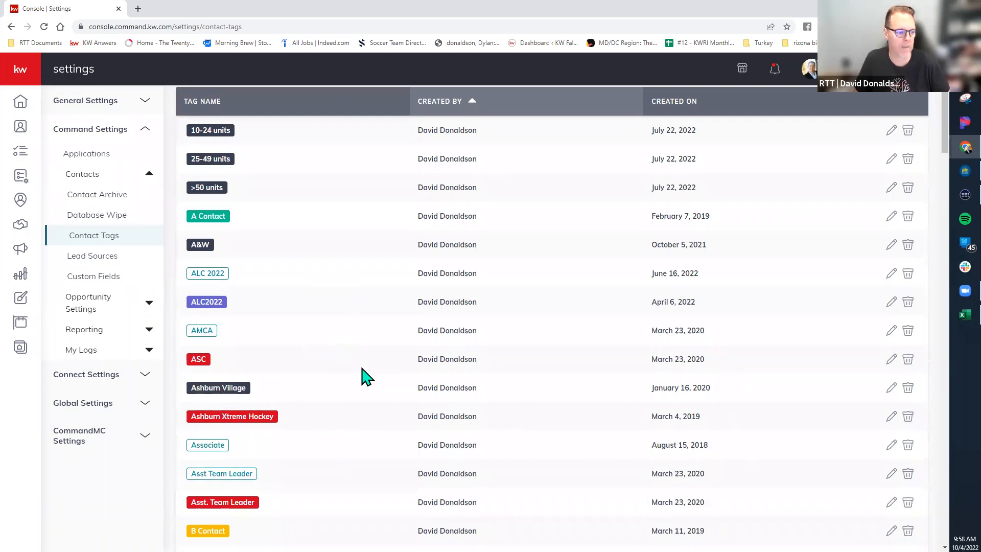
# Locate the A Contact, B Contact, C Contact and D Contact tags in the list and review the tags around them.
pyautogui.scroll(-4, 361, 377)
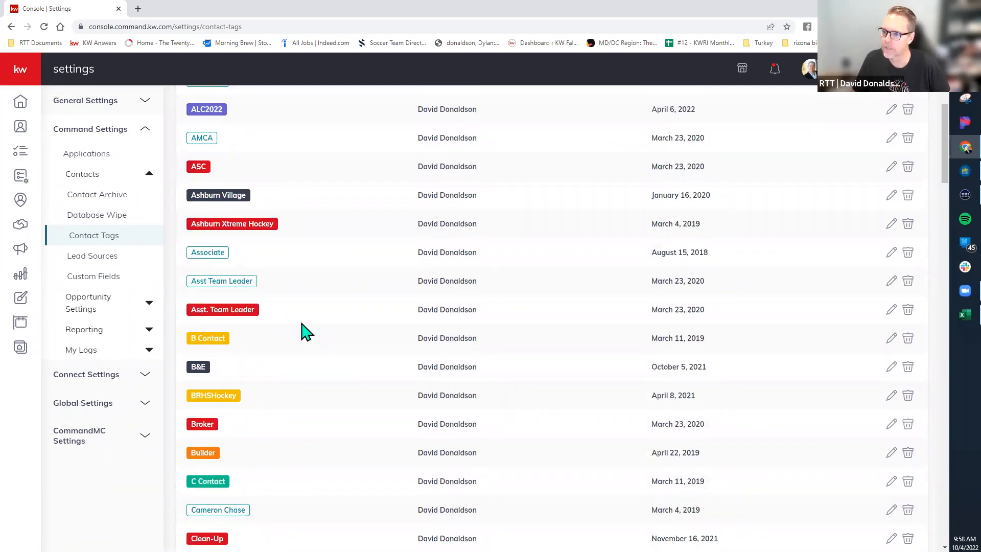
pyautogui.click(221, 340)
pyautogui.scroll(6, 276, 306)
pyautogui.click(212, 299)
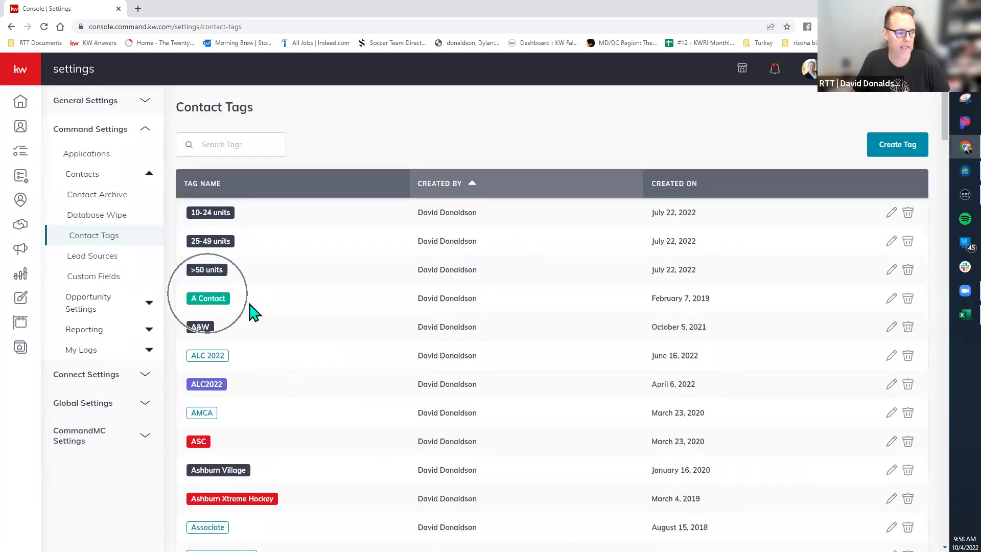
pyautogui.scroll(-8, 250, 307)
pyautogui.click(210, 341)
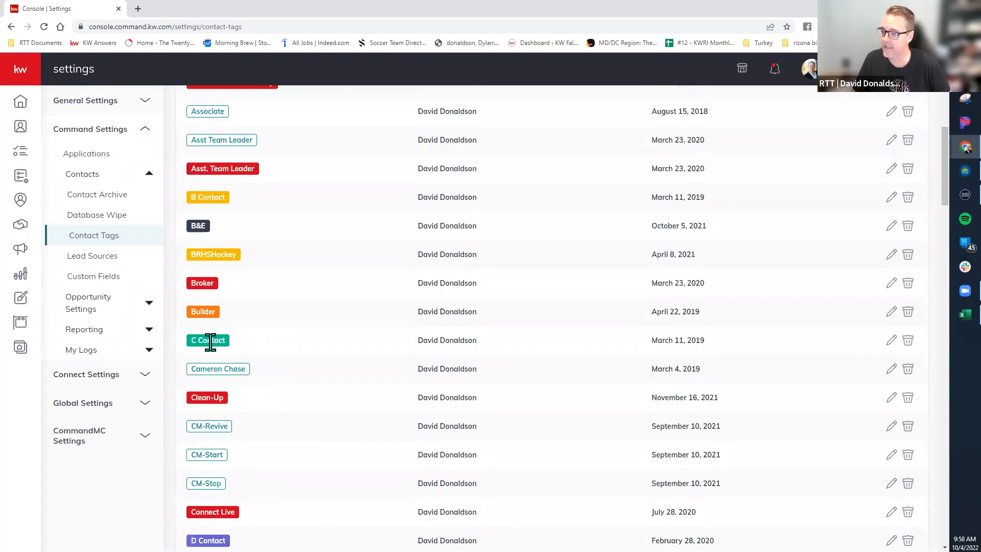
pyautogui.scroll(-3, 210, 341)
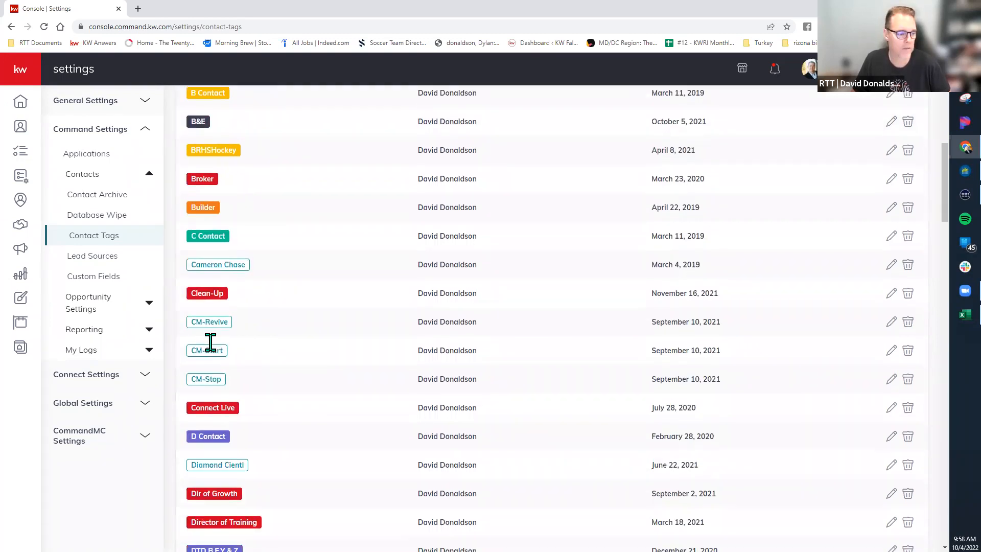
pyautogui.click(227, 409)
pyautogui.scroll(-3, 301, 416)
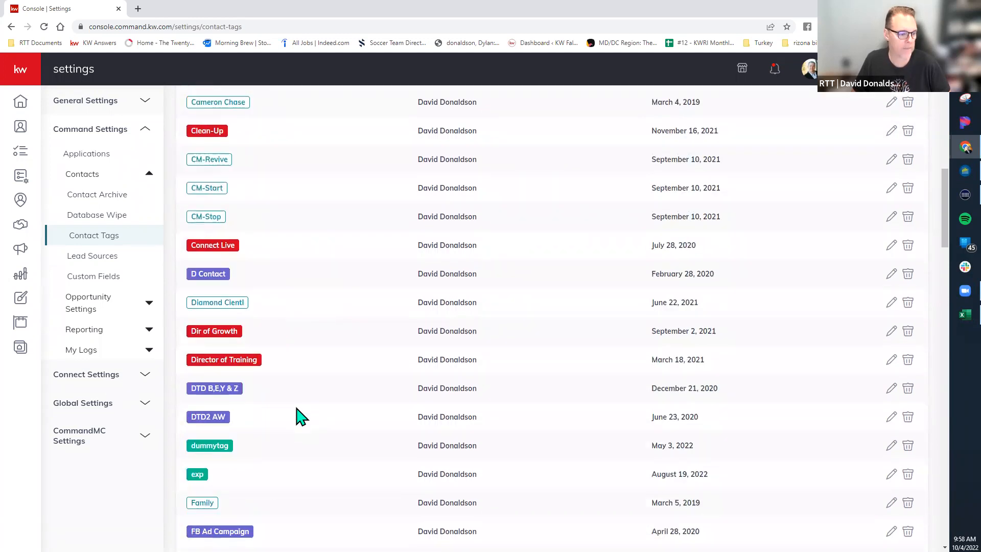
# Look through the rest of the first page of contact tags, including IUP, JHS 90 and the KW office tags.
pyautogui.scroll(-3, 304, 478)
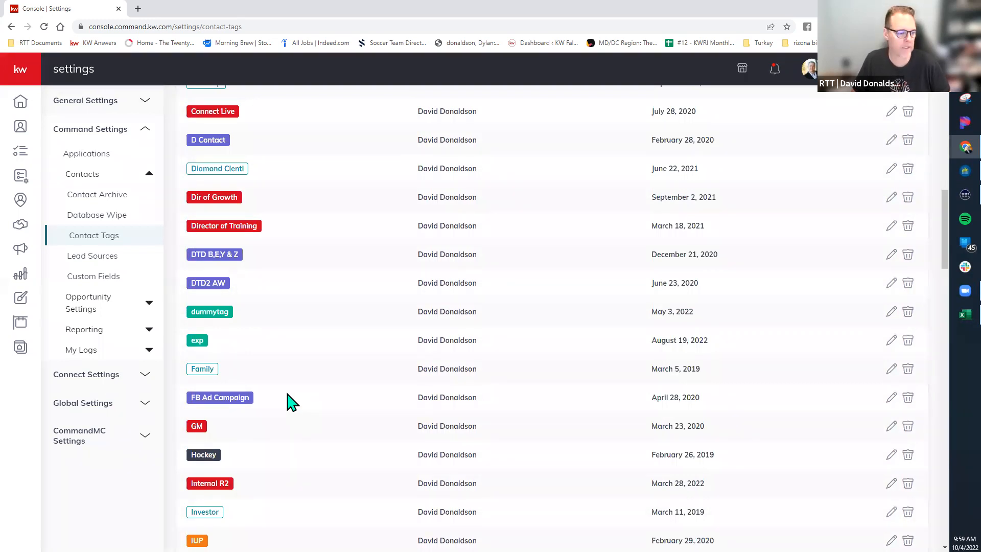
pyautogui.scroll(-3, 291, 401)
pyautogui.click(209, 430)
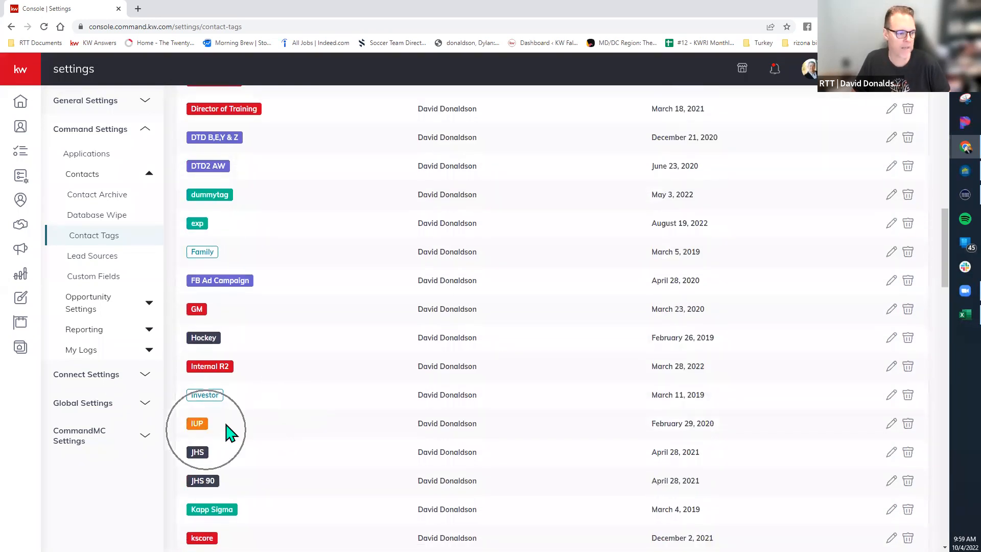
pyautogui.scroll(-2, 291, 427)
pyautogui.click(217, 414)
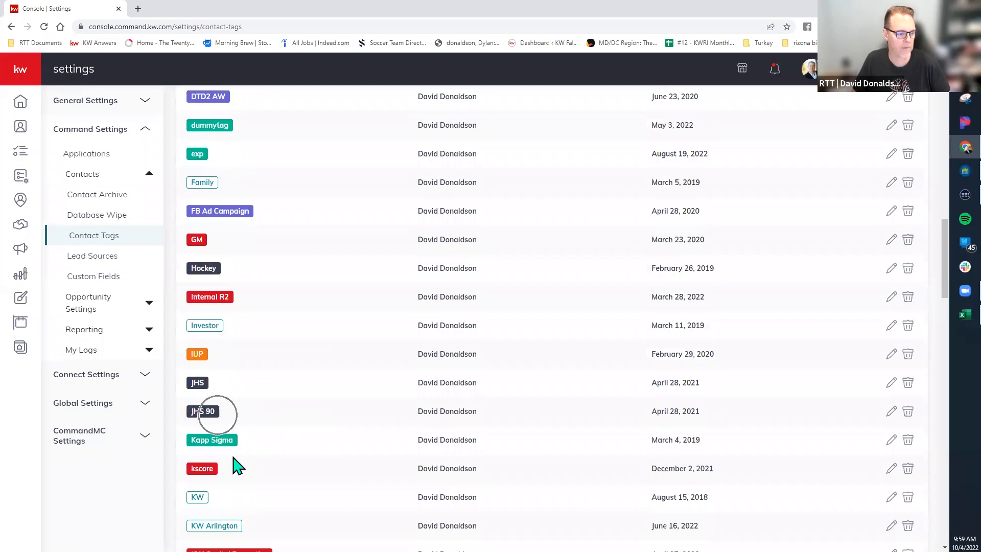
pyautogui.scroll(-7, 237, 462)
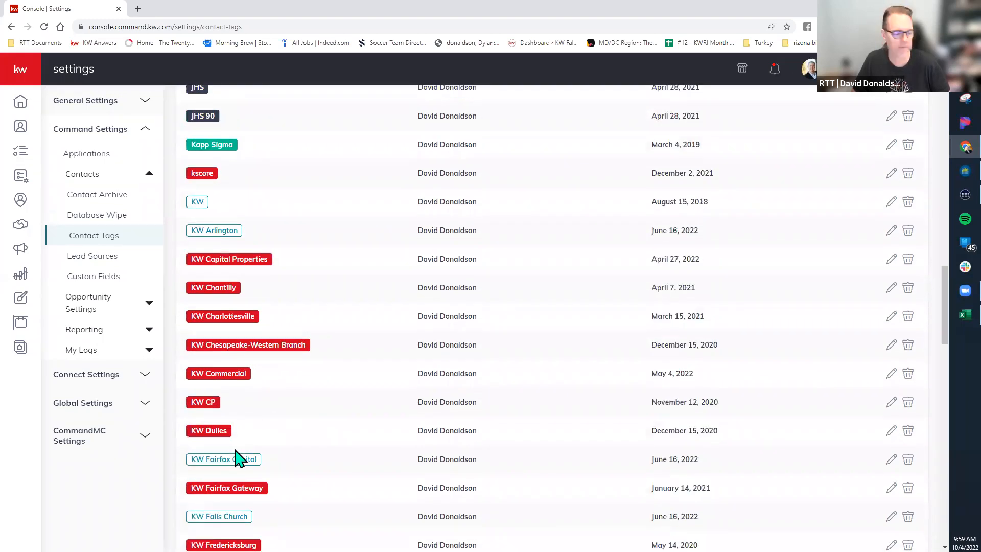
pyautogui.scroll(-17, 236, 459)
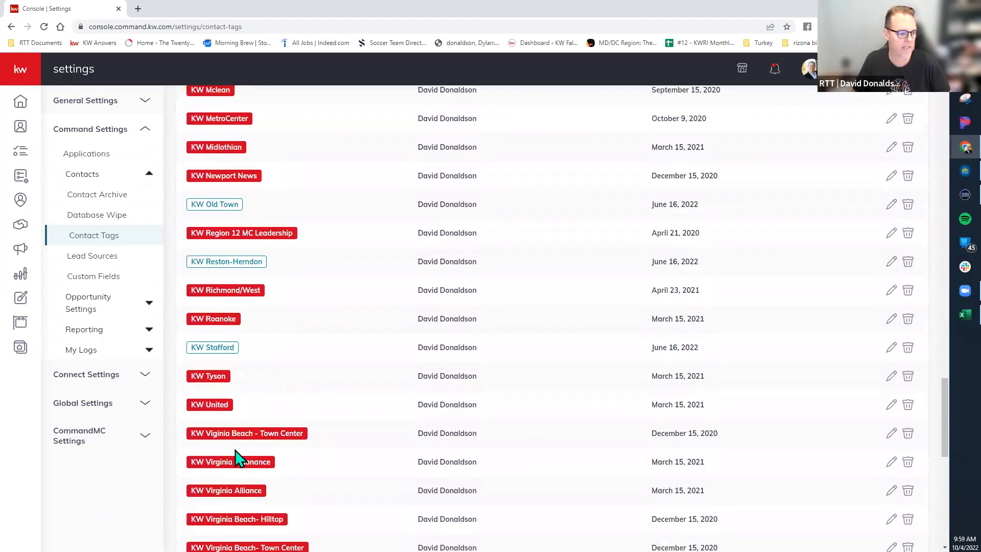
pyautogui.scroll(-13, 237, 458)
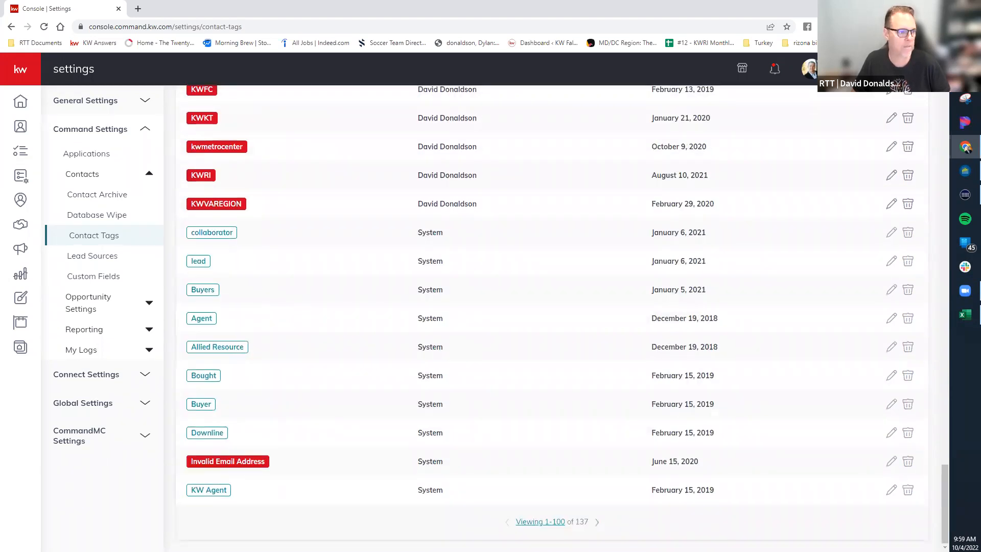
# Show the second page of contact tags from its beginning.
pyautogui.click(596, 522)
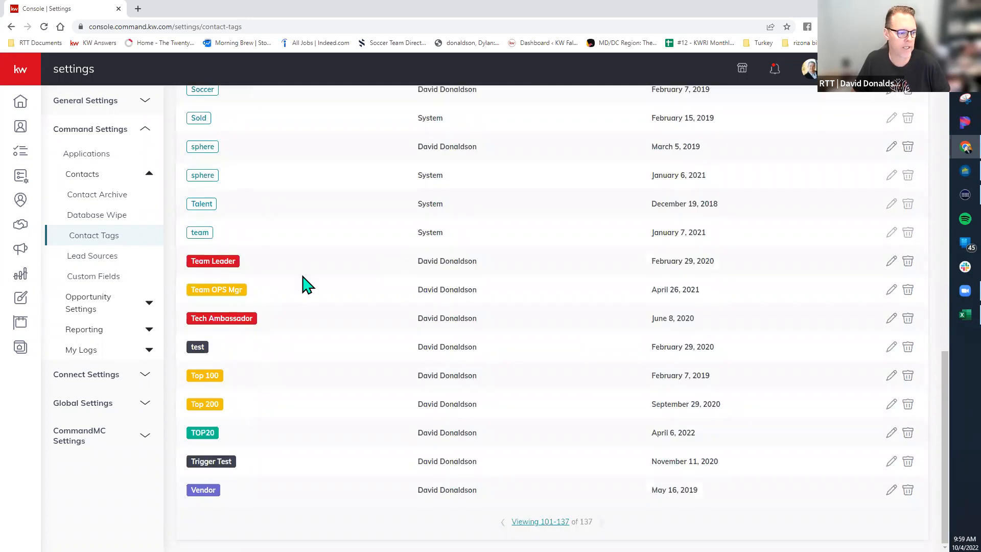
pyautogui.scroll(12, 305, 284)
pyautogui.scroll(5, 305, 284)
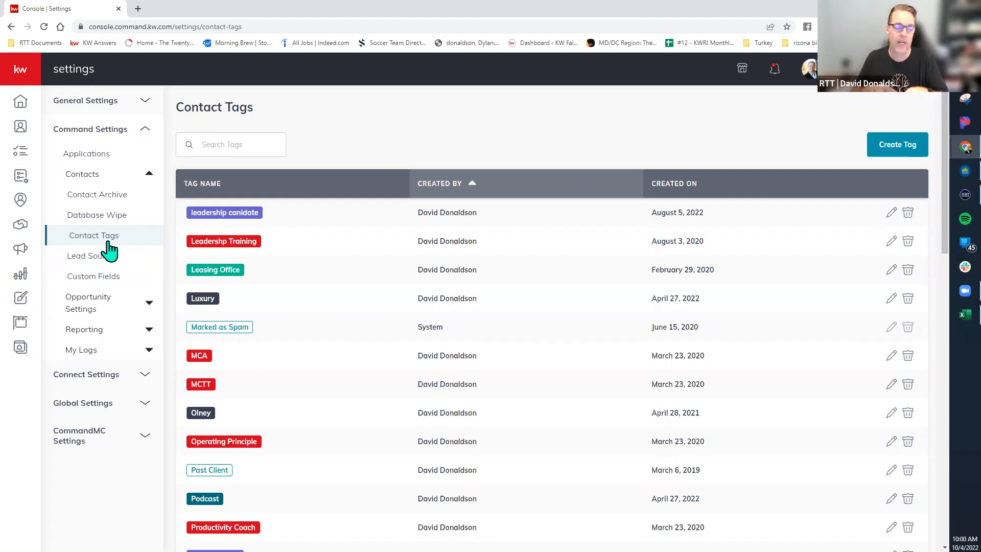
# Examine the second page of tags, comparing the custom seller tag with the system Seller tag, and return to the beginning of the list.
pyautogui.scroll(-4, 235, 317)
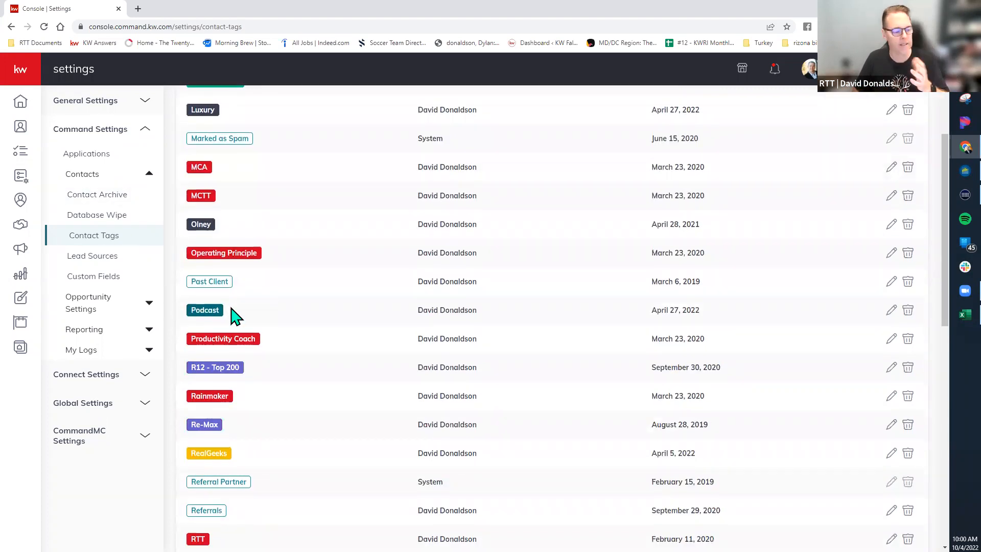
pyautogui.scroll(-5, 231, 308)
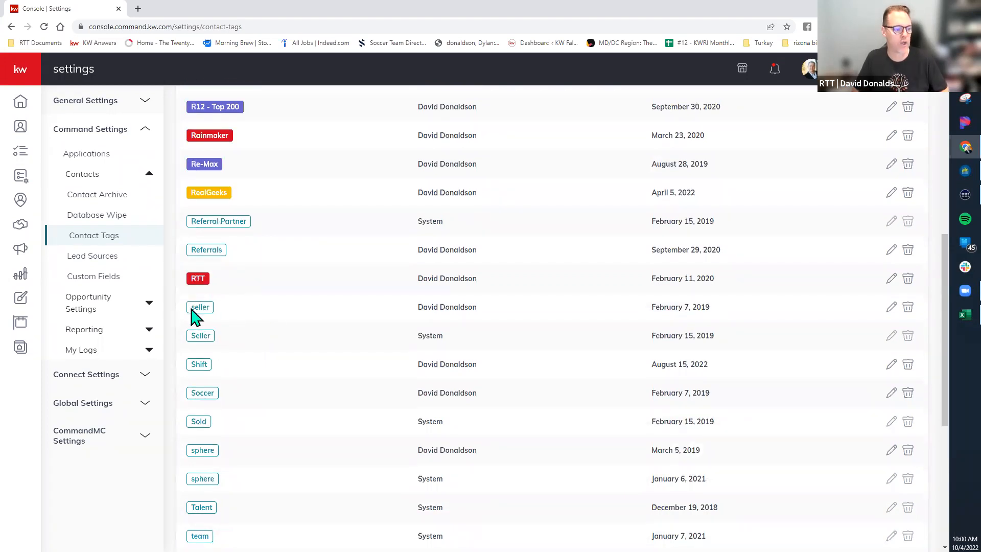
pyautogui.press('ctrl')
pyautogui.press('ctrl')
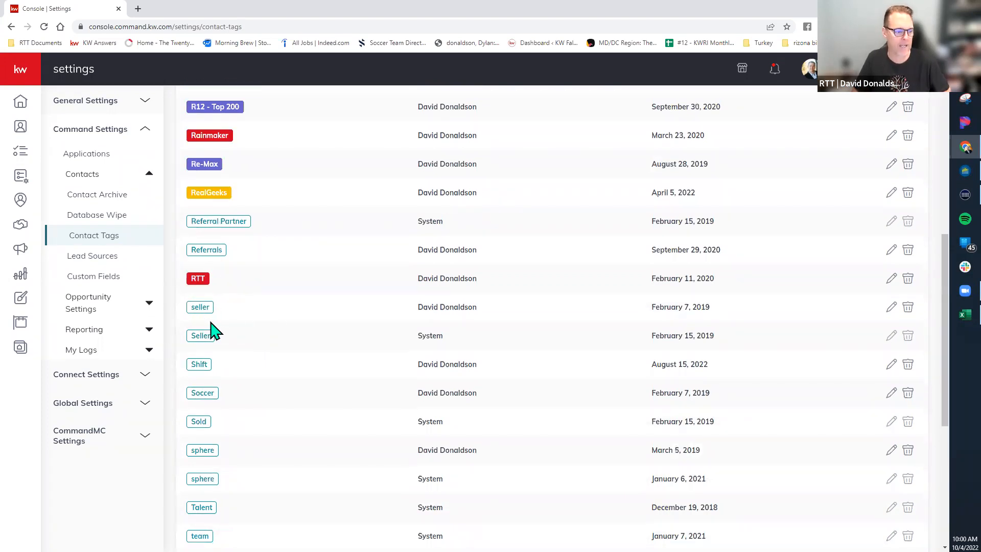
pyautogui.press('ctrl')
pyautogui.press('ctrl')
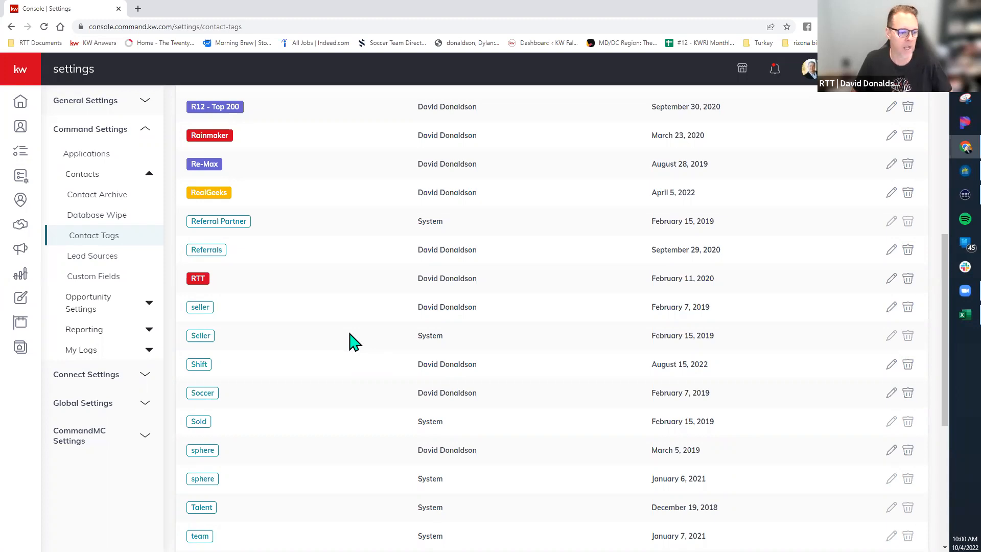
pyautogui.scroll(-3, 349, 333)
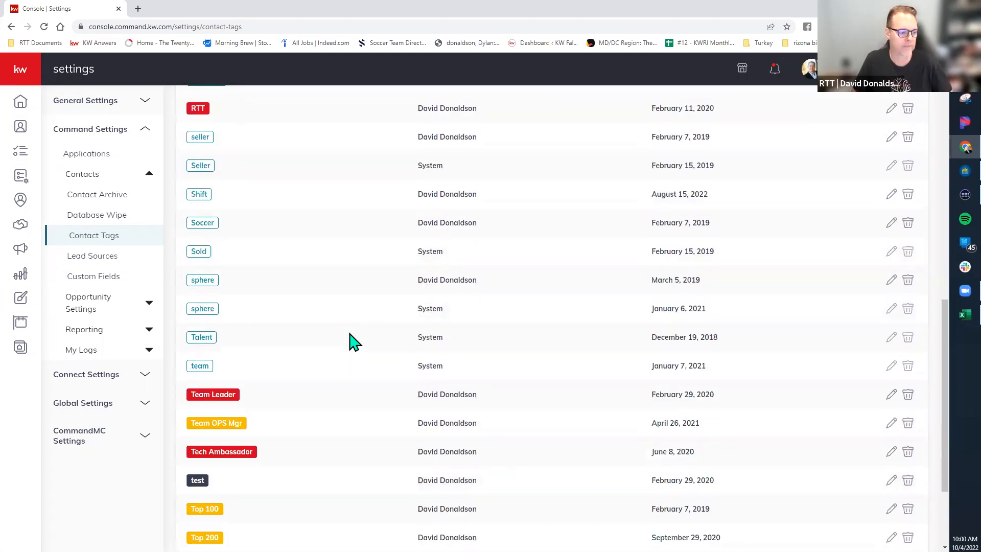
pyautogui.scroll(12, 349, 334)
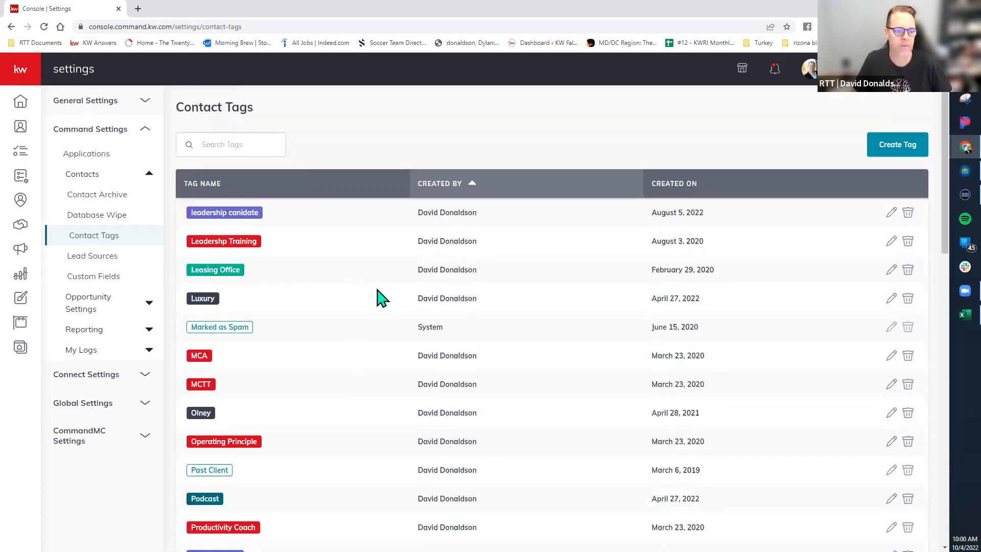
# View the name and appearance options of the leadership canidate tag and close its editor.
pyautogui.click(891, 214)
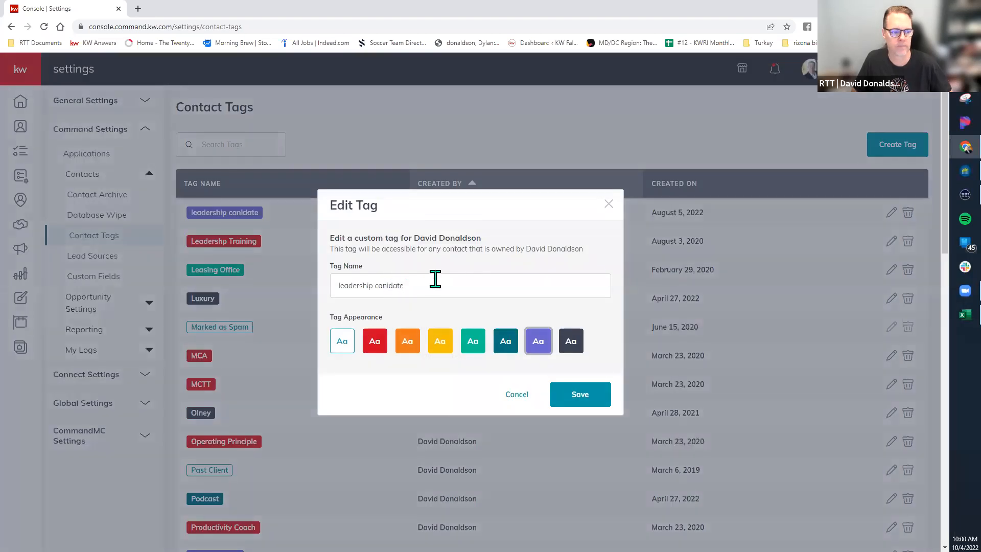
pyautogui.click(608, 205)
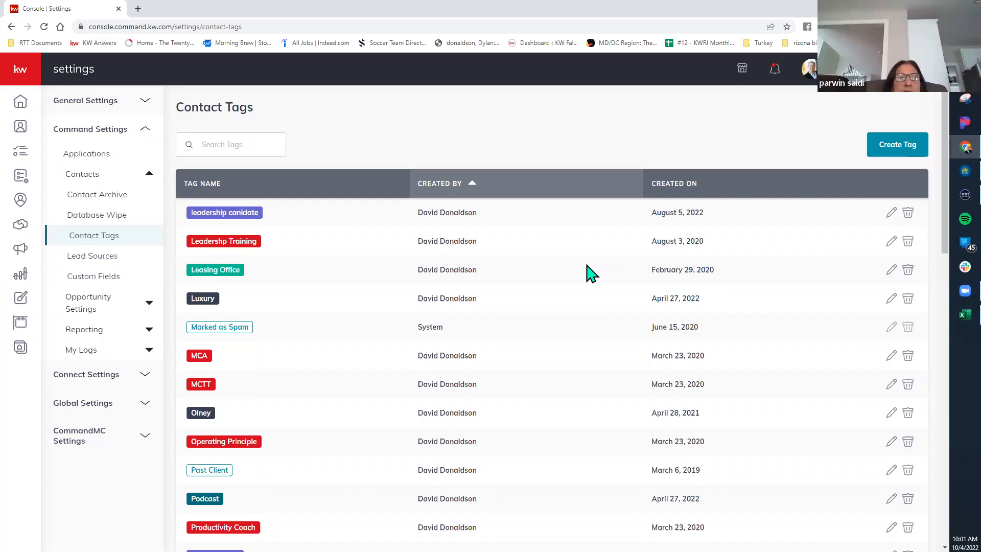
# Open the custom fields settings for contacts and point out the "Do they own or Lease?" field.
pyautogui.doubleClick(107, 278)
pyautogui.click(145, 289)
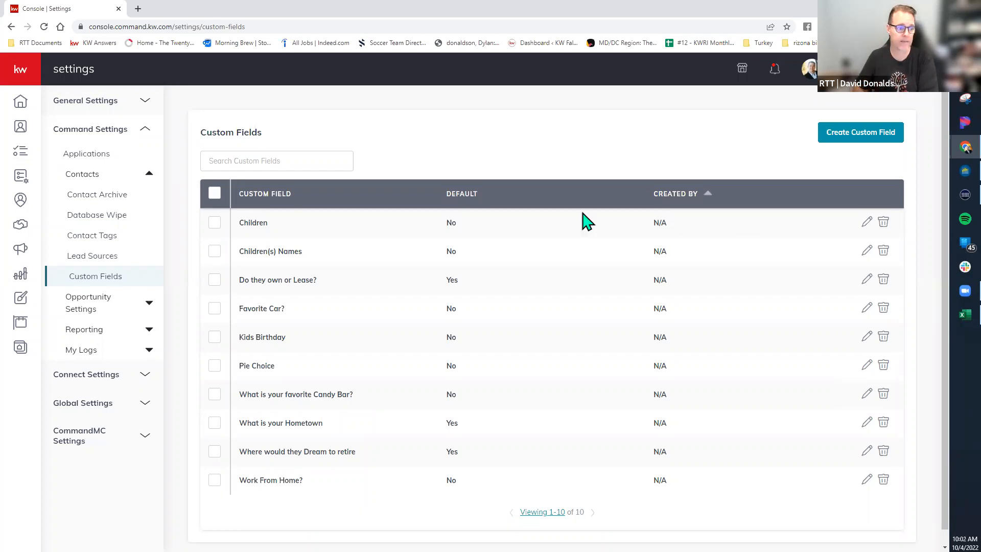
pyautogui.click(290, 282)
# Start a new custom field named "Do they Own or Lease?" and review the available field types.
pyautogui.click(870, 147)
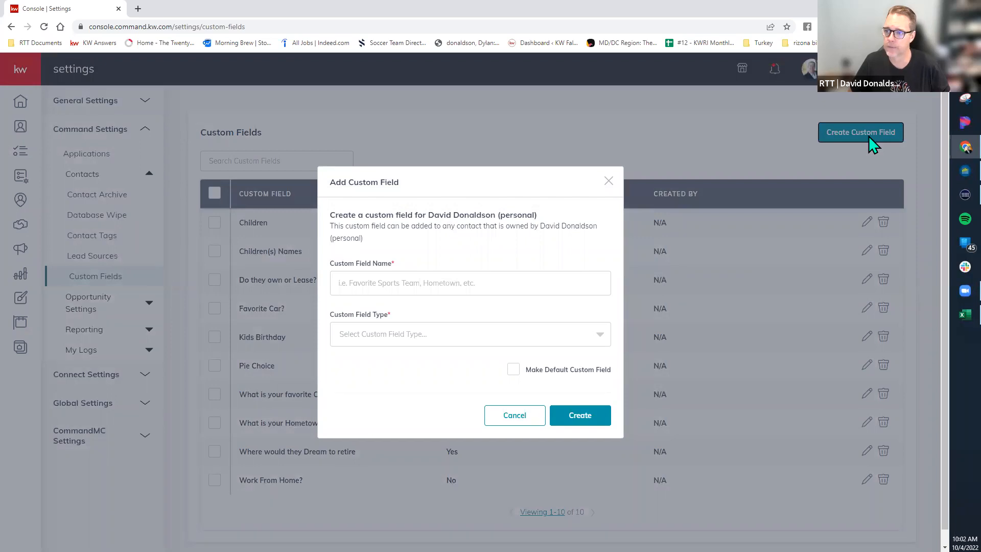
pyautogui.click(476, 285)
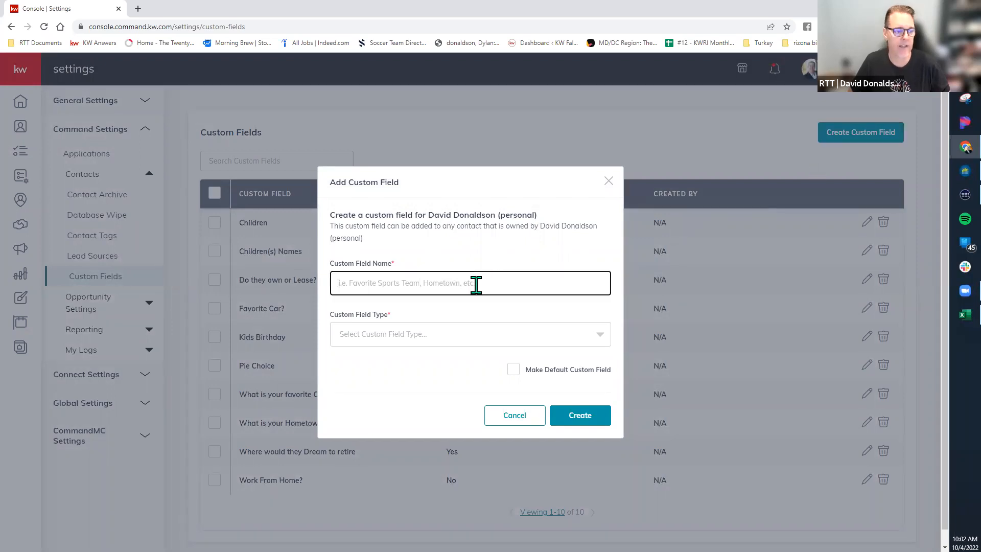
pyautogui.write('Do they Own or Lease?')
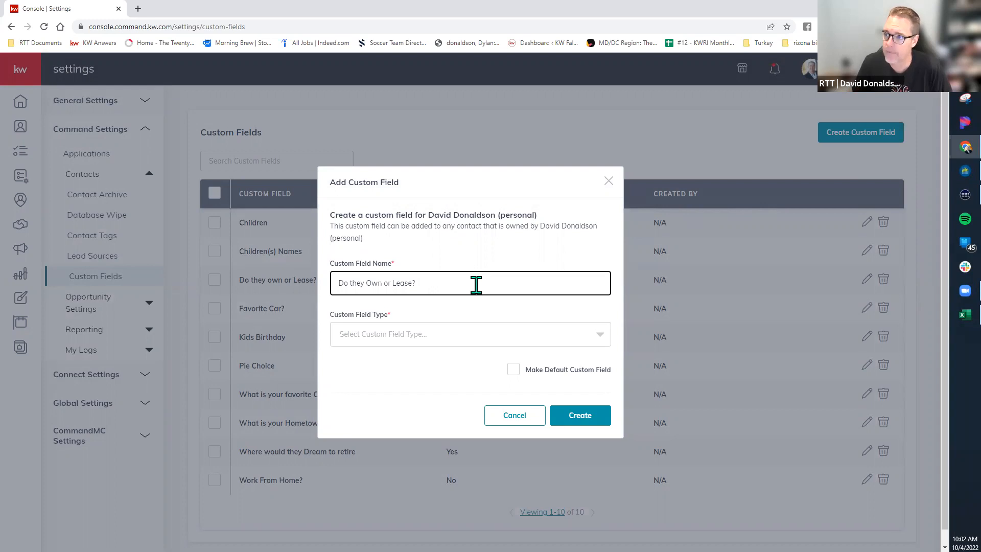
pyautogui.click(555, 342)
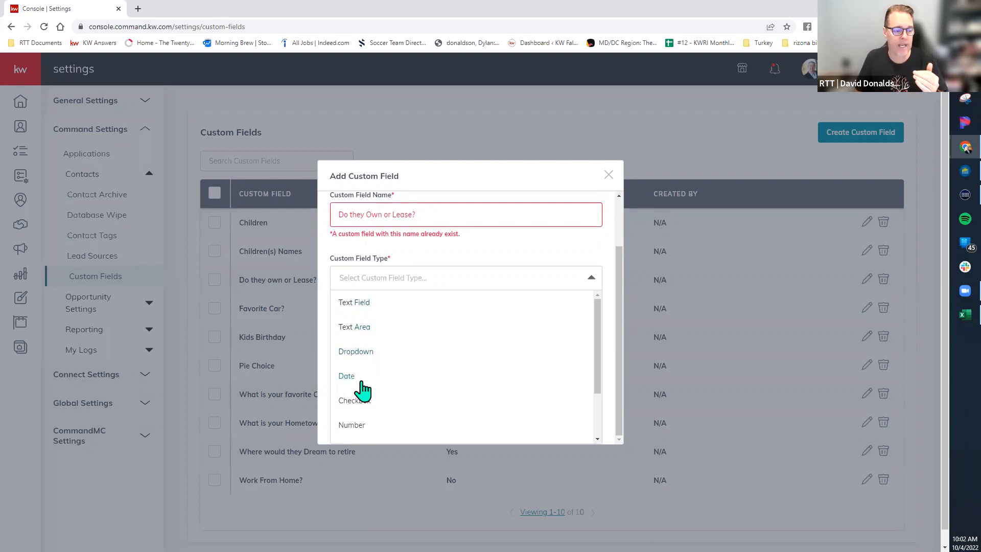
pyautogui.scroll(-2, 368, 403)
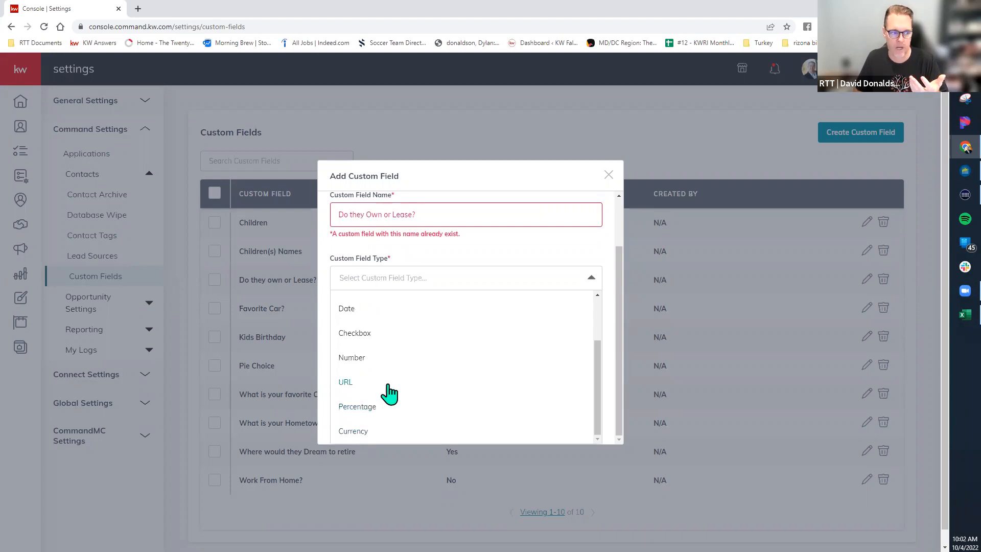
pyautogui.scroll(2, 389, 393)
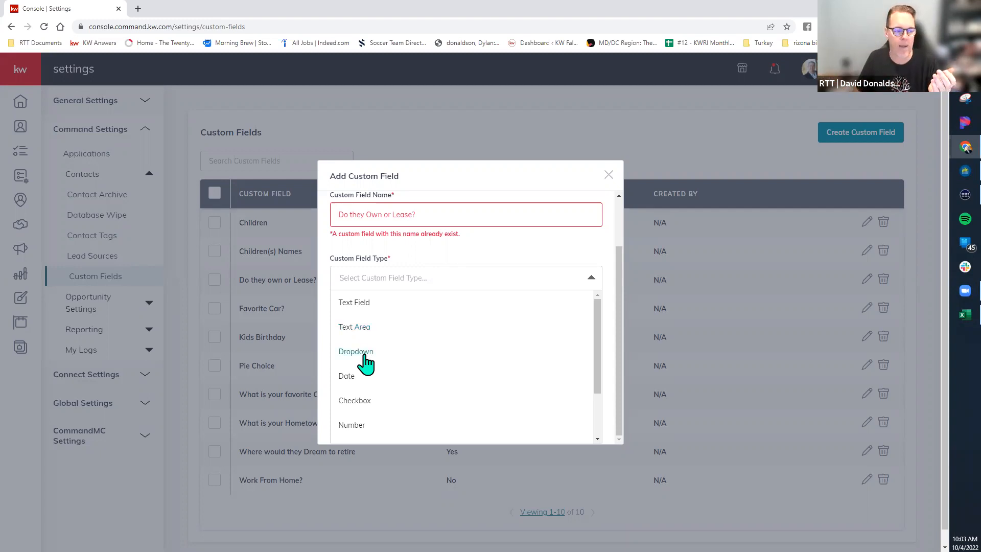
# Set the new custom field's type to Dropdown with the options Own and Lease.
pyautogui.click(365, 355)
pyautogui.click(408, 352)
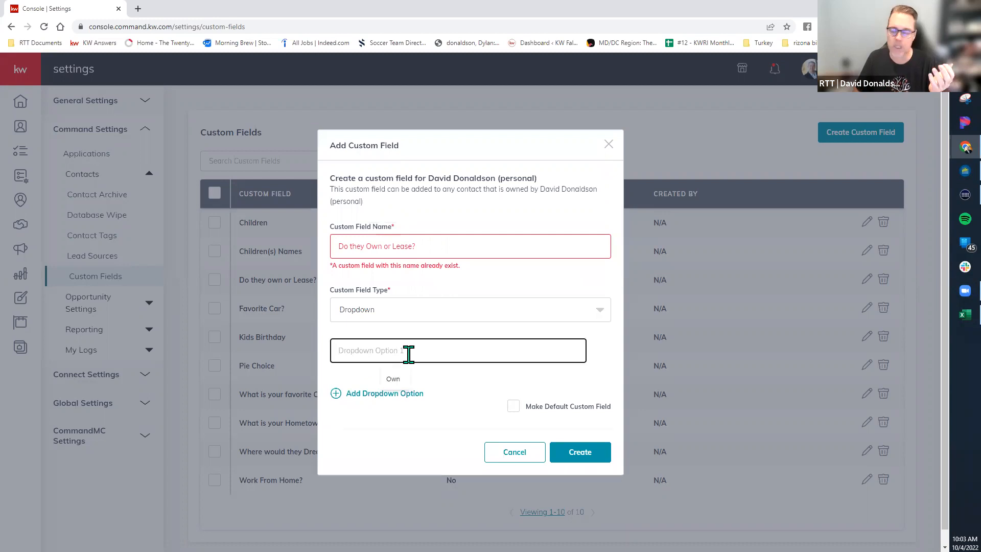
pyautogui.write('Own')
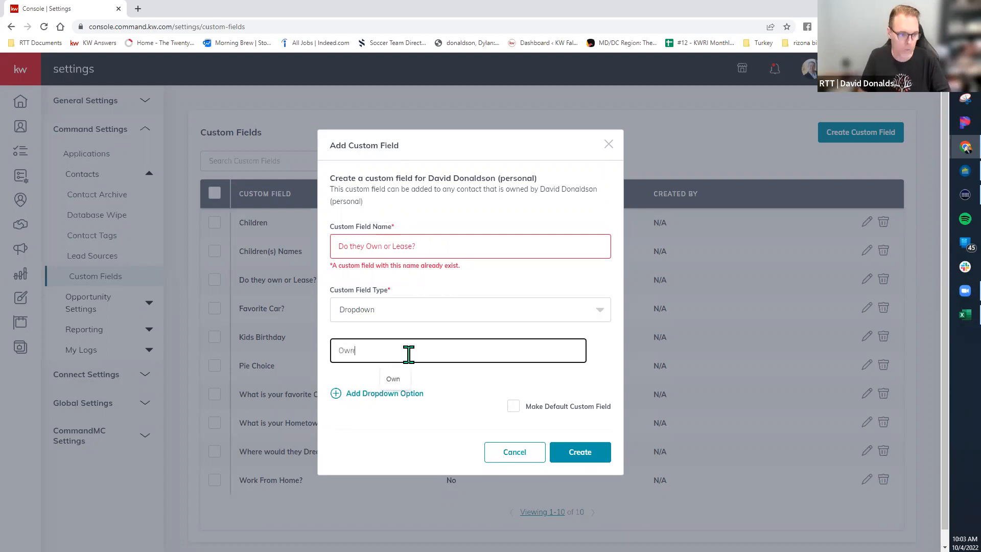
pyautogui.click(337, 394)
pyautogui.click(375, 366)
pyautogui.write('Lease')
pyautogui.press('BackSpace')
pyautogui.press('BackSpace')
pyautogui.press('BackSpace')
pyautogui.press('BackSpace')
pyautogui.press('BackSpace')
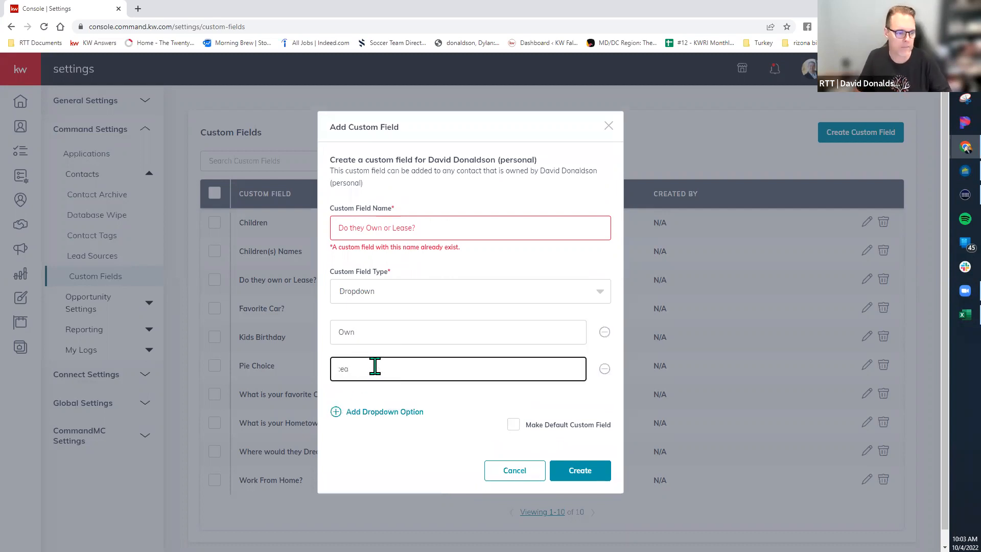
pyautogui.write('Lease')
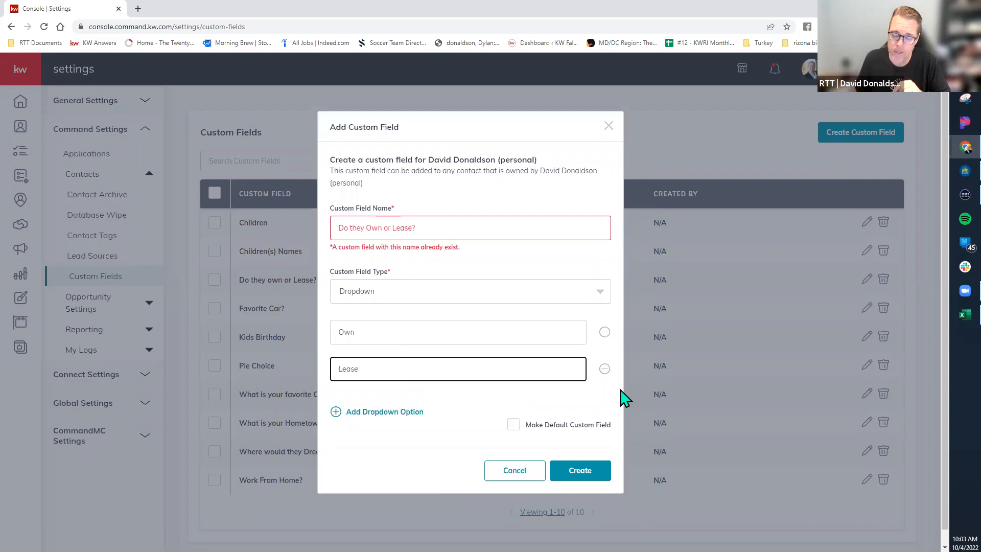
# Mark the new dropdown field as a default custom field, discard it, and point out the existing "Do they own or Lease?" field.
pyautogui.click(513, 429)
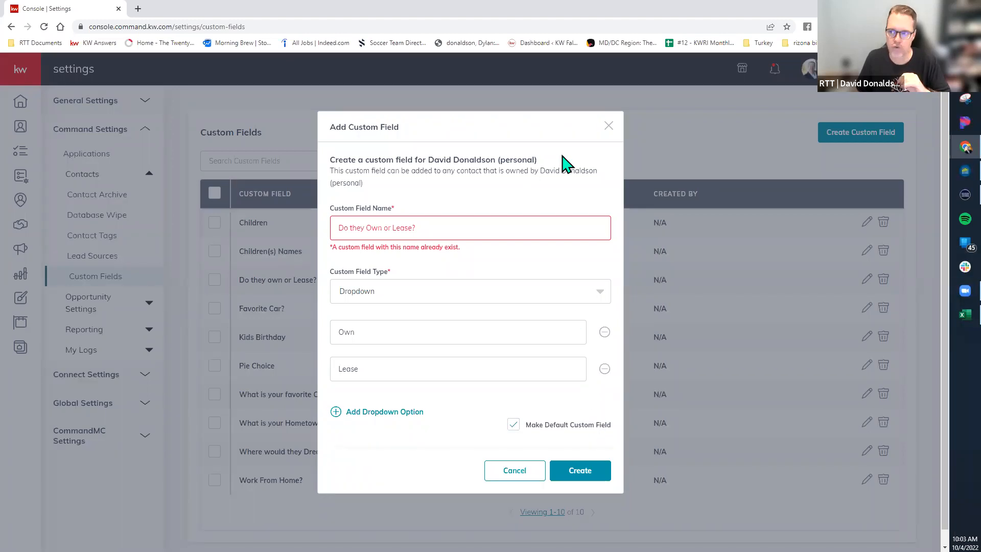
pyautogui.click(513, 475)
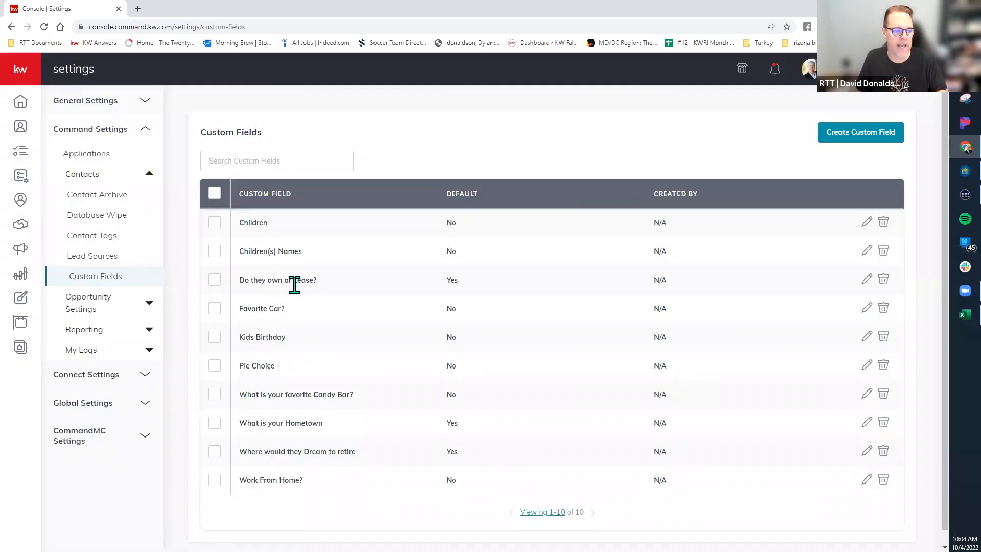
pyautogui.press('ctrl')
pyautogui.press('ctrl')
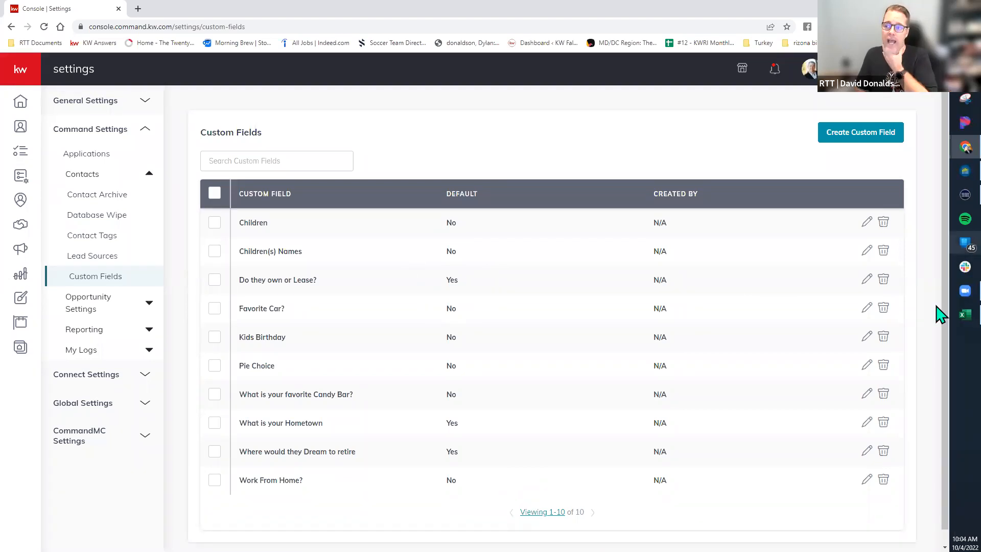
# Create a custom field named "Children Names" with the Text Area type.
pyautogui.click(859, 139)
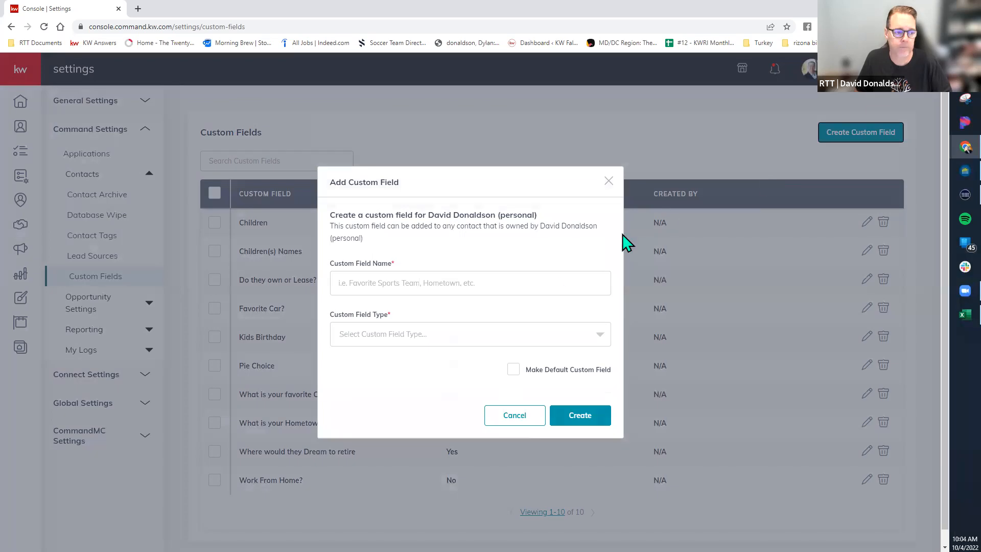
pyautogui.click(484, 293)
pyautogui.write('Children Names')
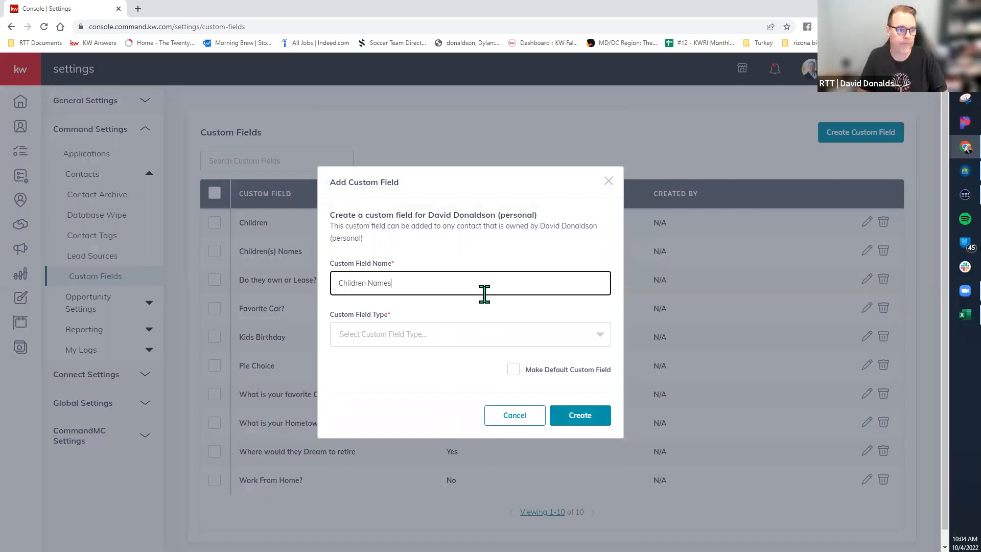
pyautogui.click(413, 339)
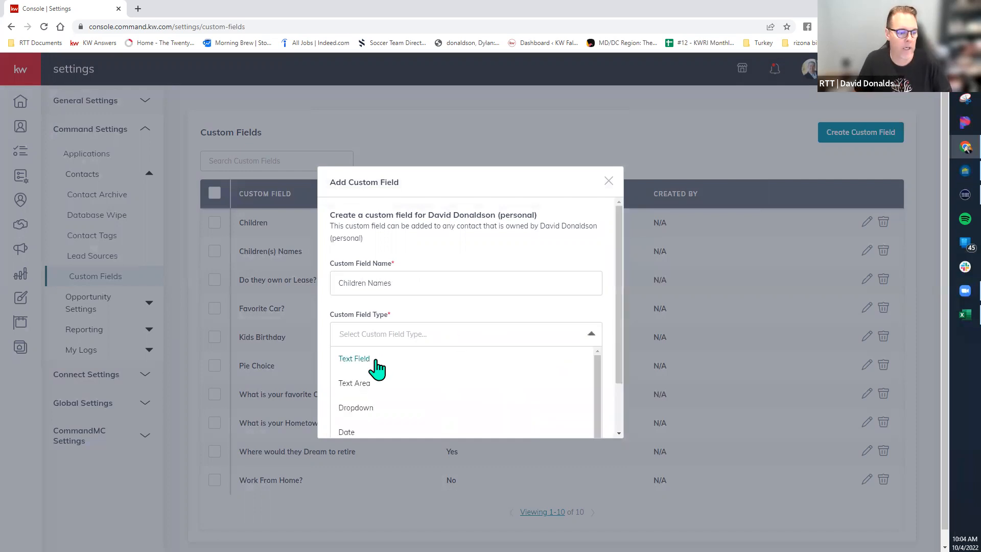
pyautogui.click(370, 383)
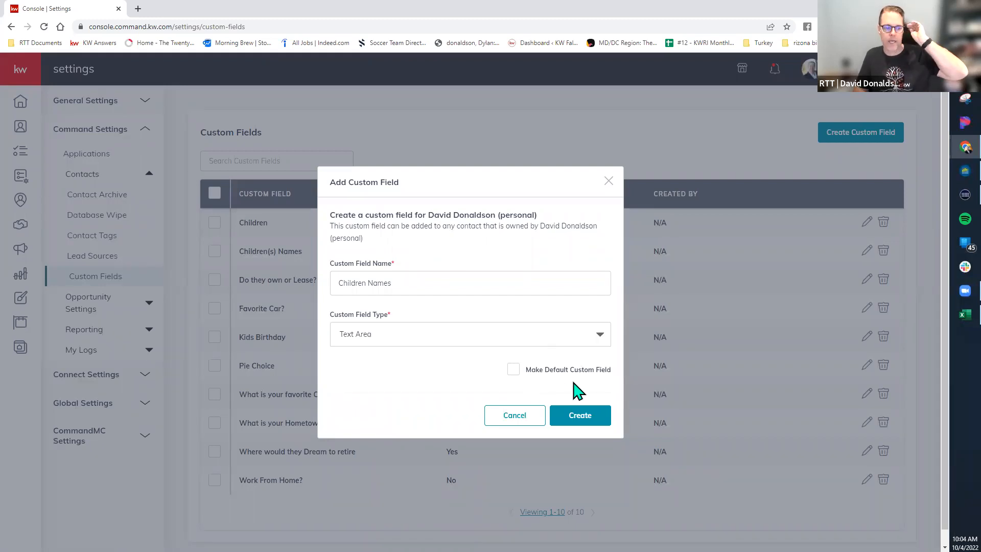
pyautogui.click(581, 415)
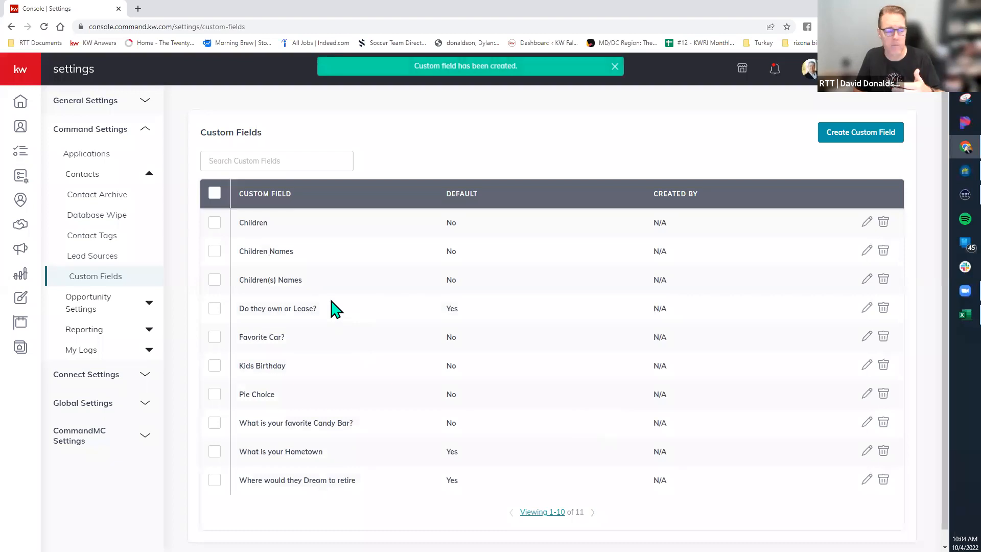
# Start a new custom field and enter "What is your Hometown" as its name.
pyautogui.click(858, 134)
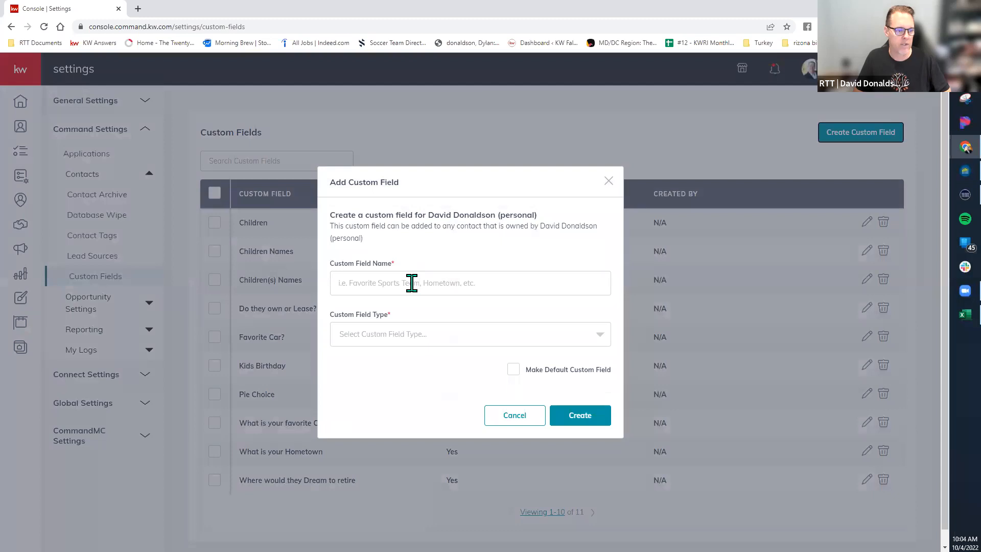
pyautogui.click(411, 283)
pyautogui.write('What is ')
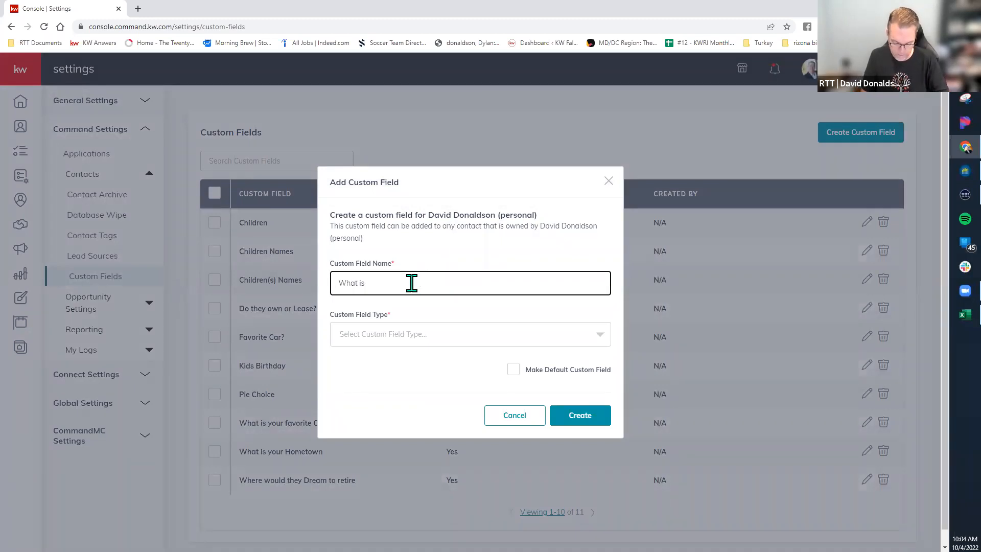
pyautogui.write('your Hometown')
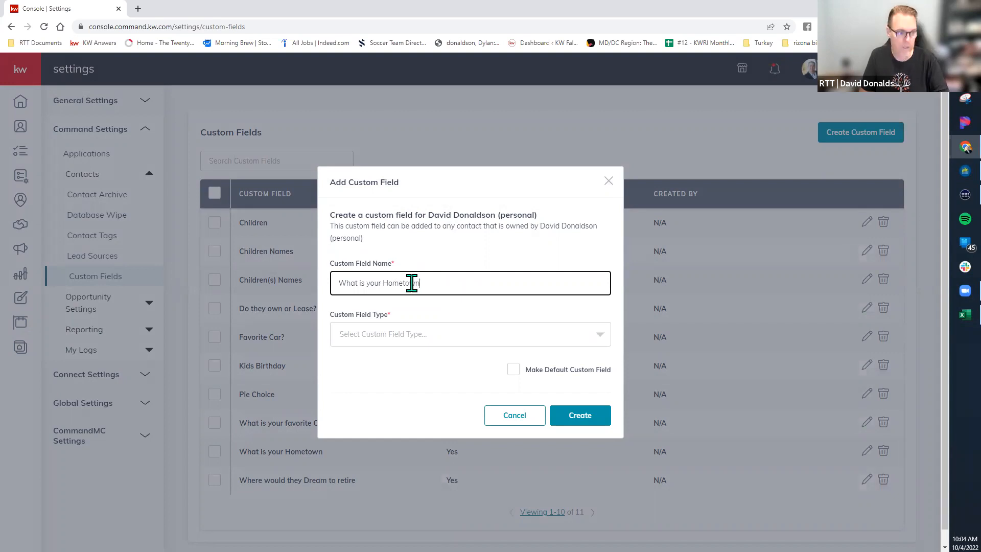
# Add "Where would you like to retire" to the custom field name as another example, and clear the whole name.
pyautogui.moveTo(422, 282); pyautogui.dragTo(297, 289)
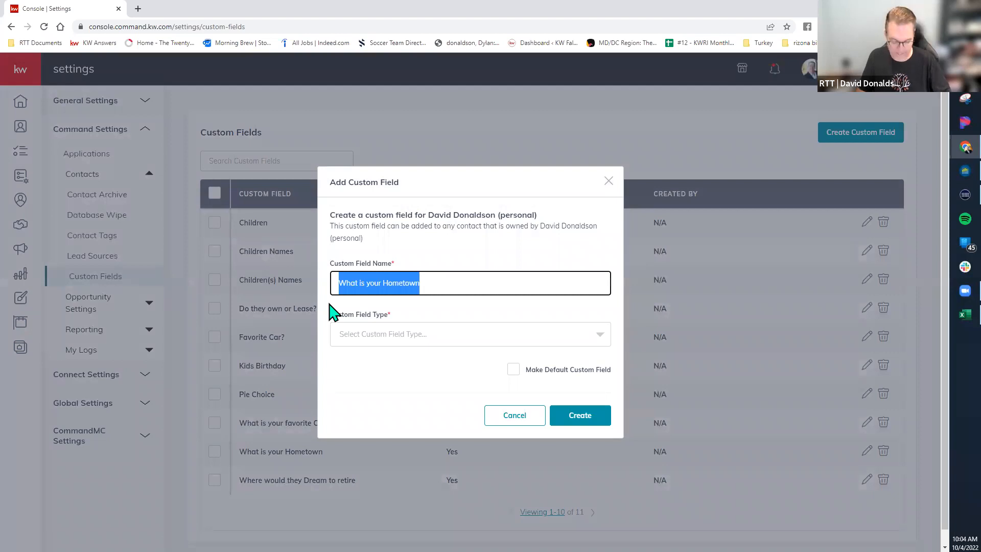
pyautogui.press('End')
pyautogui.write('Where ')
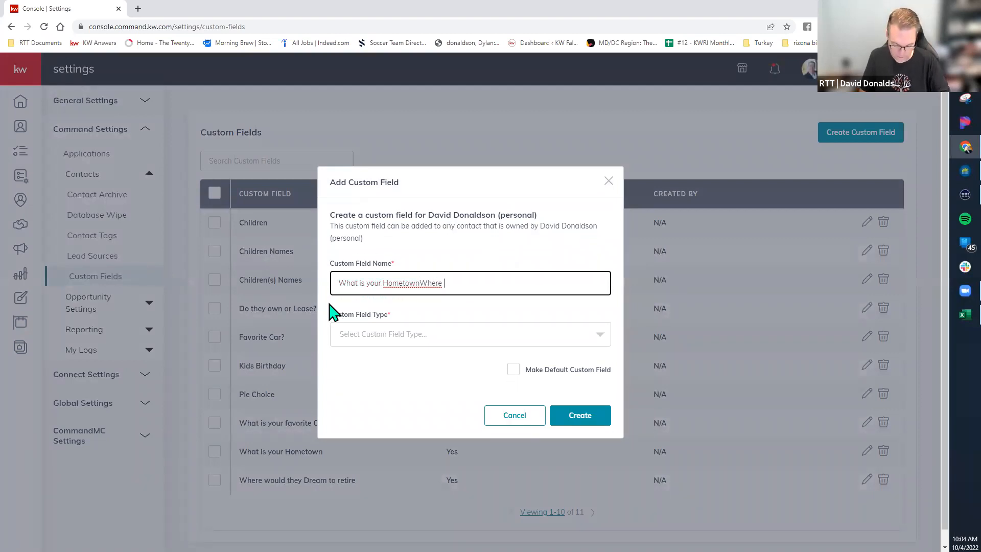
pyautogui.write('would you like to retire')
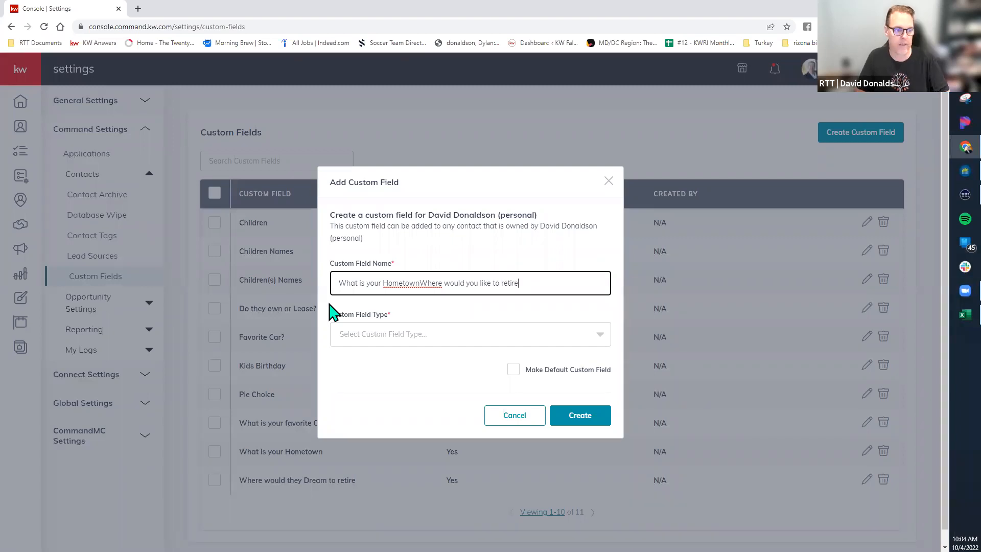
pyautogui.moveTo(507, 282); pyautogui.dragTo(292, 278)
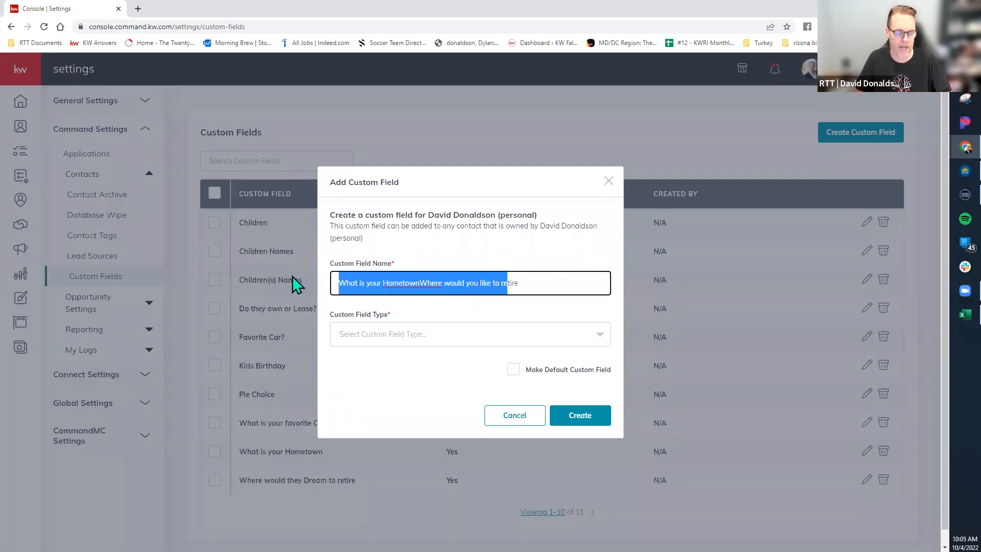
pyautogui.press('Delete')
pyautogui.press('Delete')
pyautogui.press('Delete')
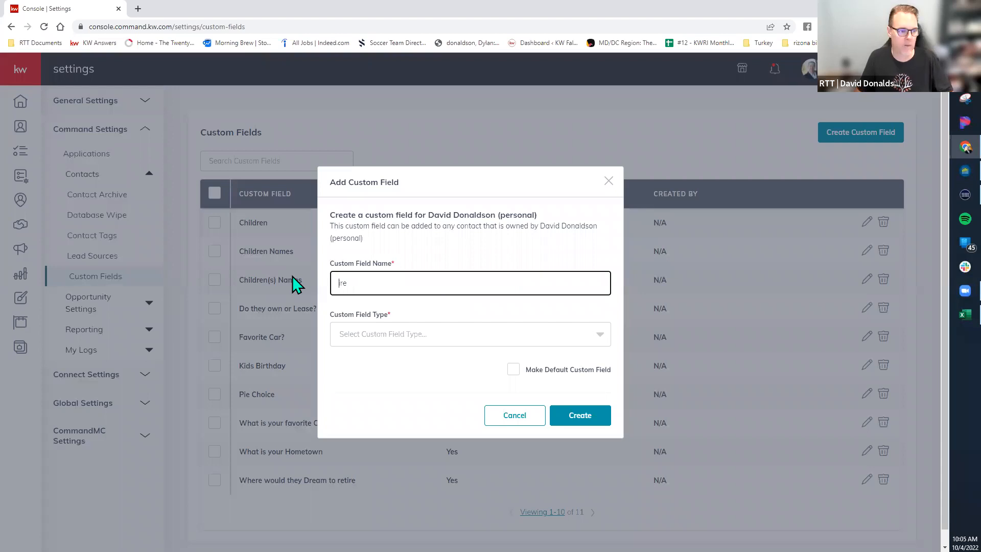
pyautogui.press('Delete')
pyautogui.press('Delete')
pyautogui.click(292, 276)
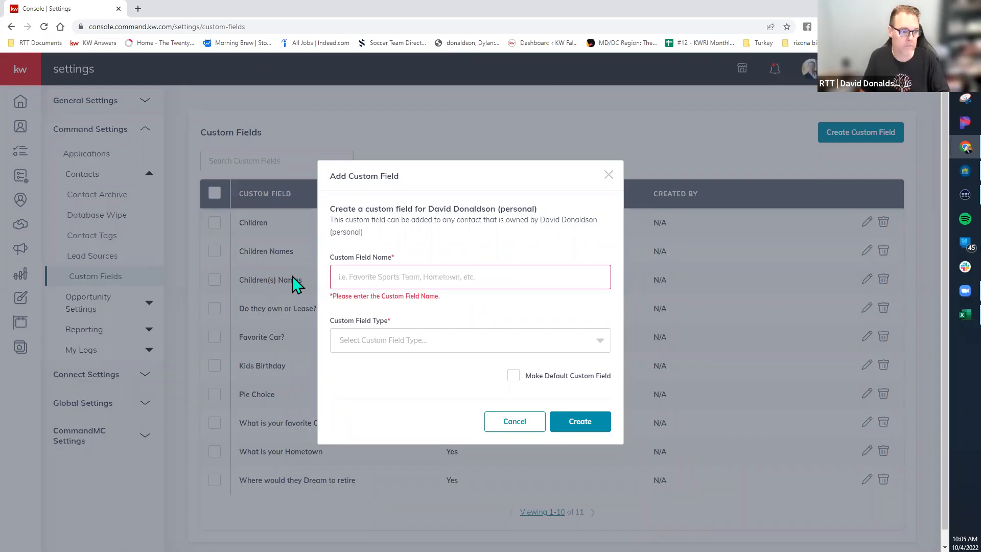
# Enter "fAVORITE fOOTBAL tEAM" as an example custom field name and erase it.
pyautogui.click(432, 276)
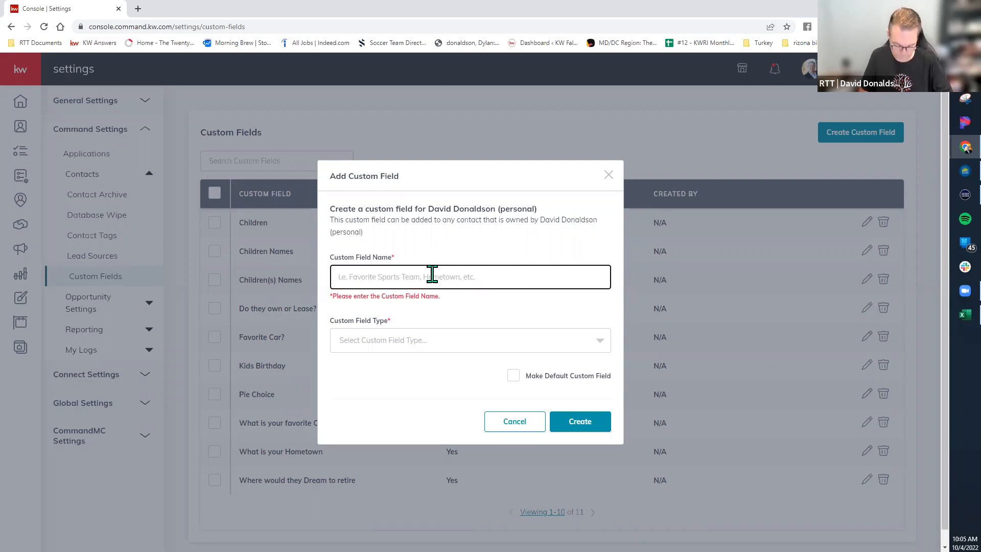
pyautogui.write('fAVOR')
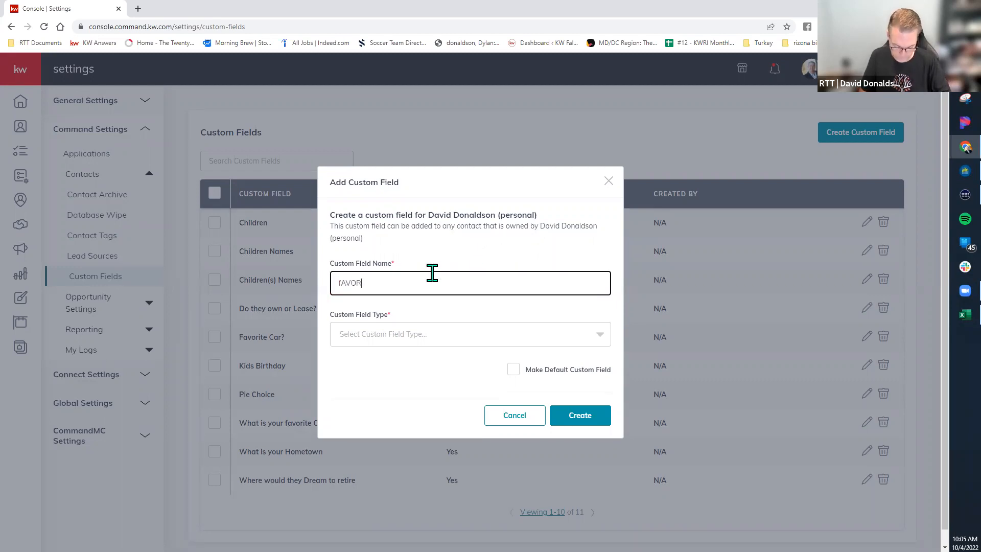
pyautogui.write('ITE fOOTB')
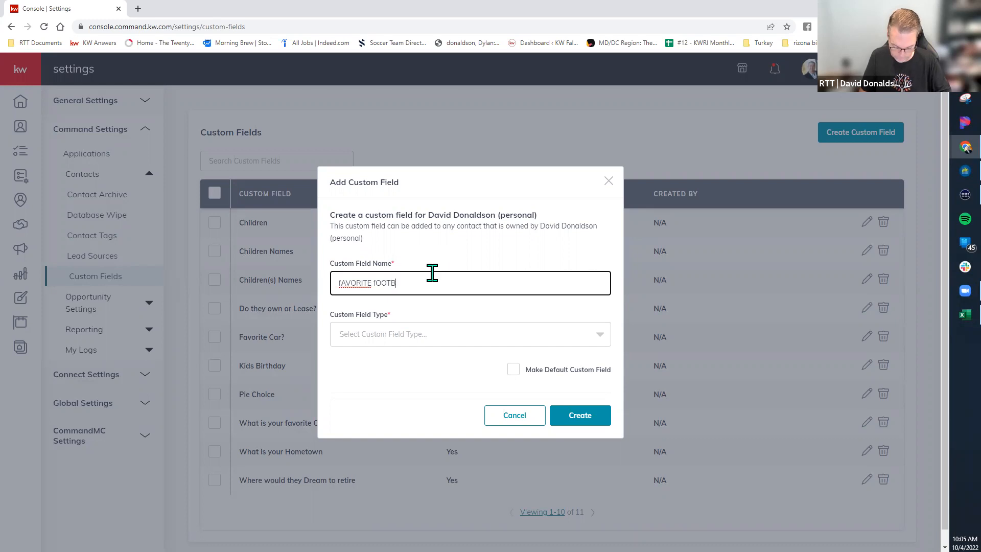
pyautogui.write('AL tEAM')
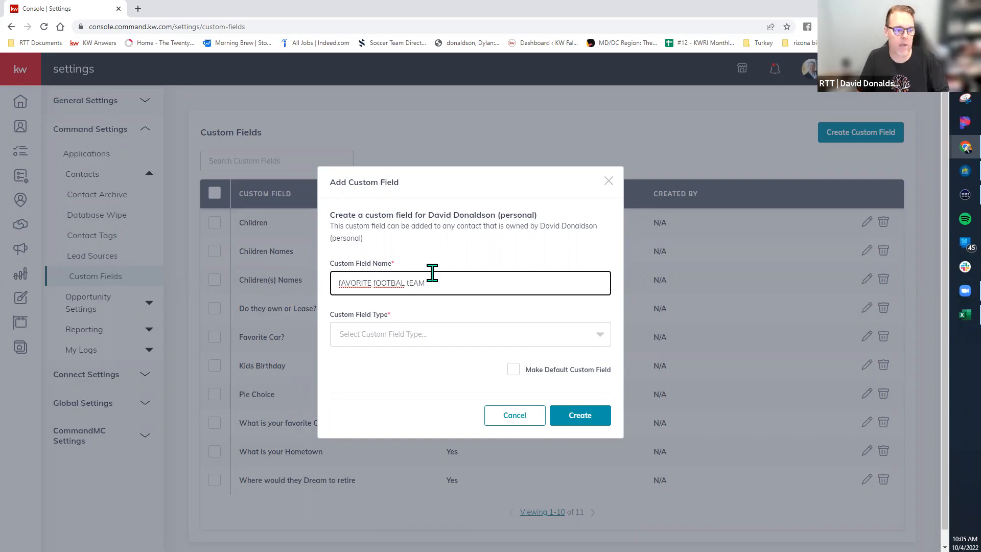
pyautogui.press('BackSpace')
pyautogui.press('BackSpace')
pyautogui.press('BackSpace')
pyautogui.press('BackSpace')
pyautogui.press('BackSpace')
pyautogui.press('BackSpace')
pyautogui.press('BackSpace')
pyautogui.press('BackSpace')
pyautogui.press('BackSpace')
pyautogui.press('BackSpace')
pyautogui.press('BackSpace')
pyautogui.press('BackSpace')
pyautogui.press('BackSpace')
pyautogui.press('BackSpace')
pyautogui.press('BackSpace')
pyautogui.press('BackSpace')
pyautogui.press('BackSpace')
pyautogui.press('BackSpace')
pyautogui.press('BackSpace')
pyautogui.press('BackSpace')
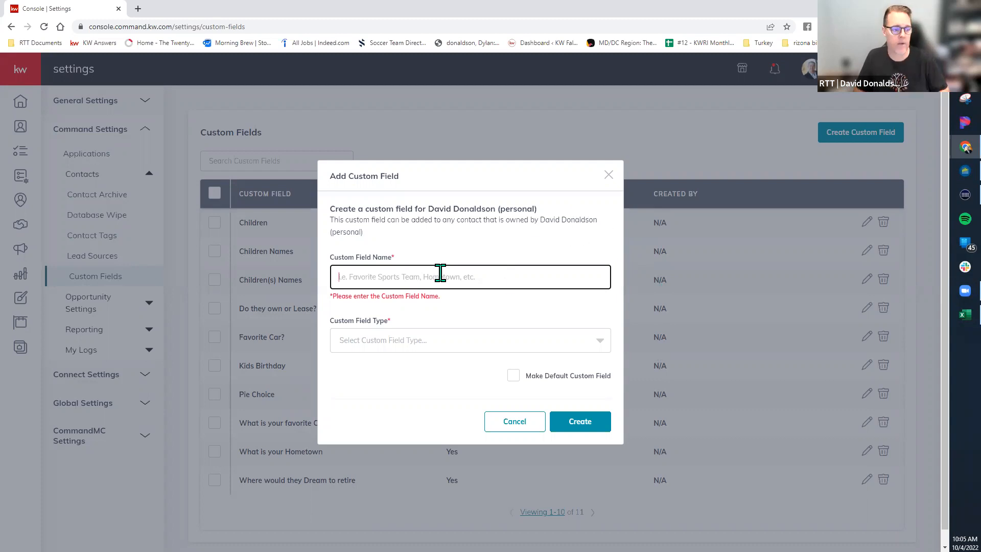
# Name the new custom field "Pie Choice" and set its type to Dropdown.
pyautogui.write('plE cHOICE')
pyautogui.hotkey('ctrl', 'a')
pyautogui.press('BackSpace')
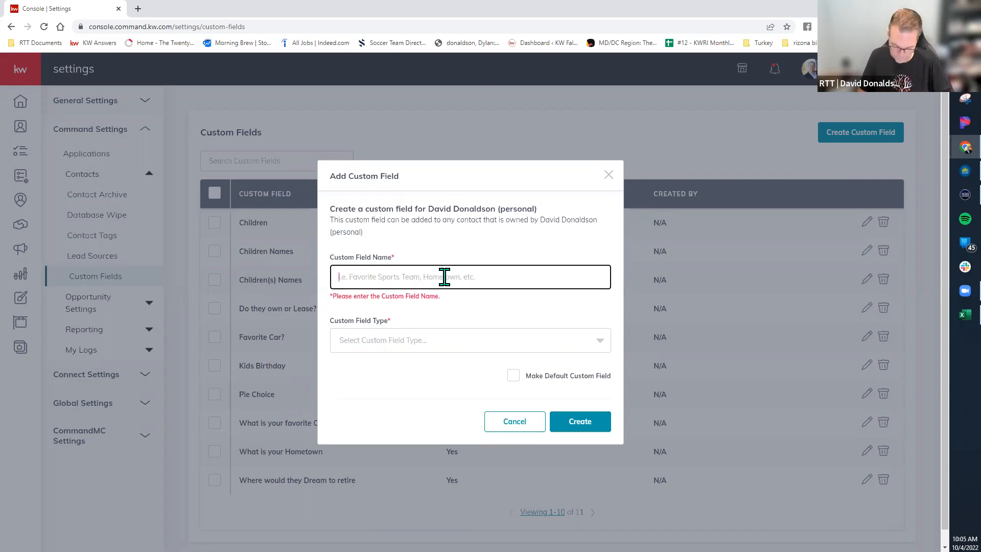
pyautogui.write('Pie Choic')
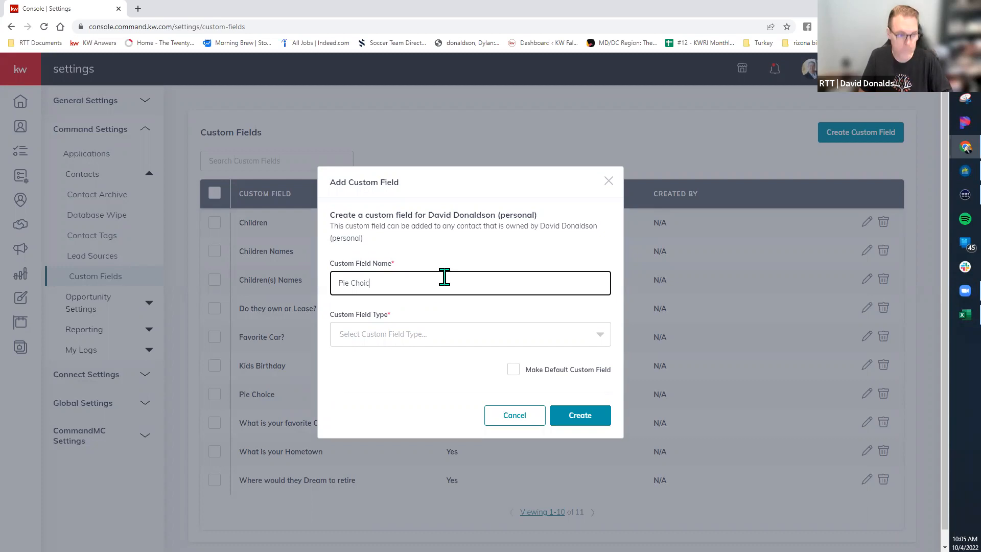
pyautogui.write('e')
pyautogui.click(405, 349)
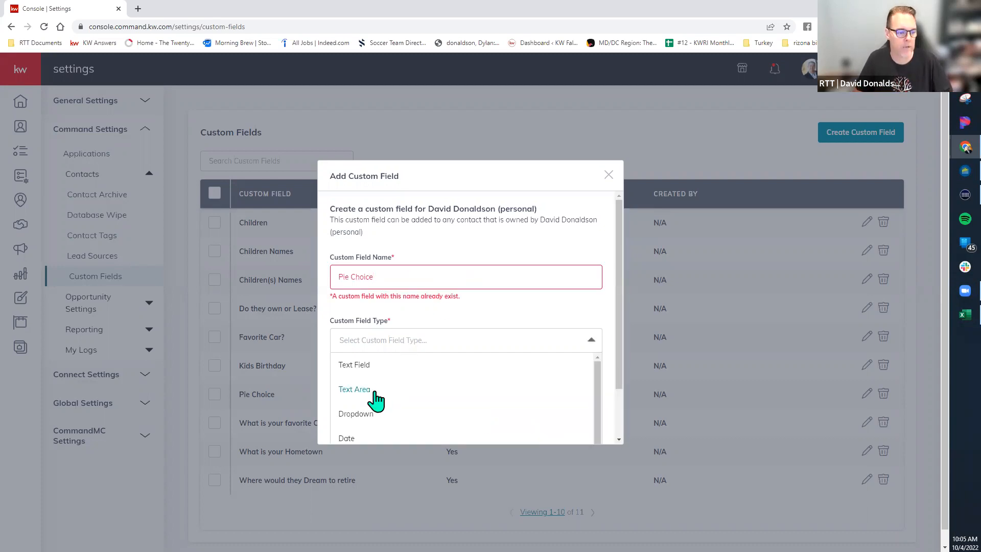
pyautogui.click(363, 415)
# Enter Pumpkin, Apple and Pecan as the dropdown options for "Pie Choice", and discard the new field.
pyautogui.click(399, 350)
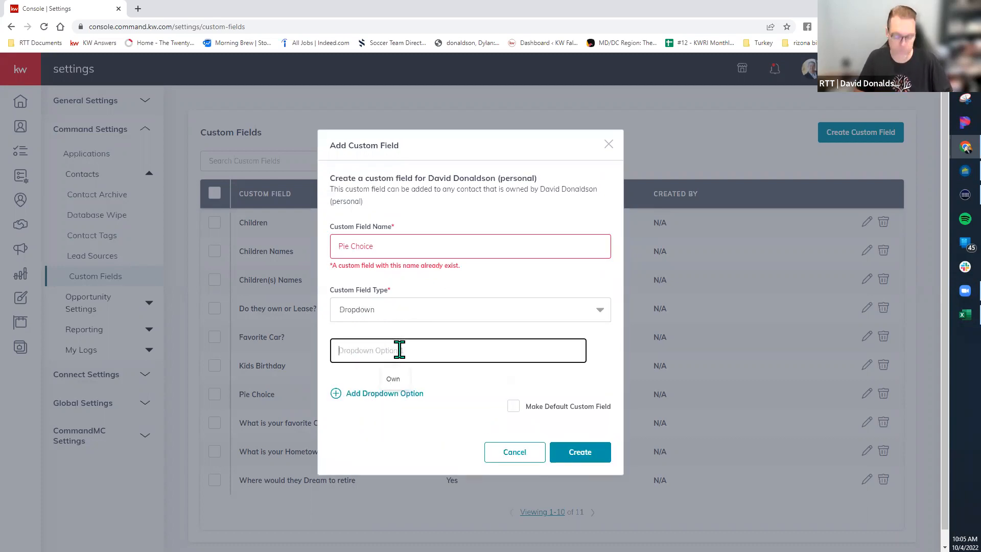
pyautogui.write('Pumk')
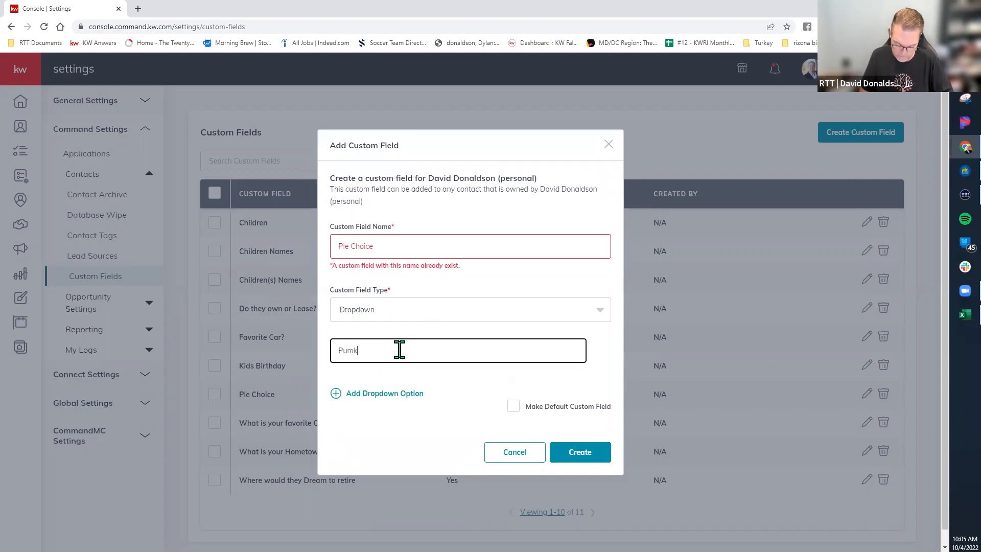
pyautogui.press('BackSpace')
pyautogui.write('pkin')
pyautogui.click(365, 399)
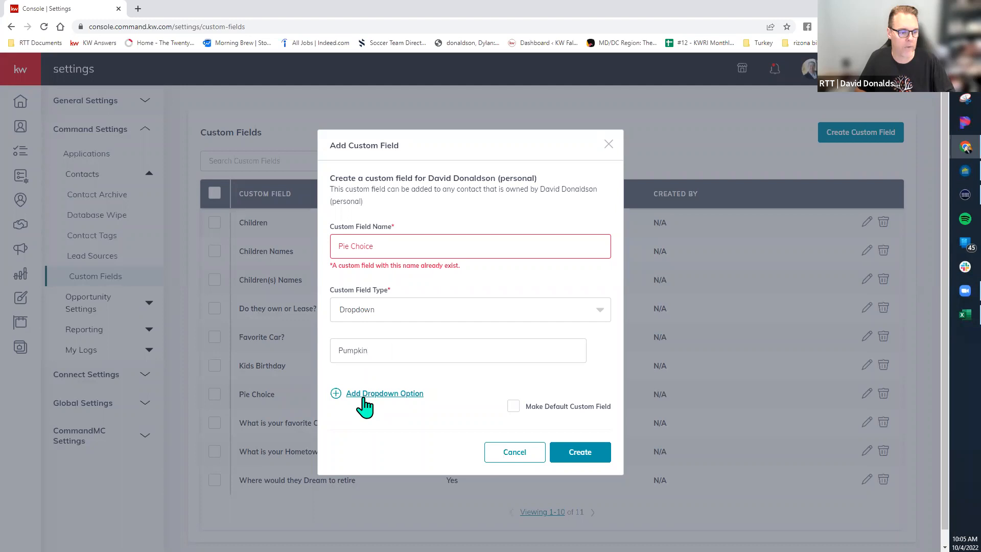
pyautogui.click(383, 370)
pyautogui.write('Apple')
pyautogui.click(357, 412)
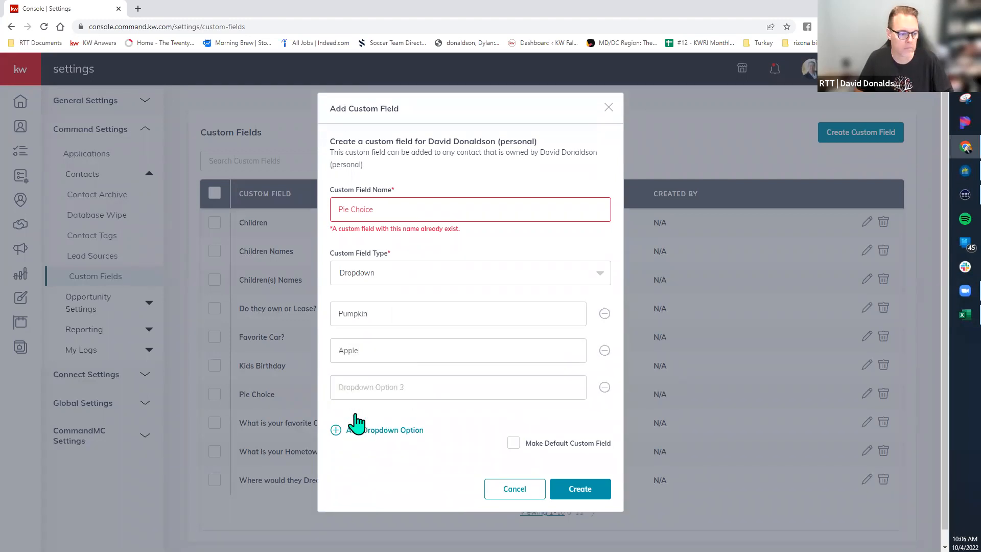
pyautogui.click(382, 387)
pyautogui.write('Pecan')
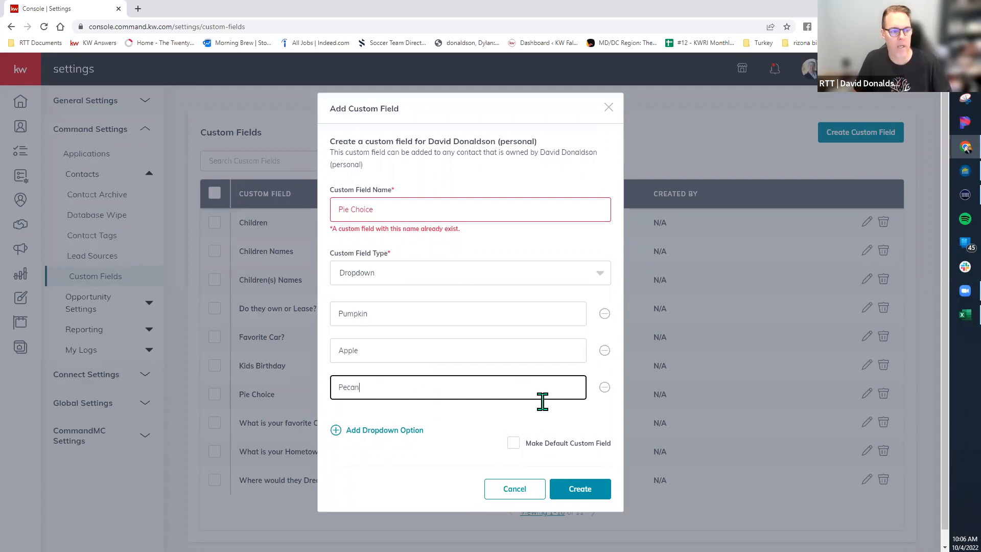
pyautogui.click(512, 492)
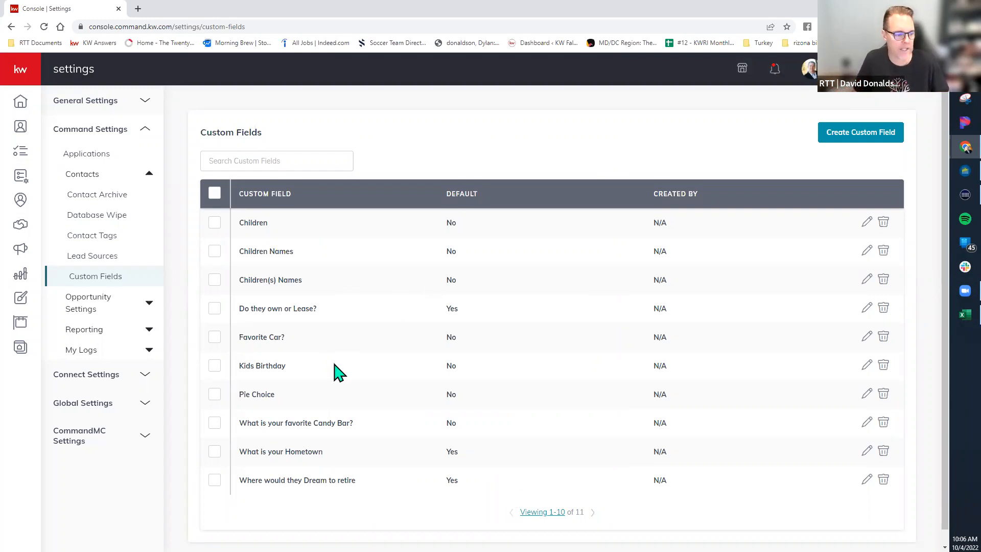
# Search the contact list for the demo contact by first name and open that contact's record.
pyautogui.scroll(-1, 337, 372)
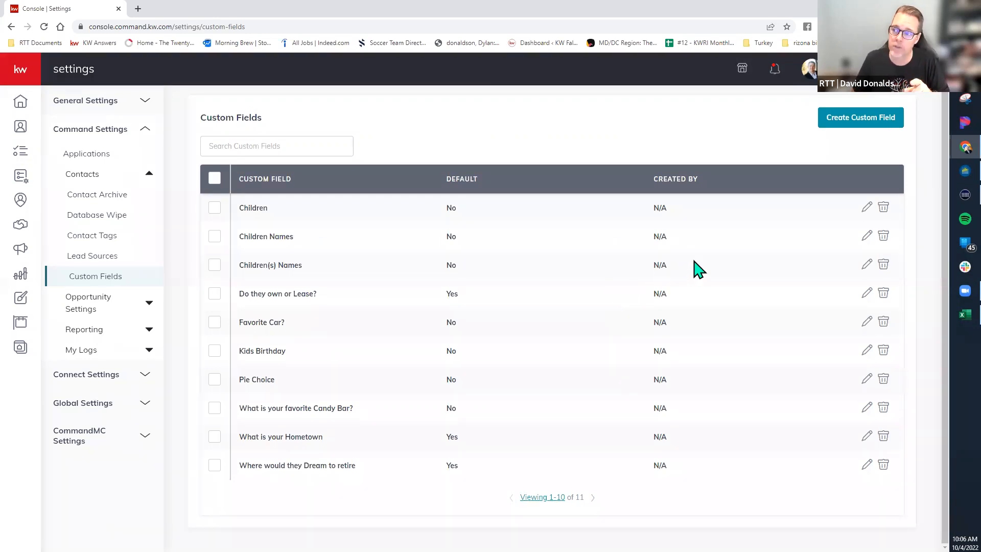
pyautogui.click(22, 136)
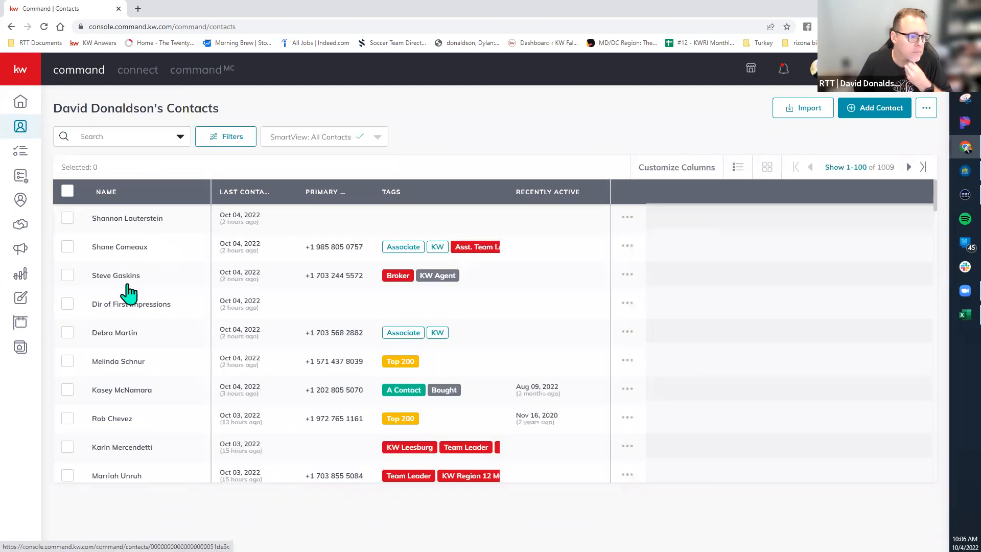
pyautogui.click(133, 129)
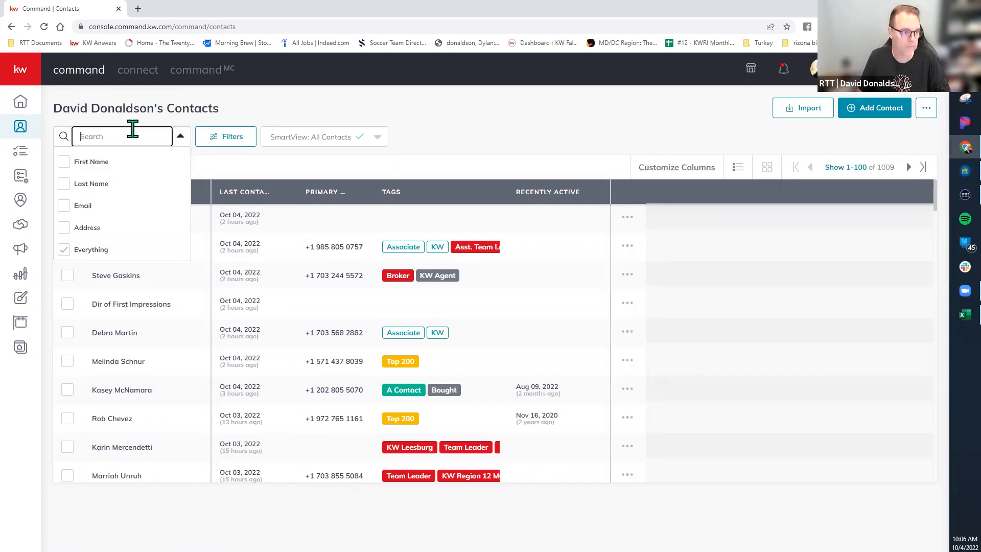
pyautogui.write('connor')
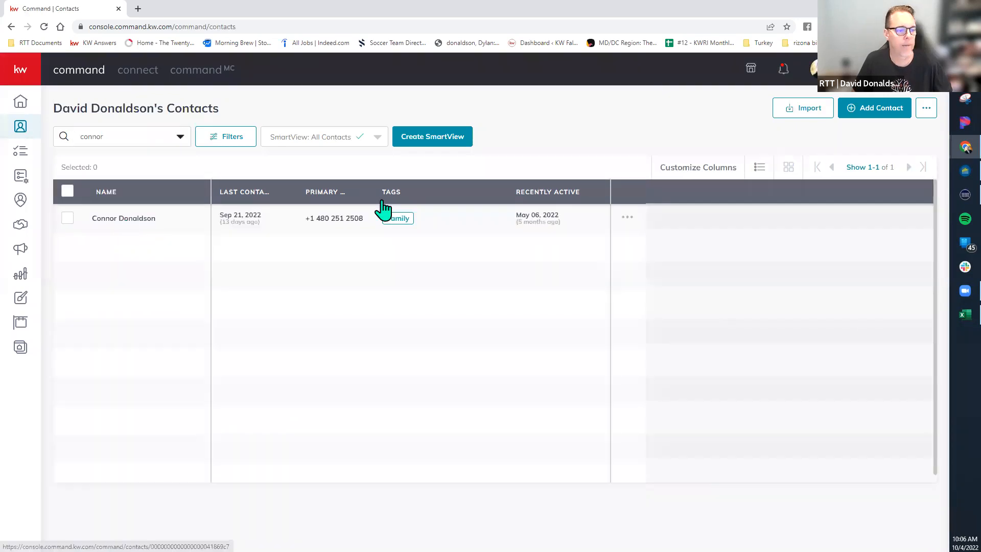
pyautogui.click(383, 214)
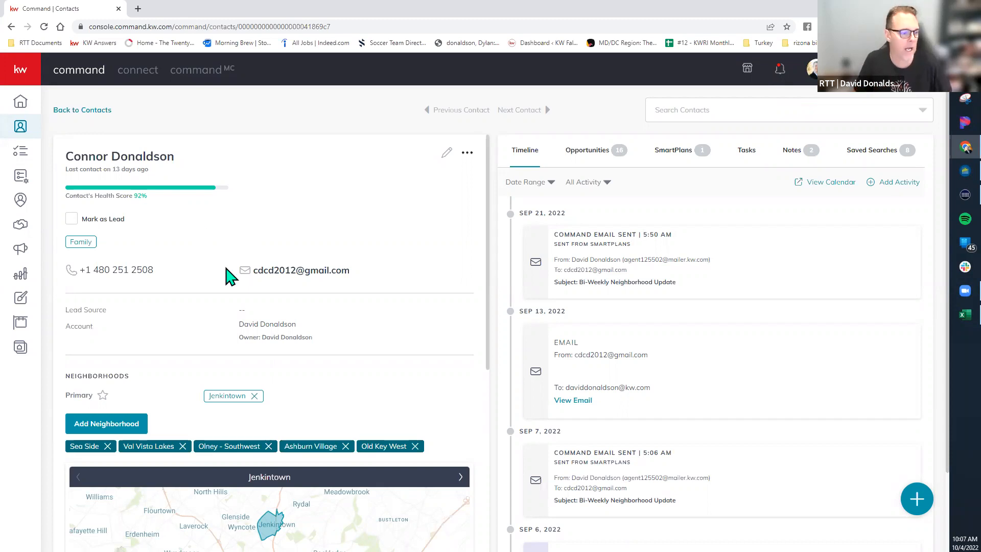
# Review the contact's neighborhoods, additional contact information, social profiles, About details and custom field values.
pyautogui.click(180, 212)
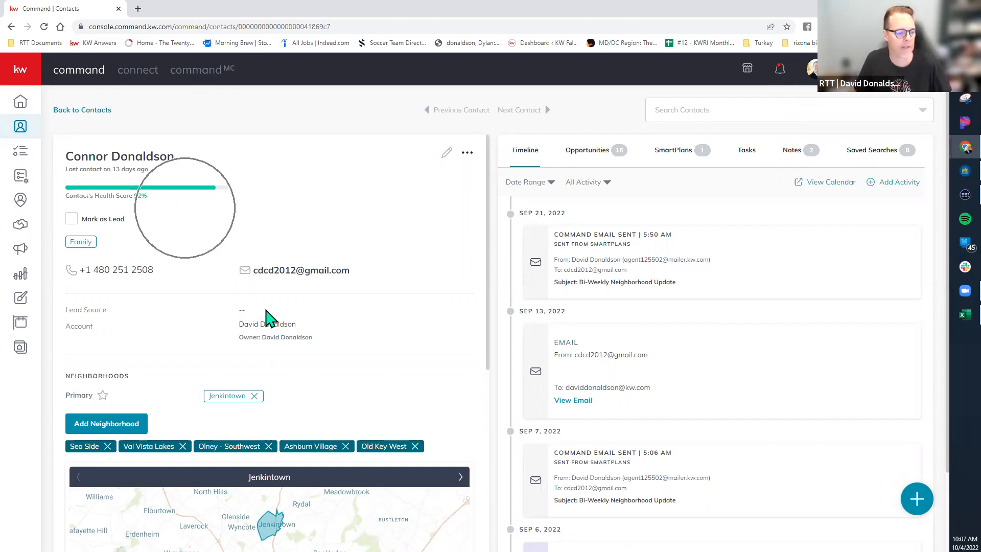
pyautogui.scroll(-1, 268, 317)
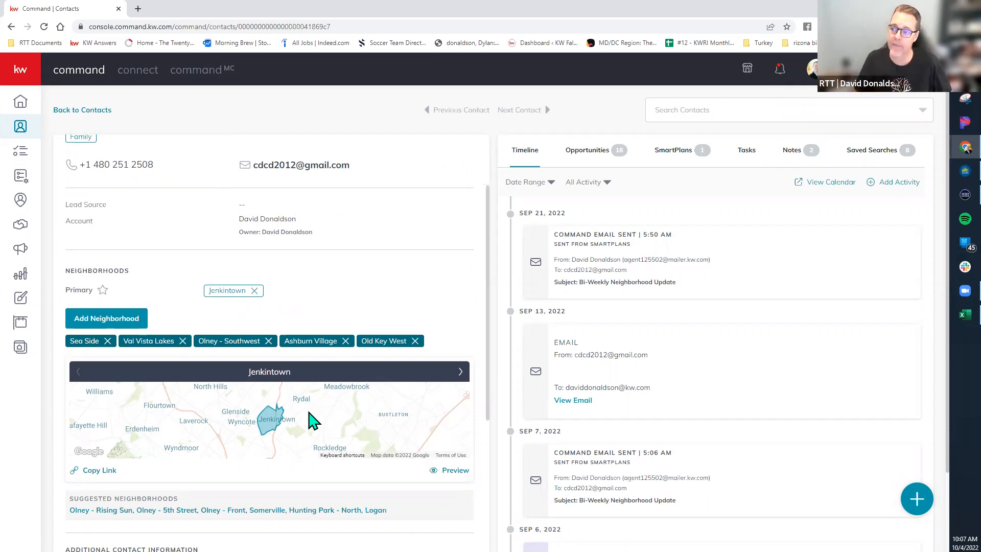
pyautogui.scroll(-5, 312, 419)
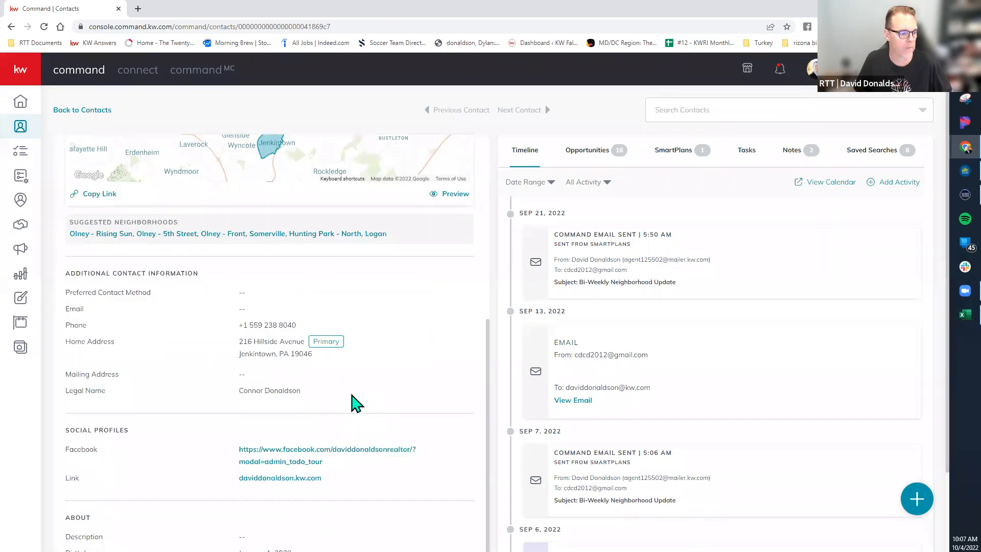
pyautogui.scroll(-2, 356, 404)
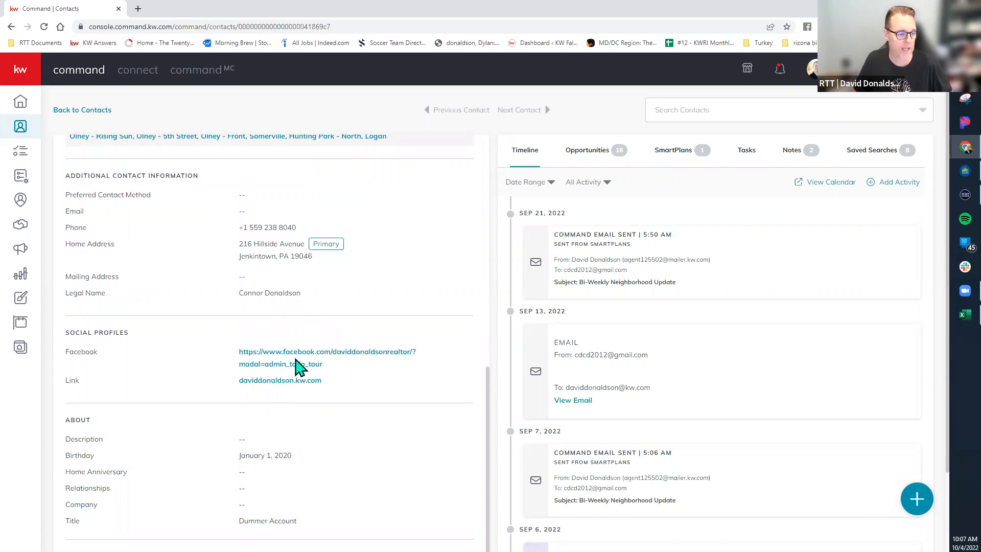
pyautogui.scroll(-1, 299, 367)
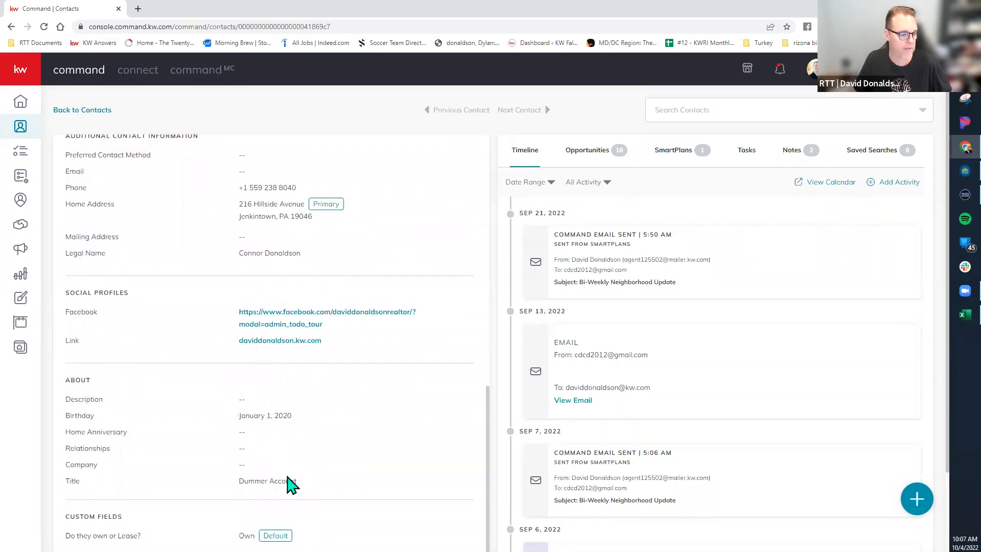
pyautogui.scroll(-2, 290, 484)
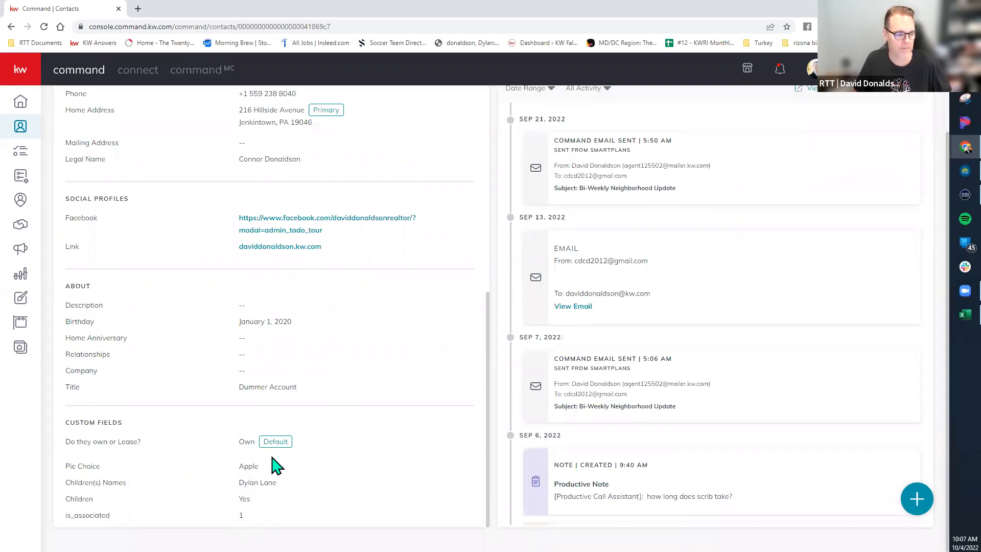
pyautogui.scroll(3, 274, 308)
pyautogui.scroll(8, 273, 309)
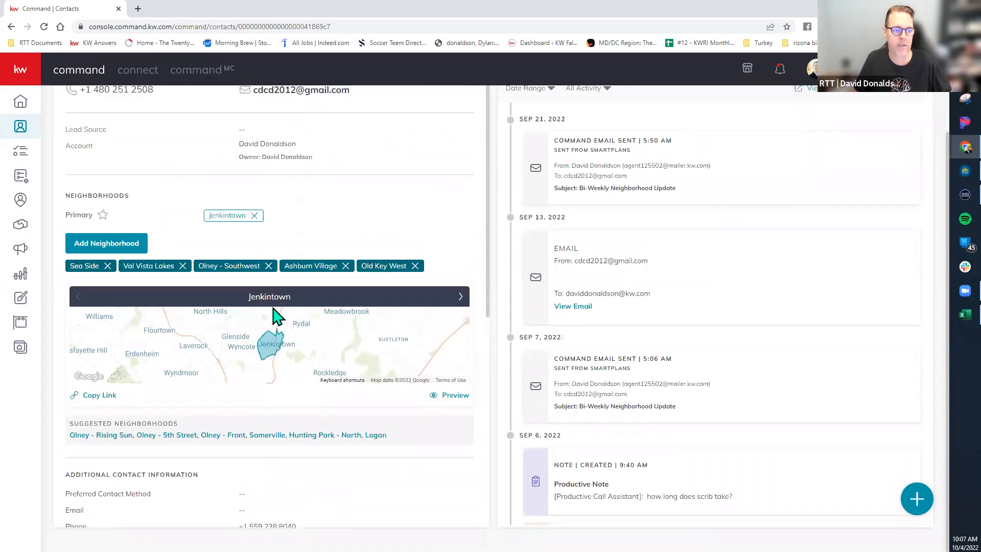
# Open the contact's details for editing, add the additional information sections and expand the Custom section.
pyautogui.scroll(3, 380, 178)
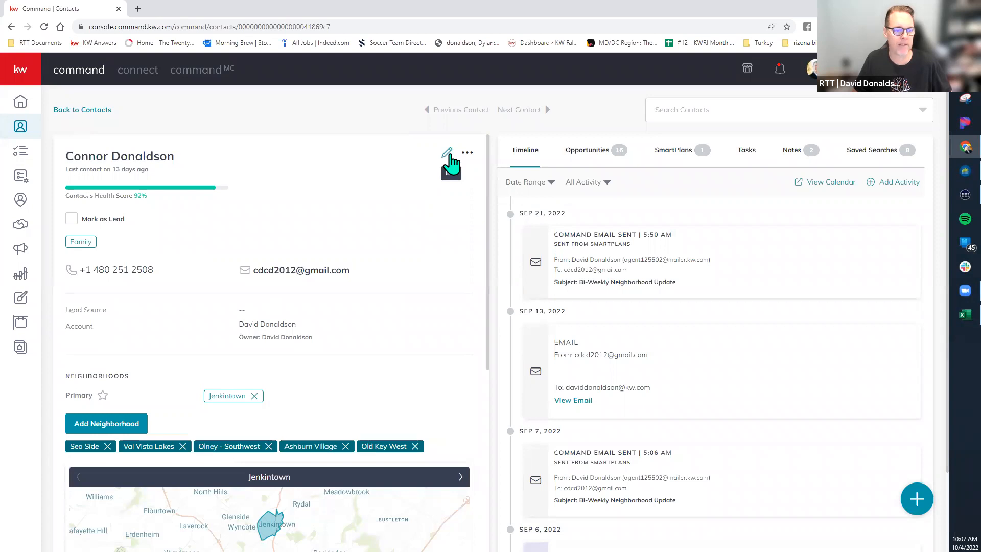
pyautogui.click(450, 160)
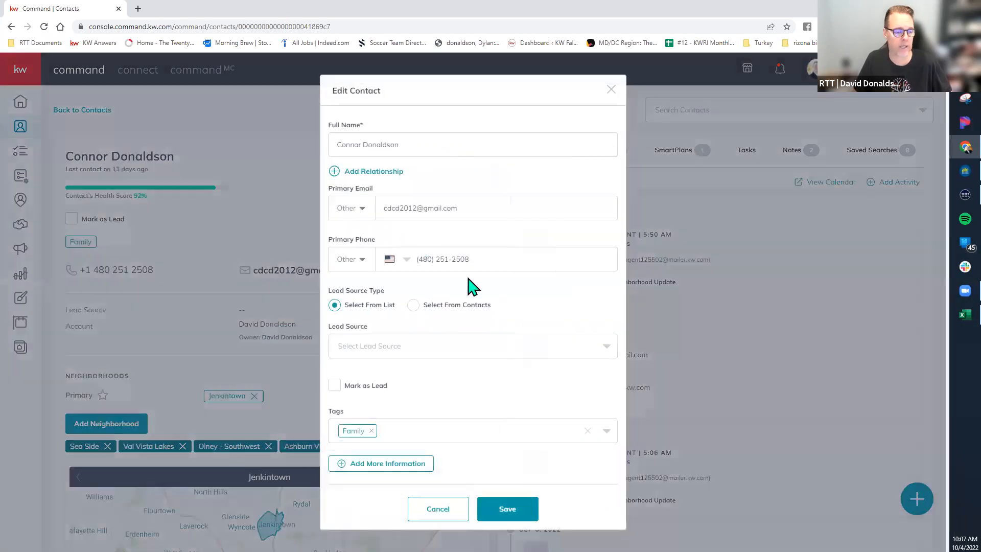
pyautogui.click(400, 469)
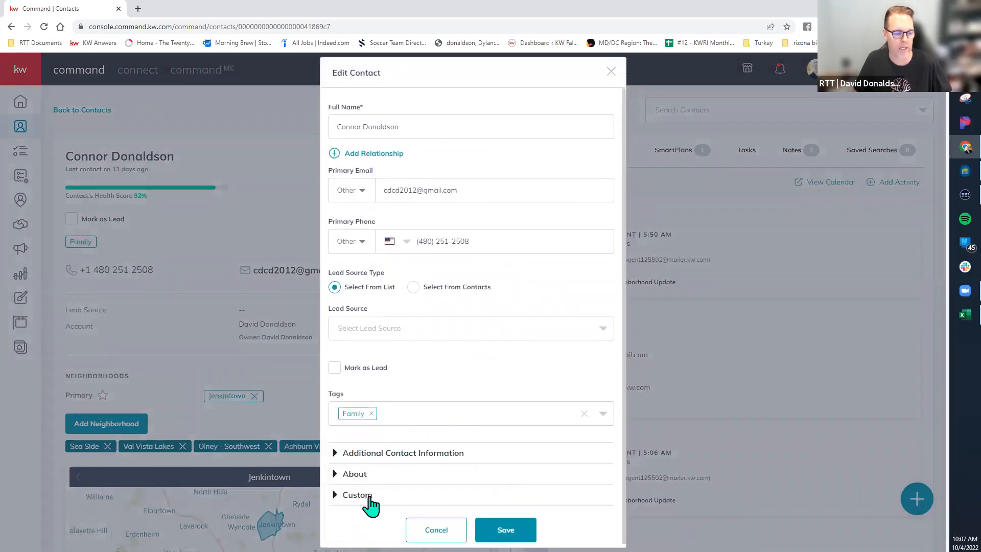
pyautogui.click(368, 498)
pyautogui.scroll(-5, 507, 350)
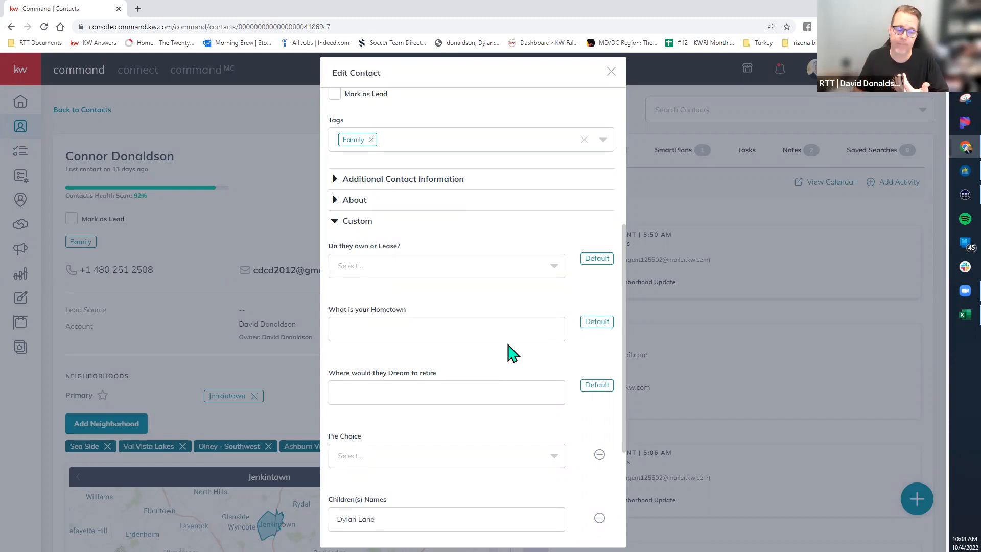
# Add an empty custom field row, look through the available custom fields, and close the contact without saving.
pyautogui.scroll(-4, 511, 352)
pyautogui.click(377, 480)
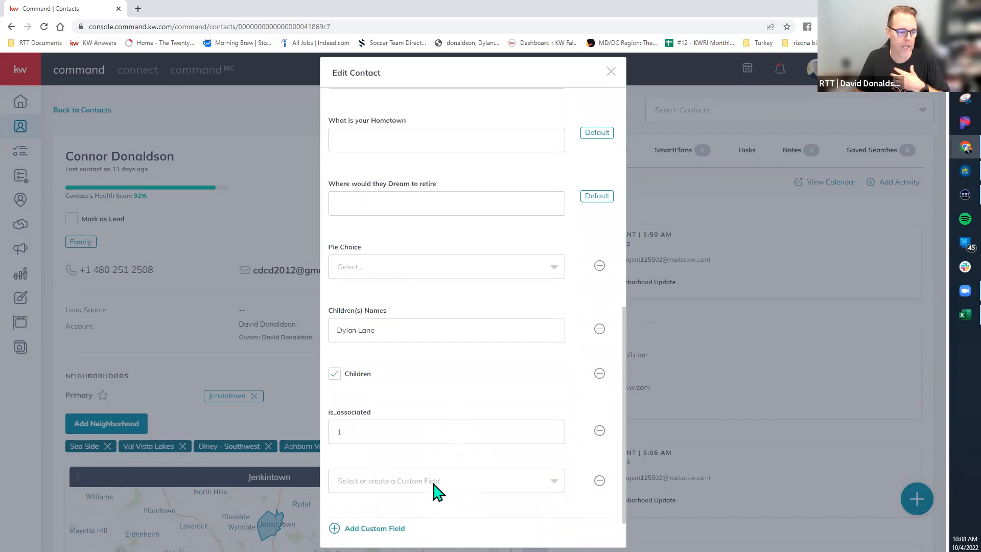
pyautogui.click(475, 481)
pyautogui.scroll(-3, 467, 511)
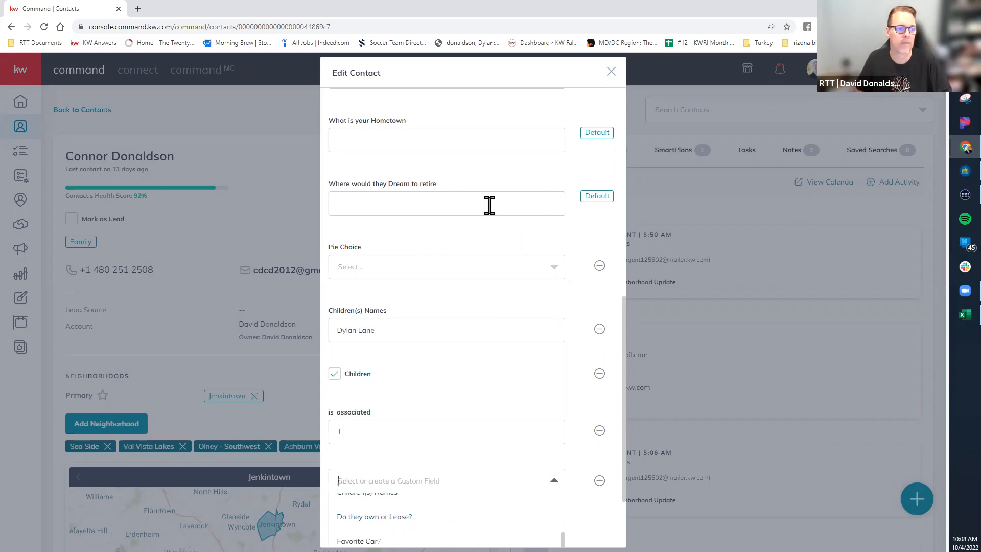
pyautogui.scroll(10, 489, 206)
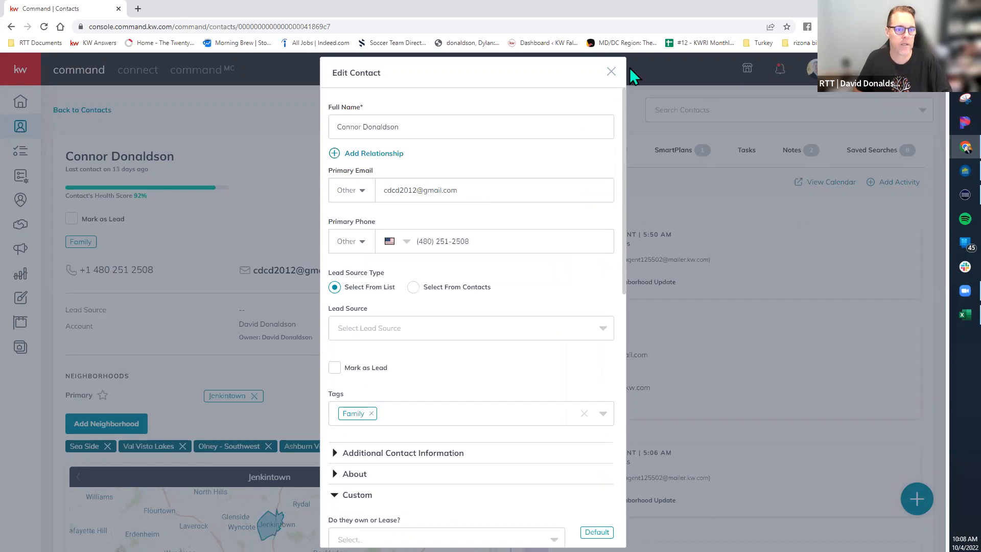
pyautogui.click(611, 75)
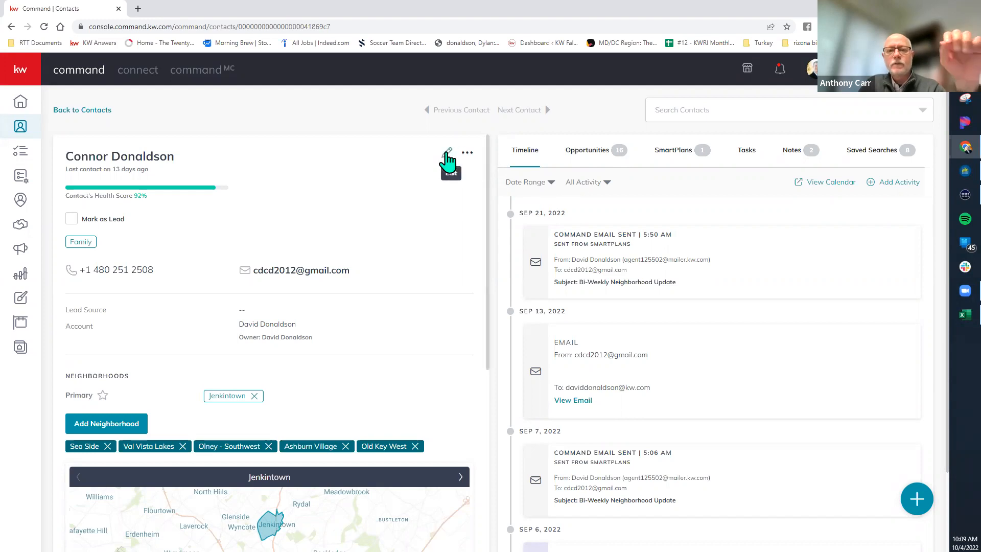
# Reopen the contact for editing, expand the Custom section, and list the available fields in a new custom field row.
pyautogui.click(449, 153)
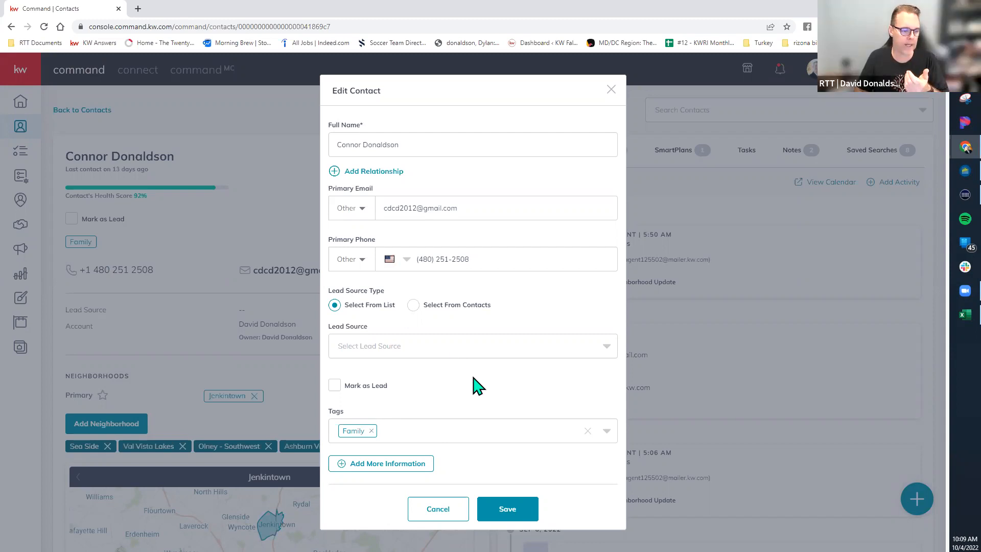
pyautogui.click(400, 466)
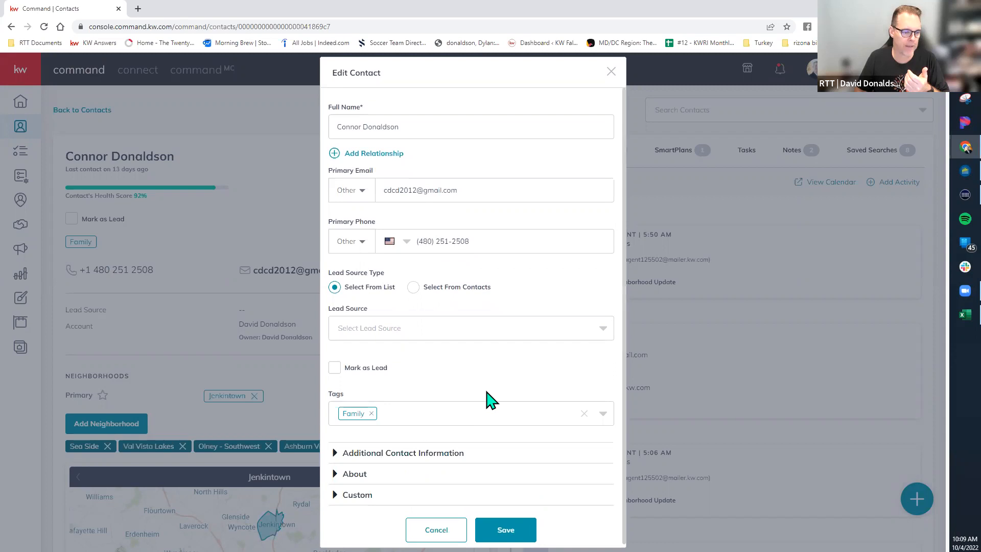
pyautogui.click(359, 496)
pyautogui.scroll(-2, 473, 369)
pyautogui.scroll(-6, 473, 369)
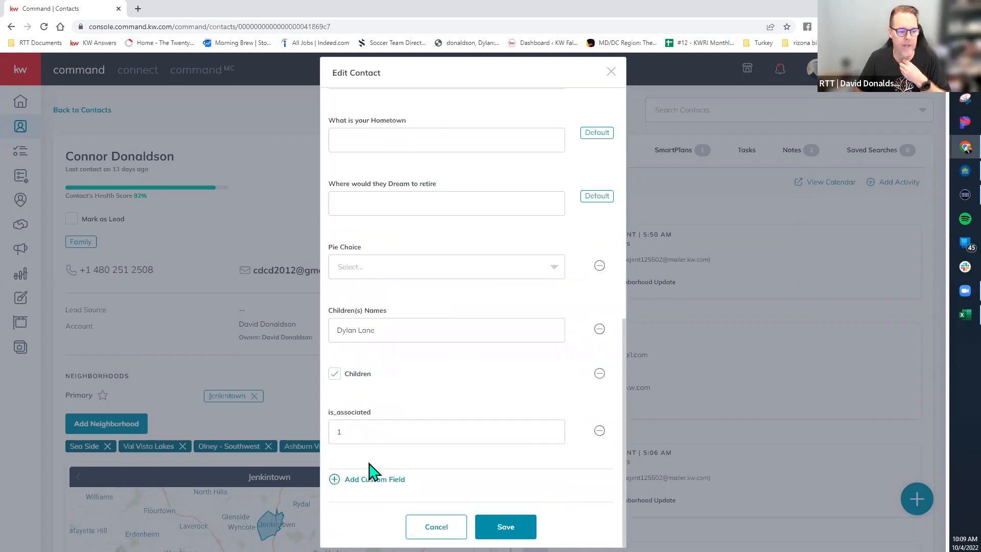
pyautogui.click(374, 480)
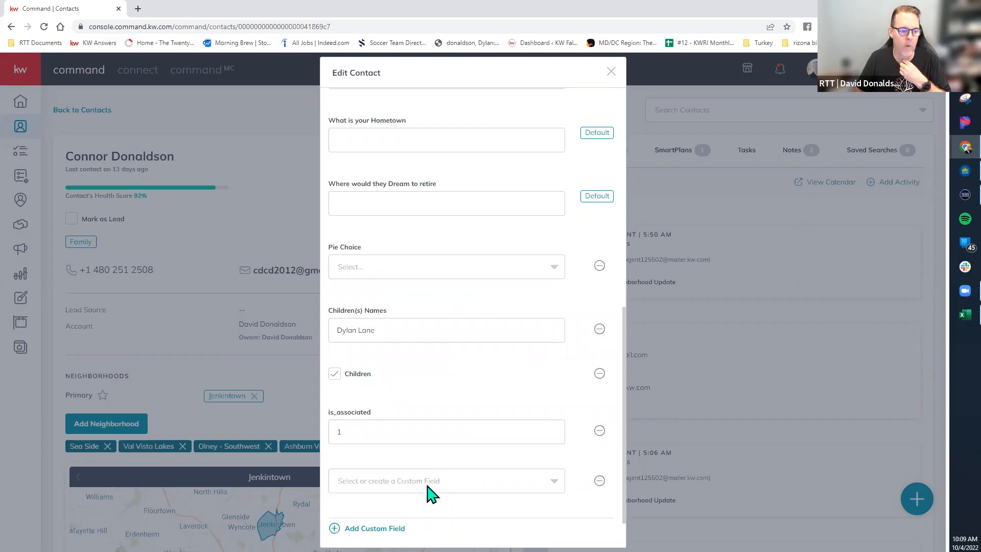
pyautogui.click(428, 486)
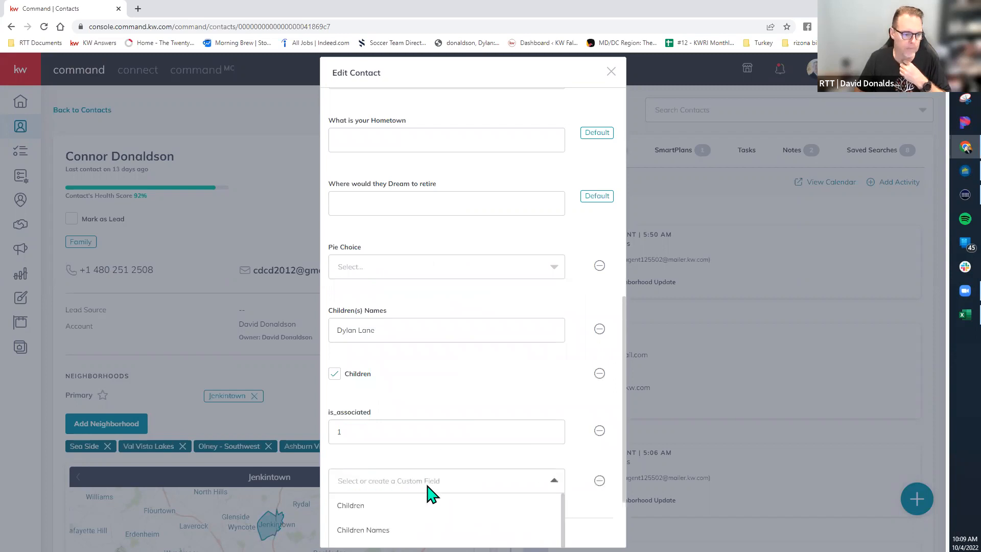
pyautogui.scroll(-4, 427, 492)
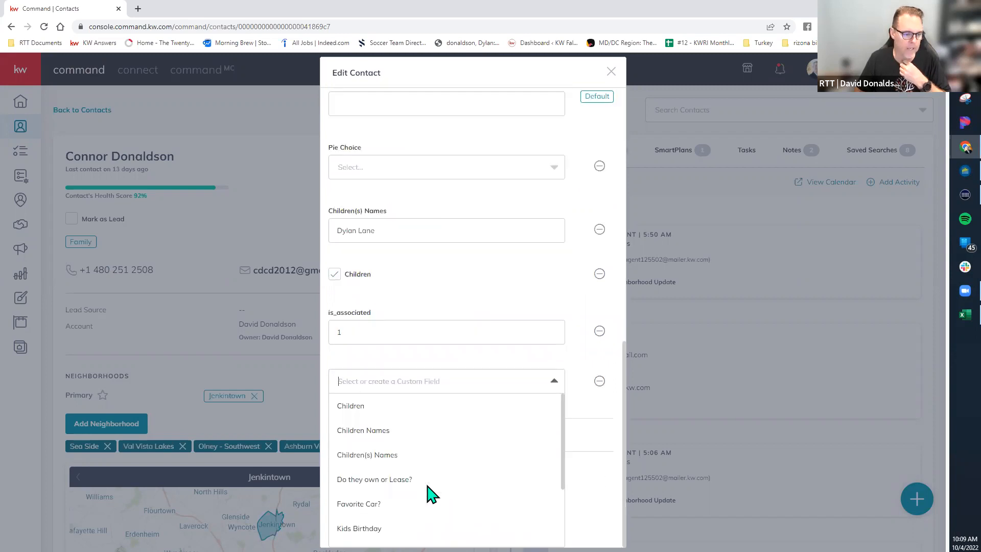
pyautogui.click(378, 389)
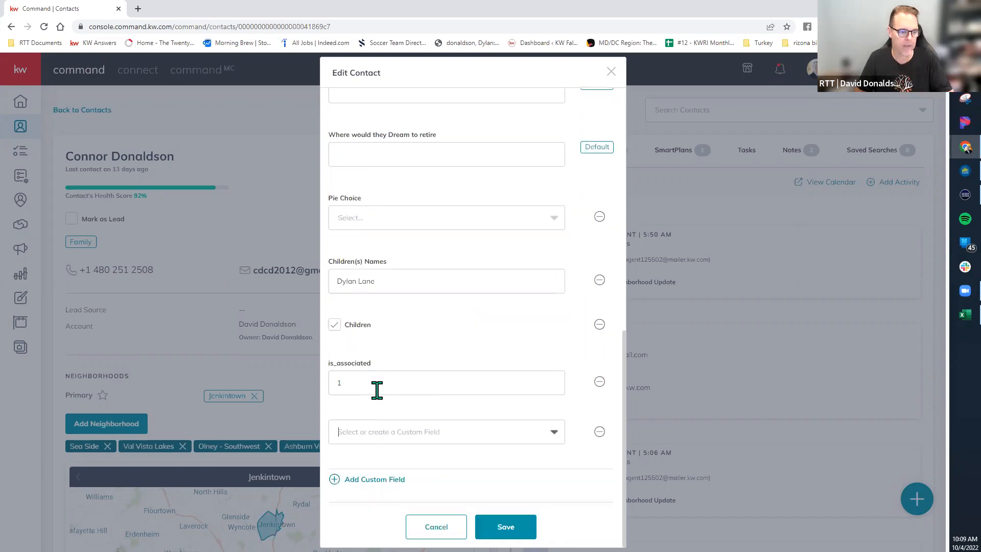
# Choose Children Names as the custom field, enter "WHat was first Car" in it, and clear that text.
pyautogui.click(373, 432)
pyautogui.click(372, 432)
pyautogui.write('WHat w')
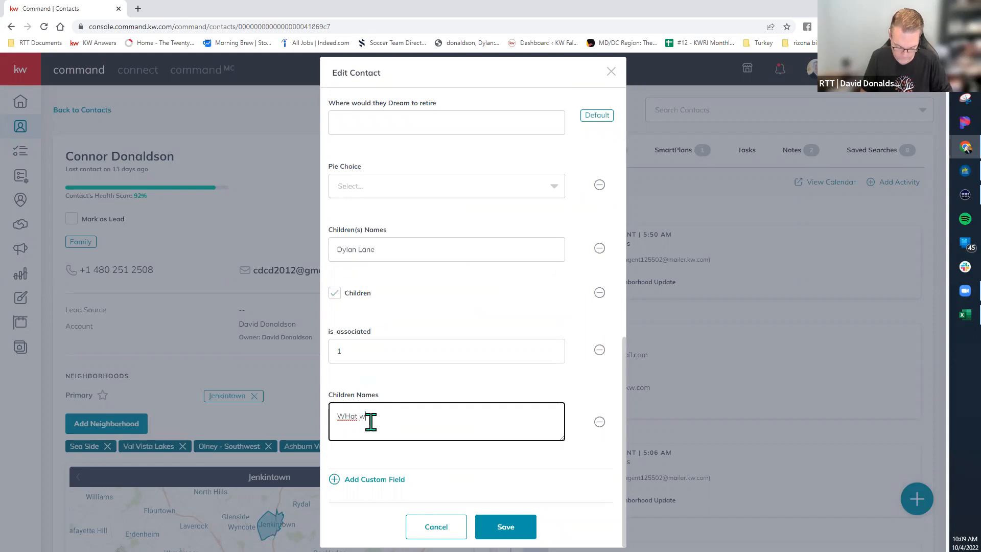
pyautogui.write('as first')
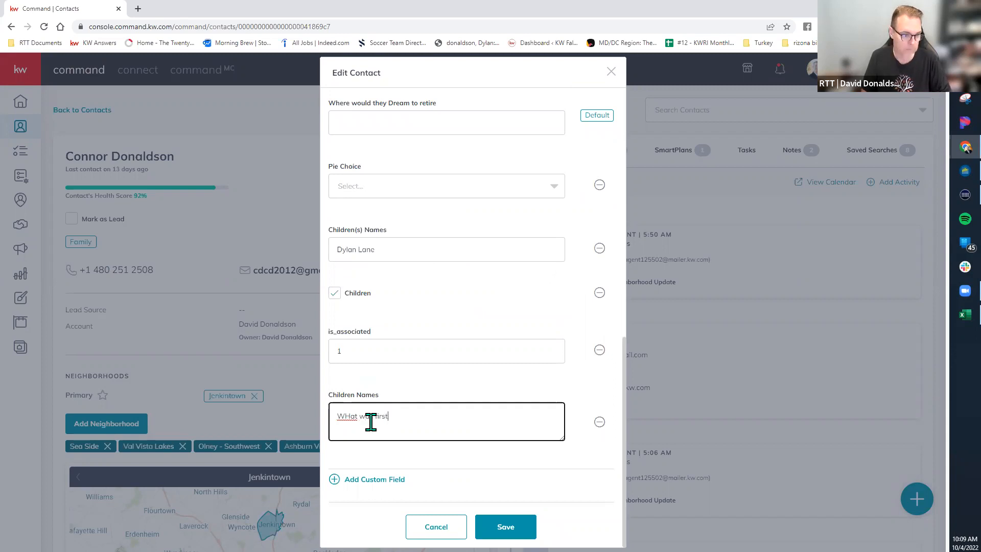
pyautogui.write(' Car')
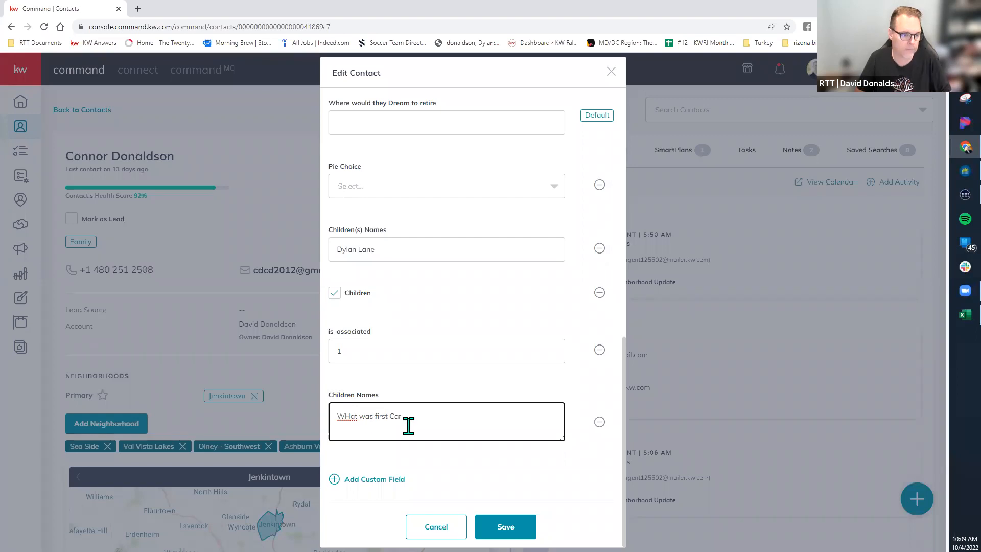
pyautogui.moveTo(409, 426); pyautogui.dragTo(278, 420)
pyautogui.press('BackSpace')
# Add another custom field row, search the custom fields for "What", and close the contact without saving.
pyautogui.click(377, 477)
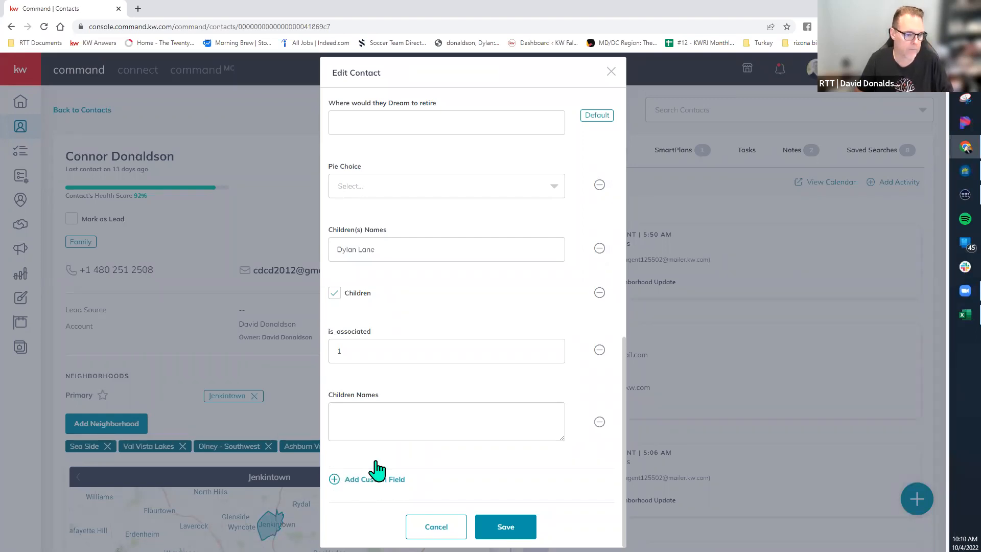
pyautogui.click(394, 485)
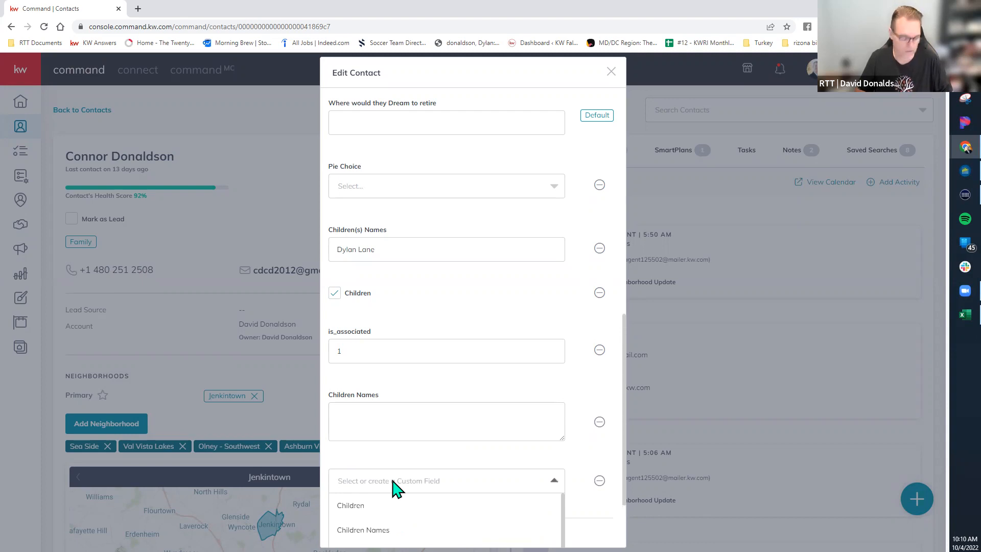
pyautogui.write('What')
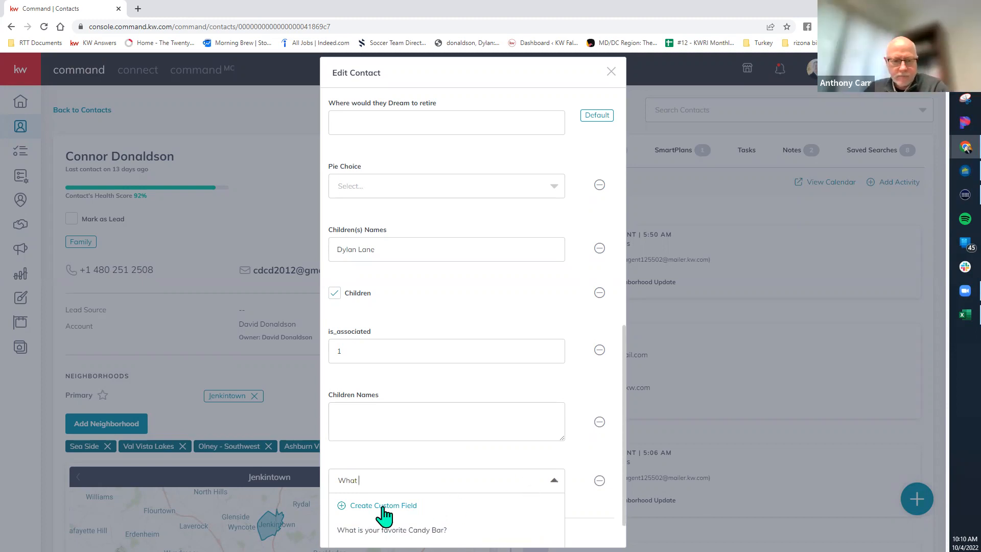
pyautogui.click(363, 482)
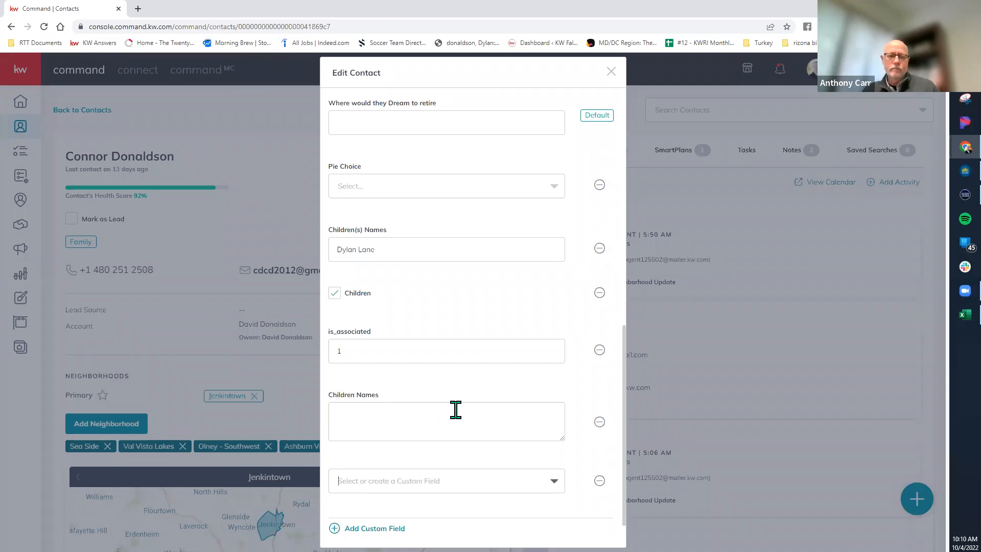
pyautogui.scroll(15, 473, 281)
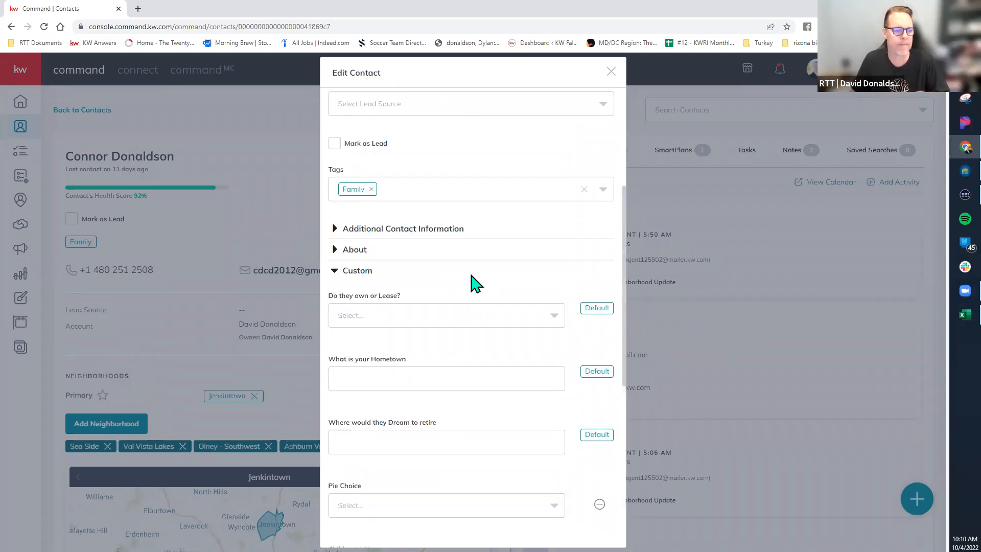
pyautogui.click(611, 72)
pyautogui.scroll(-1, 317, 347)
pyautogui.scroll(1, 316, 350)
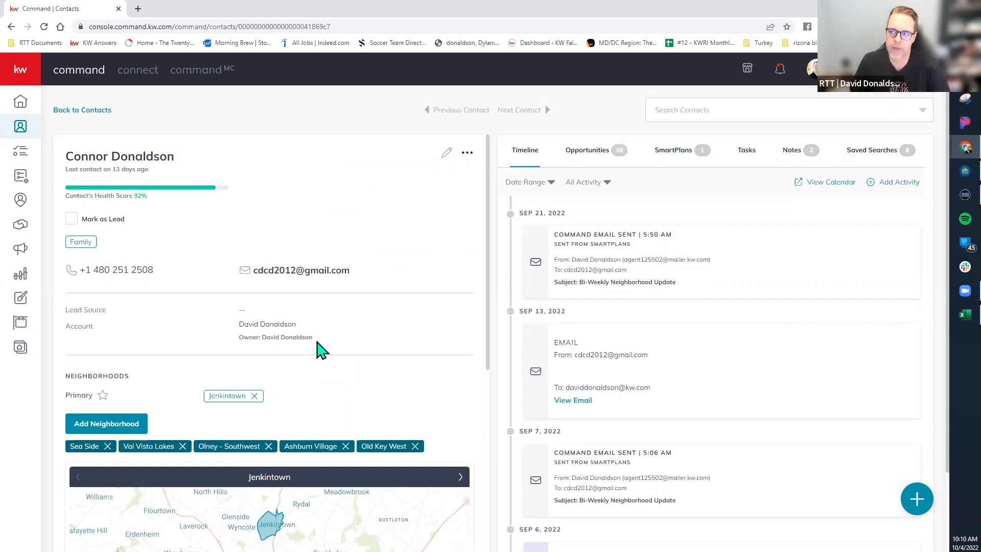
pyautogui.scroll(-1, 321, 350)
pyautogui.scroll(1, 320, 350)
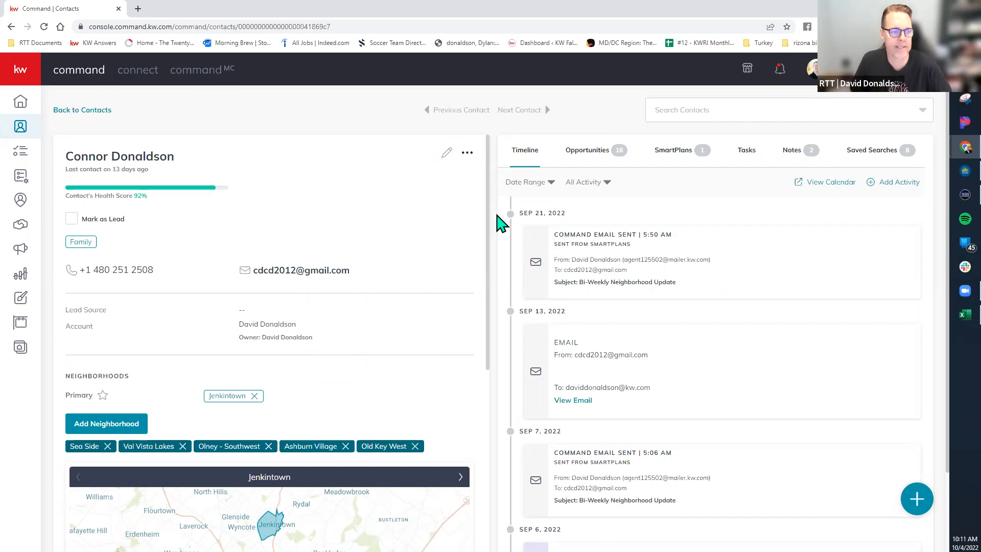
pyautogui.scroll(-5, 406, 376)
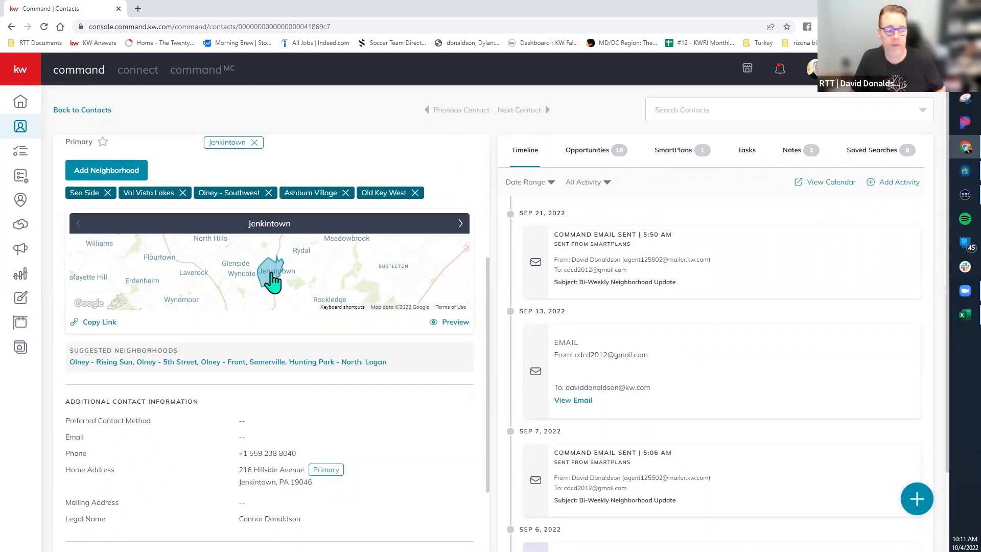
pyautogui.press('ctrl')
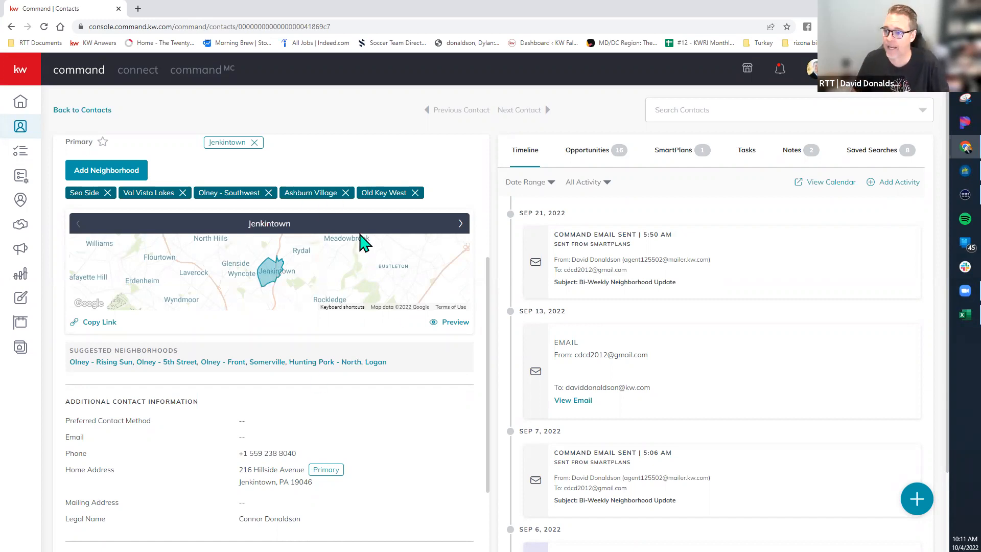
pyautogui.scroll(4, 362, 242)
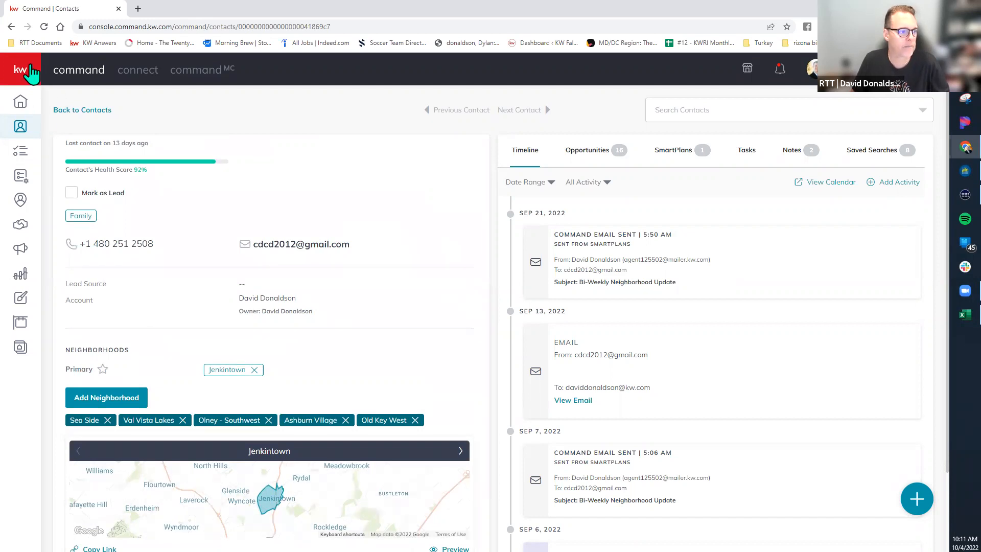
# Leave the contact record for SmartPlans and open the SmartPlans Library.
pyautogui.moveTo(23, 123)
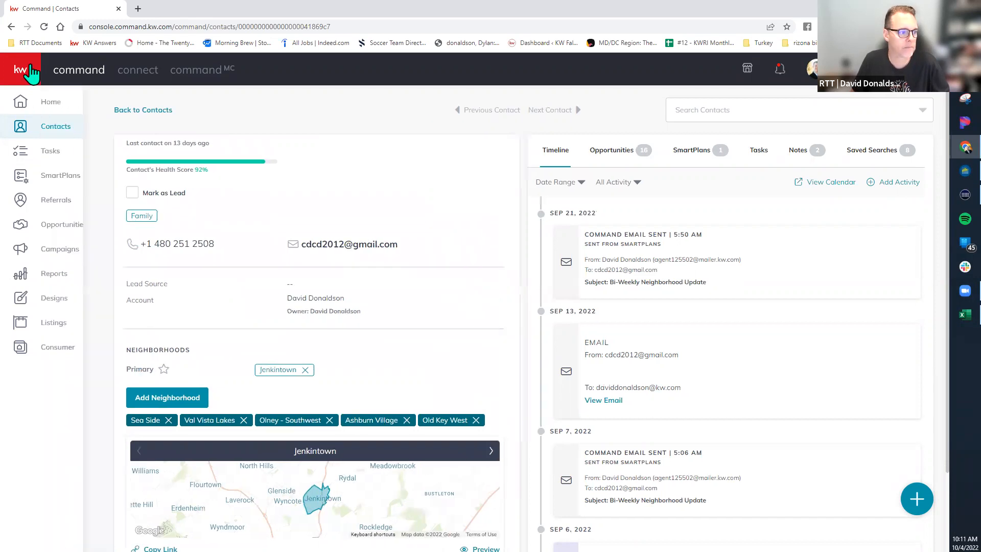
pyautogui.click(60, 179)
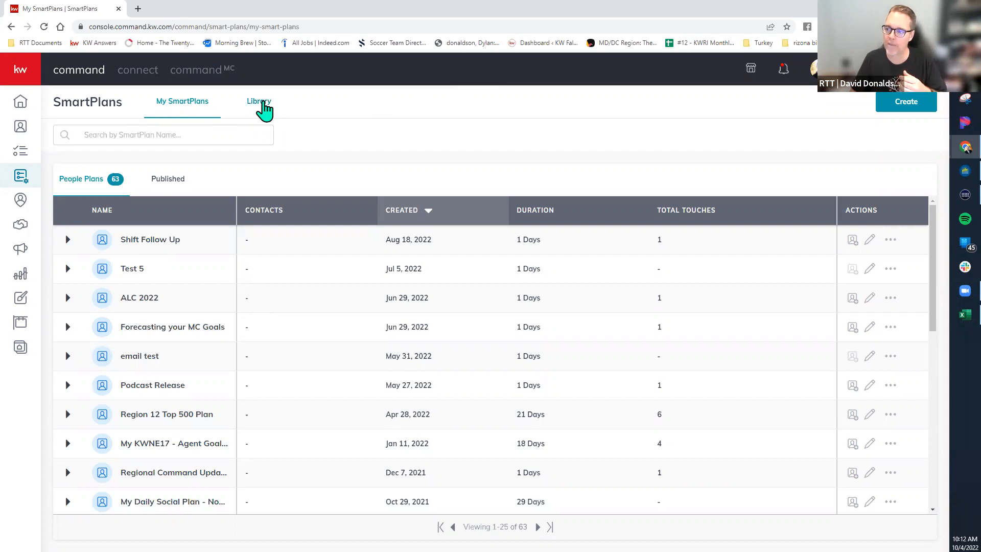
pyautogui.click(262, 102)
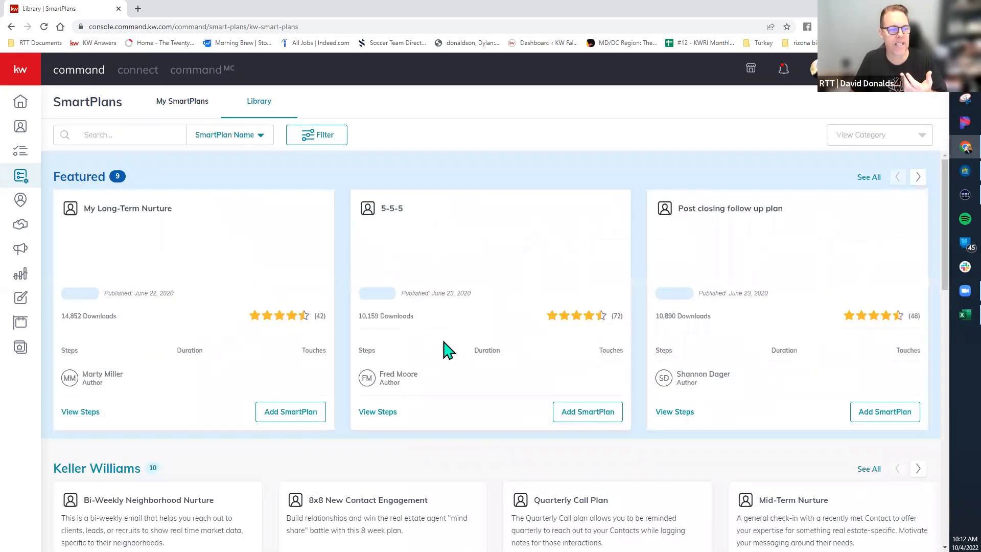
# Look through the featured plans and show the next set of Keller Williams SmartPlans, which includes the Birthday plan.
pyautogui.moveTo(457, 271)
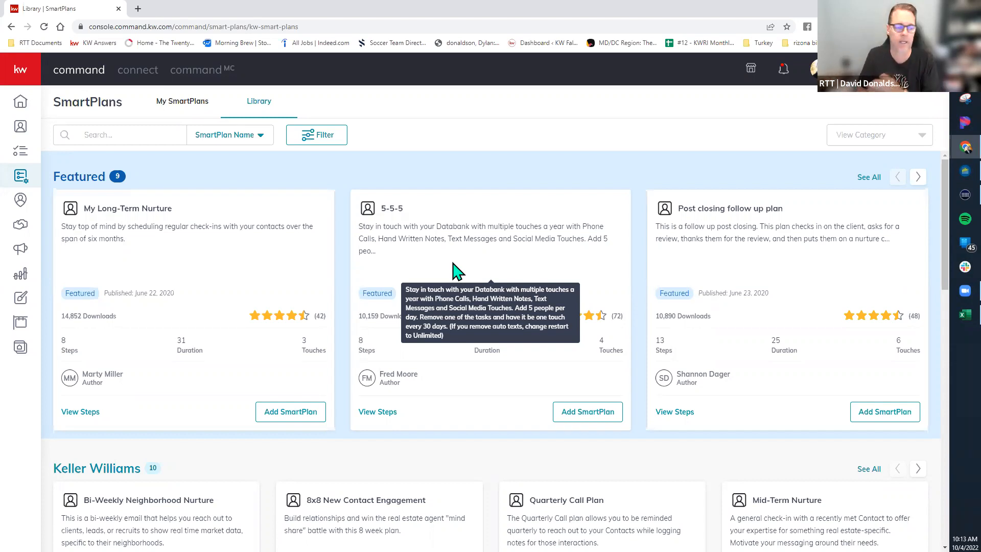
pyautogui.scroll(-1, 456, 271)
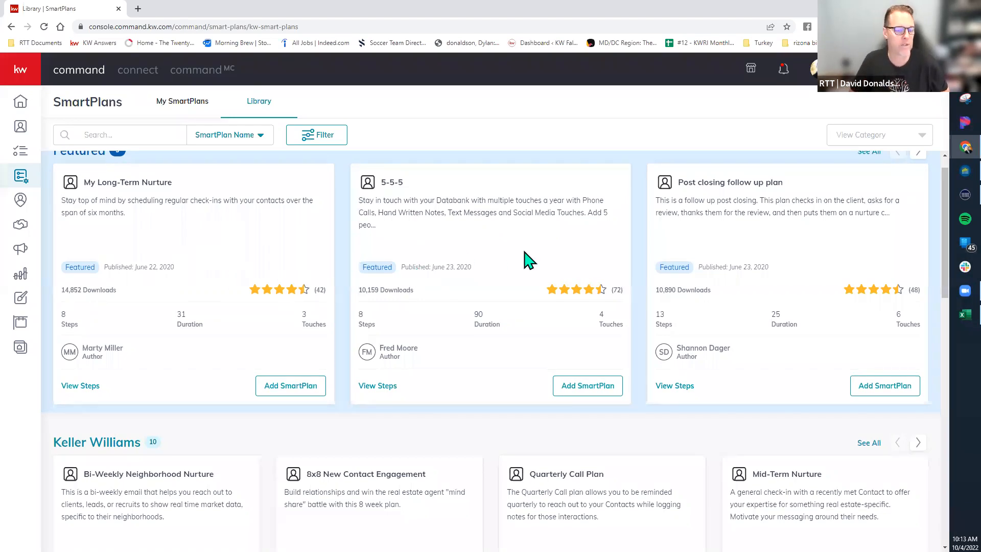
pyautogui.scroll(-3, 560, 257)
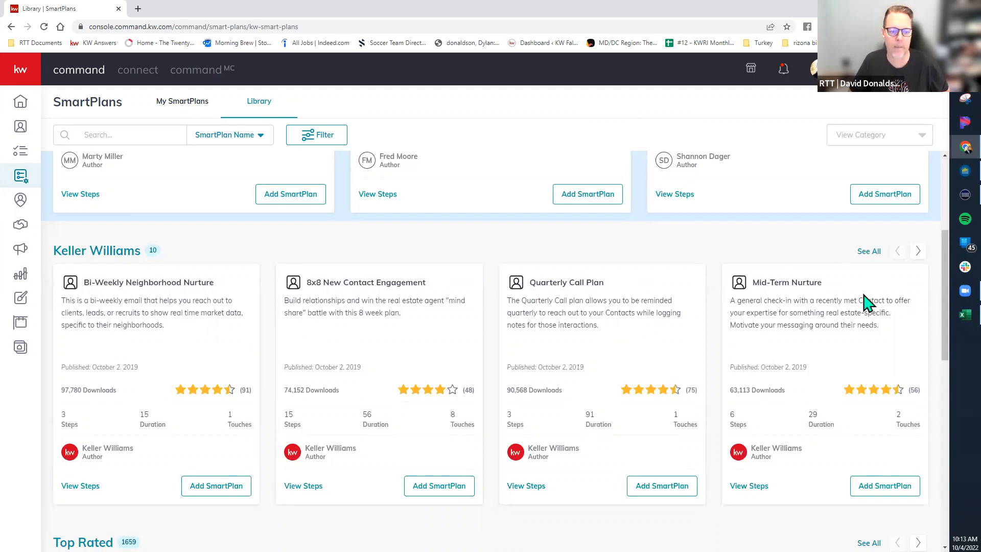
pyautogui.click(918, 258)
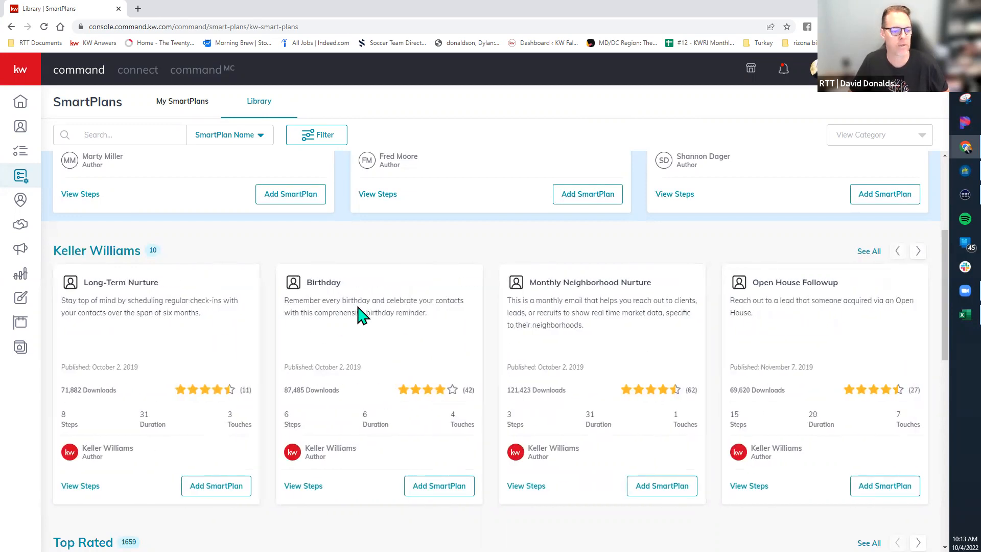
# Look through the last set of Keller Williams SmartPlans and return to the first set.
pyautogui.click(918, 258)
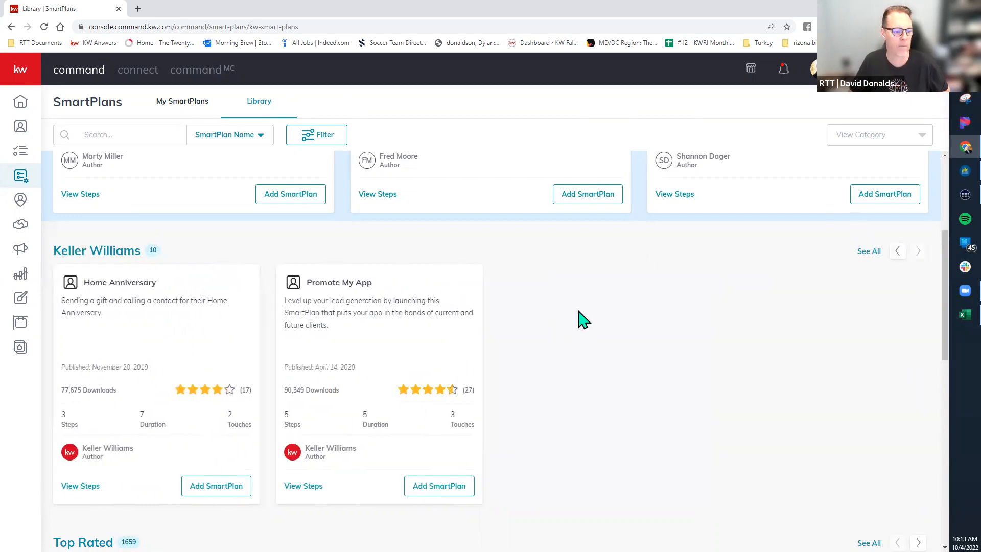
pyautogui.click(897, 251)
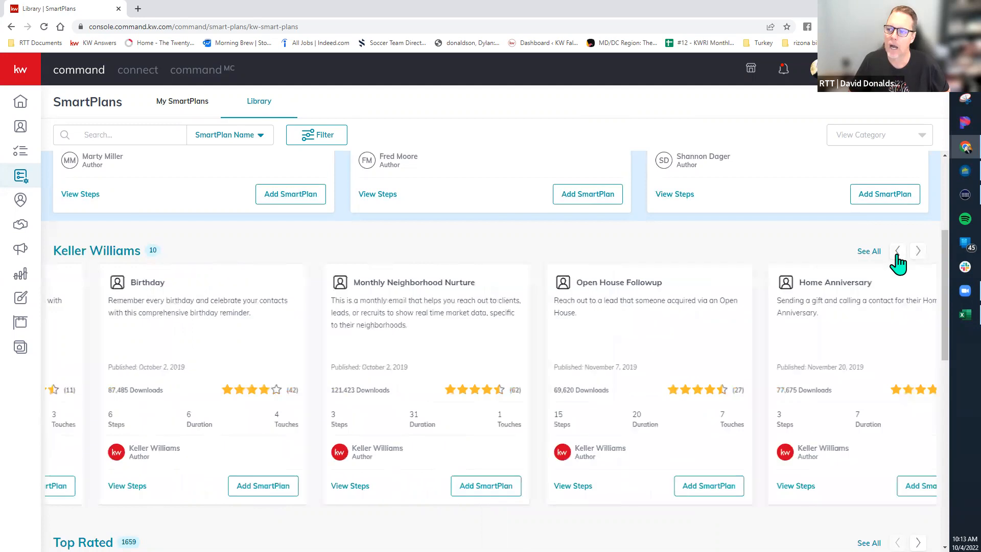
pyautogui.click(898, 252)
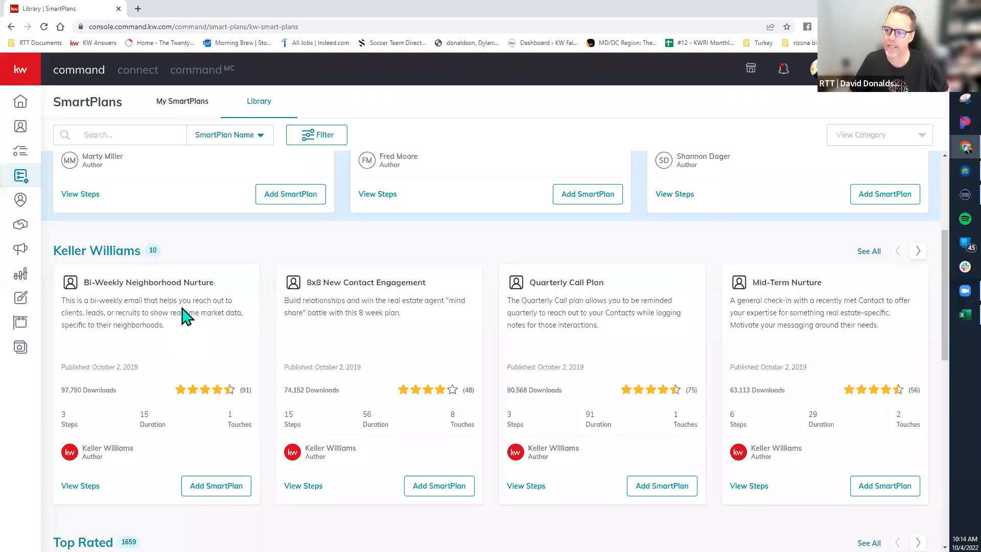
# Start adding the Bi-Weekly Neighborhood Nurture and Quarterly Call Plan SmartPlans, and cancel each without downloading.
pyautogui.click(206, 489)
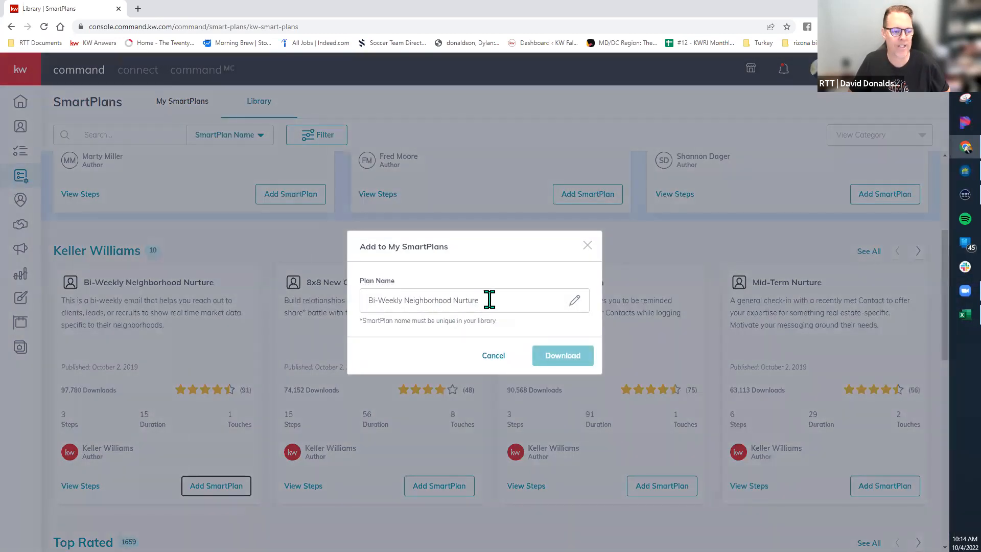
pyautogui.moveTo(489, 300); pyautogui.dragTo(361, 317)
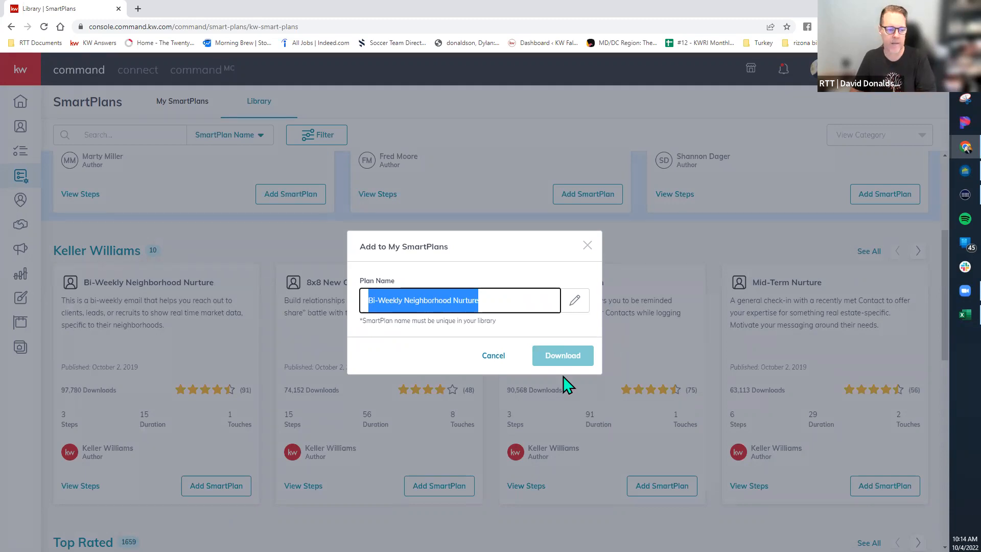
pyautogui.click(587, 246)
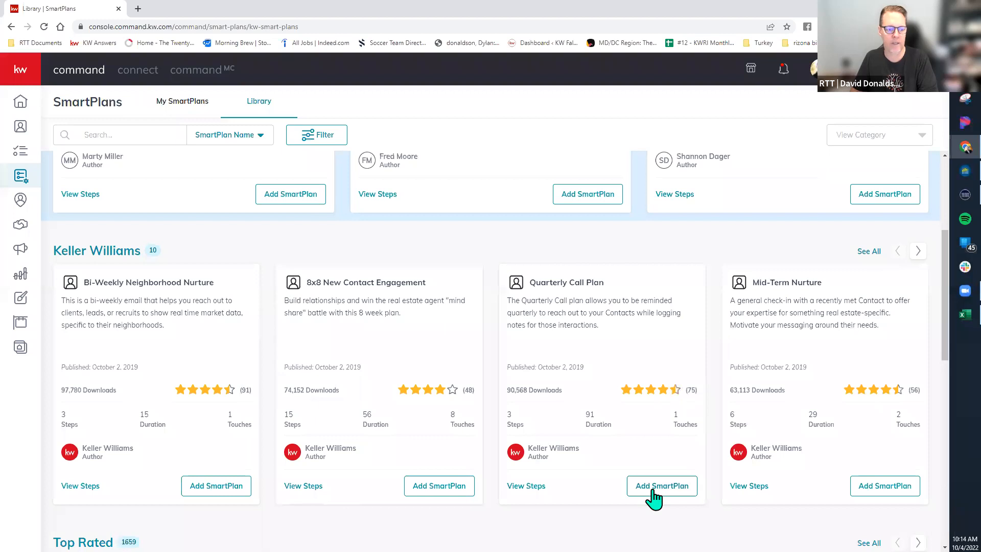
pyautogui.click(654, 490)
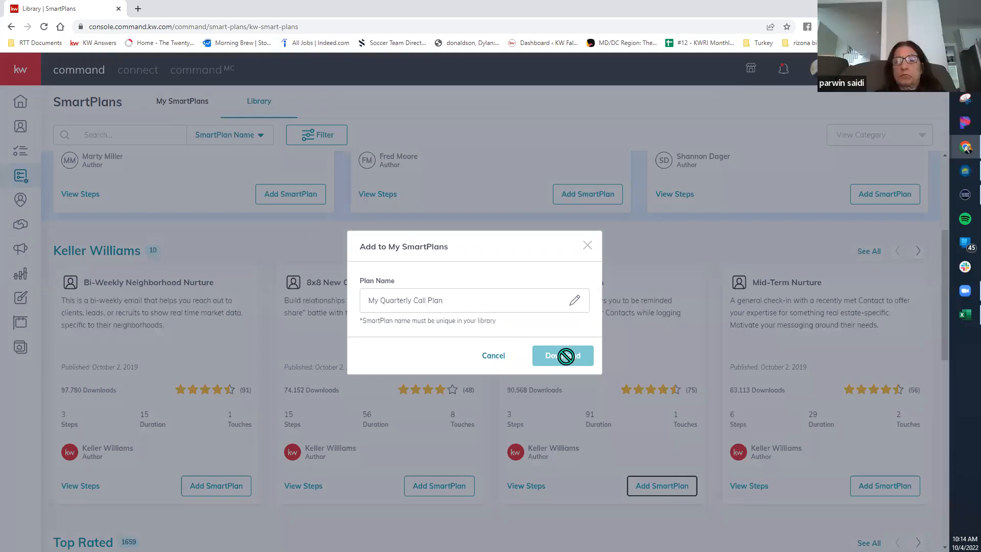
pyautogui.click(587, 246)
# Browse the Keller Williams SmartPlans to the Birthday plan, start adding it, and close the dialog without downloading.
pyautogui.click(919, 250)
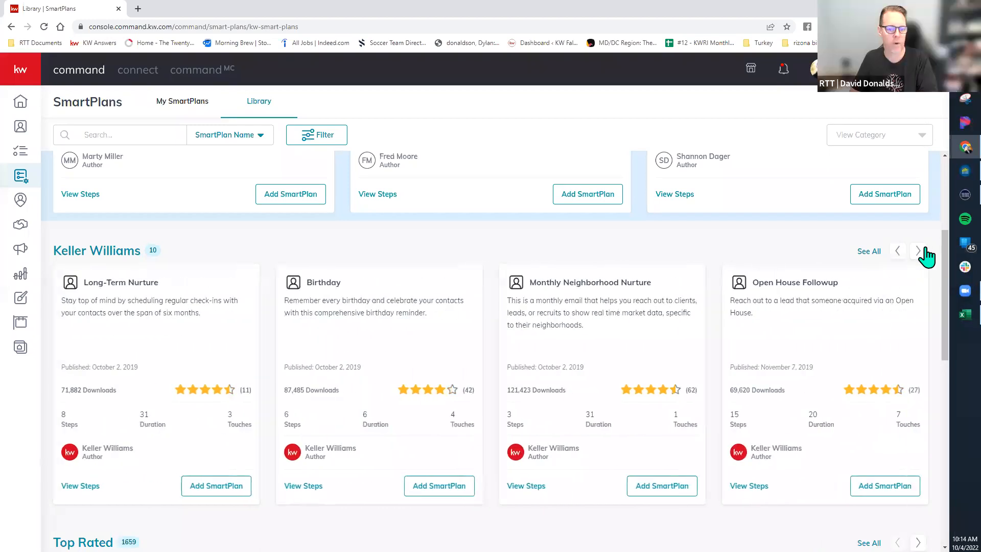
pyautogui.click(923, 250)
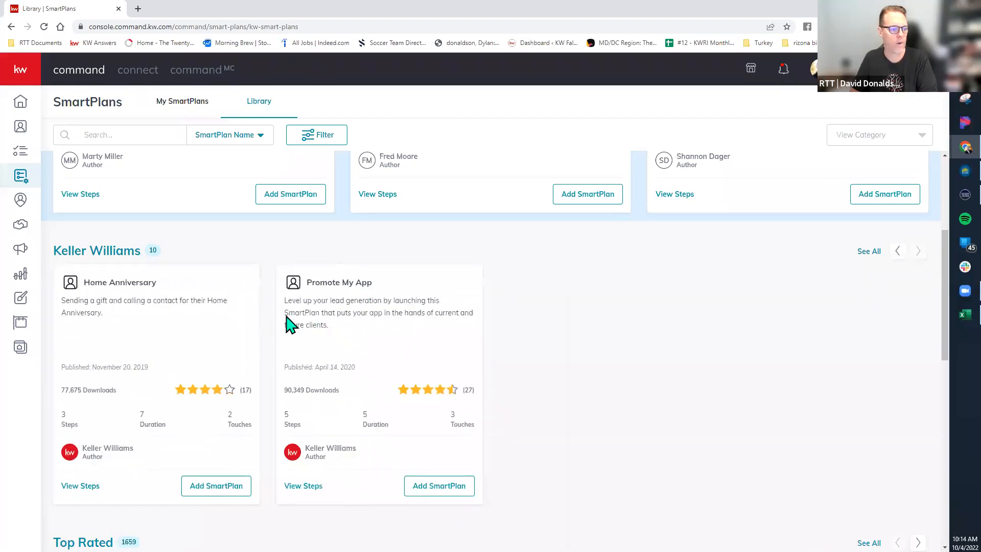
pyautogui.click(897, 255)
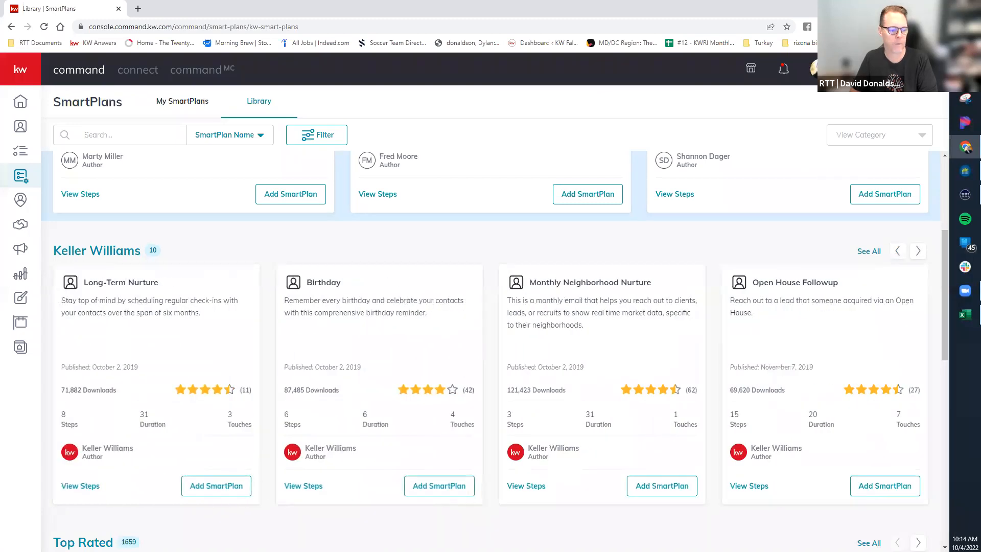
pyautogui.click(431, 487)
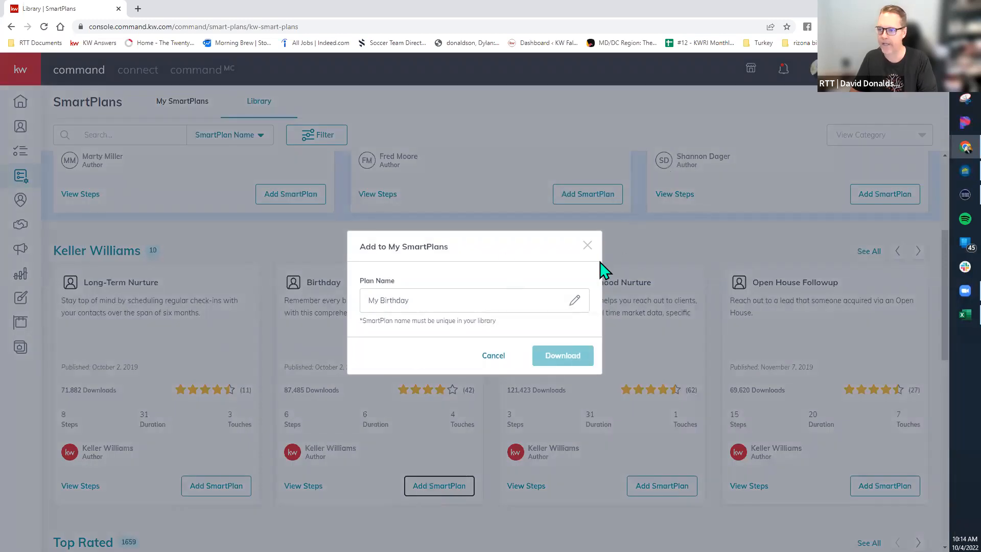
pyautogui.click(587, 246)
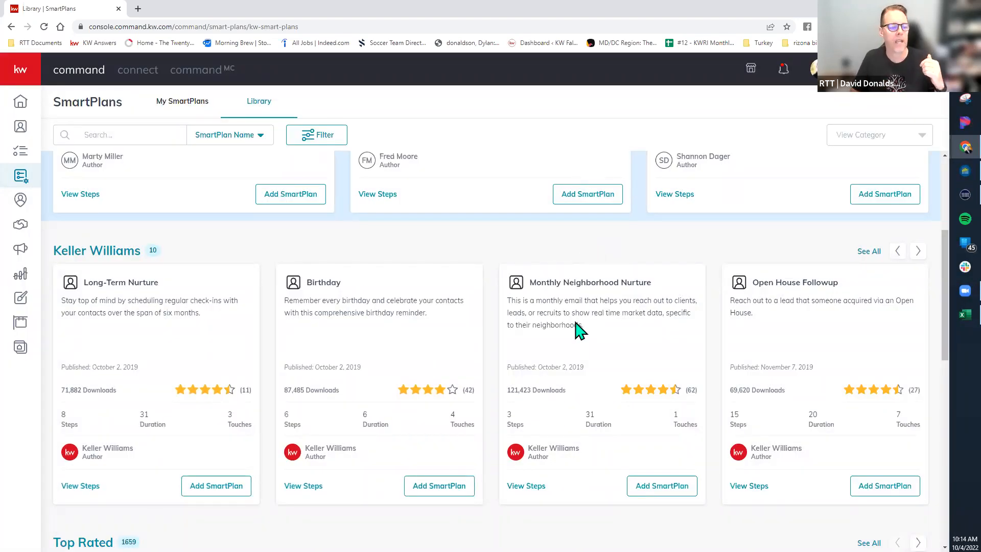
# Examine the Top Rated and What's New SmartPlans in the Library and return to the Featured section.
pyautogui.scroll(-3, 576, 328)
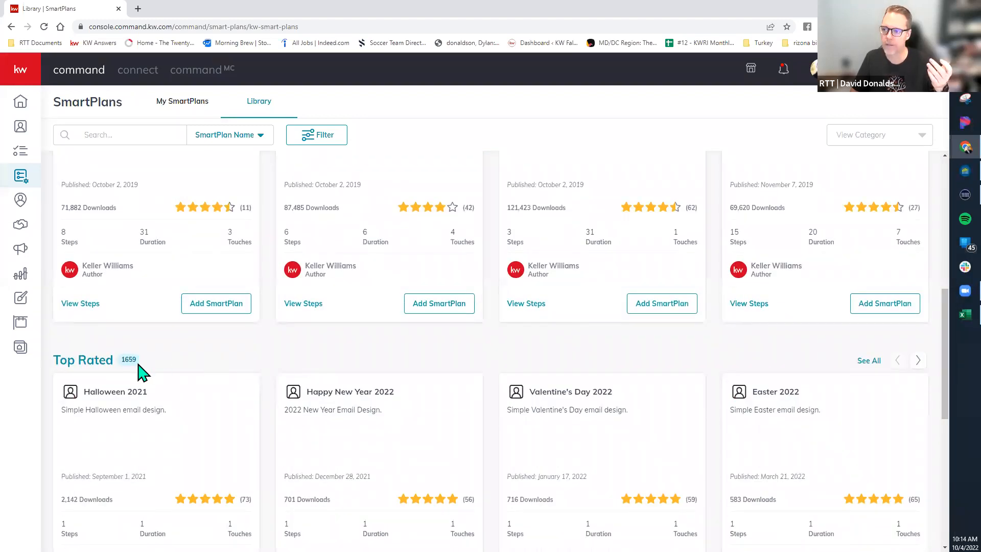
pyautogui.scroll(-1, 141, 372)
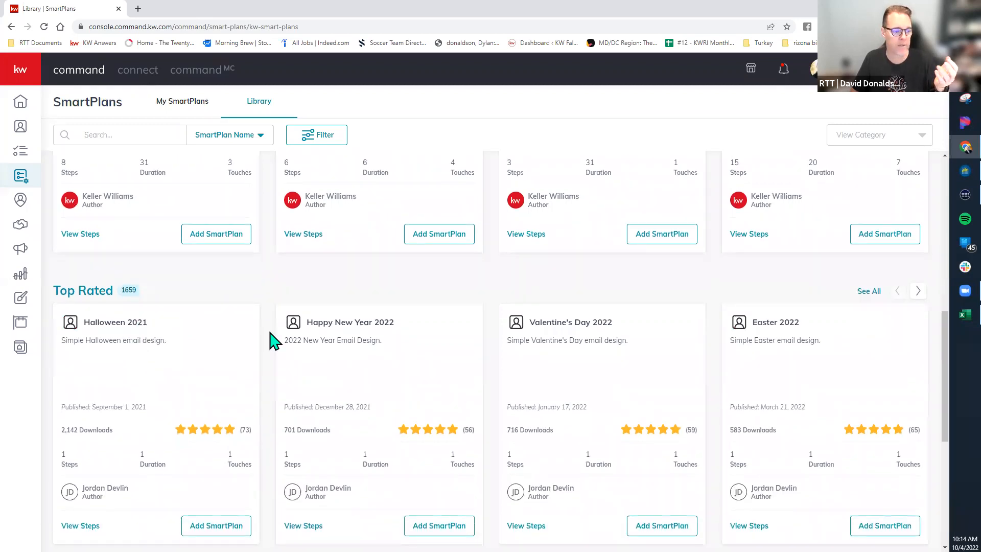
pyautogui.scroll(-1, 472, 391)
pyautogui.scroll(-1, 475, 392)
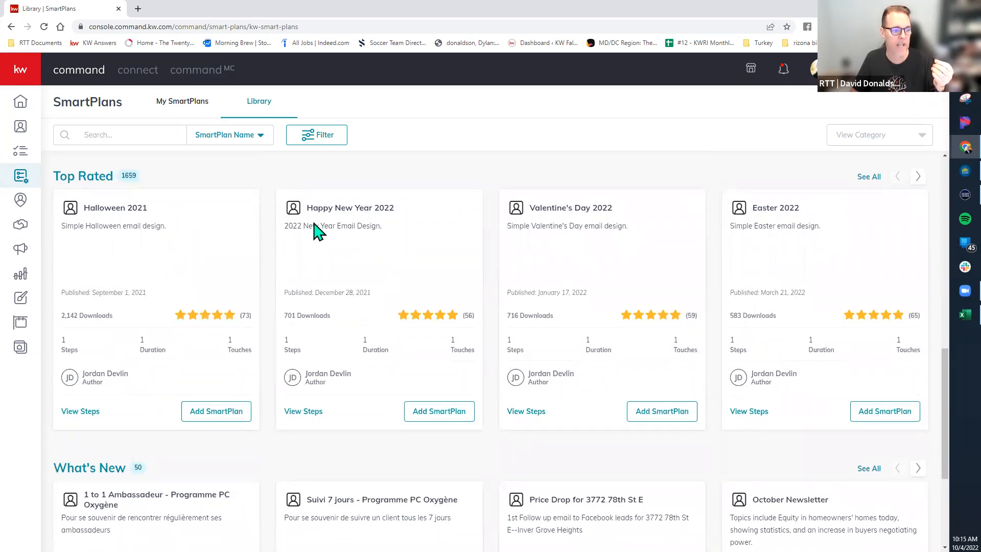
pyautogui.scroll(-3, 617, 298)
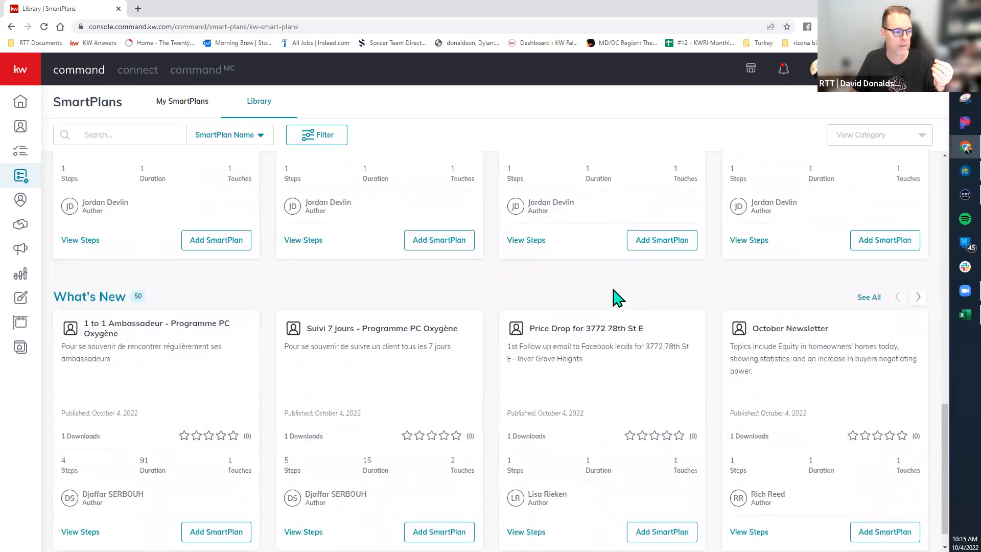
pyautogui.scroll(10, 722, 271)
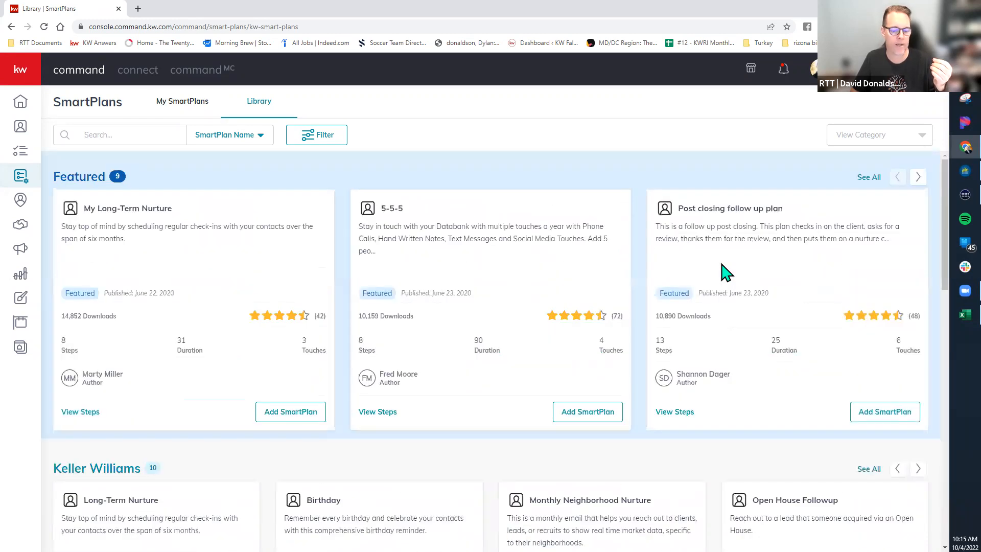
pyautogui.scroll(-12, 725, 272)
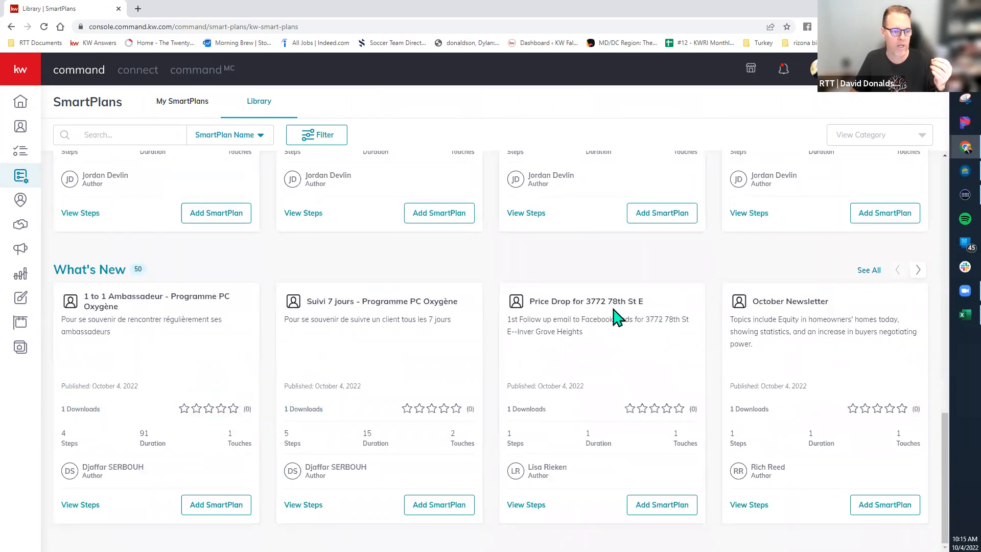
pyautogui.scroll(12, 674, 449)
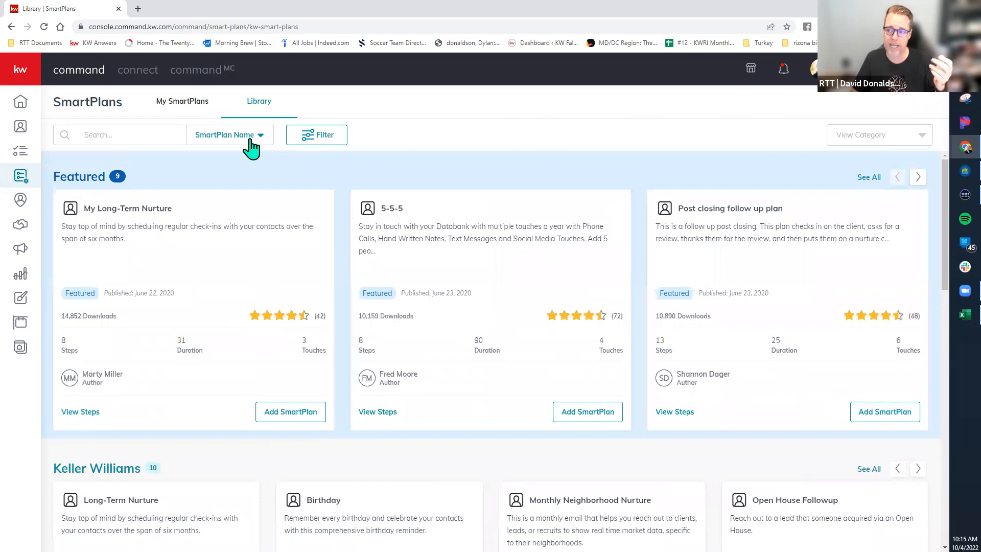
# Search the SmartPlans Library by SmartPlan Name for "open" and look through the matching plans.
pyautogui.click(128, 135)
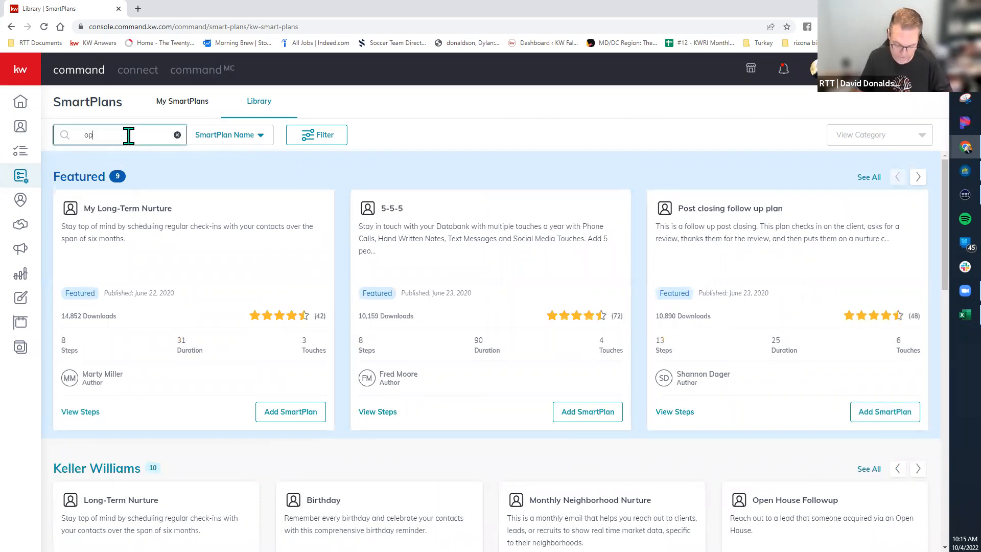
pyautogui.press('Return')
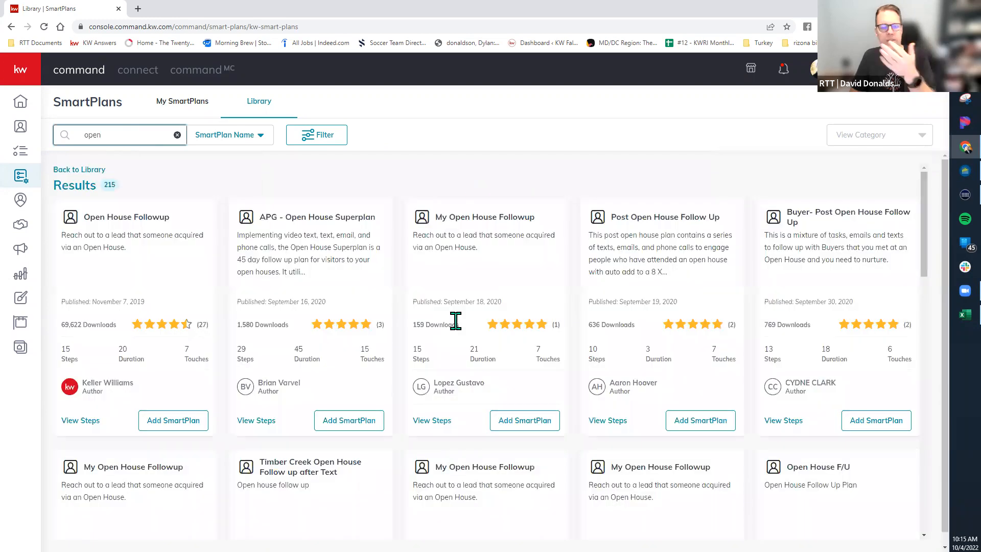
pyautogui.scroll(-8, 534, 376)
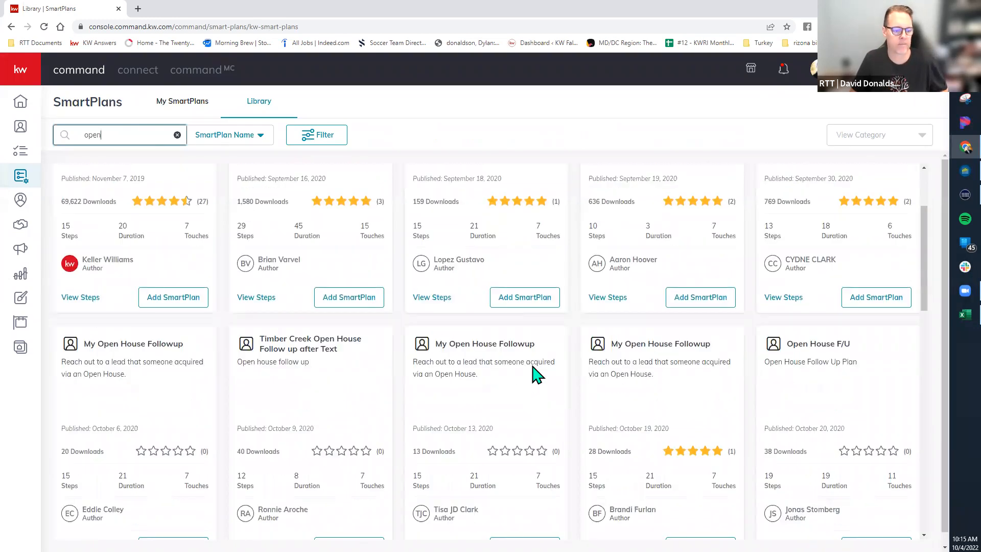
pyautogui.scroll(8, 536, 371)
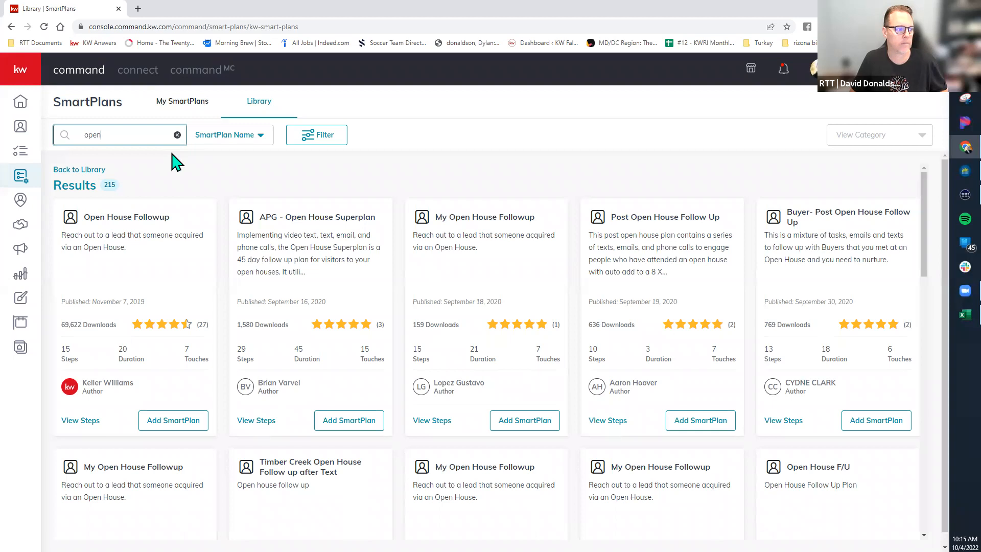
# Search the SmartPlans Library by SmartPlan Name for "follow" and look through the matching plans.
pyautogui.moveTo(109, 136); pyautogui.dragTo(26, 148)
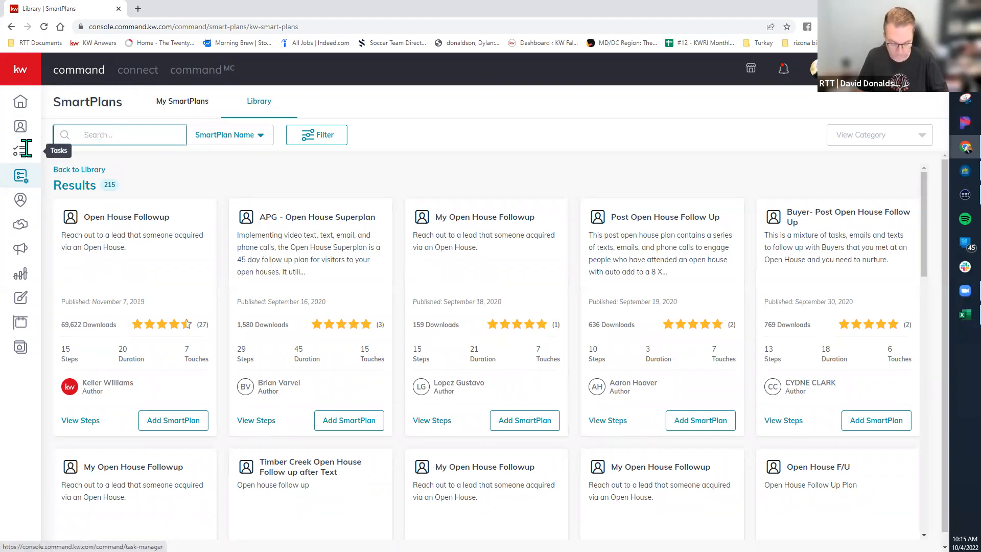
pyautogui.write('fo')
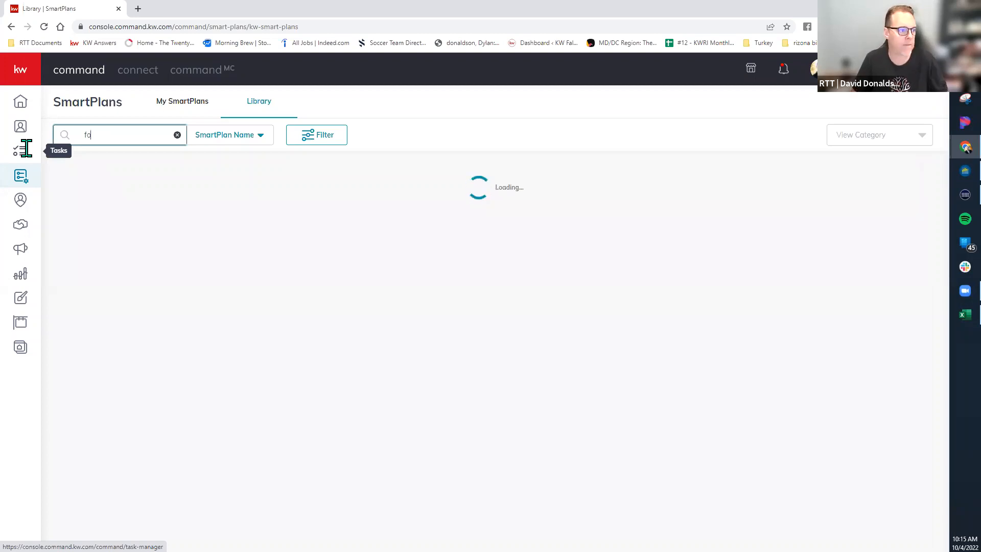
pyautogui.write('llow')
pyautogui.scroll(-5, 293, 336)
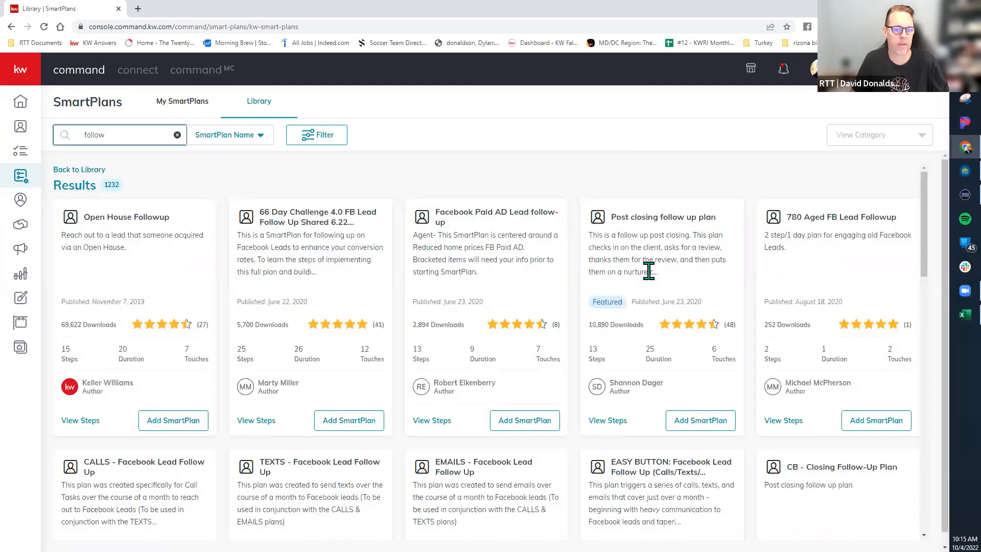
pyautogui.scroll(-2, 649, 270)
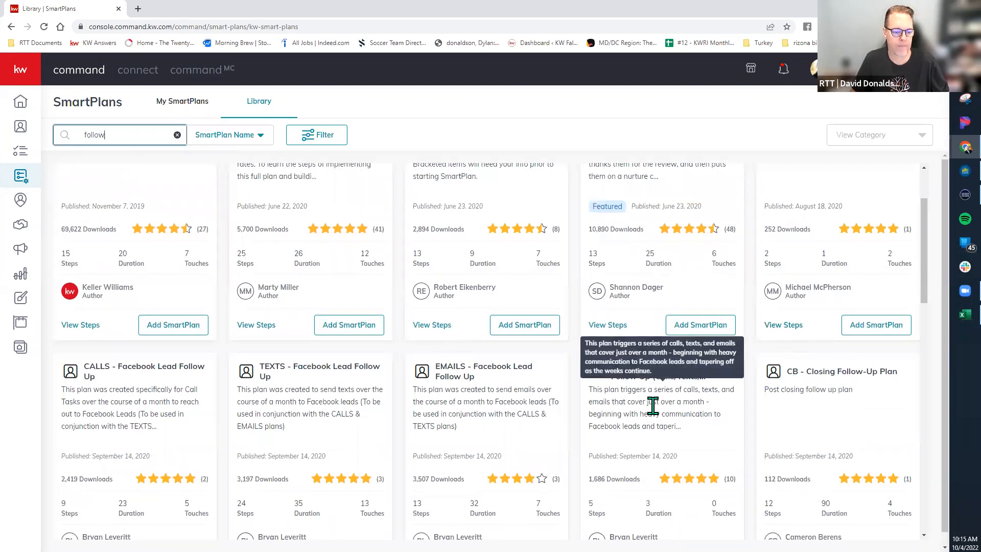
pyautogui.scroll(-5, 653, 405)
pyautogui.scroll(7, 653, 405)
# Switch the Library search to Author Name, search for an author's first name, and select the search text.
pyautogui.click(254, 137)
pyautogui.click(230, 173)
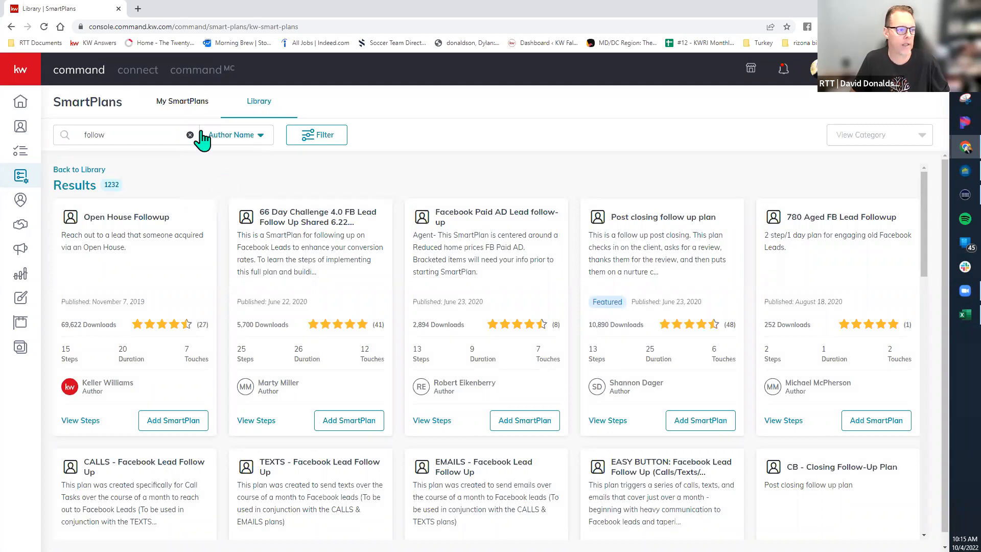
pyautogui.doubleClick(45, 131)
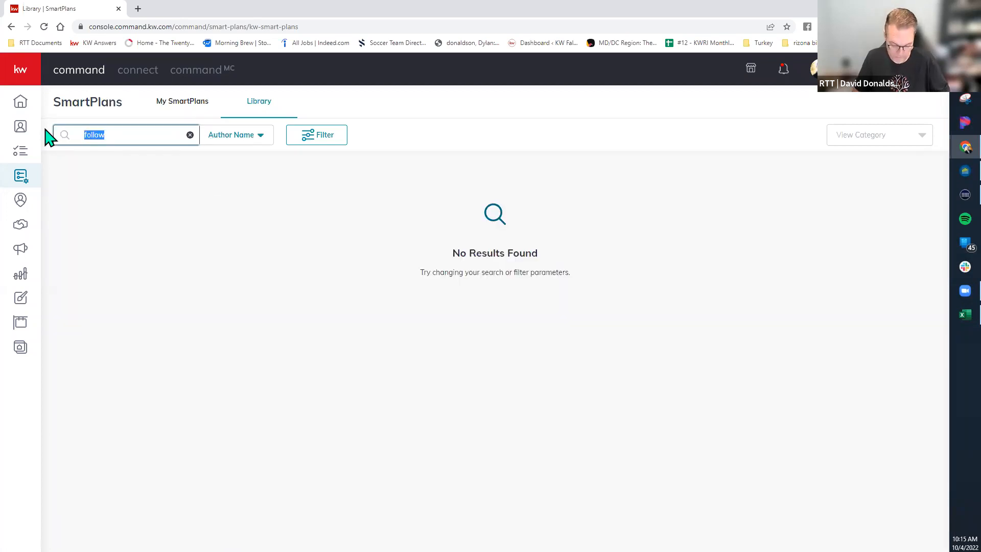
pyautogui.write('marty')
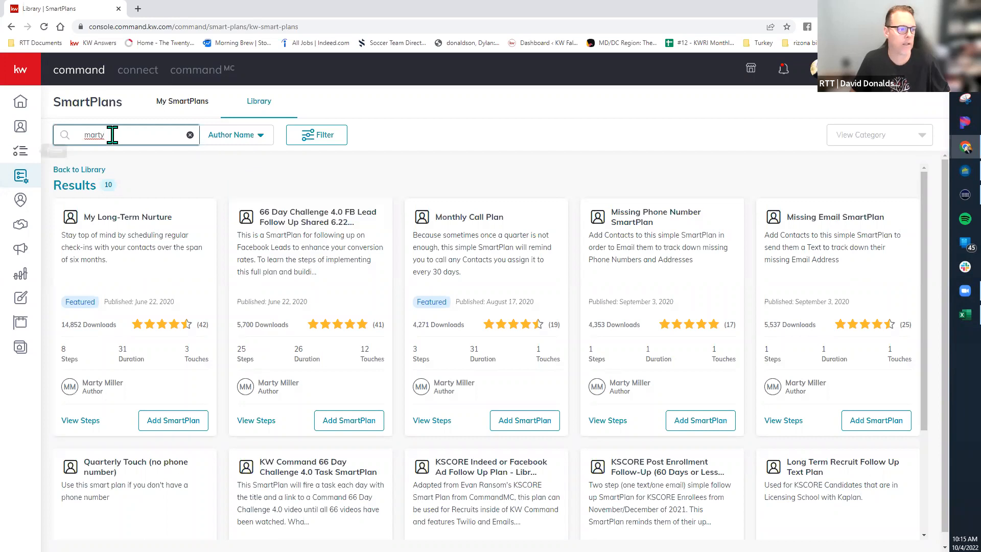
pyautogui.hotkey('ctrl', 'a')
pyautogui.click(32, 136)
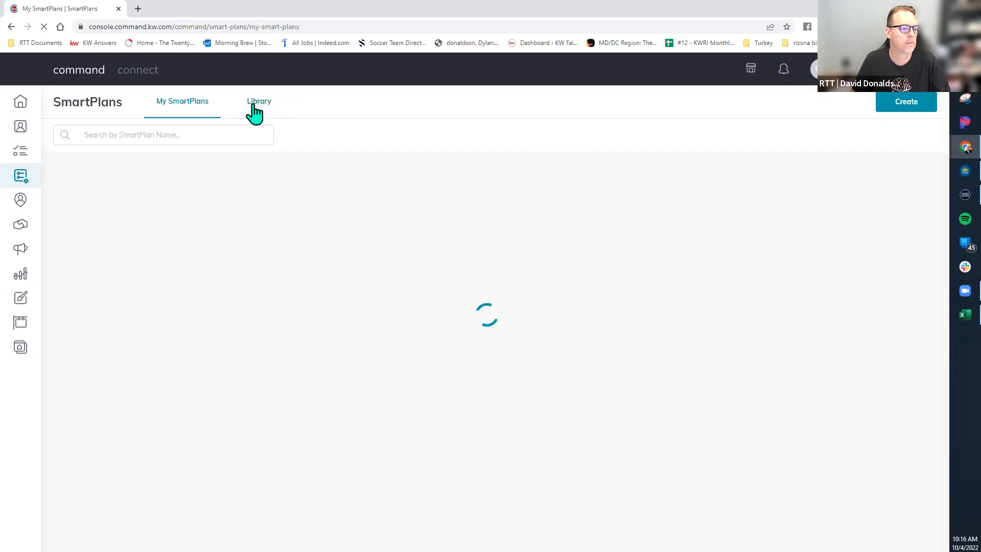
# Search the SmartPlans library by description for the newsletter creator's surname.
pyautogui.click(258, 103)
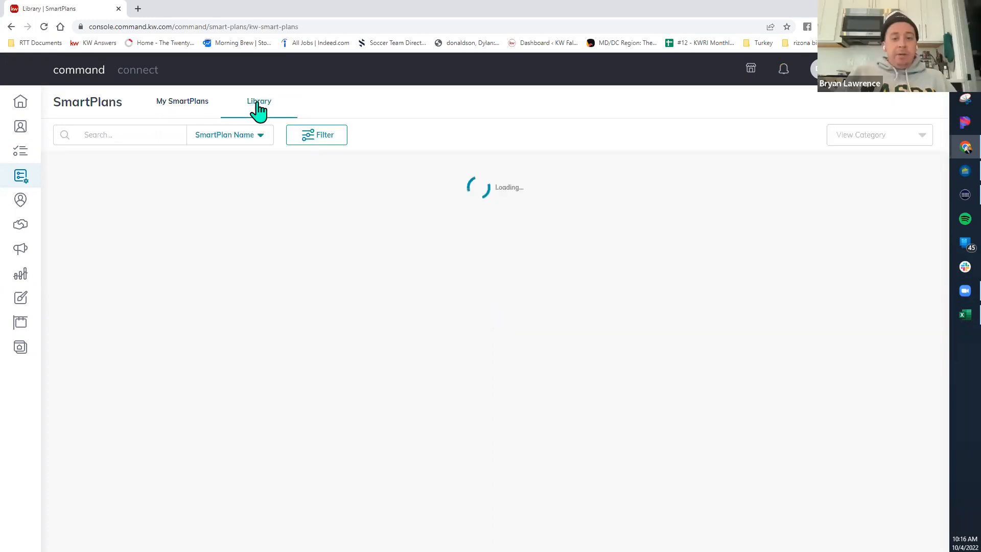
pyautogui.click(256, 137)
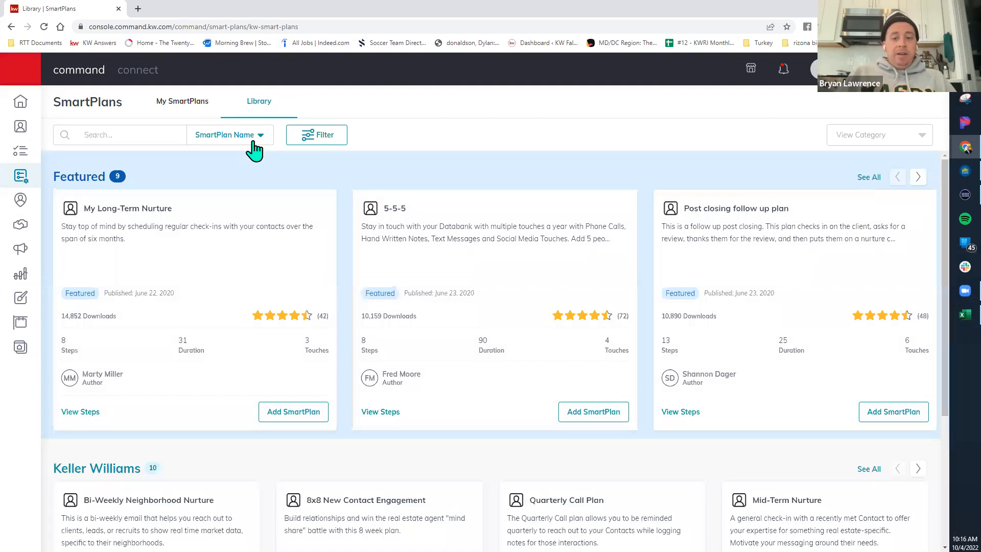
pyautogui.click(220, 188)
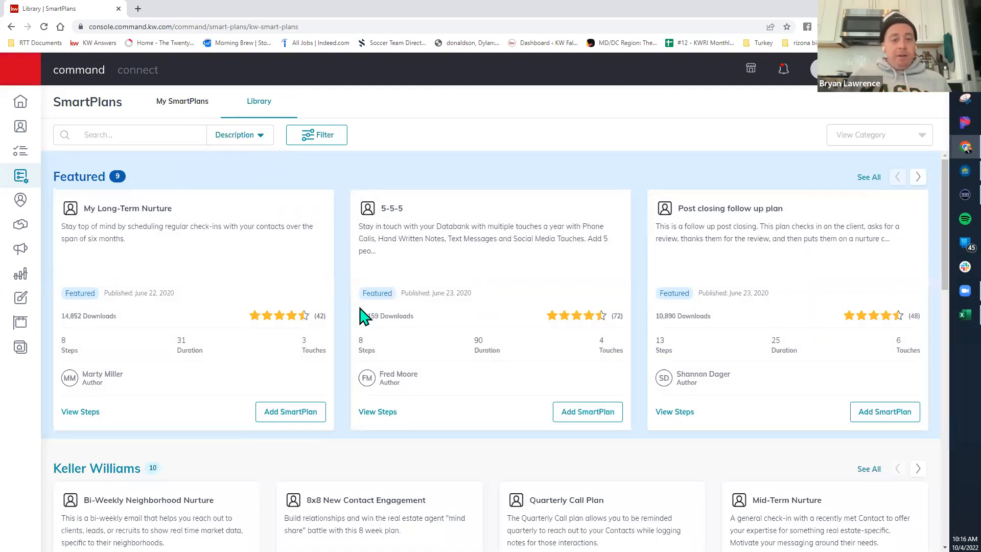
pyautogui.scroll(-2, 363, 316)
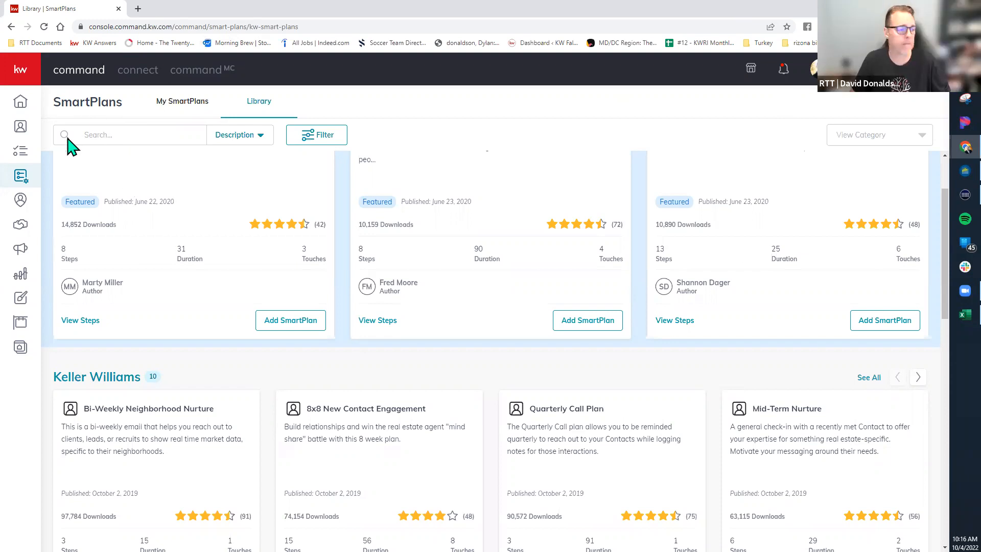
pyautogui.click(122, 140)
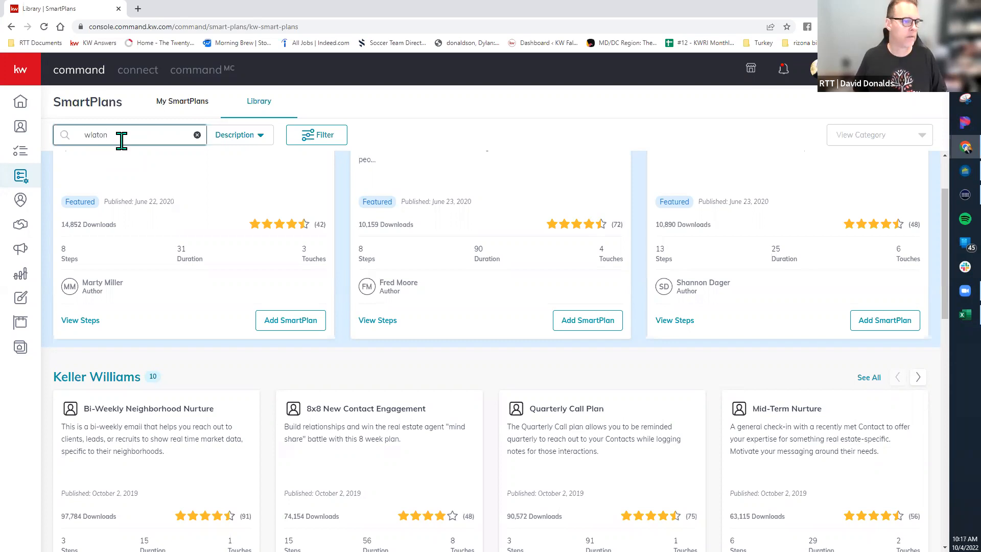
pyautogui.press('BackSpace')
pyautogui.press('BackSpace')
pyautogui.press('BackSpace')
pyautogui.press('BackSpace')
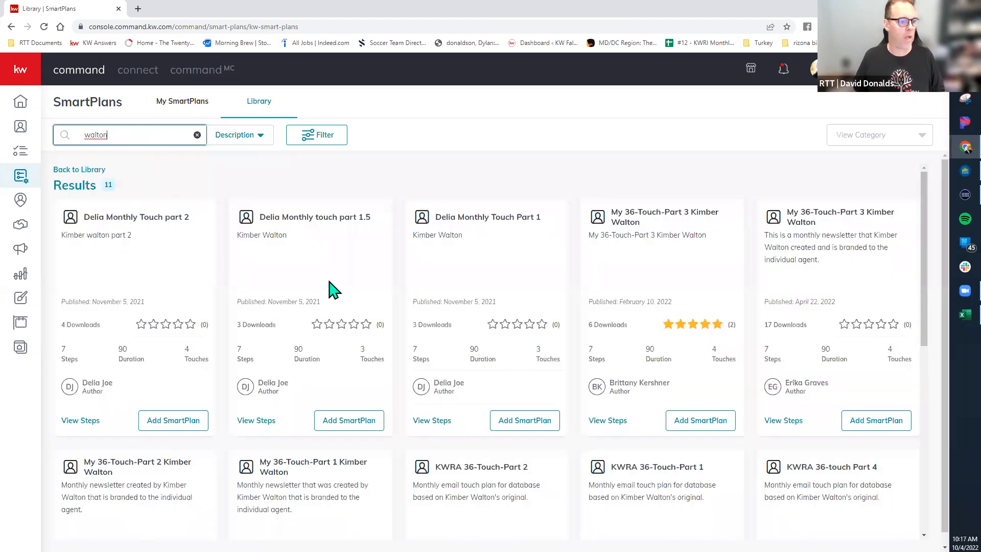
# Review the matching library SmartPlans and filter them to a rating of +5 stars.
pyautogui.scroll(-3, 731, 361)
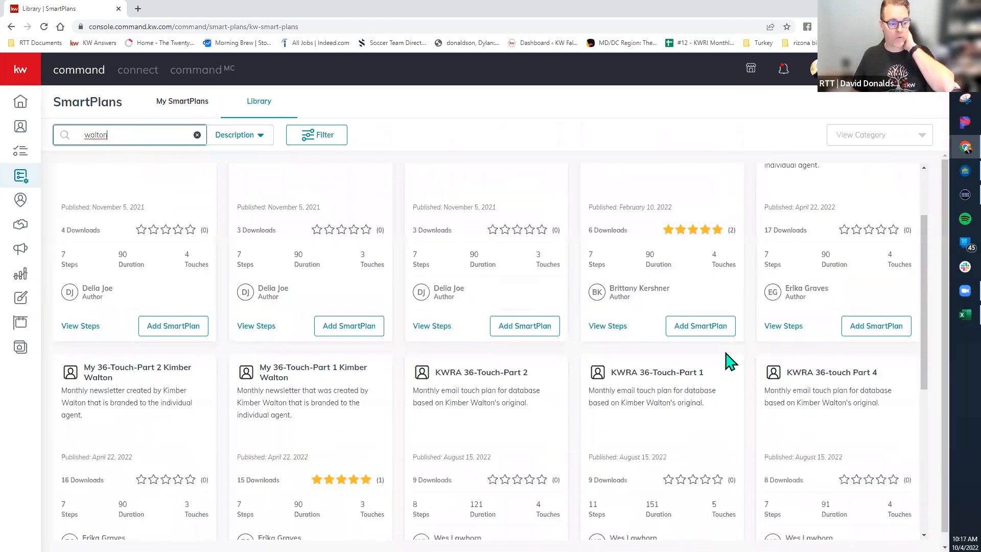
pyautogui.scroll(-3, 730, 361)
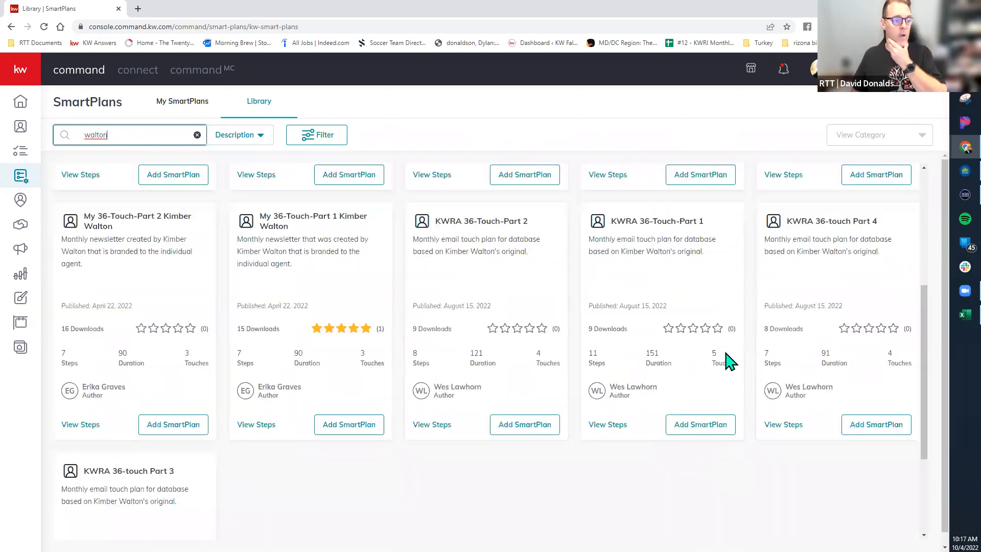
pyautogui.scroll(-2, 731, 362)
pyautogui.scroll(2, 730, 362)
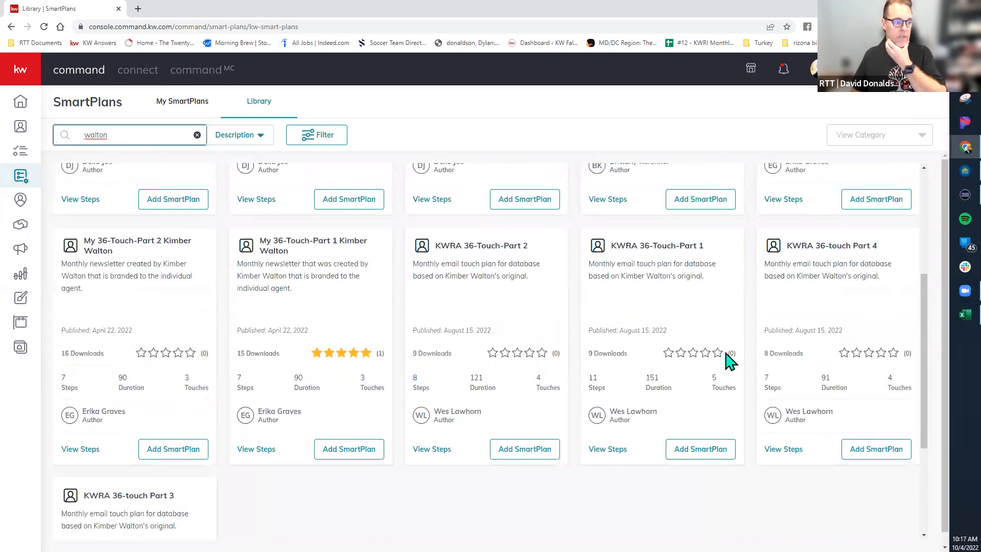
pyautogui.scroll(3, 730, 362)
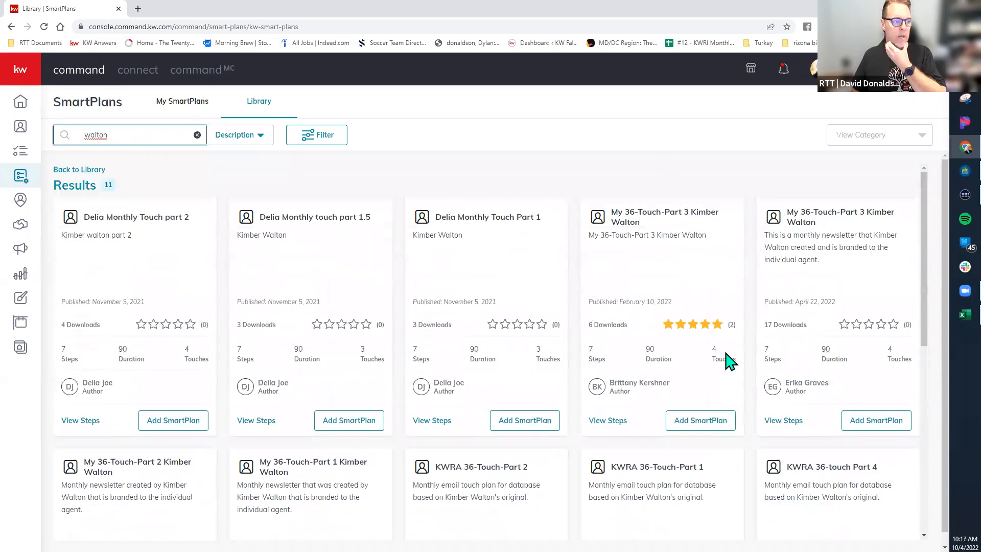
pyautogui.click(334, 138)
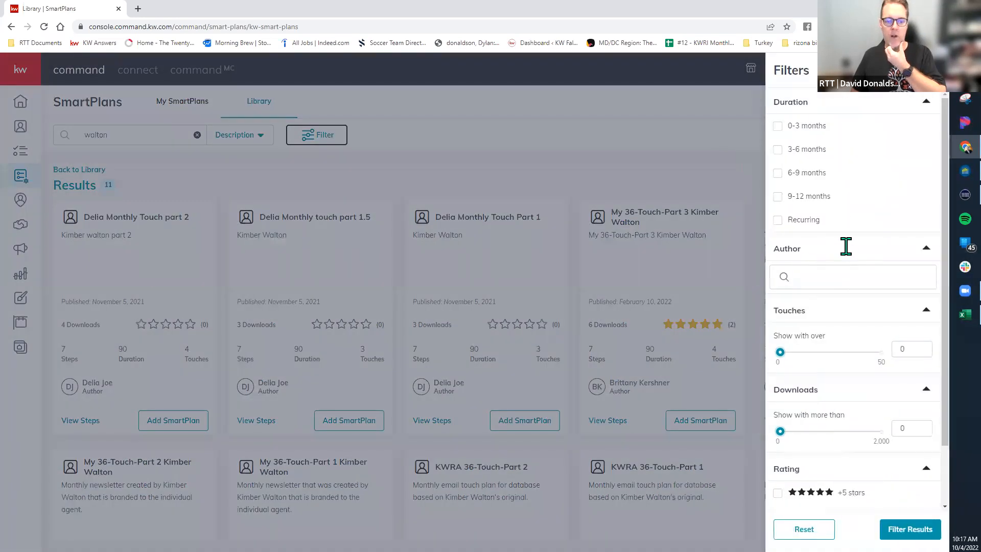
pyautogui.scroll(-2, 846, 255)
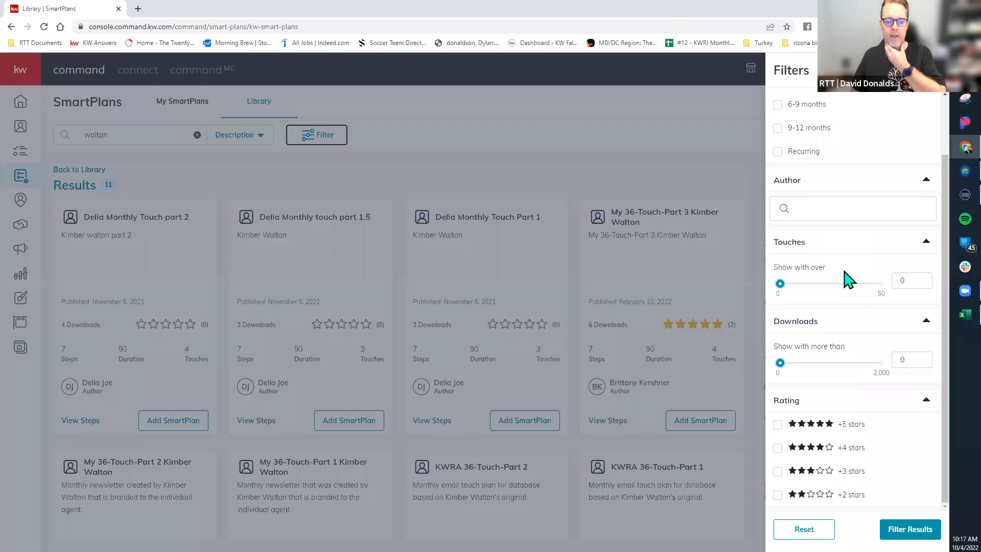
pyautogui.click(777, 425)
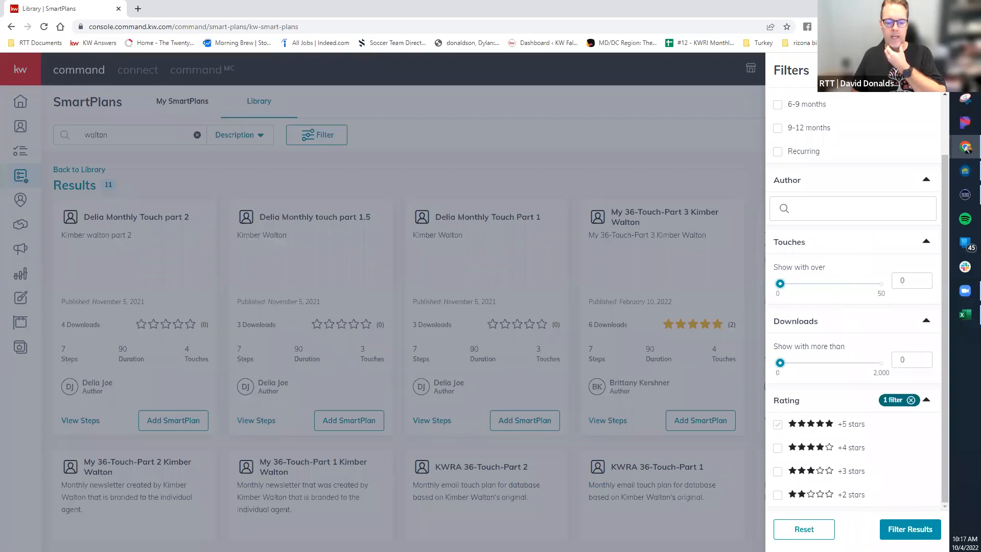
pyautogui.click(910, 528)
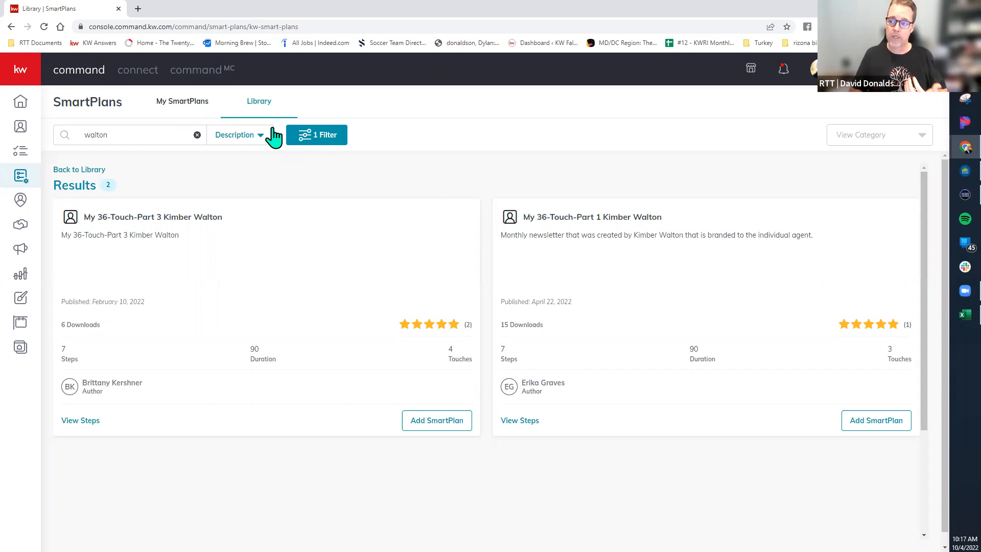
# Search My SmartPlans by name for "birth".
pyautogui.click(184, 113)
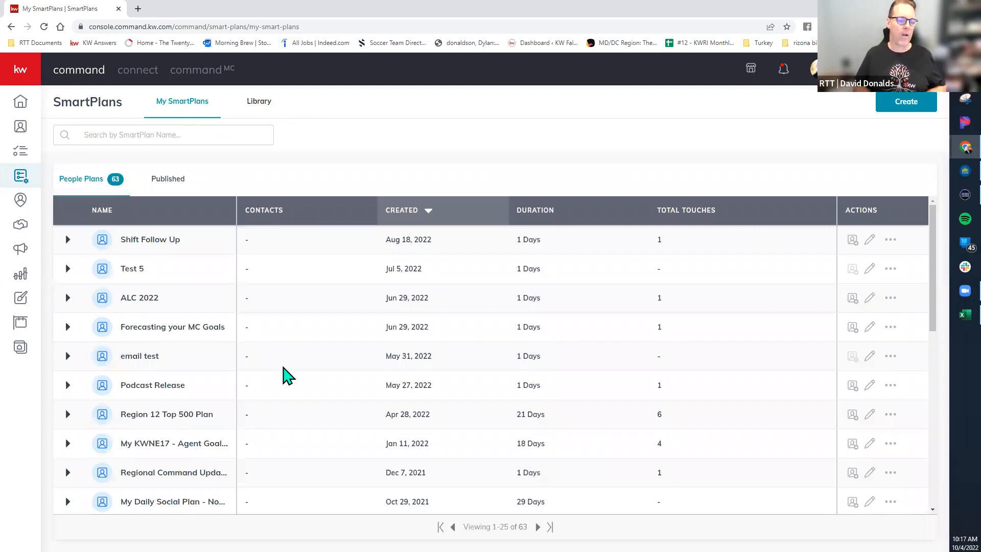
pyautogui.click(146, 139)
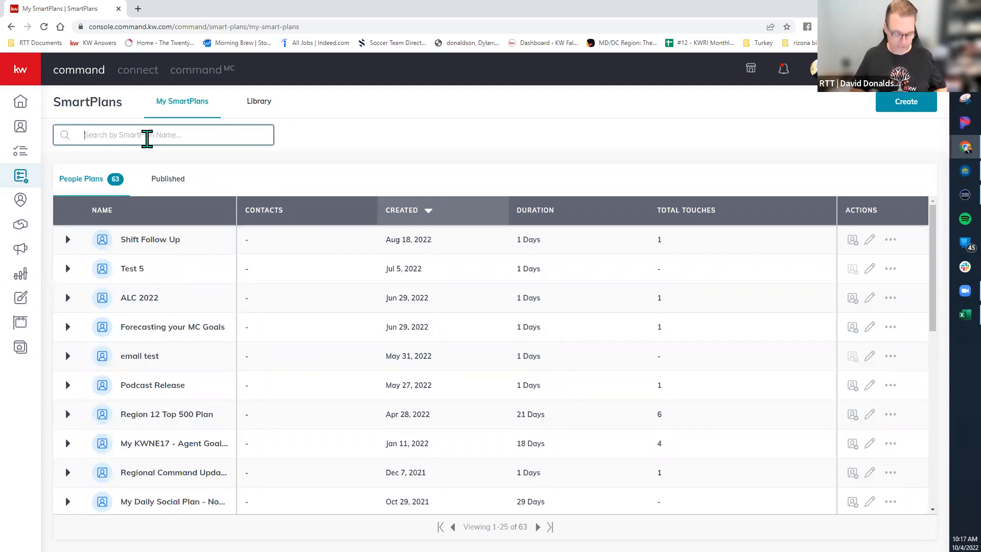
pyautogui.write('face')
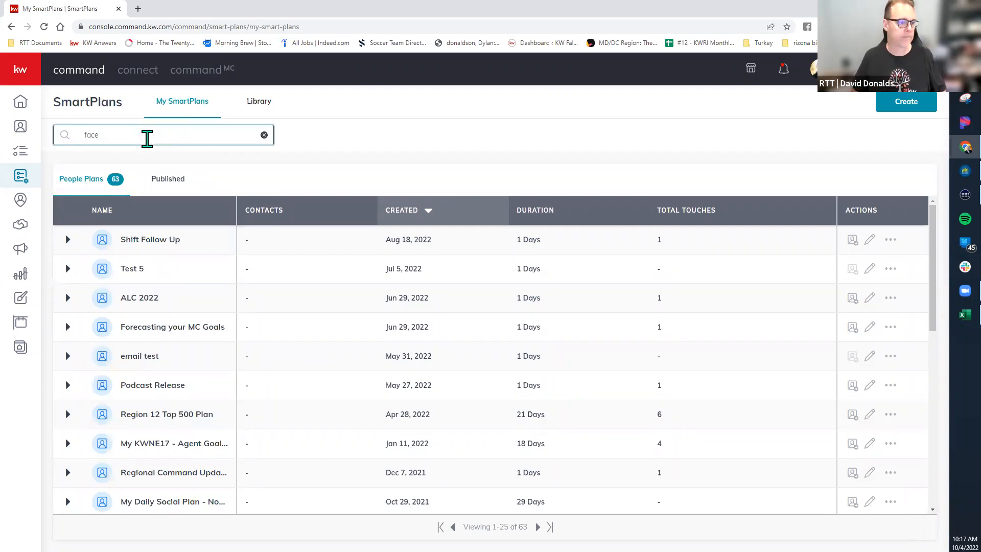
pyautogui.press('BackSpace')
pyautogui.press('BackSpace')
pyautogui.press('BackSpace')
pyautogui.press('BackSpace')
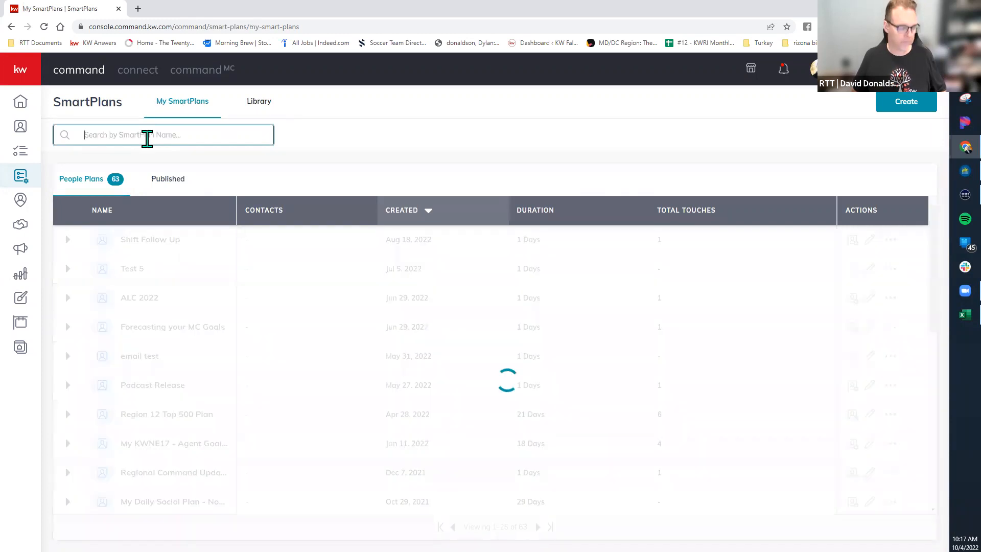
pyautogui.write('birth')
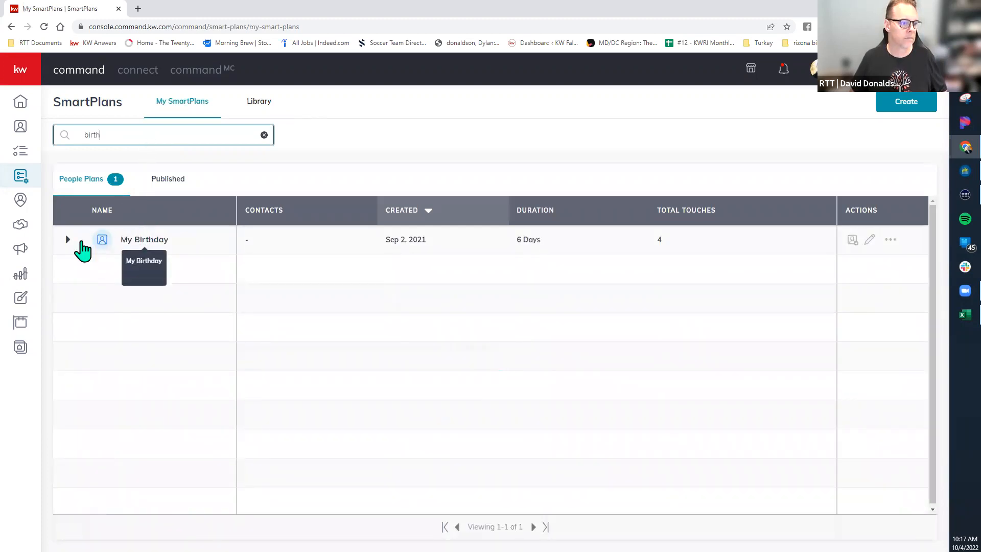
# Expand the My Birthday plan in the list and review its sequence of tasks, delays and messages.
pyautogui.click(68, 240)
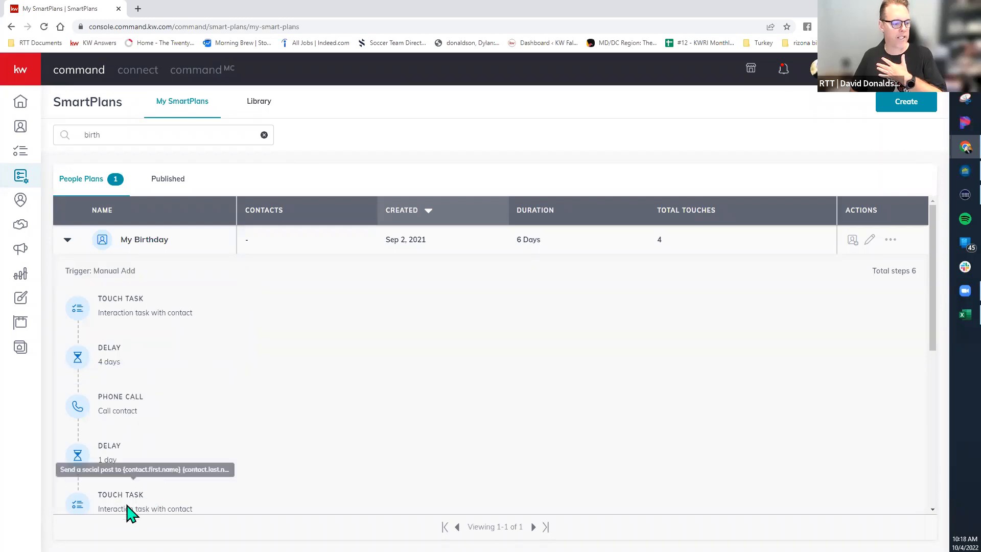
pyautogui.scroll(-2, 128, 511)
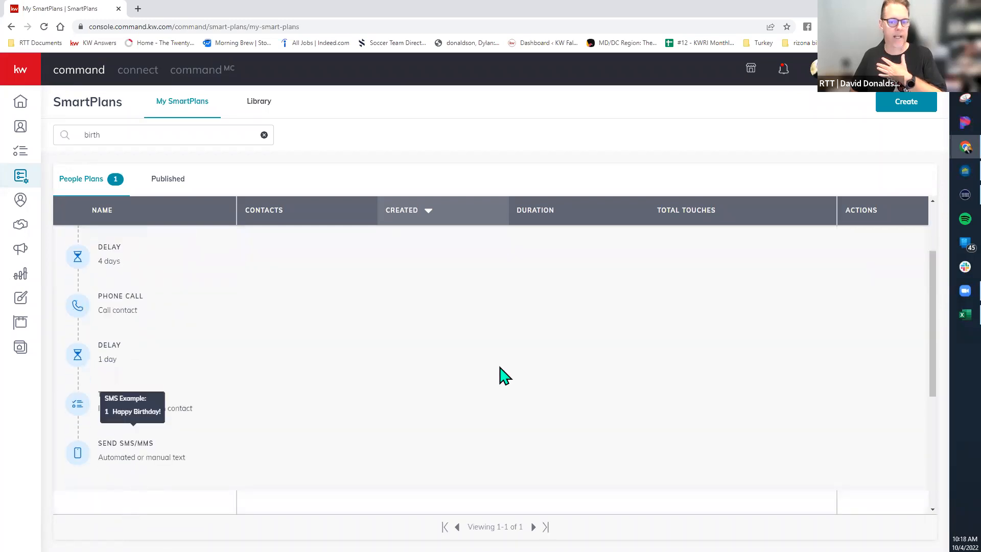
pyautogui.scroll(3, 501, 376)
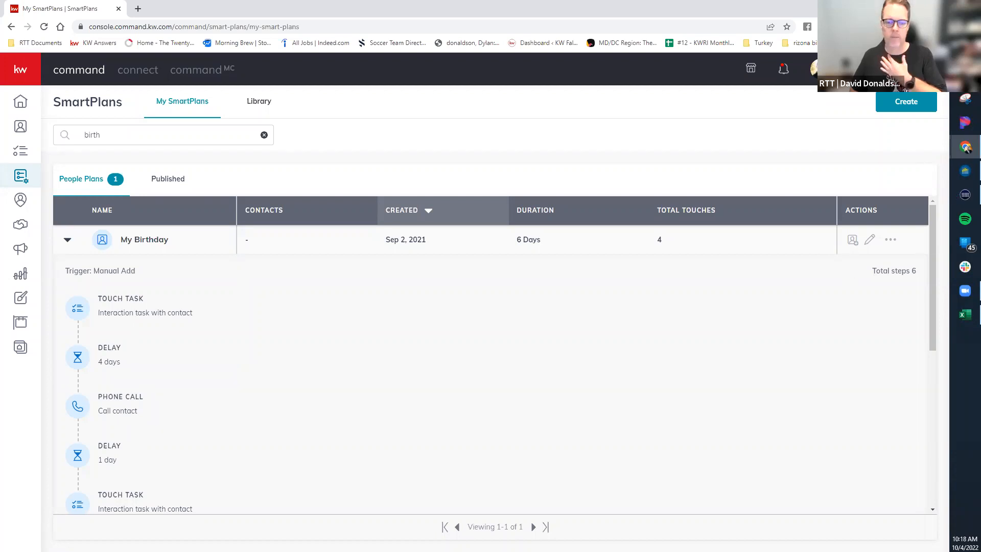
# Open the My Birthday plan for editing, examine its task descriptions and birthday text message, and return to the plan list.
pyautogui.click(869, 244)
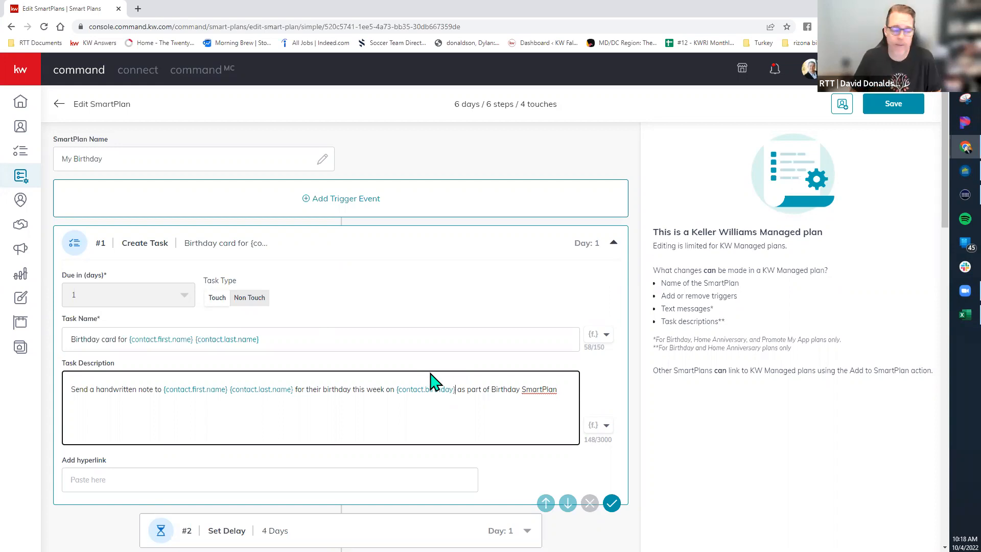
pyautogui.scroll(-4, 432, 380)
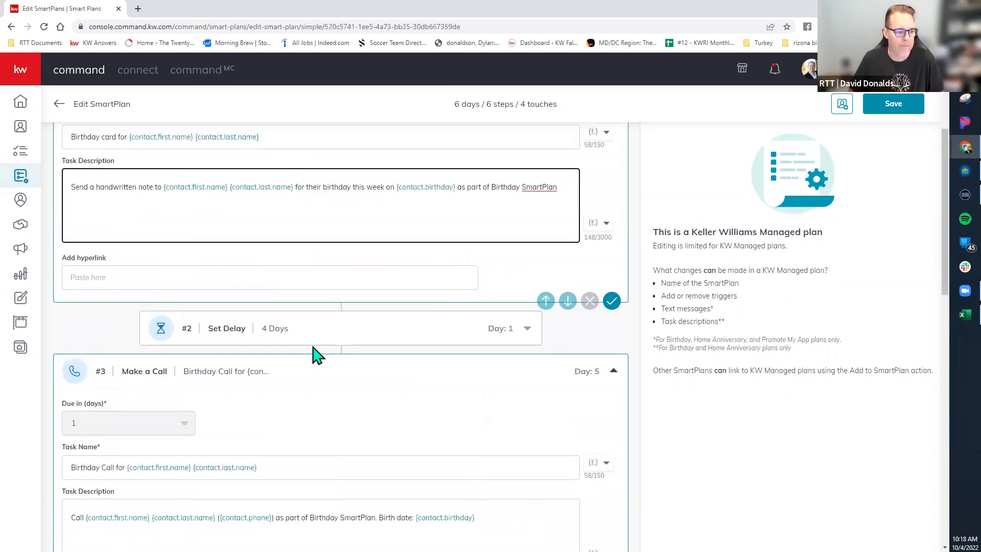
pyautogui.scroll(-3, 335, 420)
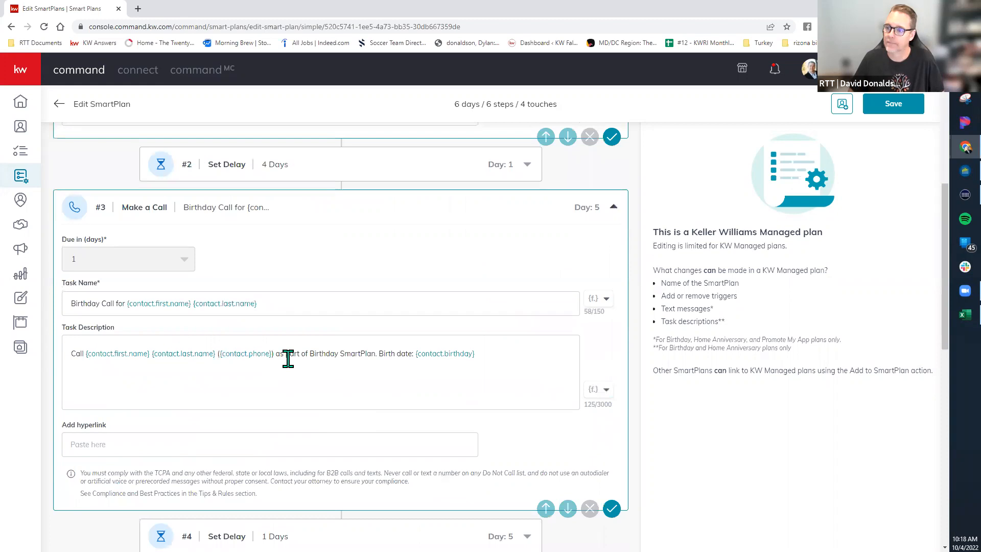
pyautogui.scroll(-7, 287, 359)
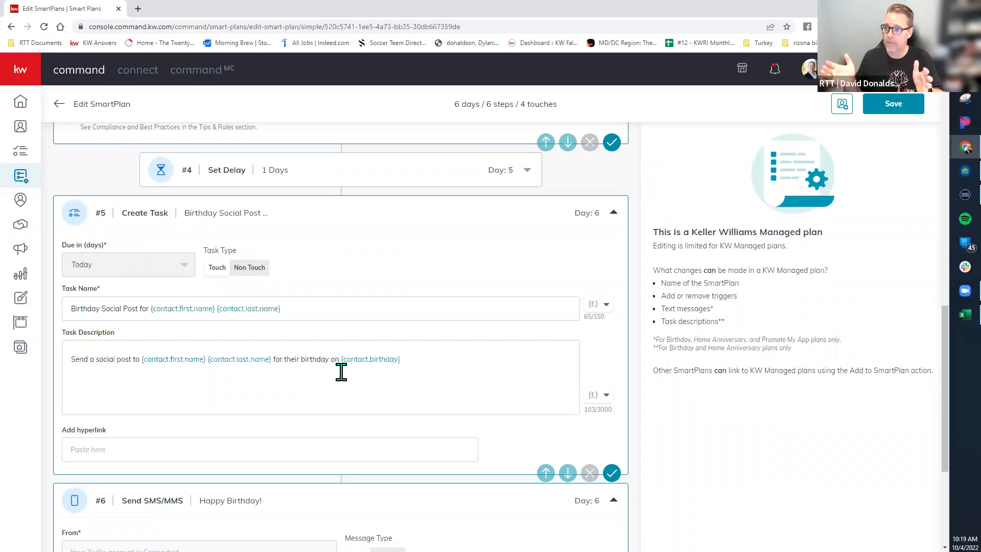
pyautogui.scroll(-4, 341, 372)
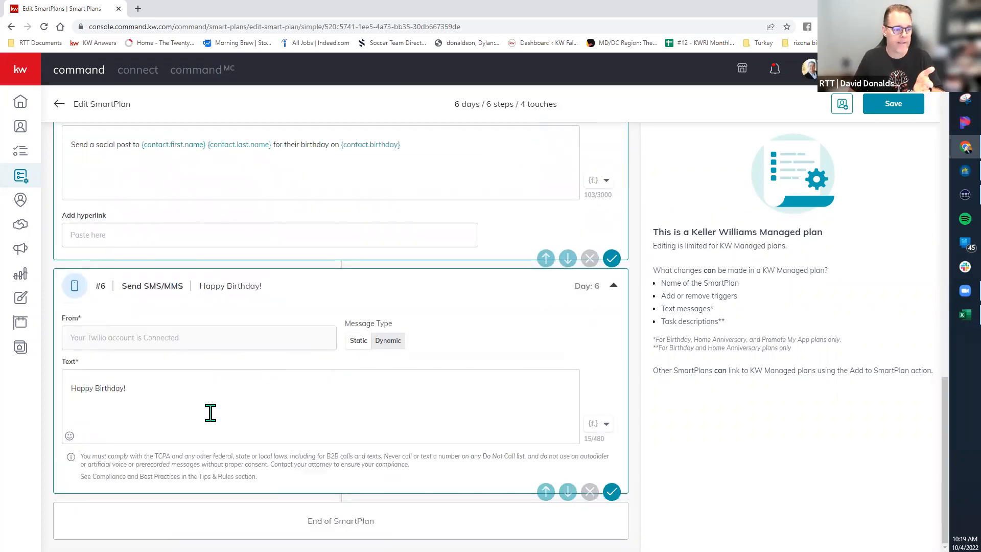
pyautogui.scroll(20, 215, 412)
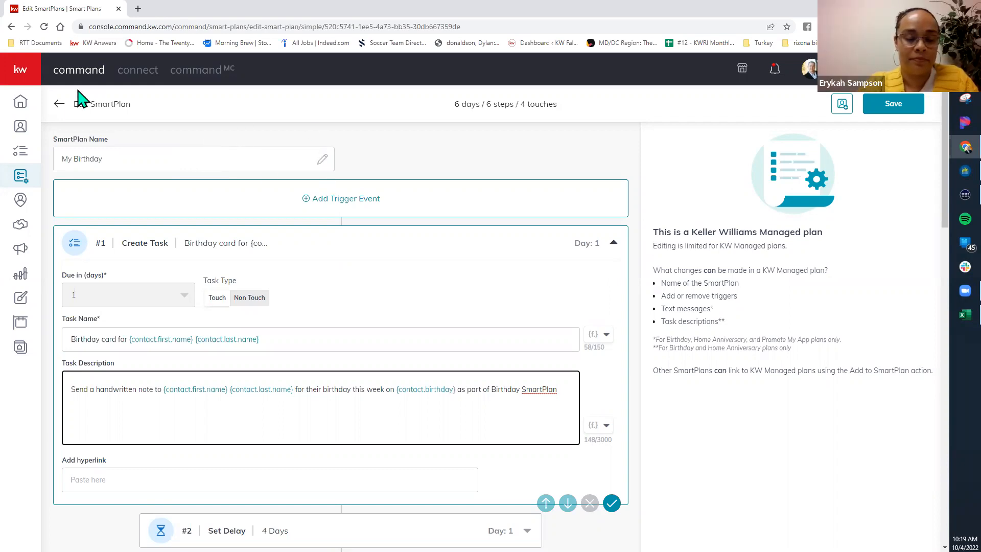
pyautogui.click(59, 104)
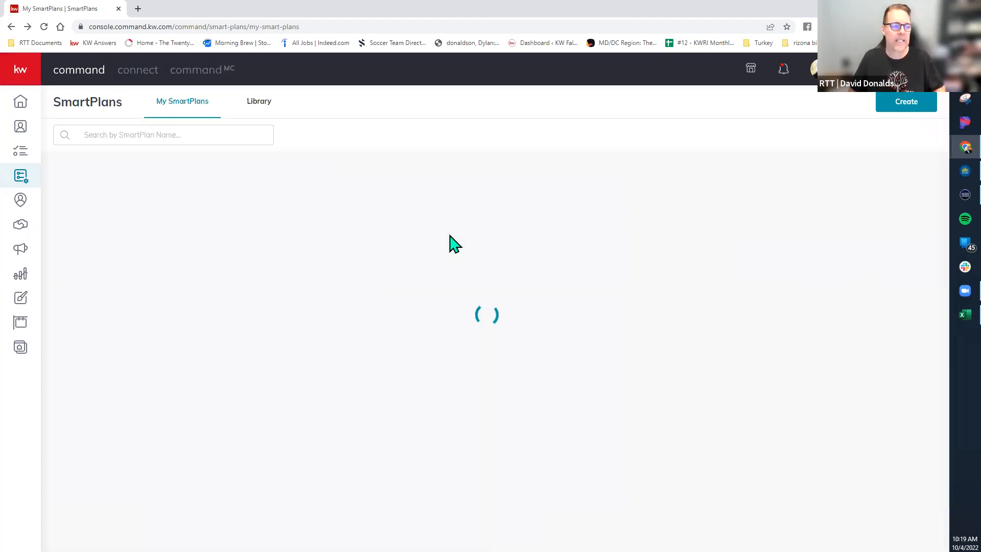
# Search My SmartPlans for "bi" and open the Bi-Weekly Neighborhood plan created Oct 2, 2019 for editing.
pyautogui.click(211, 135)
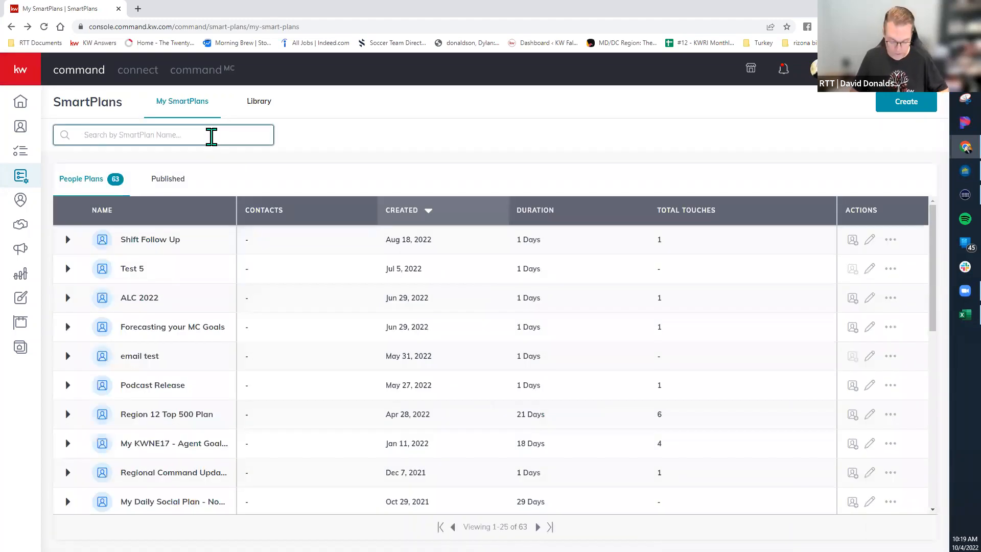
pyautogui.write('bi')
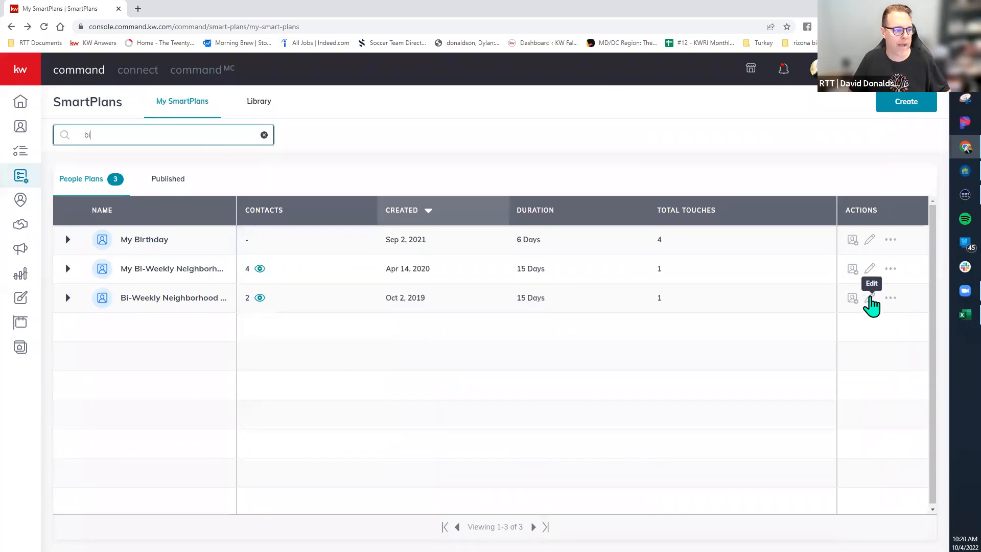
pyautogui.click(869, 299)
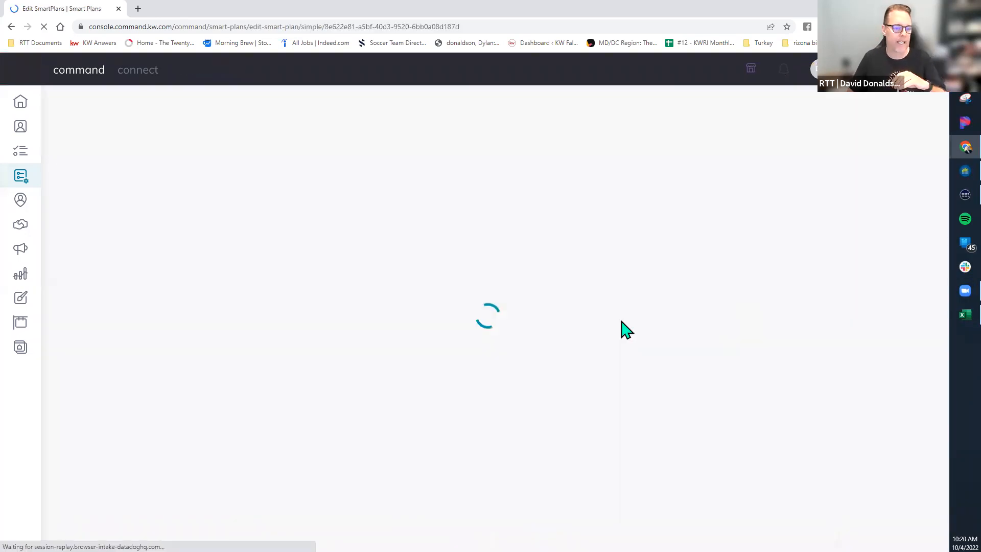
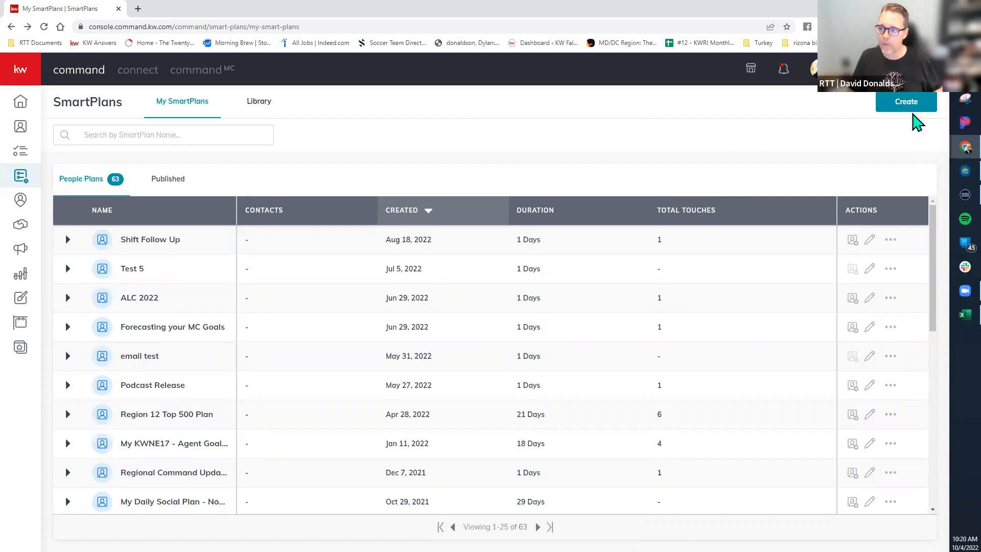
# Create a new SmartPlan with the unique name "test 7".
pyautogui.click(913, 112)
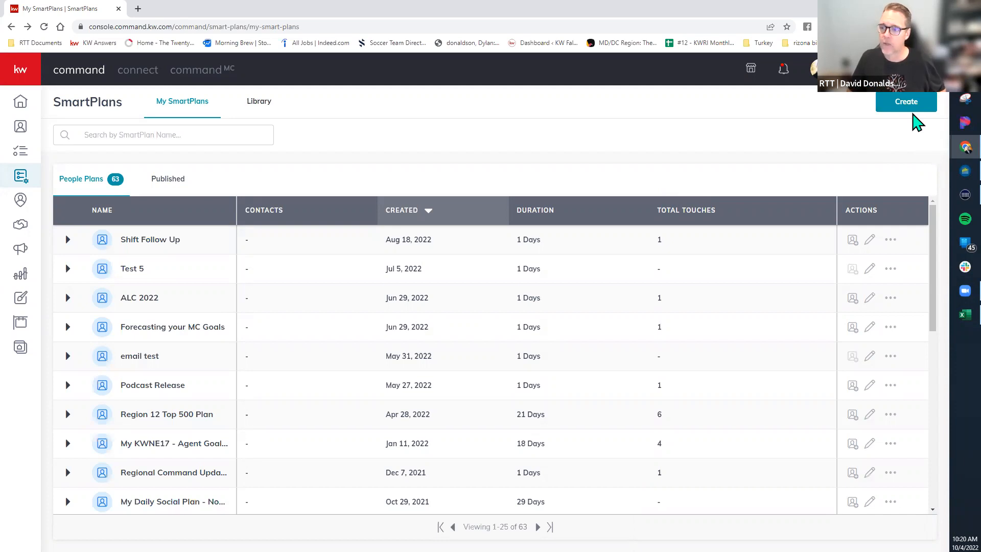
pyautogui.click(902, 116)
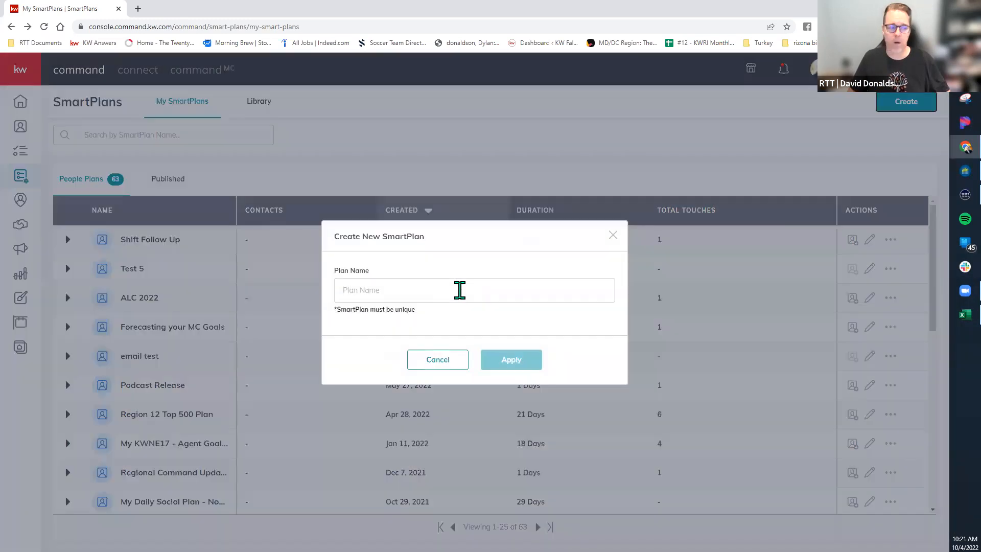
pyautogui.click(460, 290)
pyautogui.write('test')
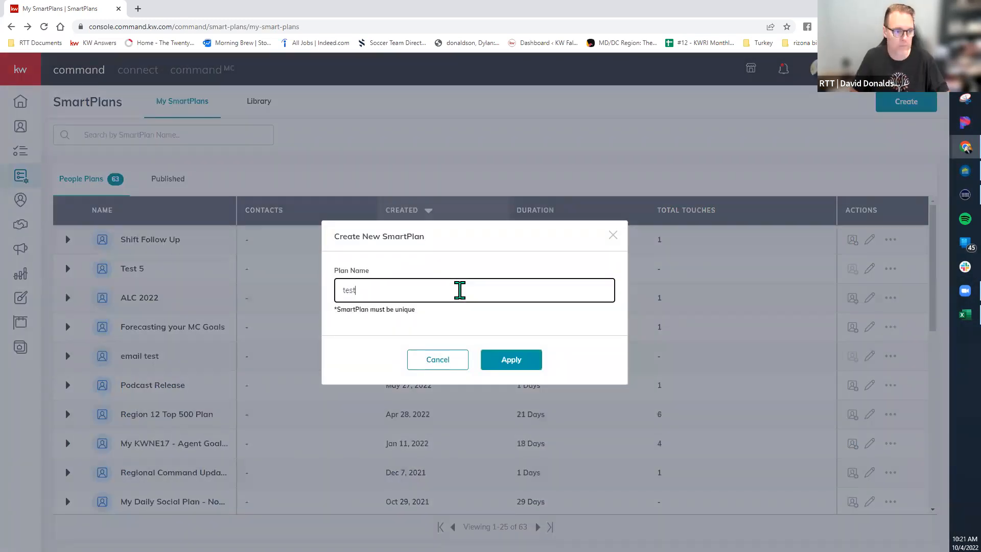
pyautogui.click(515, 370)
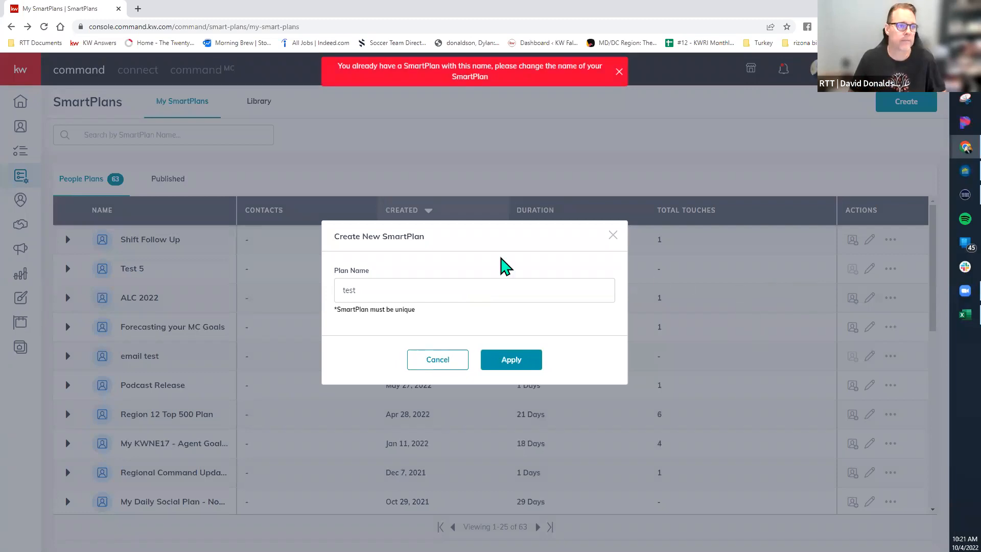
pyautogui.click(411, 290)
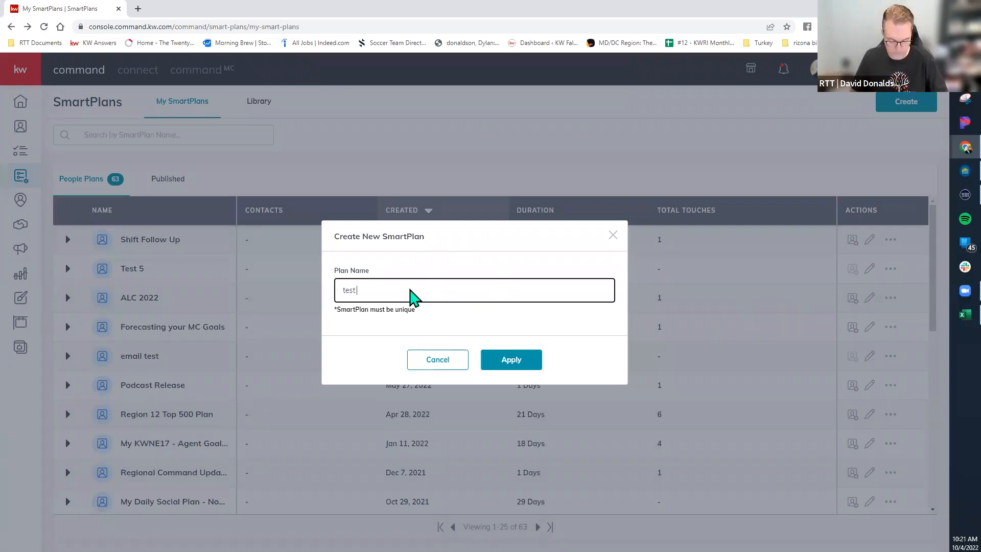
pyautogui.click(502, 360)
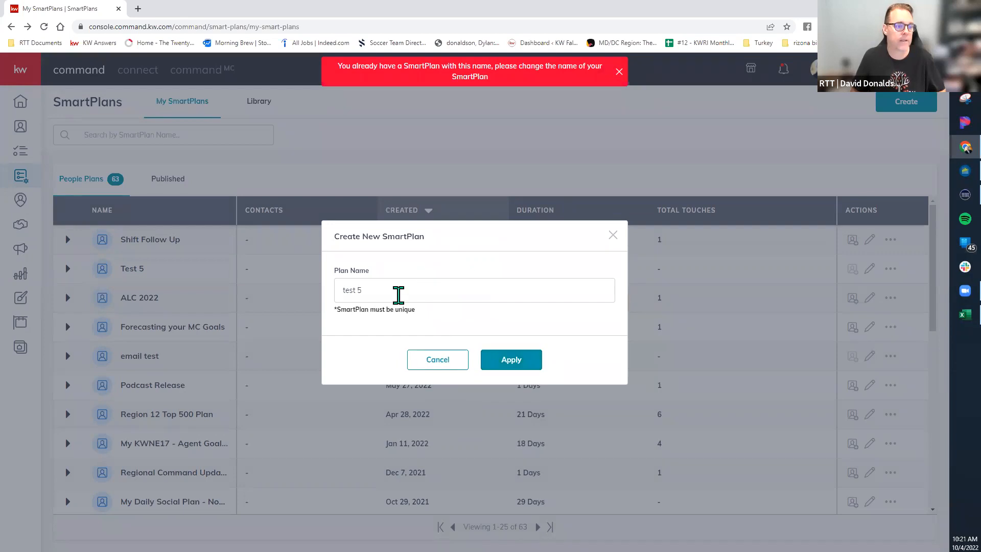
pyautogui.click(398, 295)
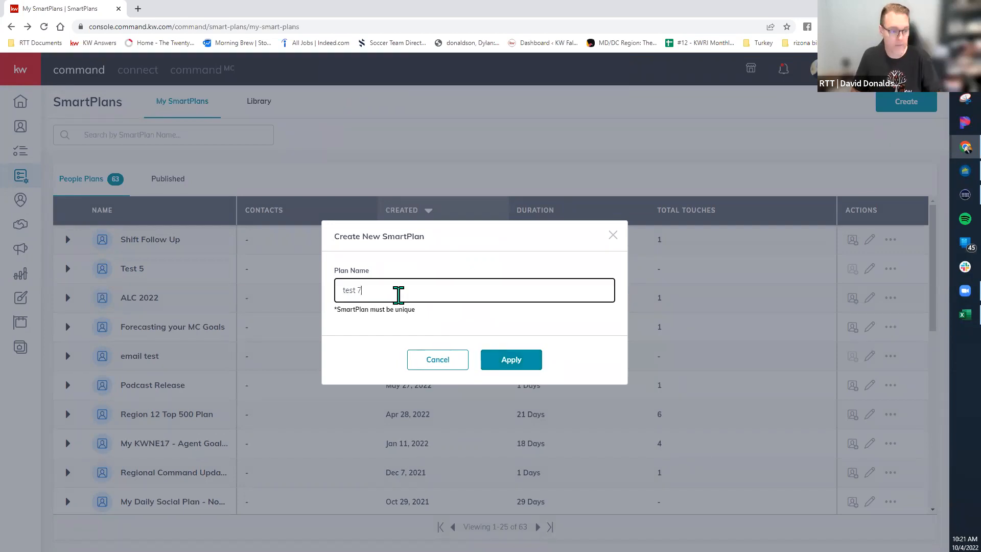
pyautogui.click(504, 369)
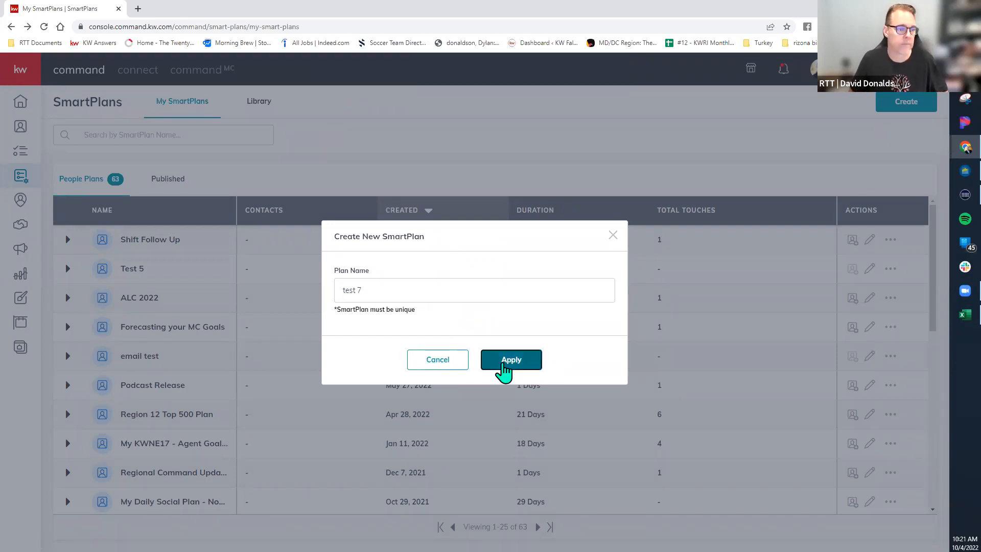
pyautogui.click(504, 368)
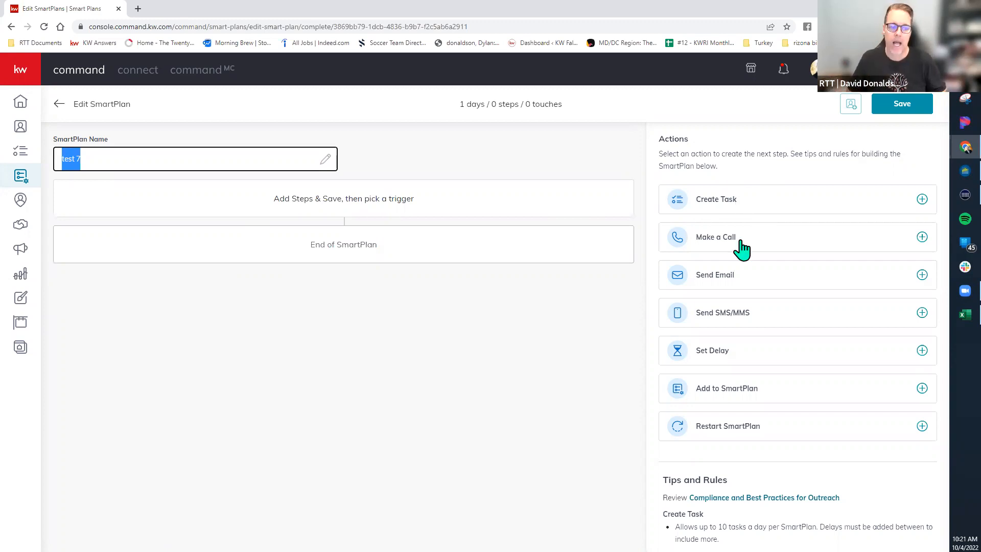
# Add Make a Call, Send Email and Send SMS/MMS actions to the test 7 plan.
pyautogui.moveTo(566, 255); pyautogui.dragTo(878, 244)
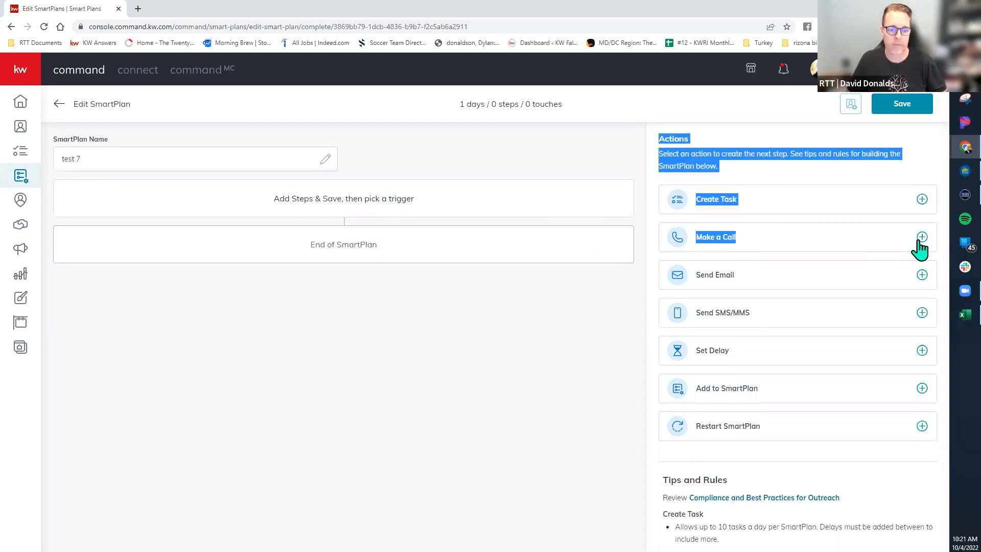
pyautogui.click(812, 244)
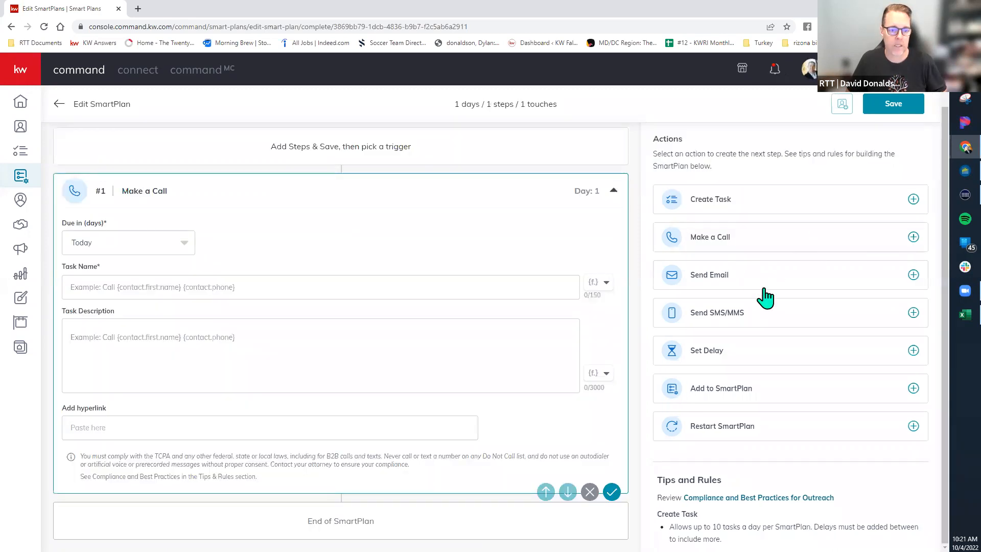
pyautogui.click(913, 276)
pyautogui.click(912, 314)
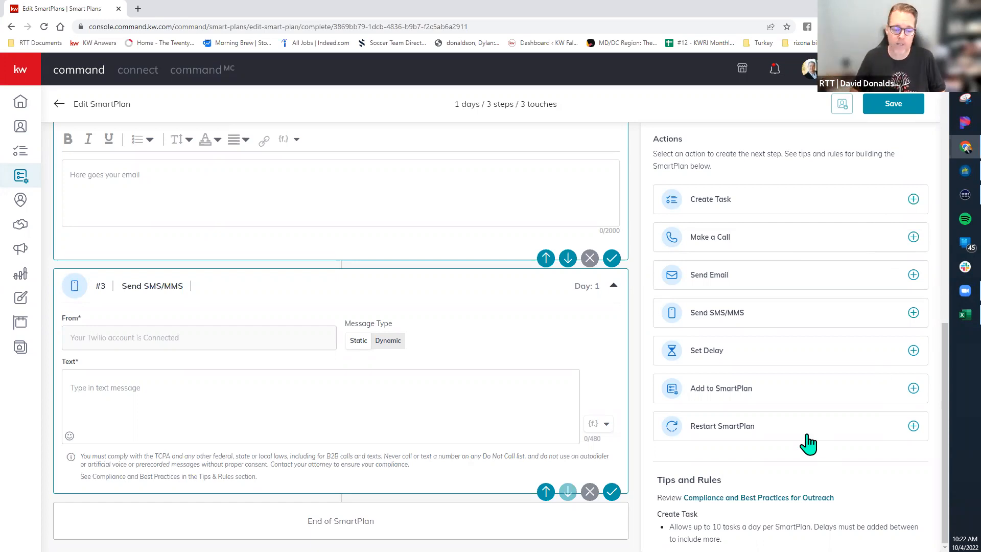
# Name the Make a Call task "buy birthday card" and enter a task description about getting a card for a specific person.
pyautogui.scroll(-5, 807, 443)
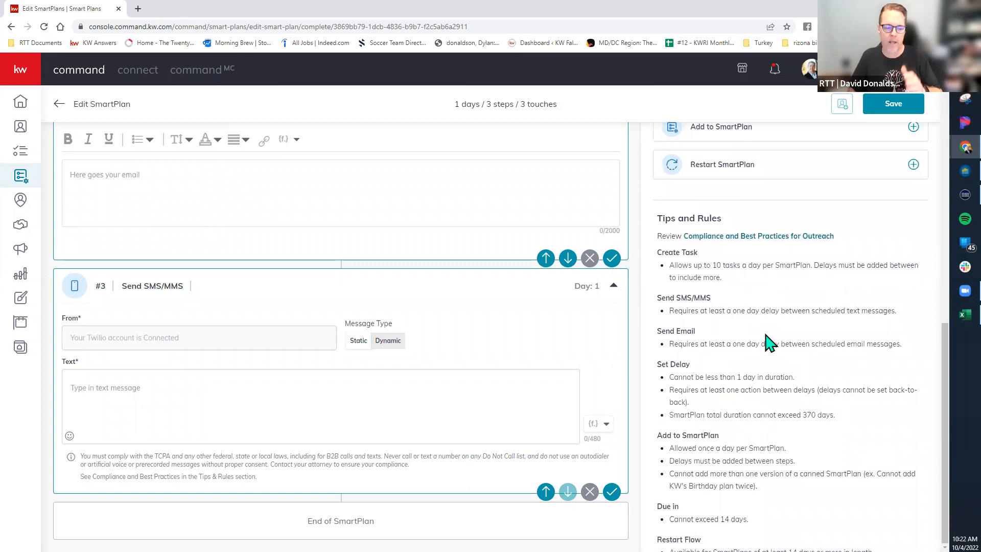
pyautogui.scroll(10, 466, 301)
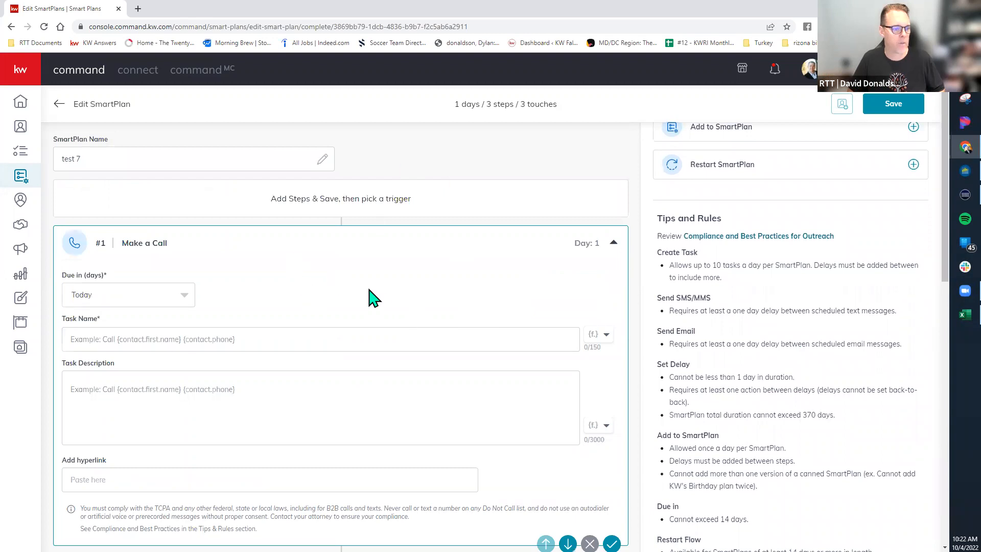
pyautogui.scroll(-1, 367, 296)
pyautogui.click(257, 303)
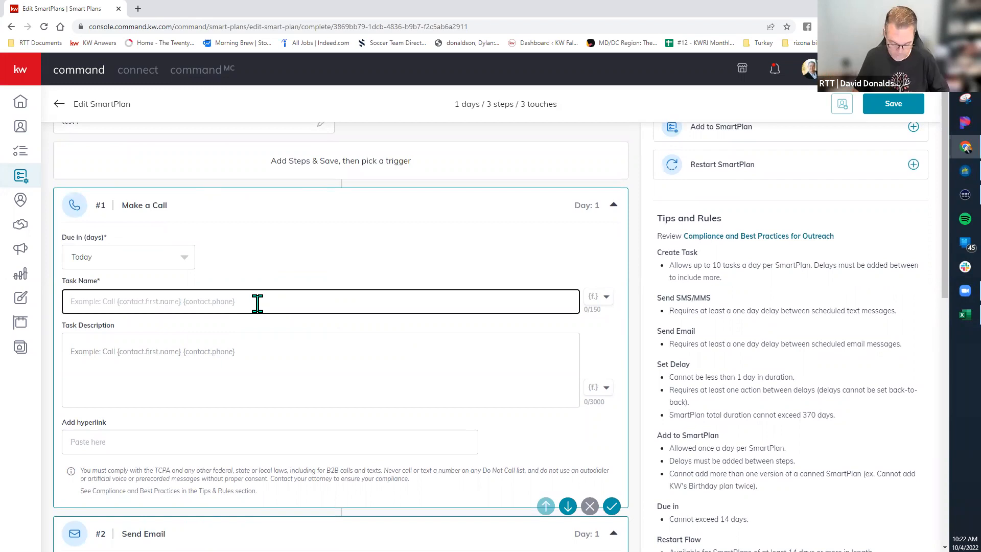
pyautogui.write('buy ')
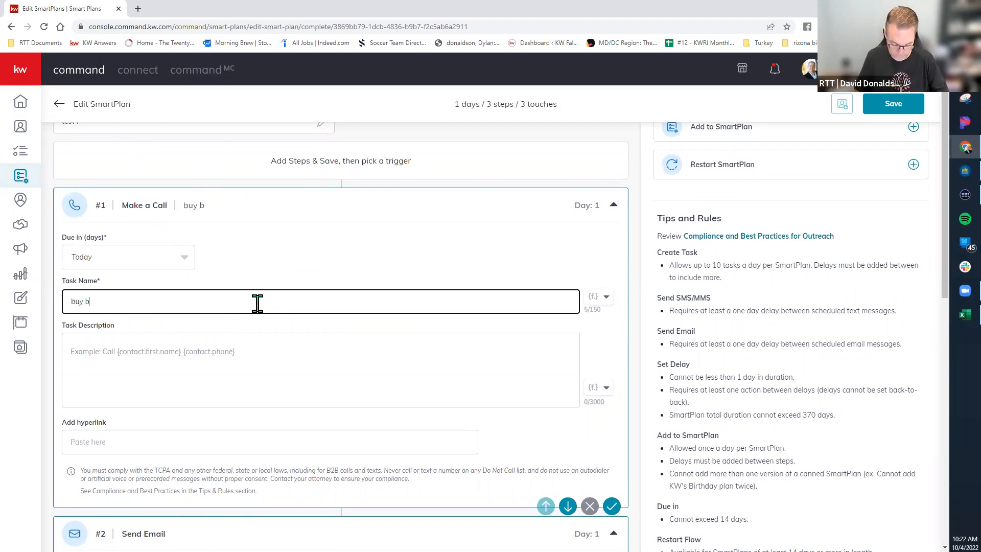
pyautogui.write('birthday card')
pyautogui.click(232, 362)
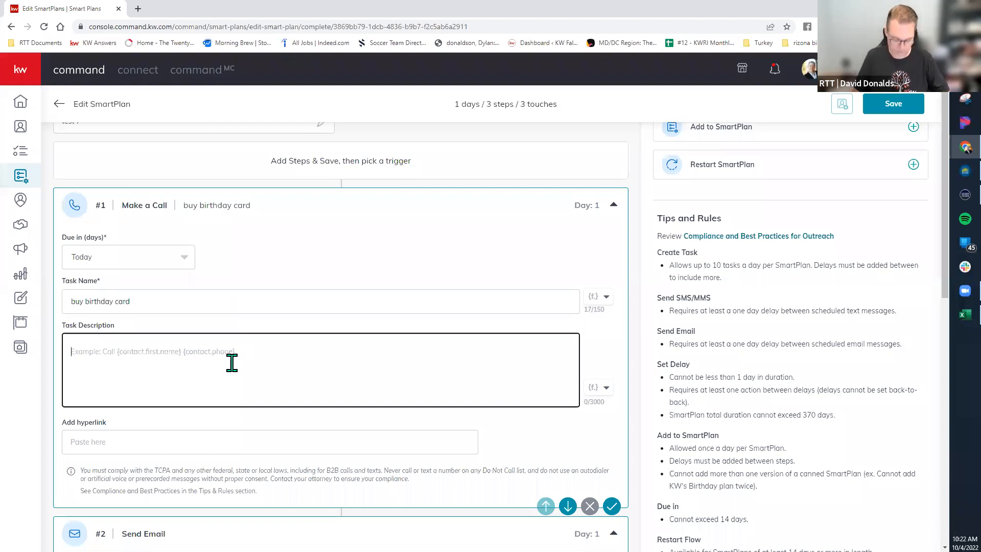
pyautogui.write('get')
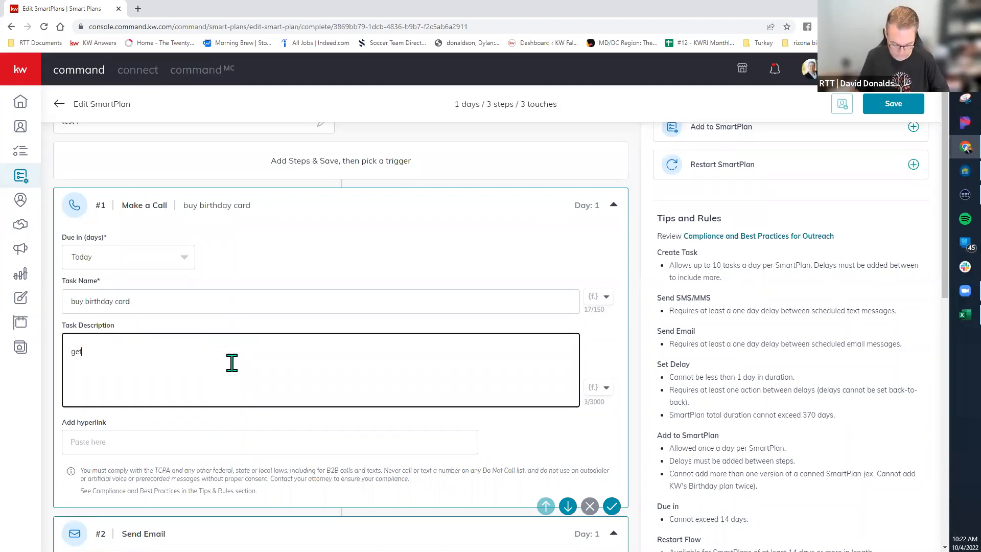
pyautogui.write(' card for Jen')
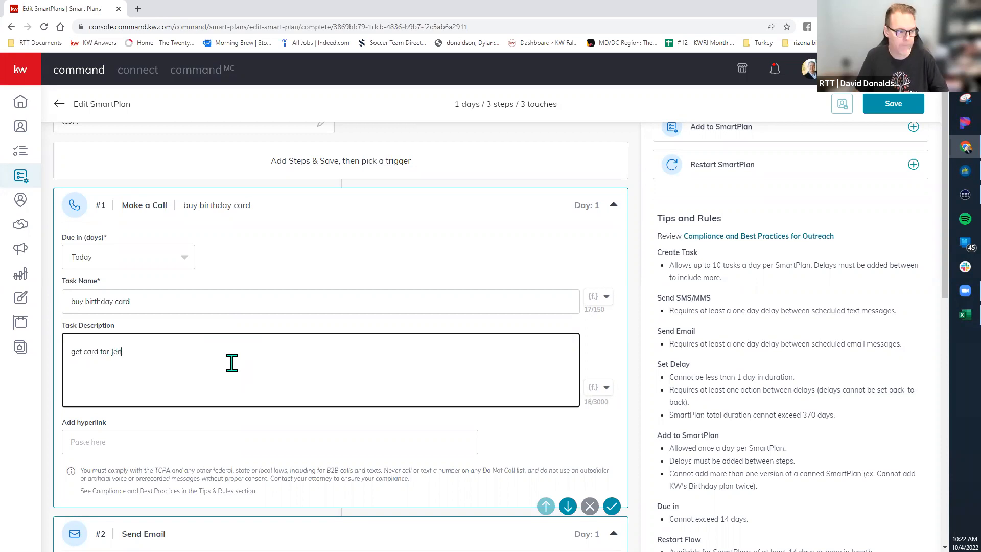
# Change the Make a Call task's name to "buy birthday cards".
pyautogui.scroll(-3, 232, 362)
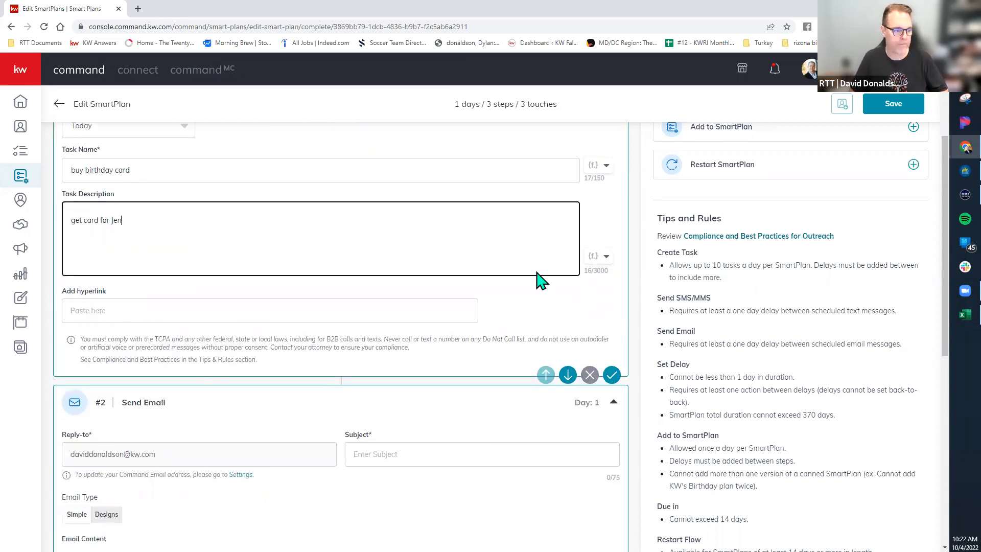
pyautogui.scroll(4, 280, 284)
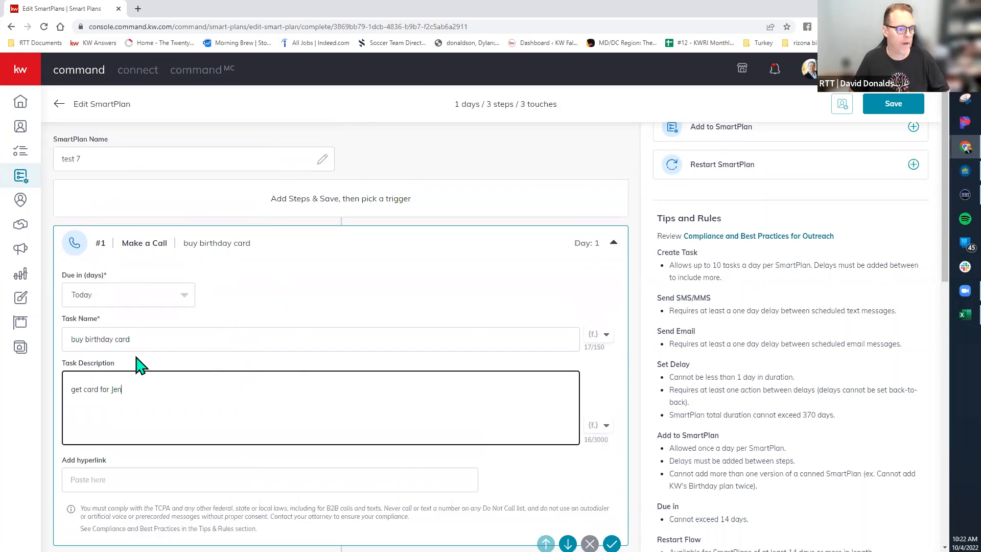
pyautogui.moveTo(139, 339); pyautogui.dragTo(45, 333)
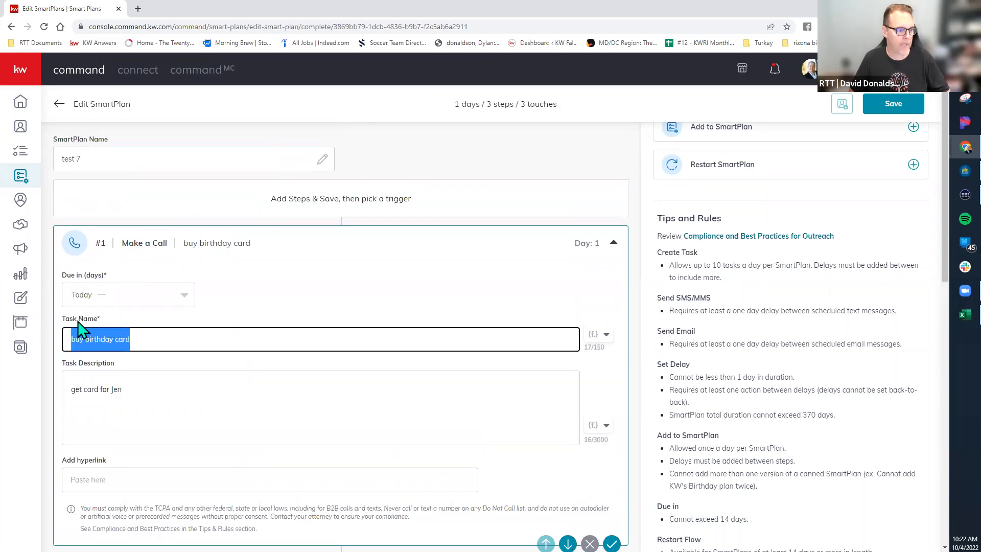
pyautogui.click(162, 337)
pyautogui.write('s')
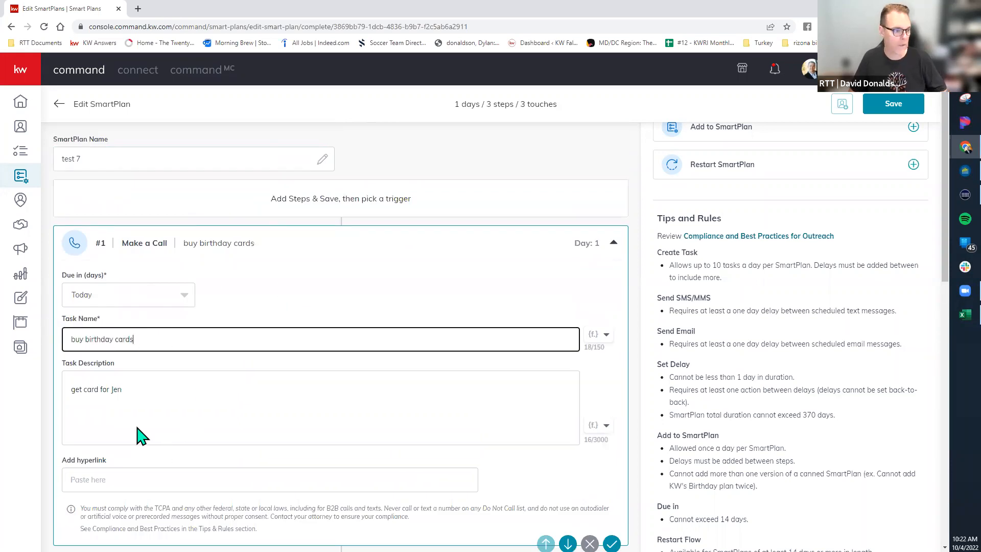
# Change the call task's description to "get card for clients" and enter "ama" as its hyperlink.
pyautogui.click(137, 389)
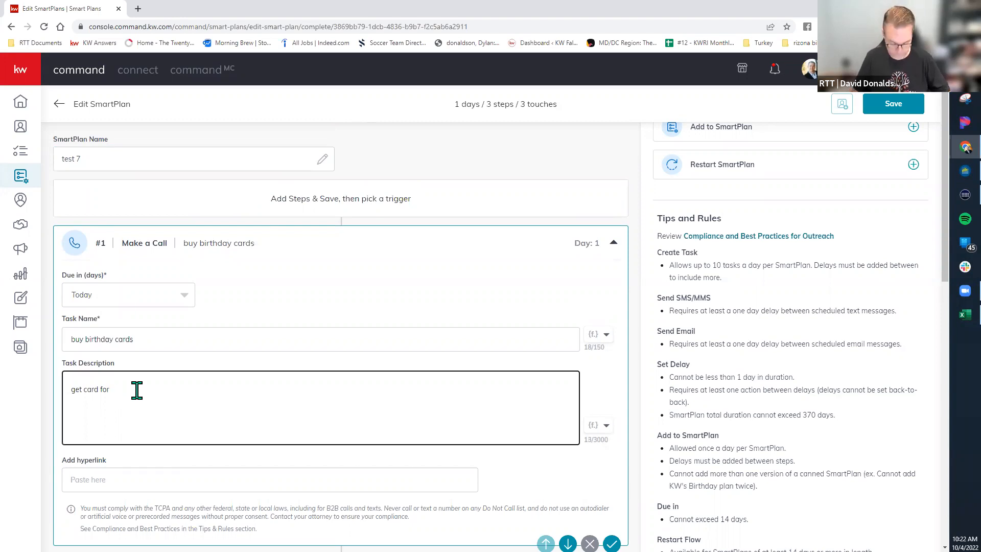
pyautogui.write('get card for clients')
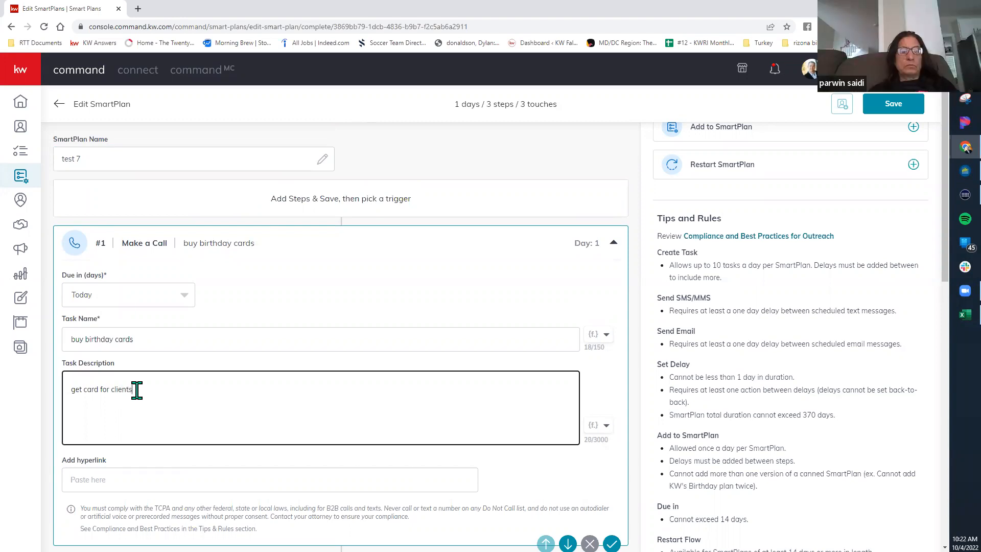
pyautogui.click(127, 481)
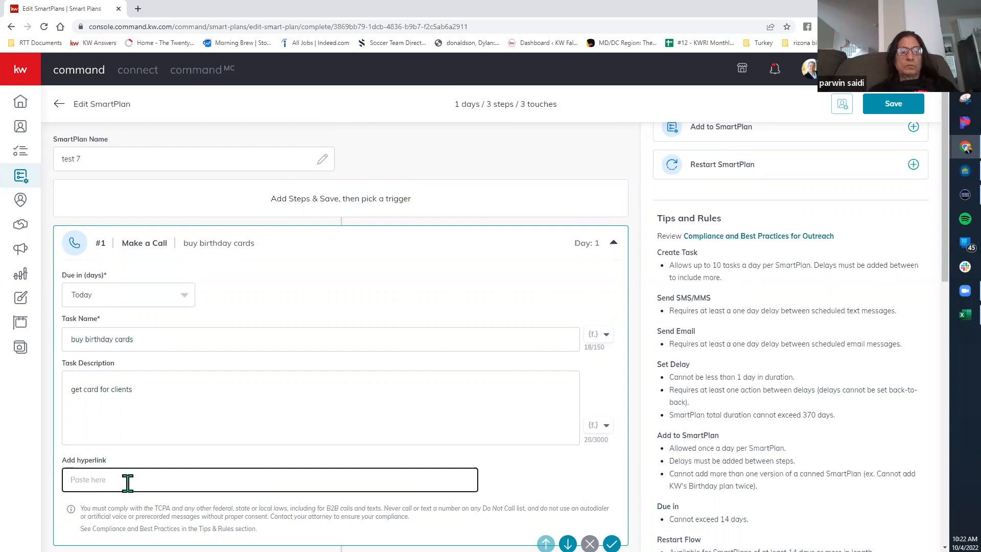
pyautogui.write('ama')
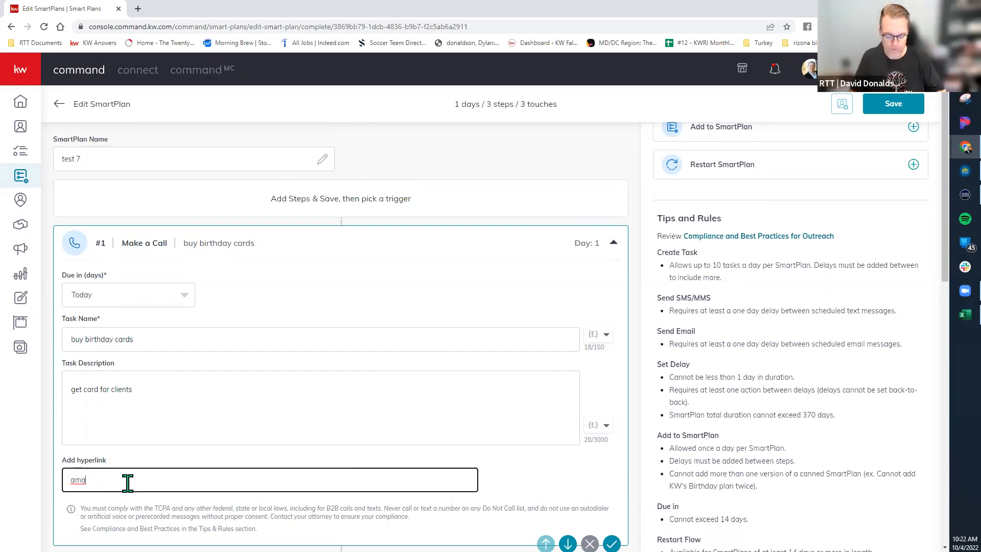
# Give the Send Email step the subject "hi" and the content "hi" followed by the contact.first.name placeholder.
pyautogui.scroll(-5, 127, 481)
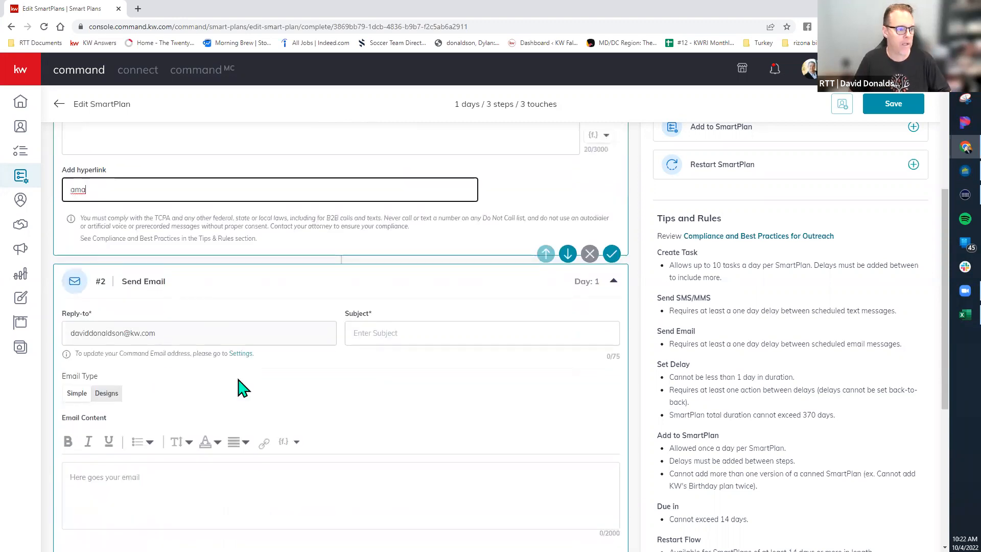
pyautogui.click(381, 335)
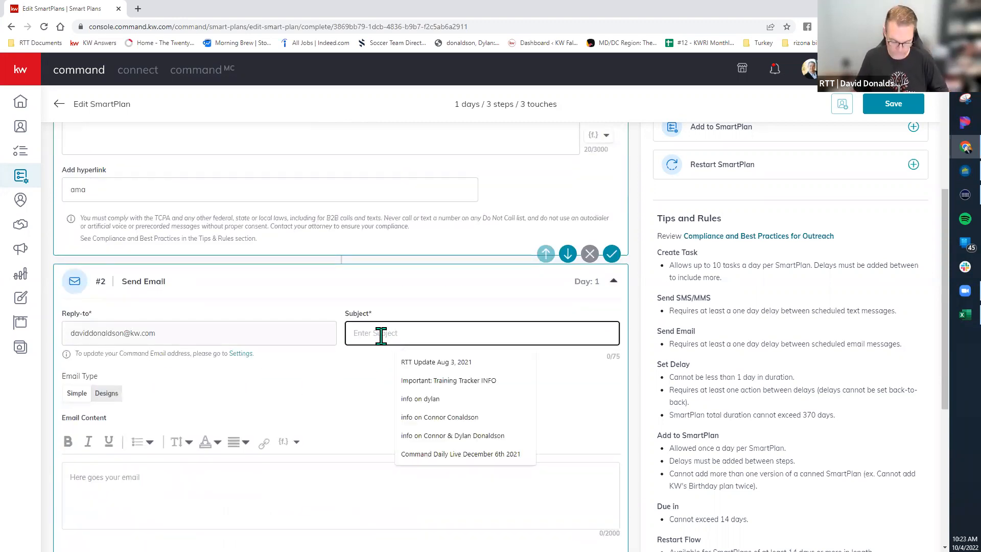
pyautogui.write('hi')
pyautogui.scroll(-3, 379, 335)
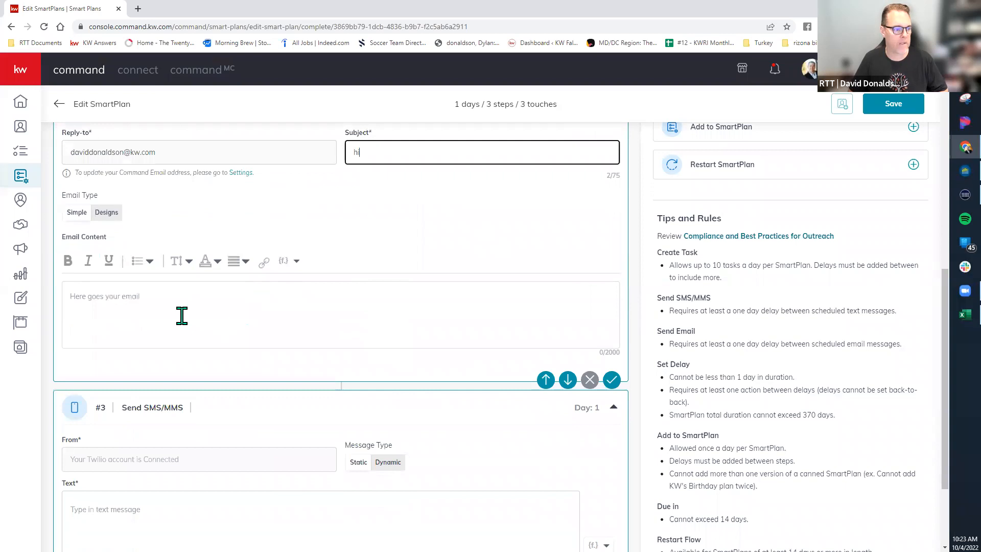
pyautogui.click(144, 302)
pyautogui.write('hi')
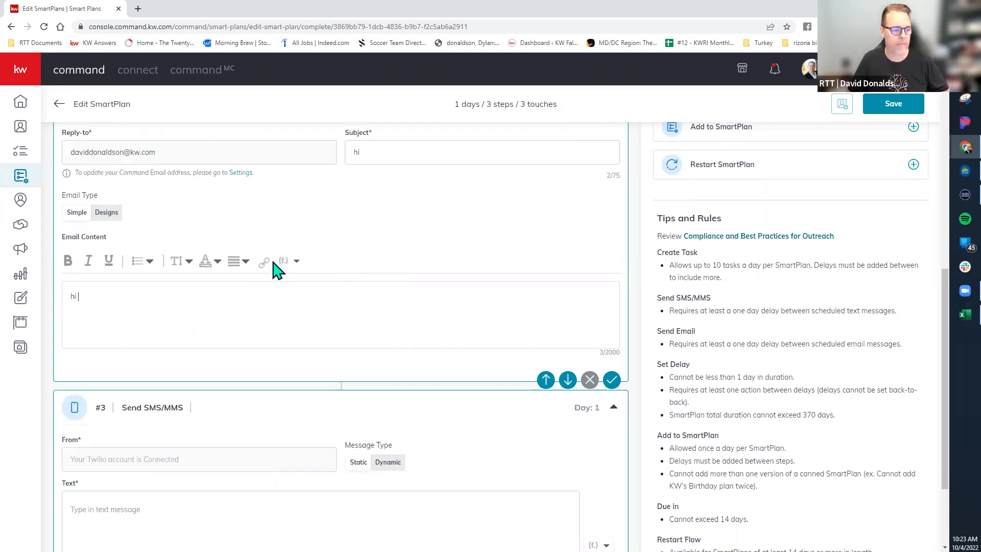
pyautogui.click(296, 263)
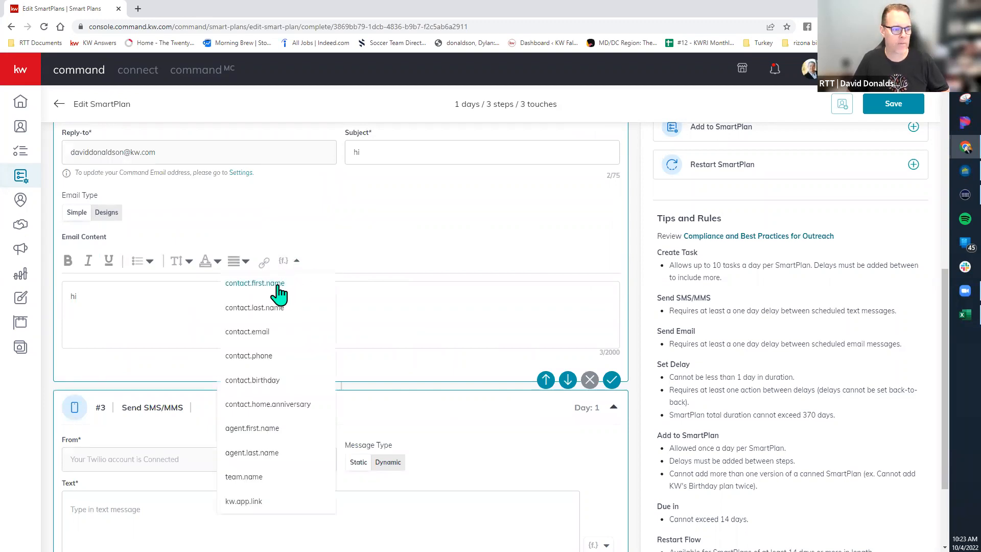
pyautogui.click(275, 284)
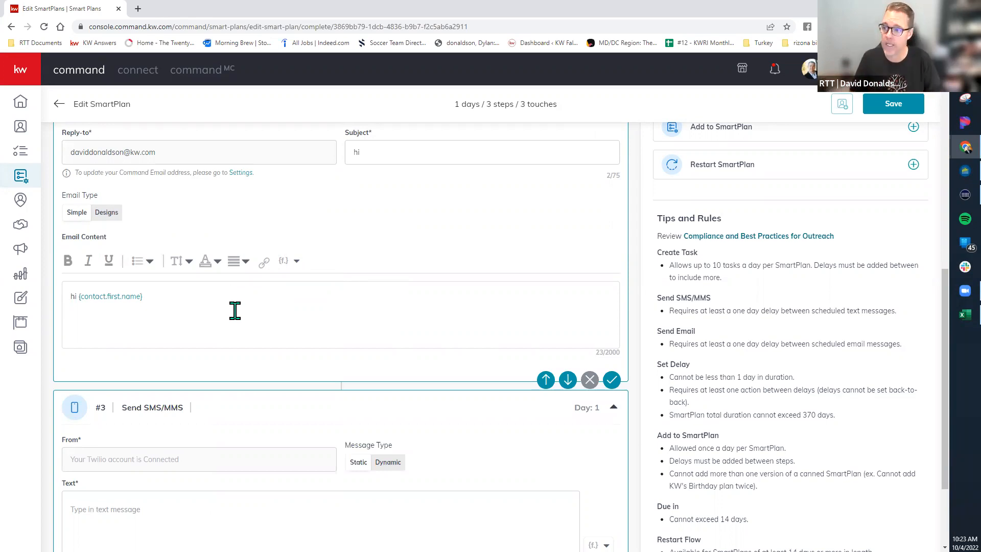
# Examine the contact, agent and team placeholders available for the email content.
pyautogui.click(291, 263)
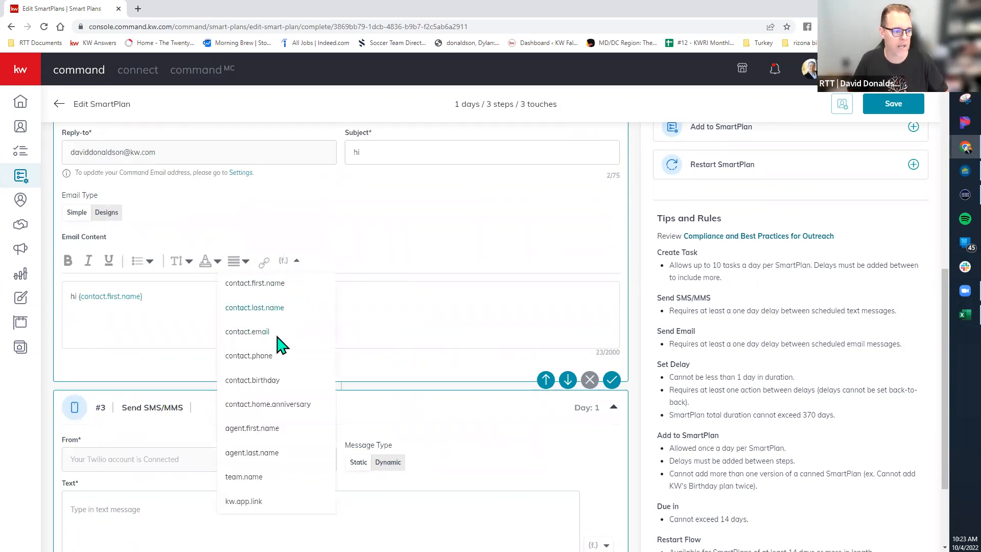
pyautogui.scroll(-1, 265, 353)
pyautogui.scroll(-1, 265, 354)
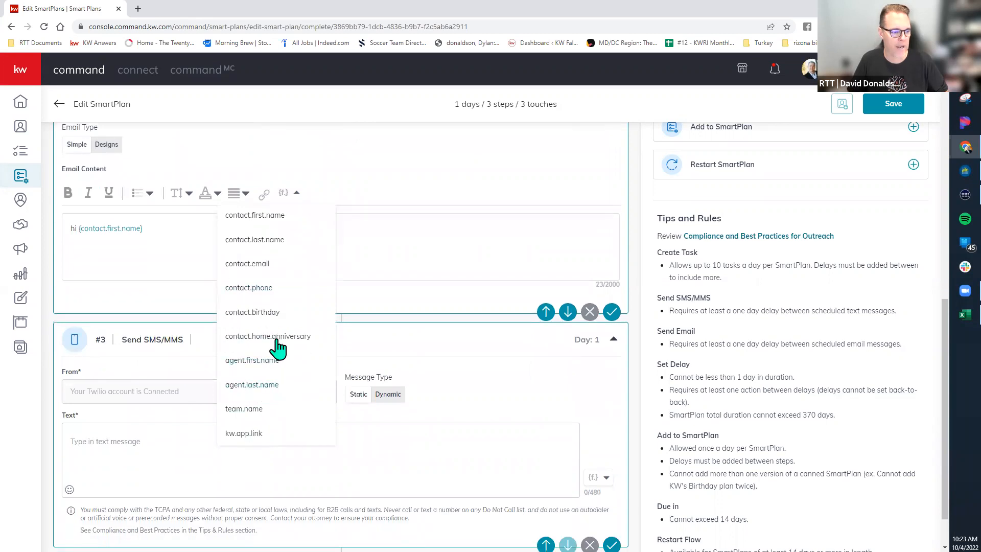
# Close the placeholder list and try to switch the Send Email step's email type to Designs.
pyautogui.click(382, 247)
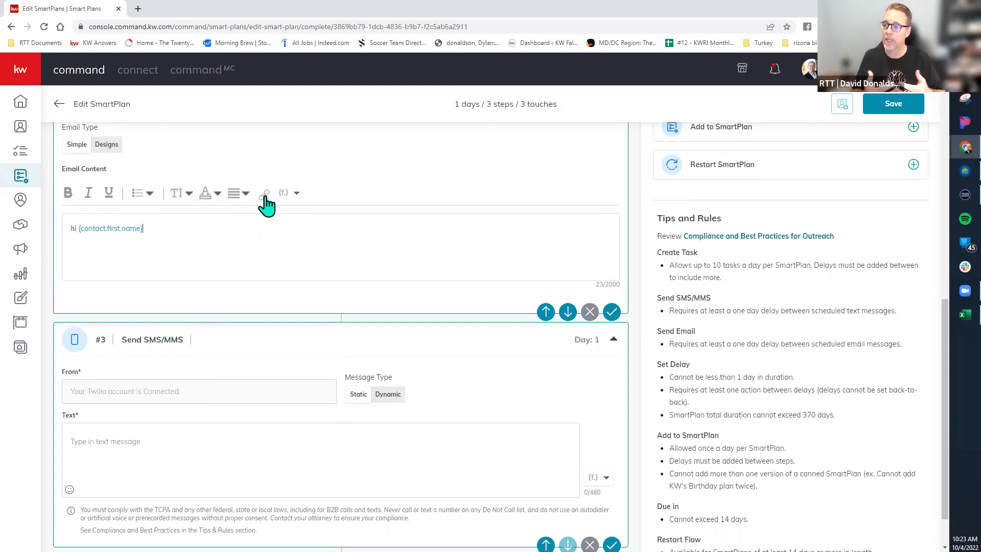
pyautogui.scroll(2, 266, 204)
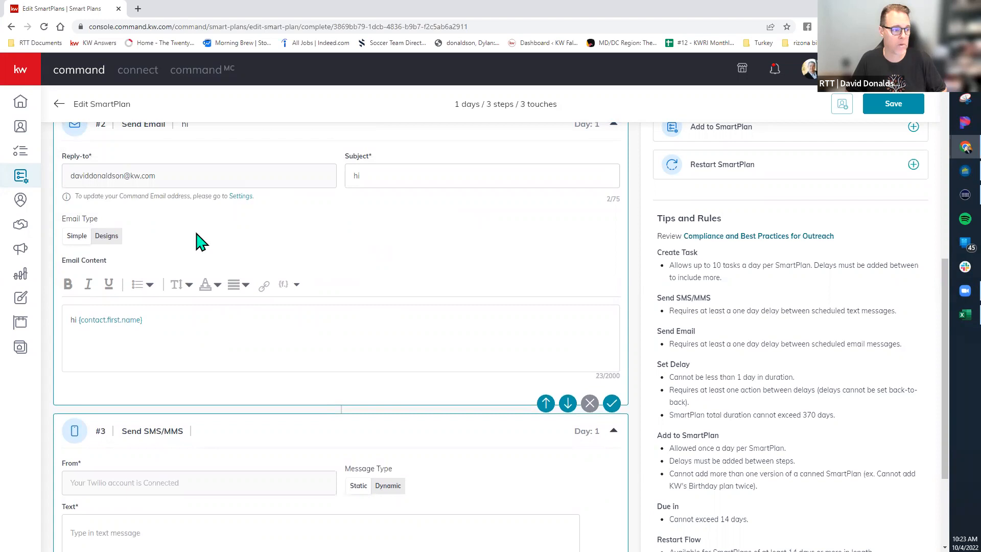
pyautogui.click(110, 237)
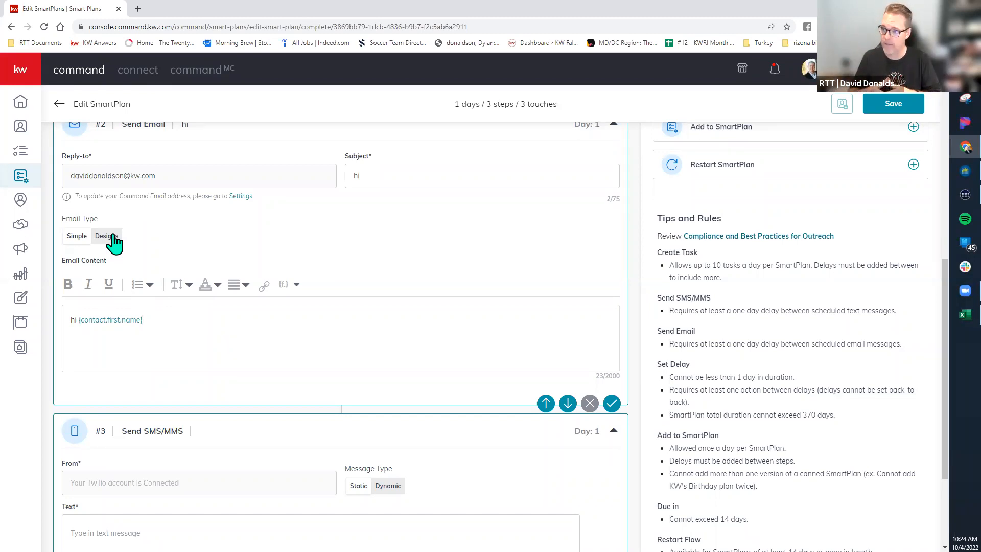
pyautogui.click(112, 237)
# Write the Send SMS/MMS message as a first-name greeting and introduction ending in "this is my business text number".
pyautogui.scroll(-3, 114, 243)
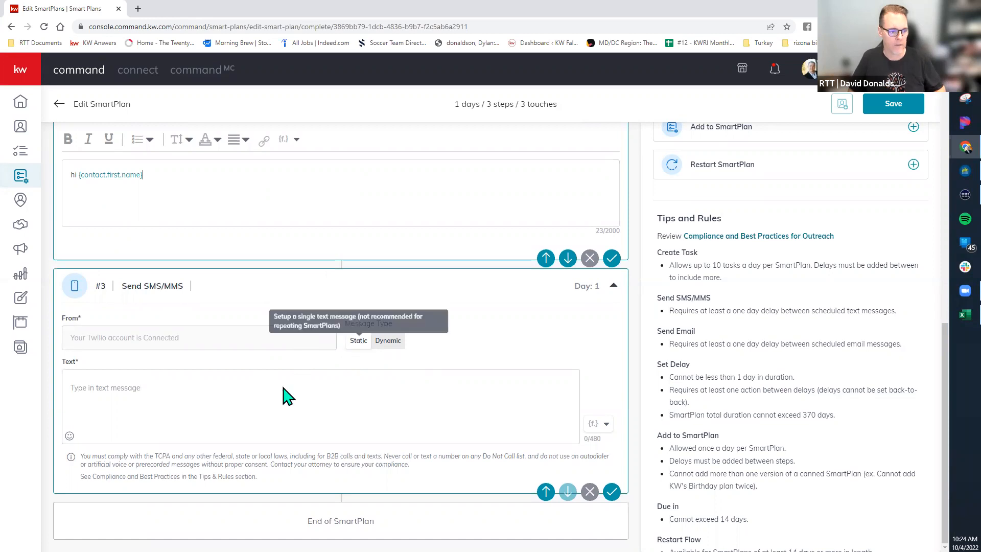
pyautogui.click(204, 408)
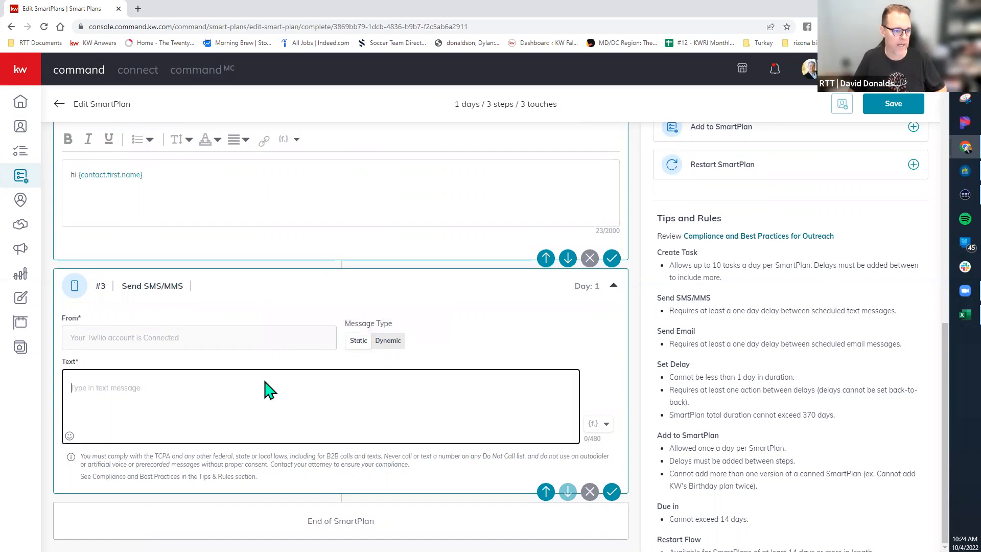
pyautogui.write('HI Jen this is Dave this is my busine')
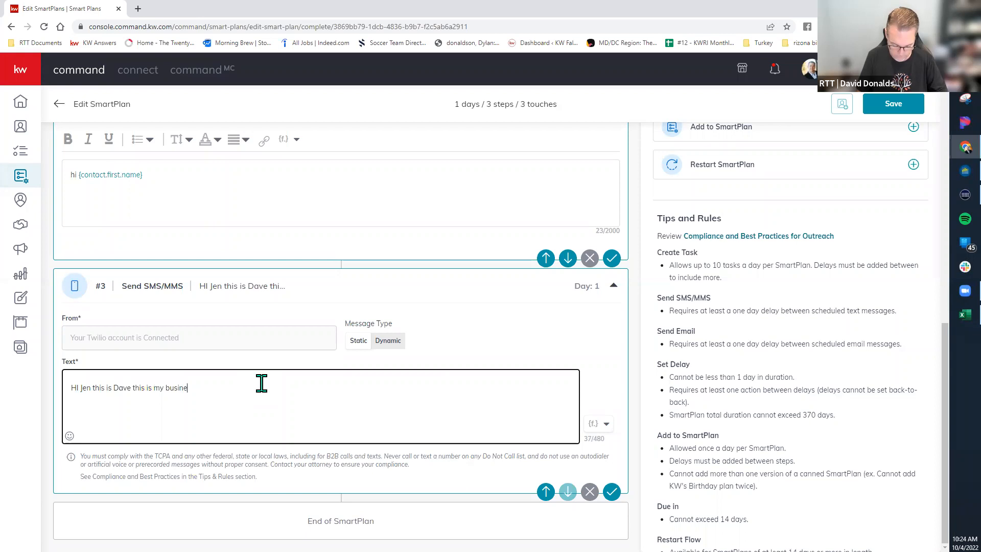
pyautogui.write('ss text number')
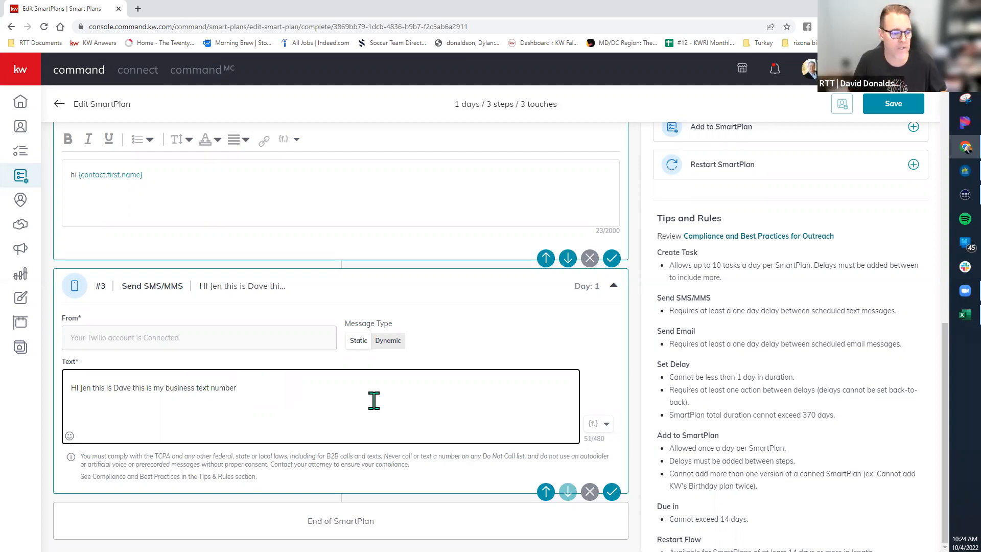
# Replace the recipient's first name in the SMS text with the contact.first.name placeholder.
pyautogui.click(605, 428)
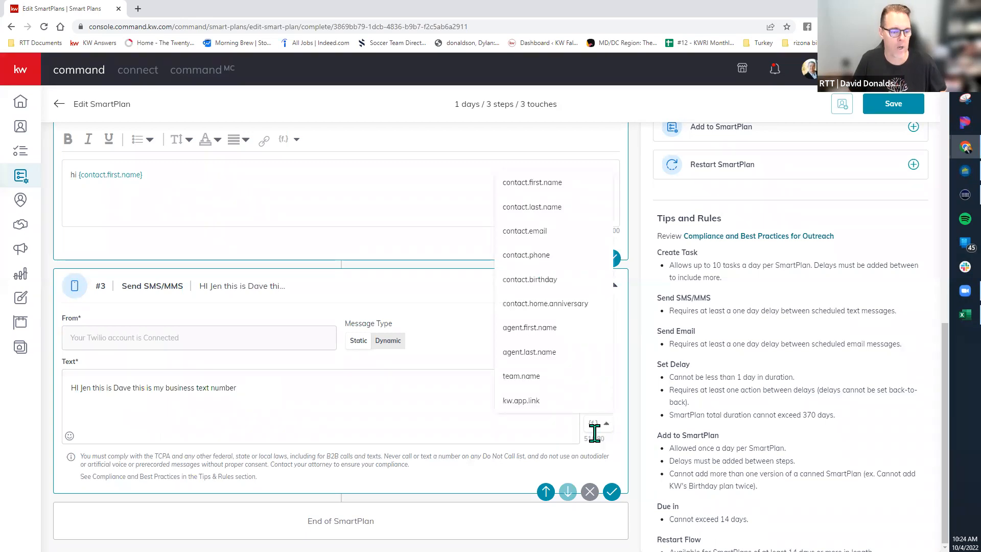
pyautogui.click(184, 383)
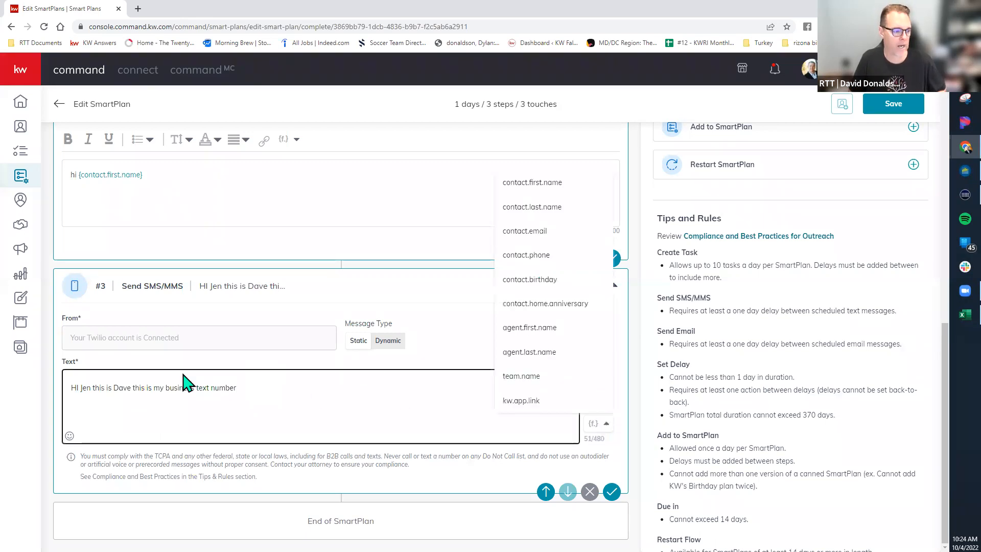
pyautogui.doubleClick(84, 387)
pyautogui.press('BackSpace')
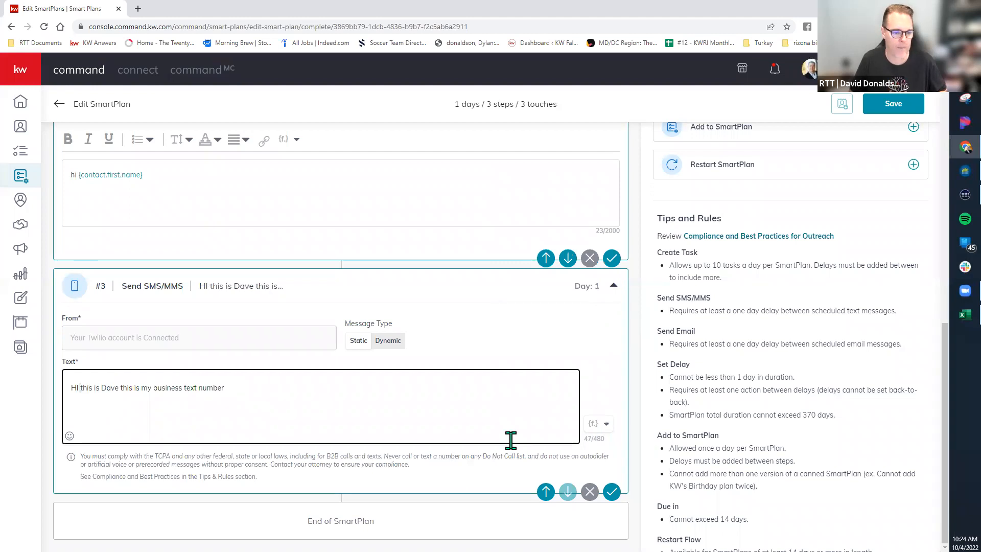
pyautogui.click(603, 426)
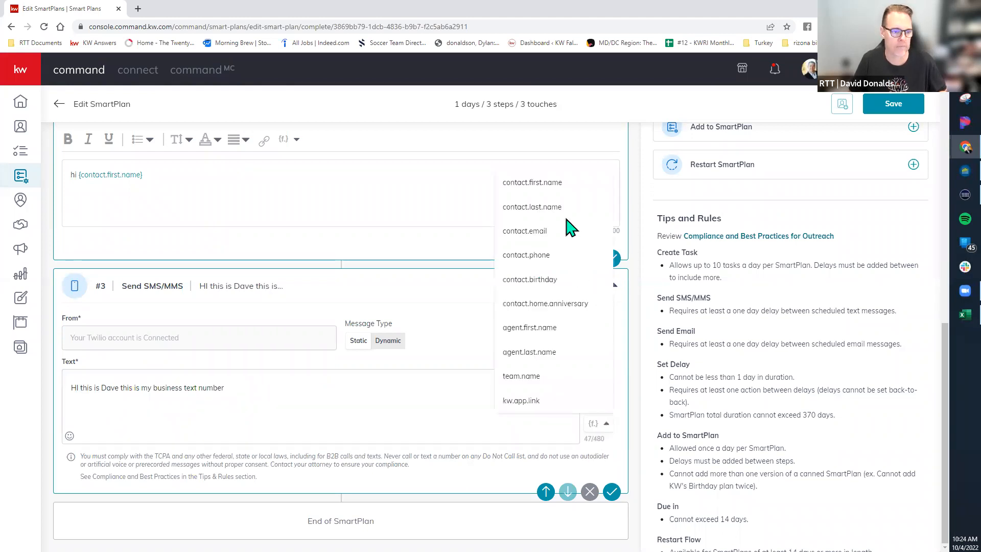
pyautogui.click(543, 183)
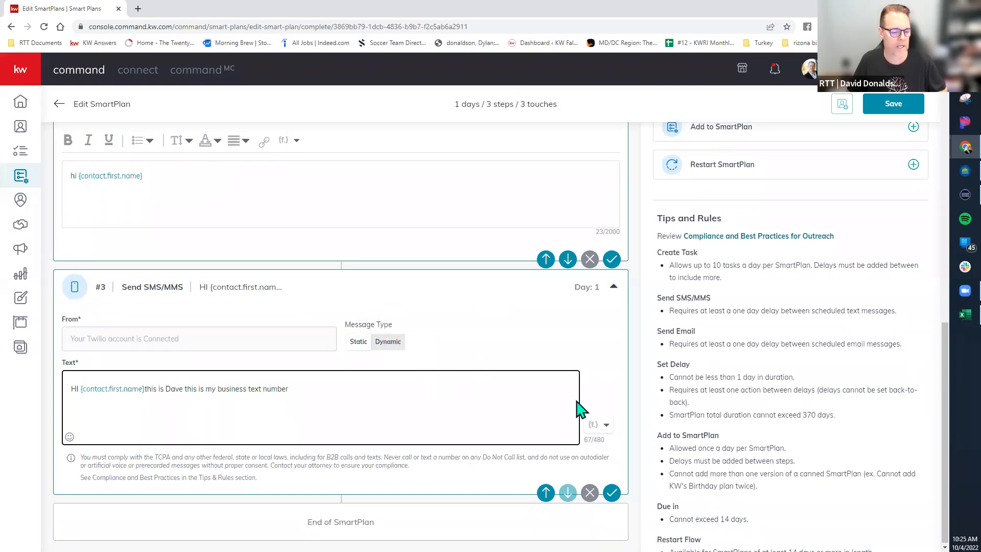
# Leave the SmartPlan editor for the Contacts page, discarding the changes made to the plan.
pyautogui.scroll(6, 364, 411)
pyautogui.scroll(5, 364, 410)
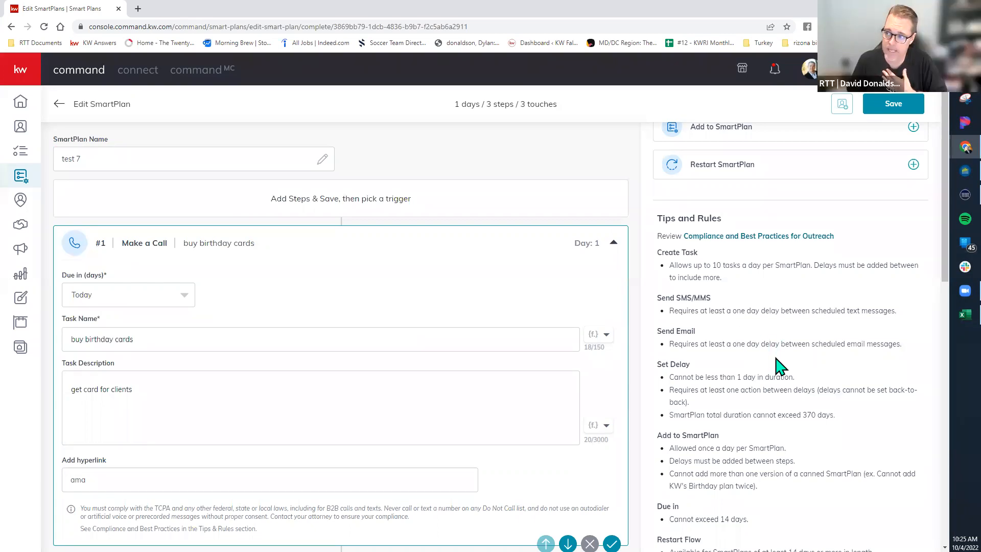
pyautogui.click(21, 126)
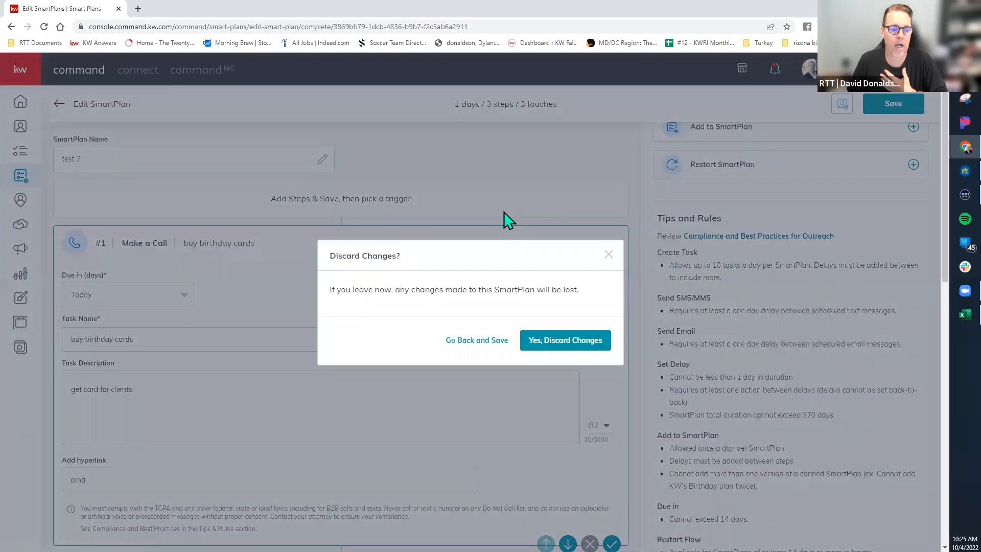
pyautogui.click(775, 266)
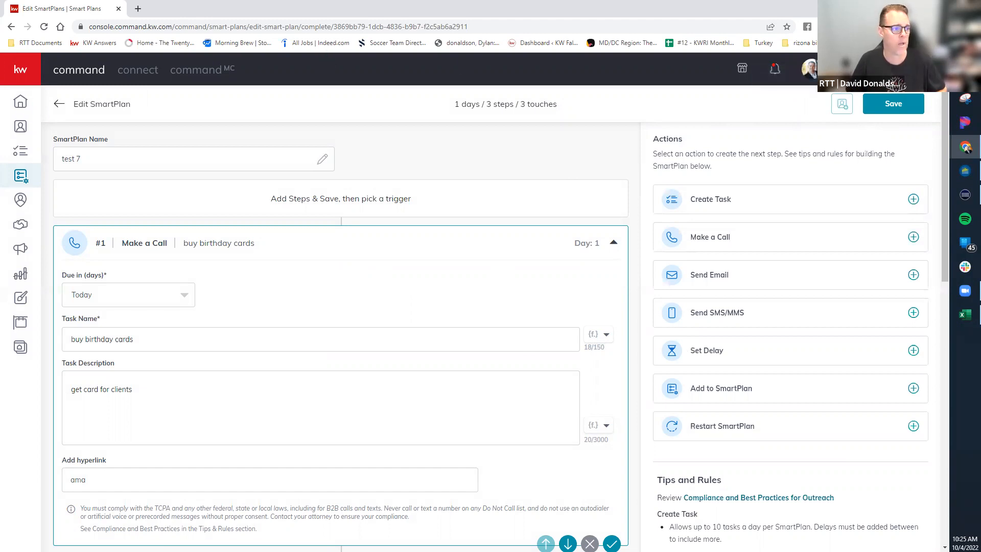
pyautogui.click(22, 128)
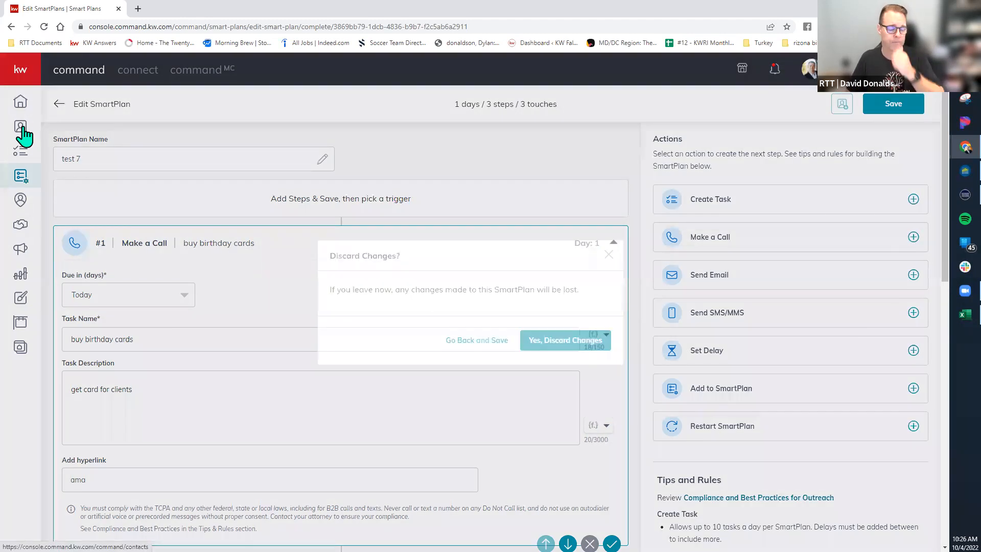
pyautogui.click(561, 345)
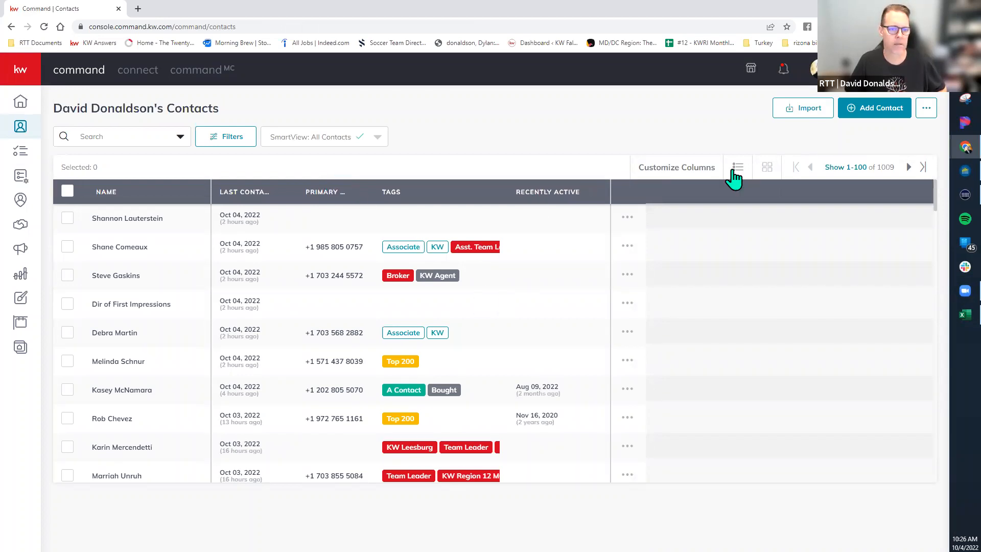
# Add a Primary Address column directly after Last Contacted and sort the contacts by it in descending order.
pyautogui.click(666, 172)
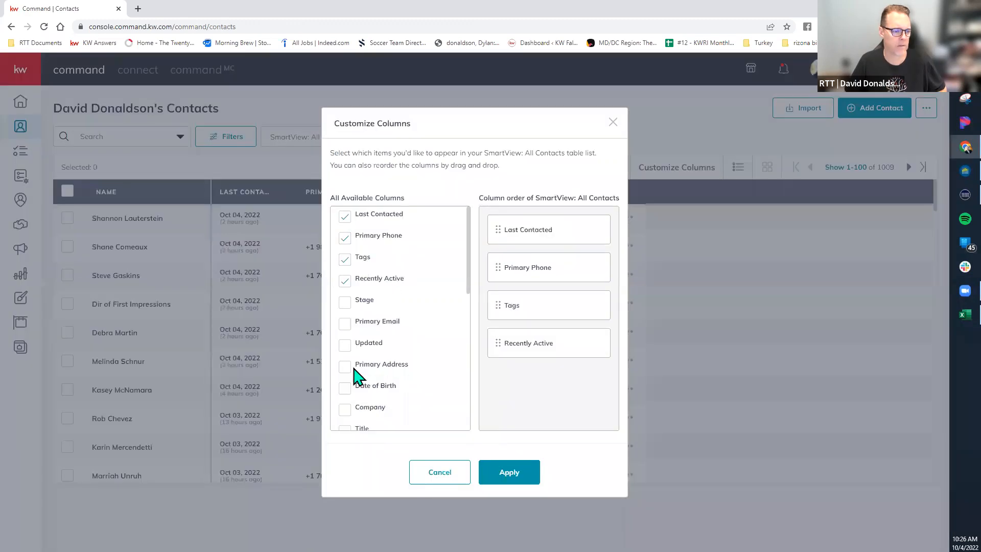
pyautogui.click(346, 368)
pyautogui.moveTo(512, 383); pyautogui.dragTo(517, 261)
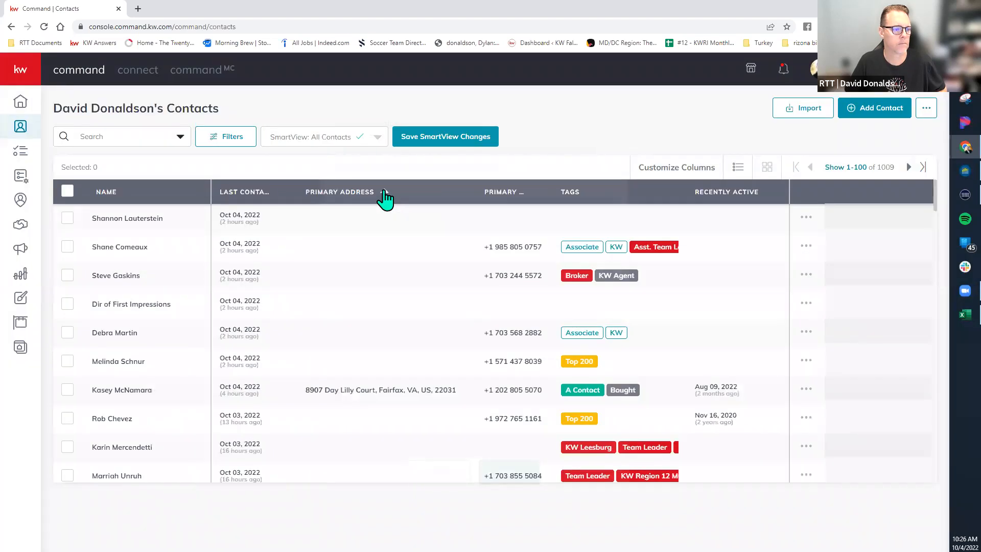
pyautogui.click(383, 192)
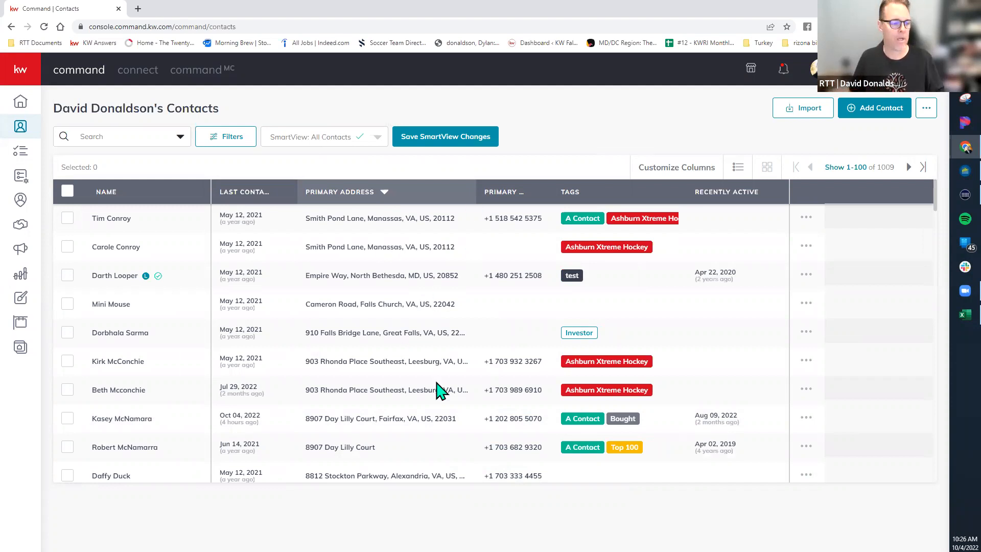
# Set the contact list to show 500 contacts per page and save the changes to the All Contacts SmartView.
pyautogui.click(67, 191)
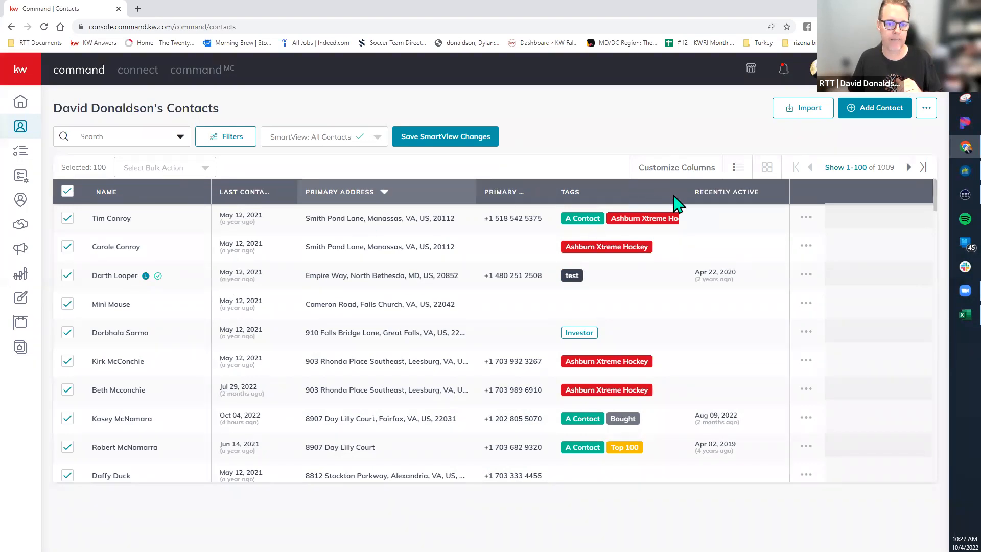
pyautogui.click(858, 168)
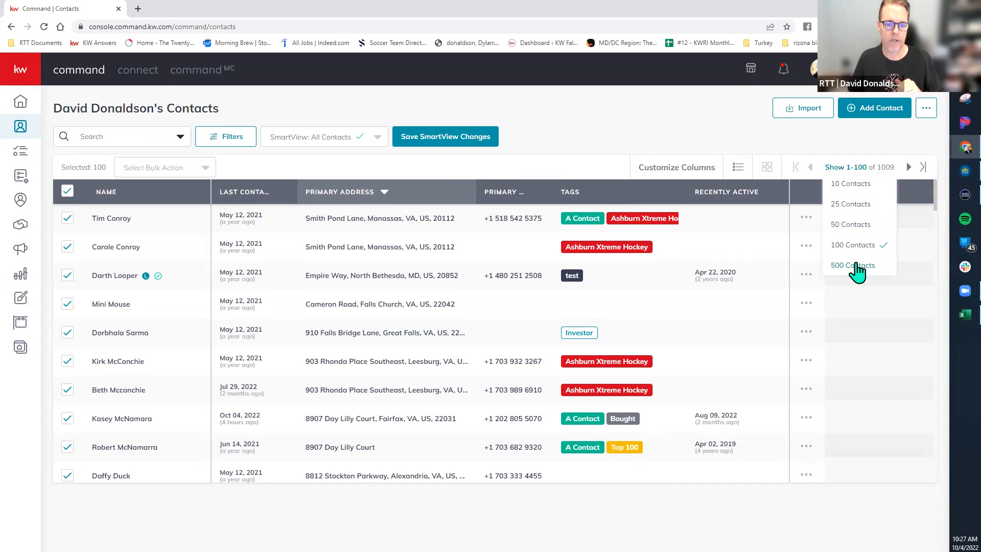
pyautogui.click(858, 266)
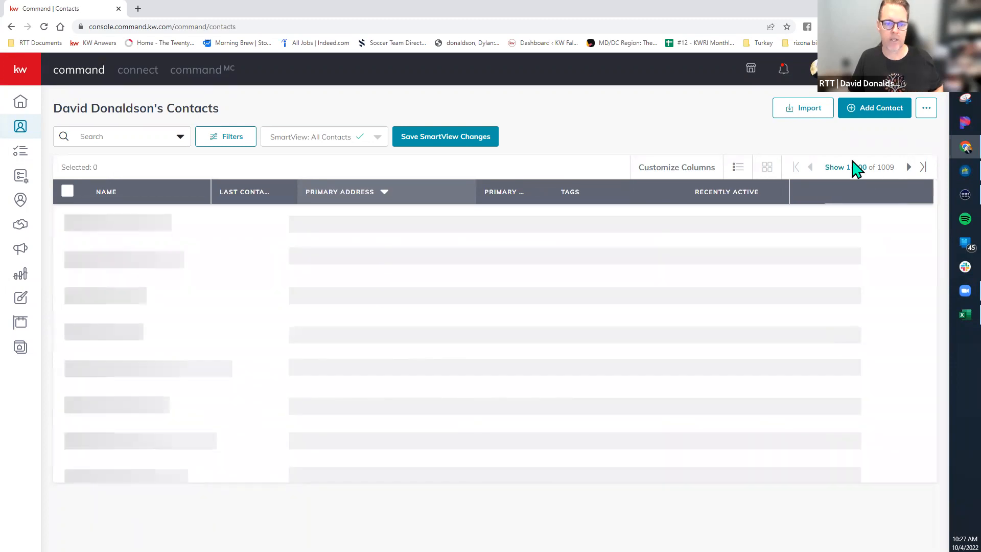
pyautogui.click(456, 138)
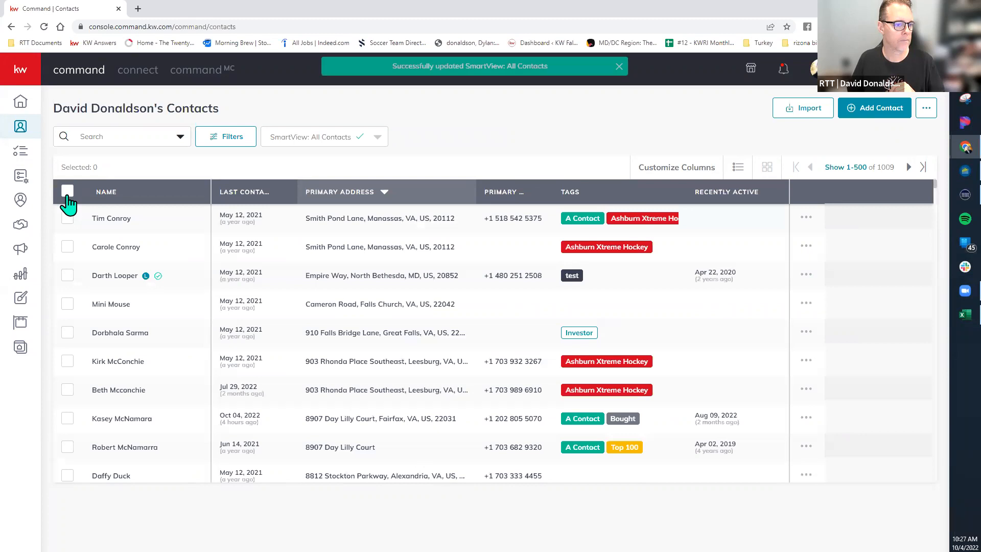
# Select all contacts on the page and start the bulk action for adding them to a SmartPlan.
pyautogui.click(66, 194)
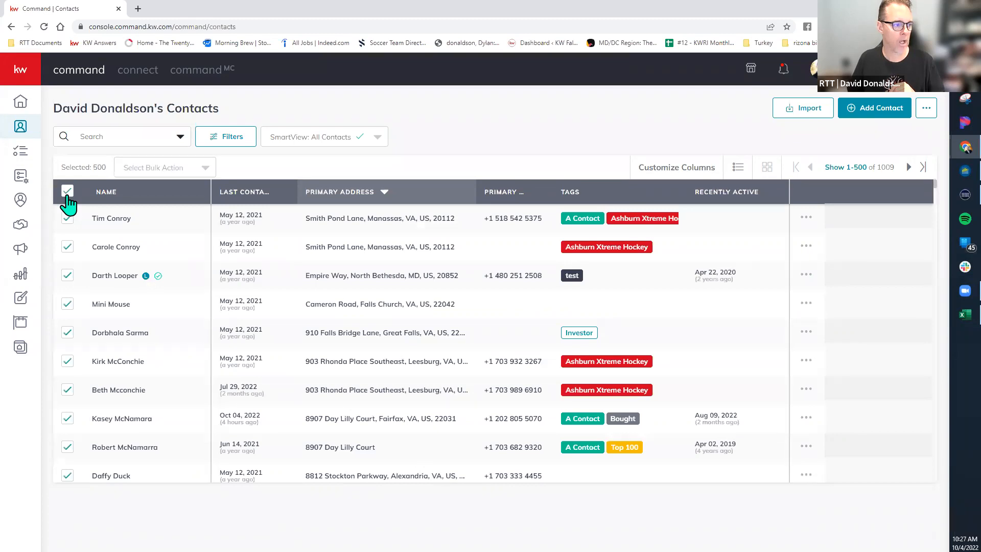
pyautogui.click(174, 171)
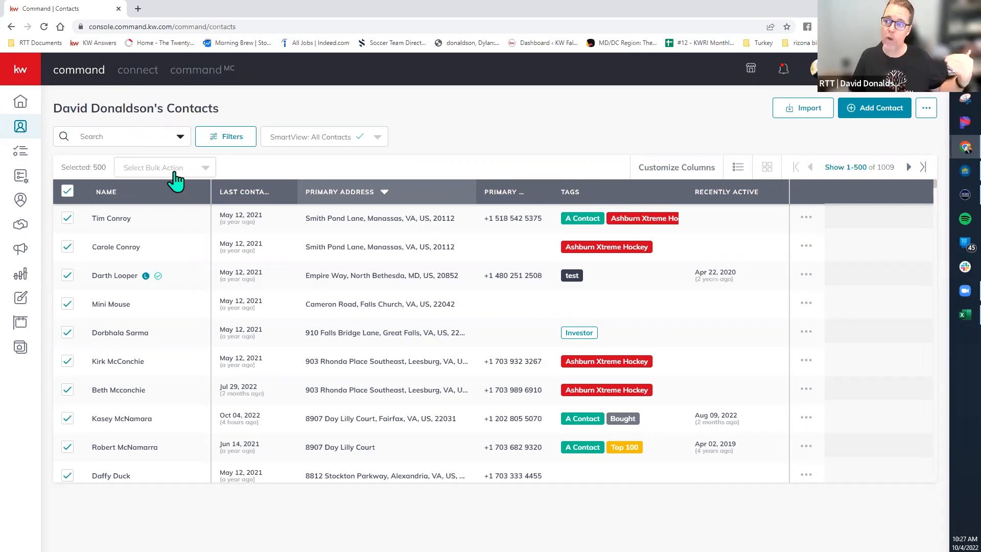
pyautogui.click(174, 179)
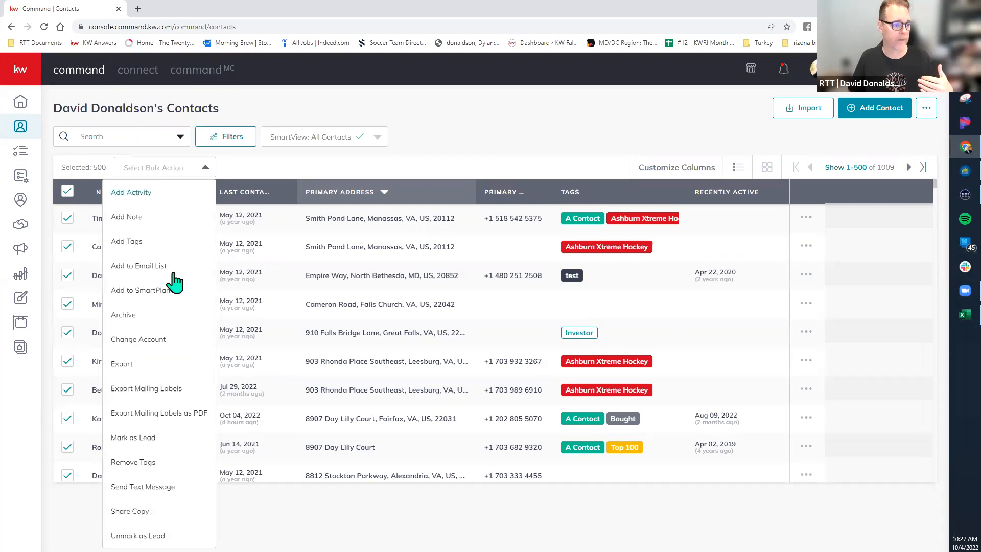
pyautogui.click(153, 290)
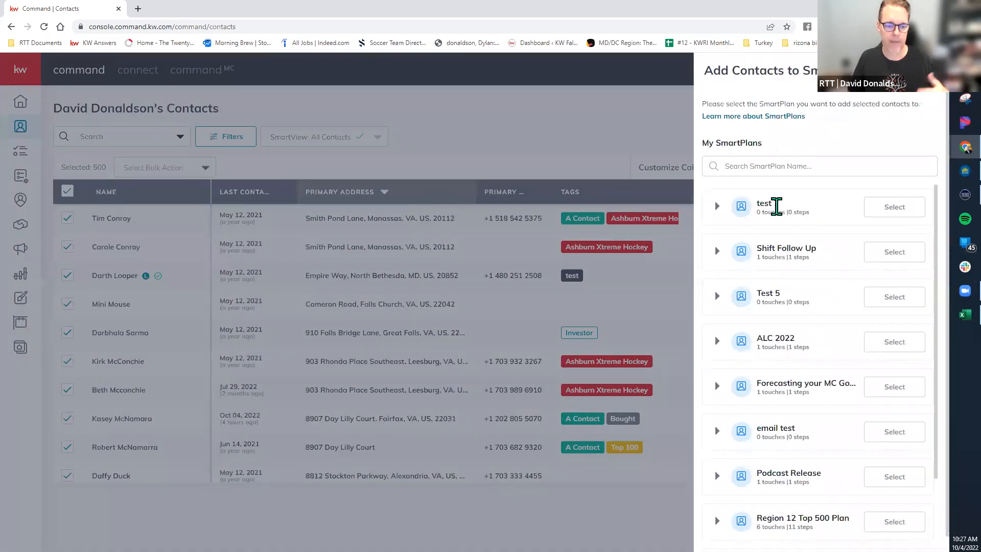
# Search the SmartPlans for "bi", choose My Bi-Weekly Neighborhood Nurture, and remove the contacts with errors.
pyautogui.click(762, 168)
pyautogui.write('bi')
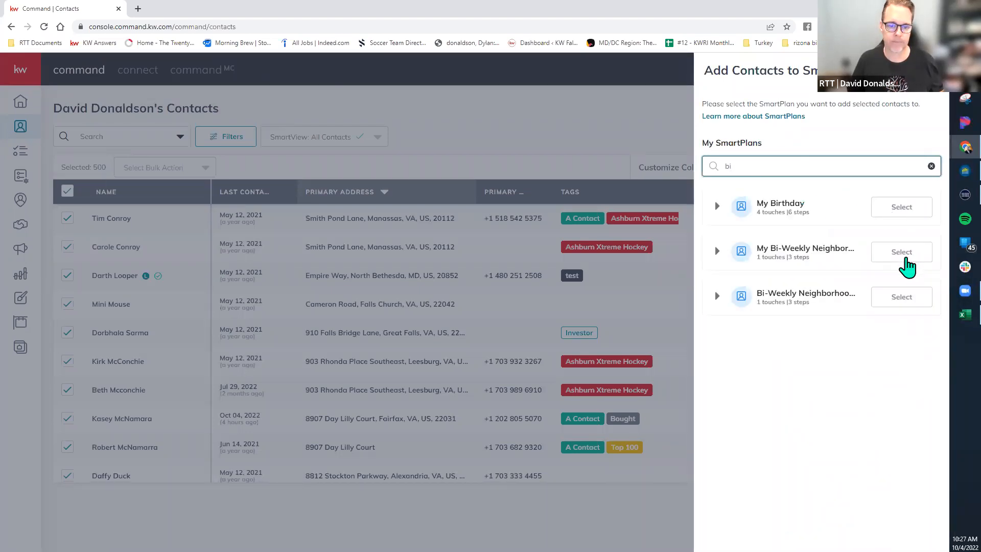
pyautogui.click(907, 263)
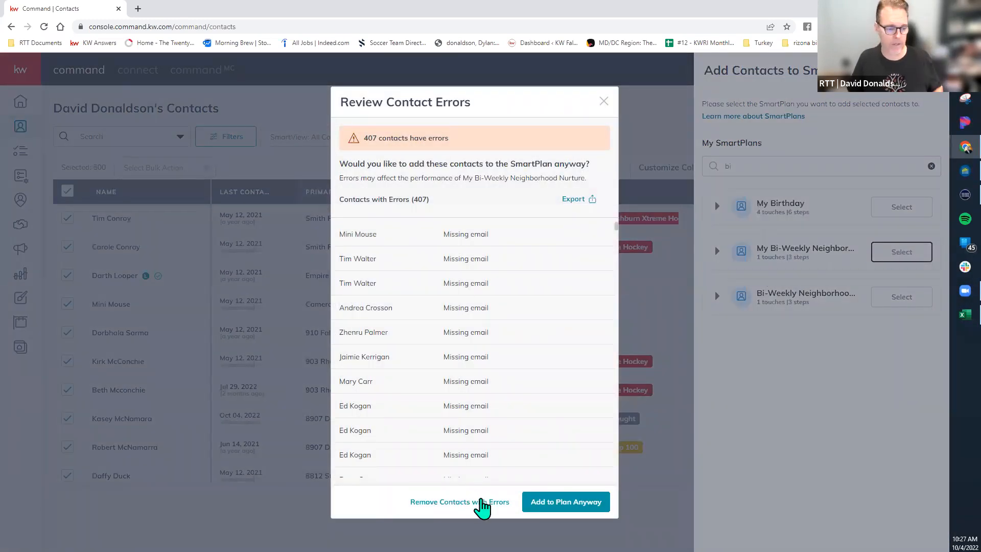
pyautogui.click(484, 508)
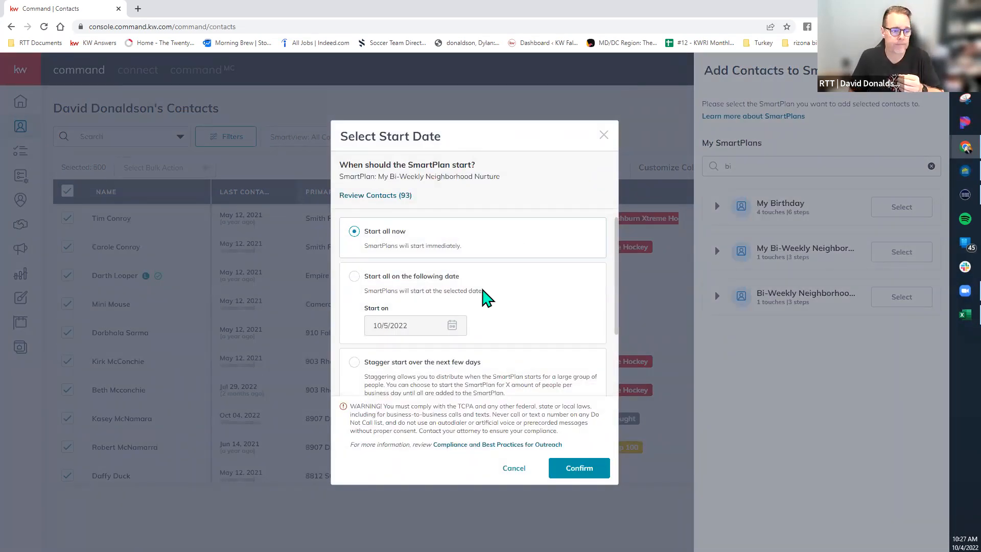
# Examine the immediate, dated and staggered start options for the SmartPlan, and close the start date dialog without confirming.
pyautogui.scroll(-3, 500, 319)
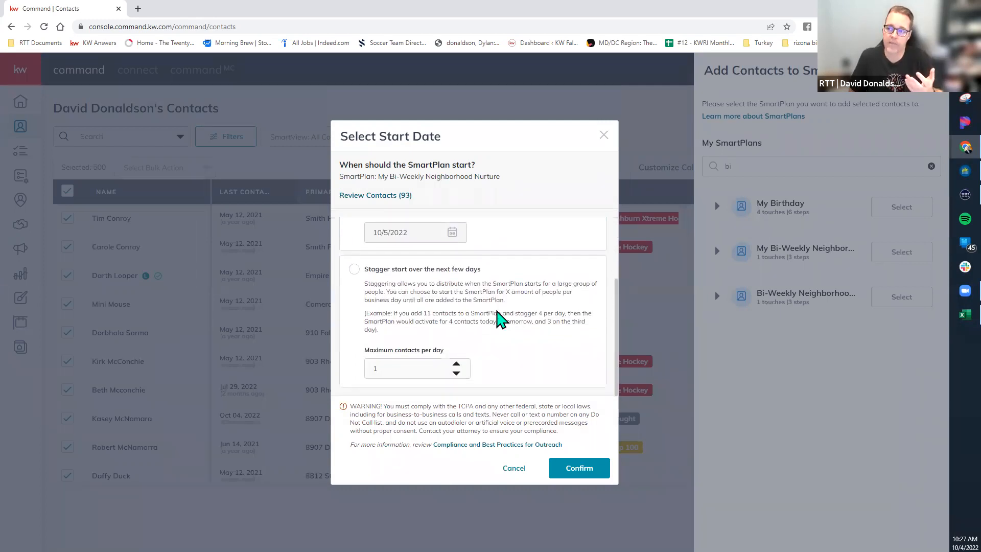
pyautogui.scroll(3, 499, 319)
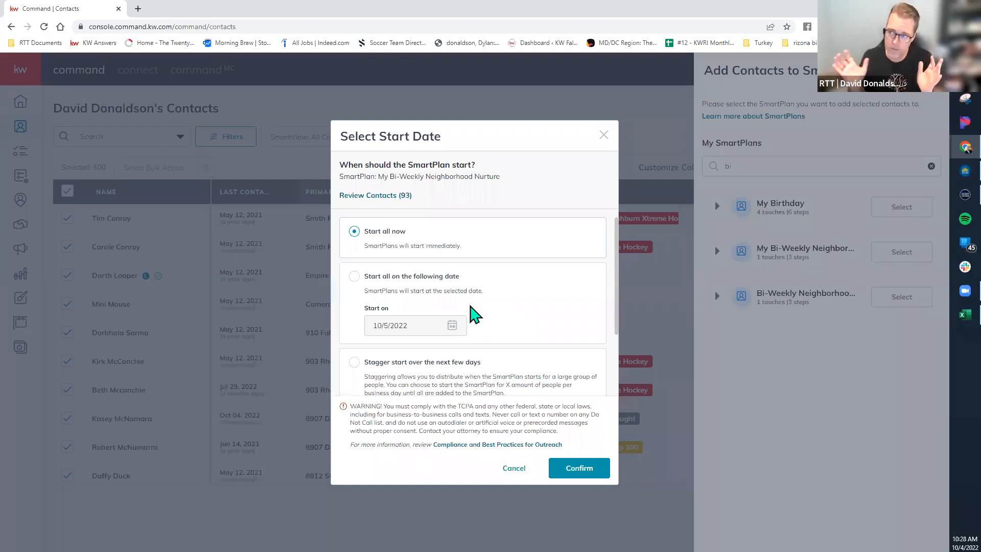
pyautogui.scroll(-2, 473, 314)
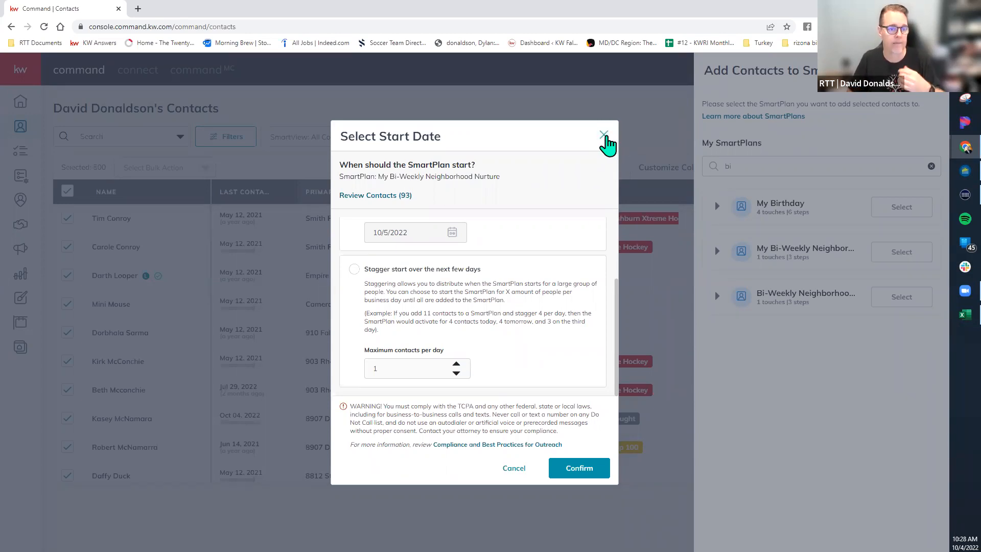
pyautogui.click(603, 135)
# Replace the SmartPlan search term with "qu" to find the quarterly call plan.
pyautogui.click(753, 166)
pyautogui.press('BackSpace')
pyautogui.press('BackSpace')
pyautogui.write('qu')
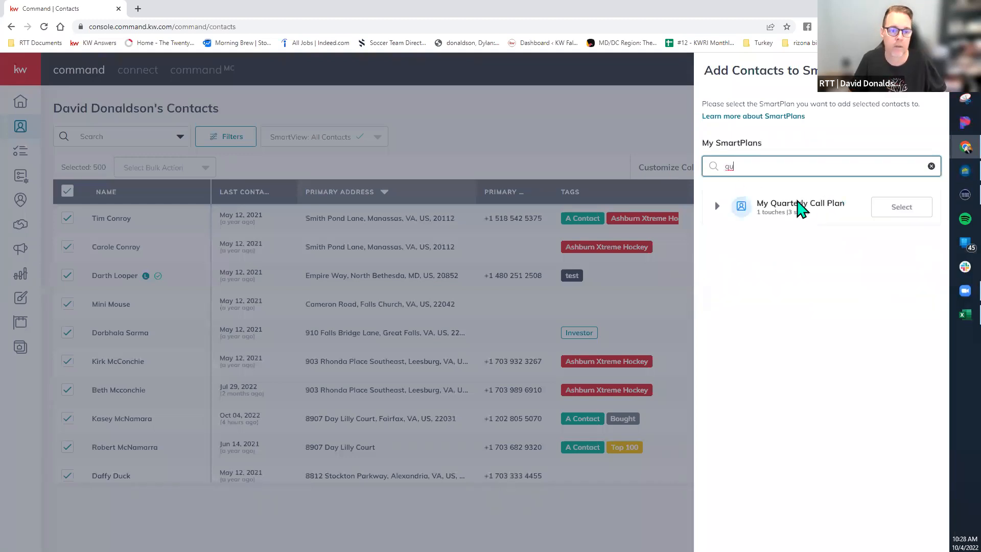
# Choose My Quarterly Call Plan for the selected contacts and remove the contacts with errors.
pyautogui.click(900, 214)
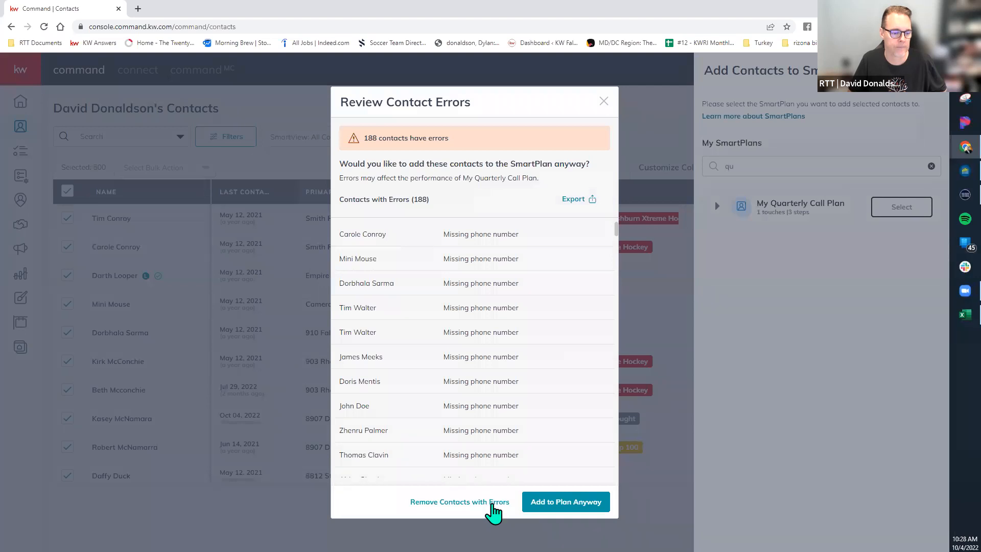
pyautogui.click(492, 504)
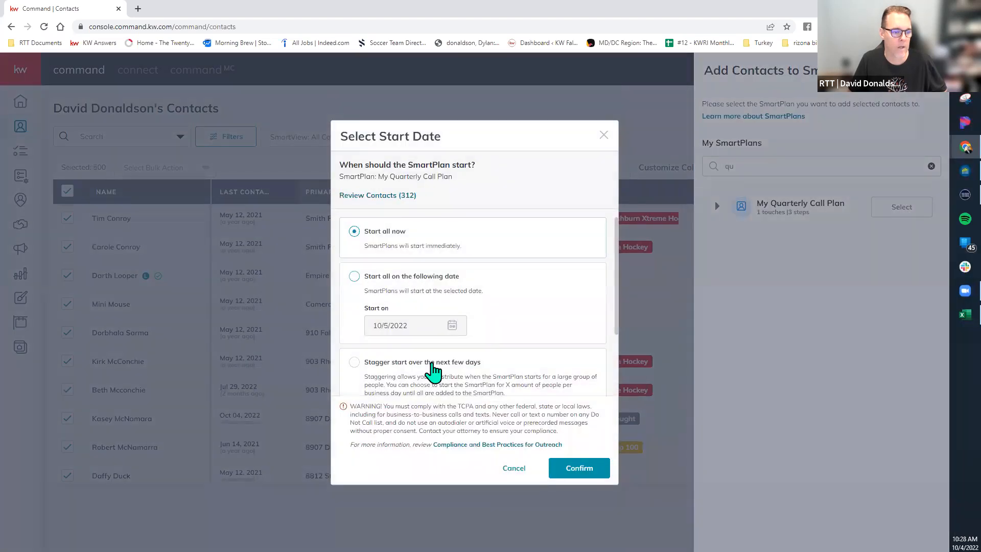
# Stagger the SmartPlan start over the next few days with a maximum of 10 contacts per day.
pyautogui.click(353, 363)
pyautogui.scroll(-2, 486, 322)
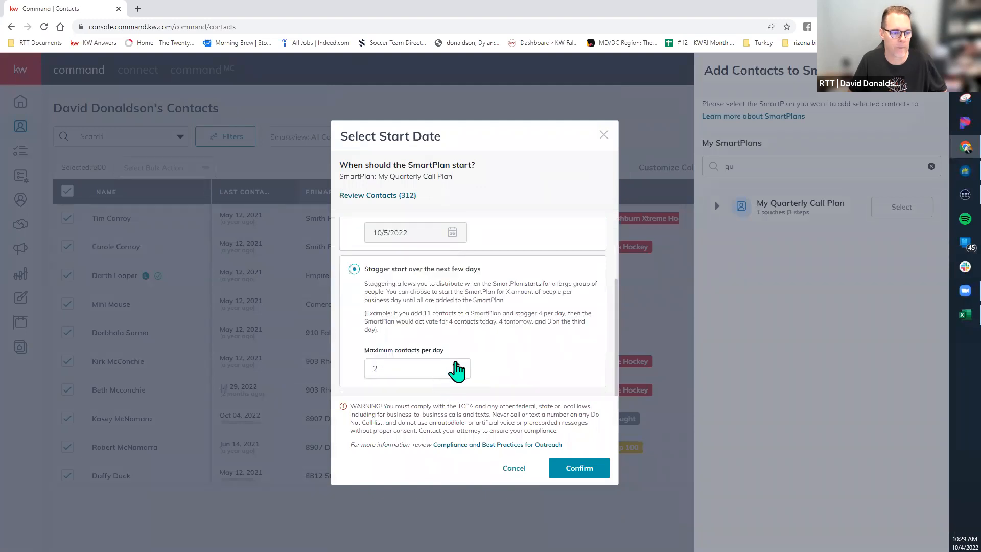
pyautogui.moveTo(440, 372); pyautogui.dragTo(360, 371)
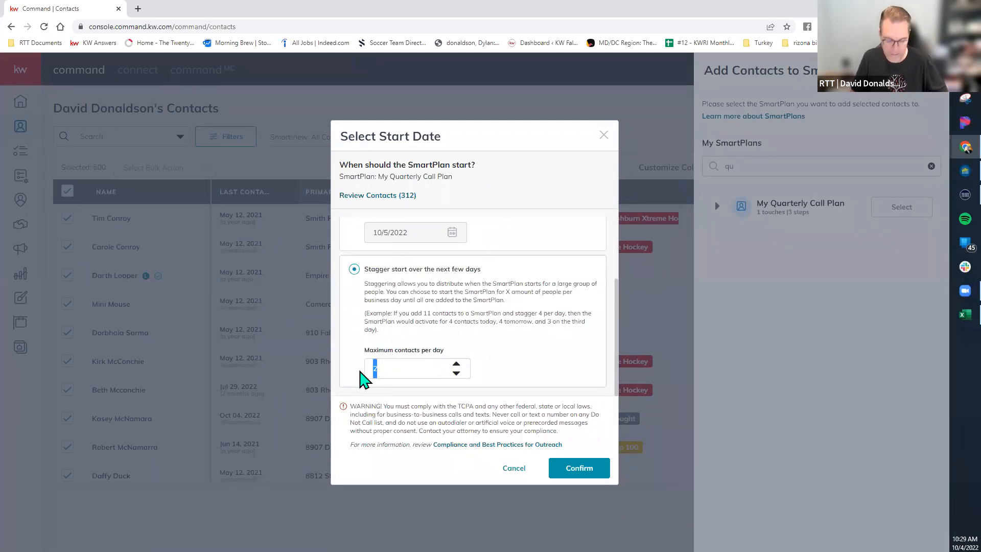
pyautogui.click(456, 364)
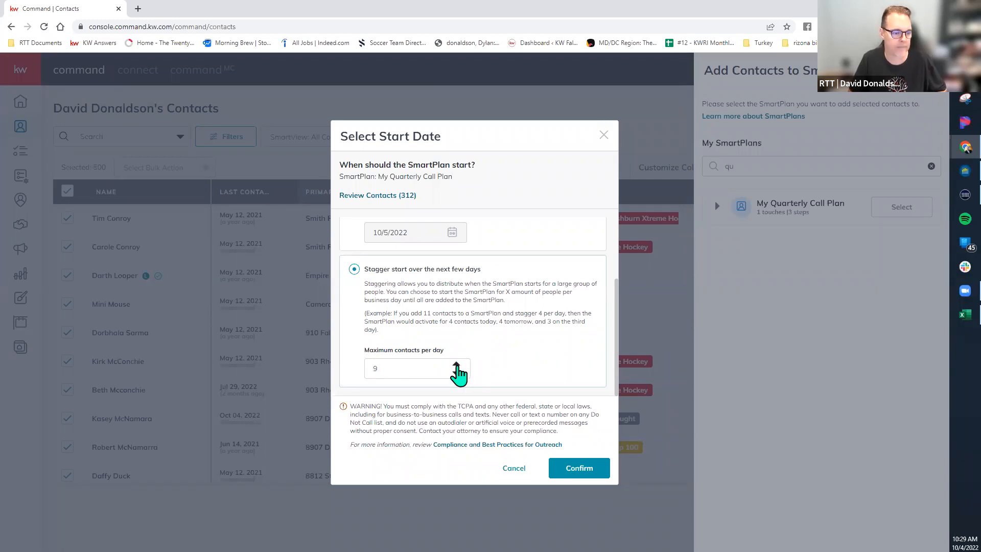
pyautogui.click(456, 365)
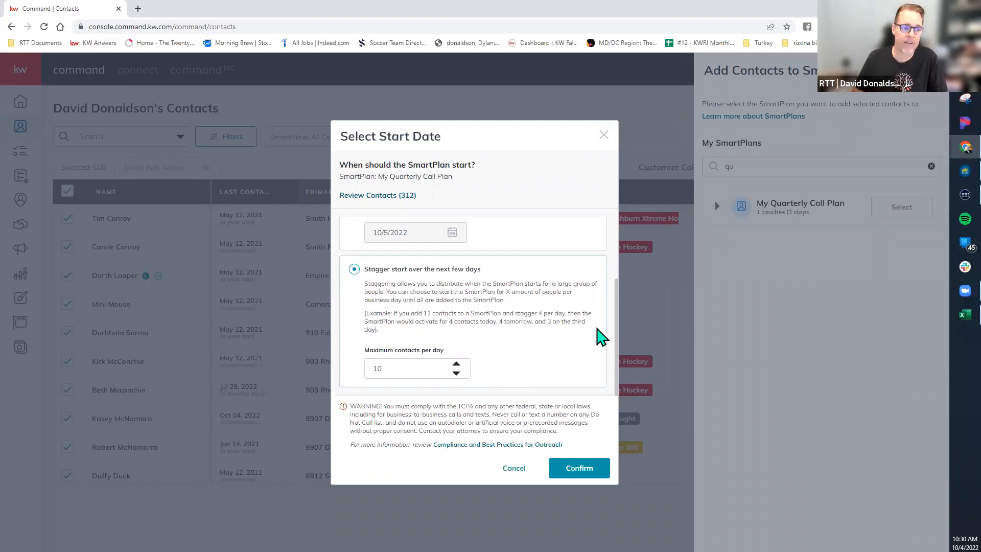
# Review the start options again, cancel the start date selection and close the SmartPlan assignment without adding any contacts.
pyautogui.scroll(2, 511, 263)
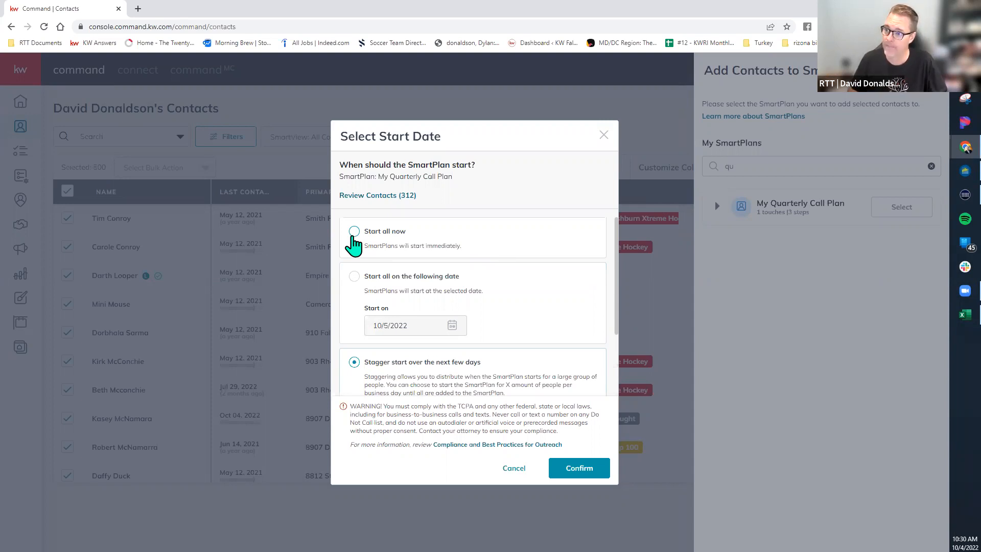
pyautogui.scroll(-2, 459, 357)
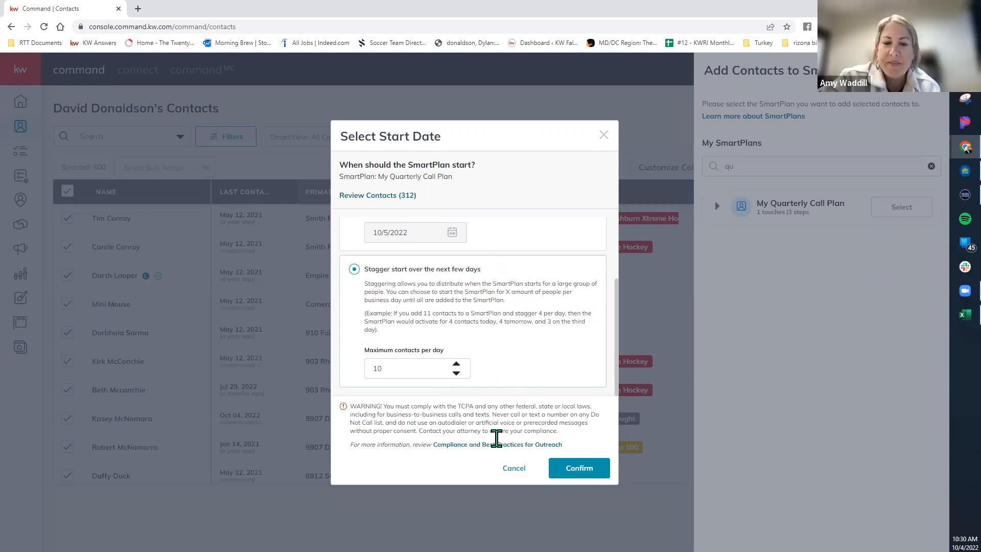
pyautogui.click(514, 468)
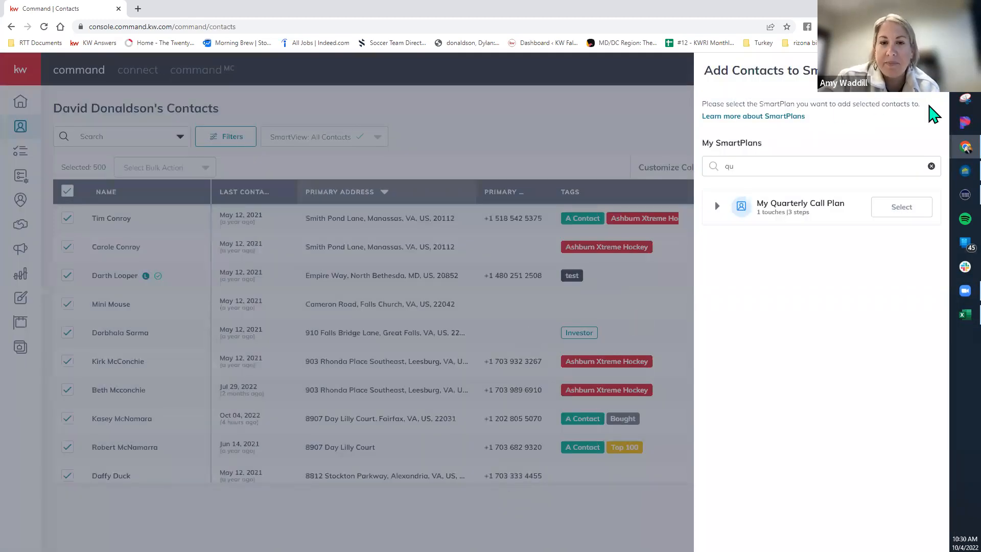
pyautogui.click(934, 71)
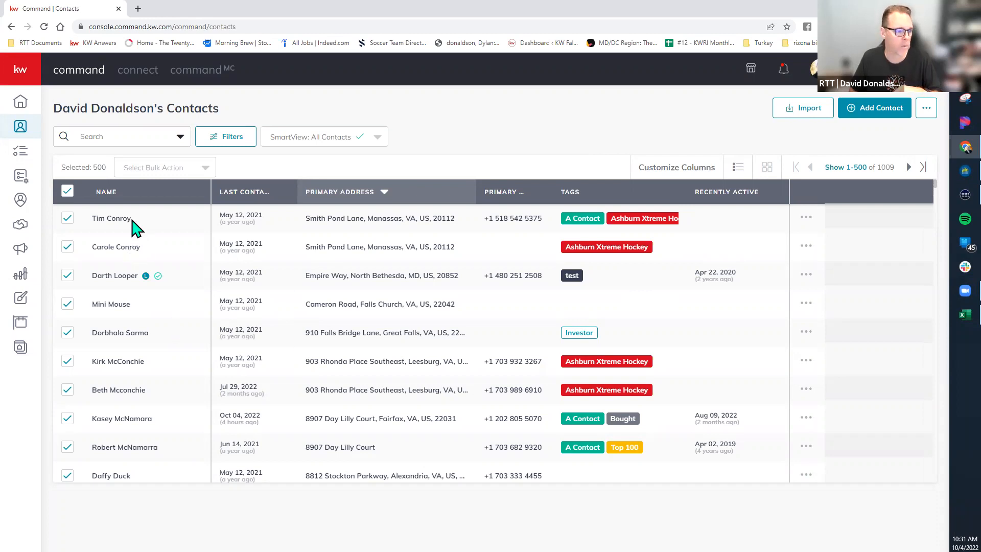
# Search all contact fields for the family contact's first name and open the matching contact record.
pyautogui.click(126, 135)
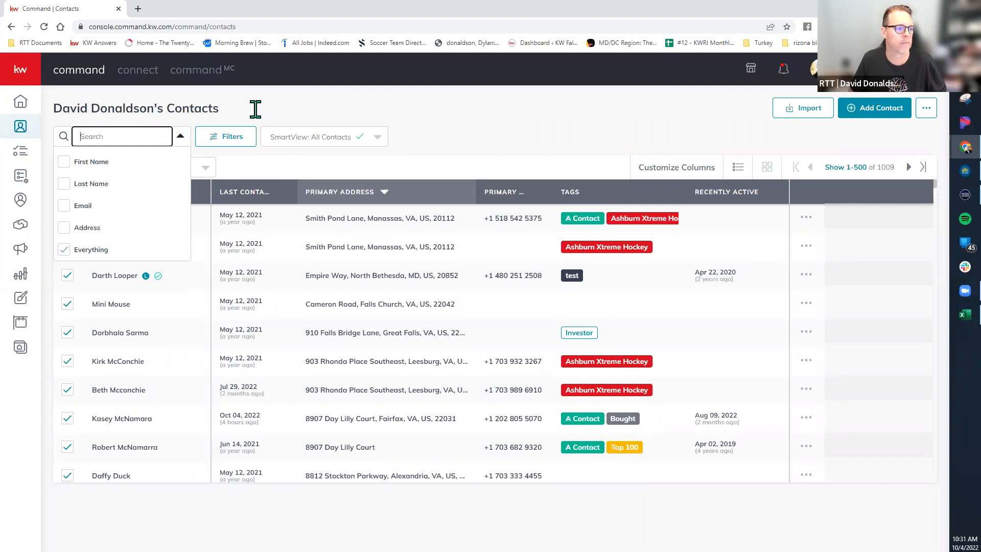
pyautogui.click(274, 167)
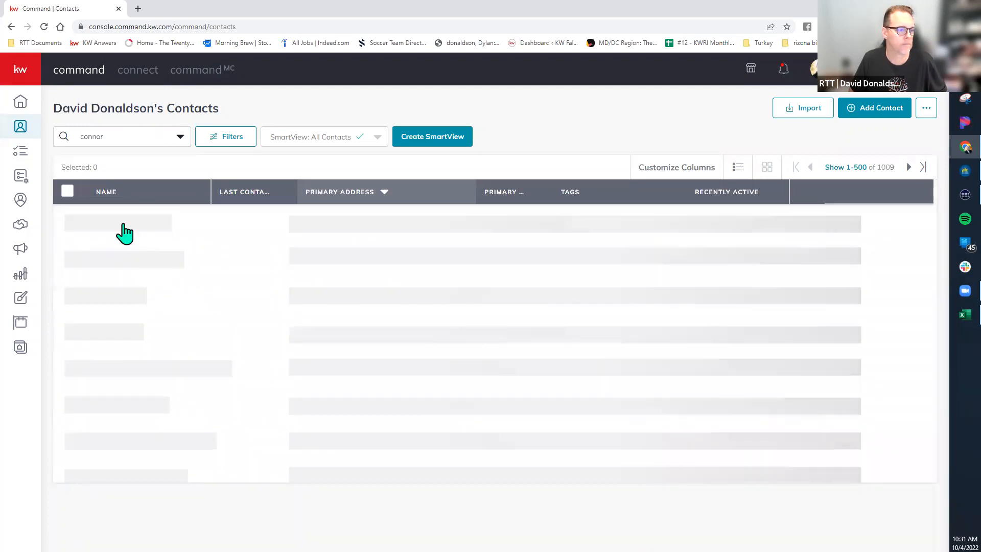
pyautogui.click(119, 221)
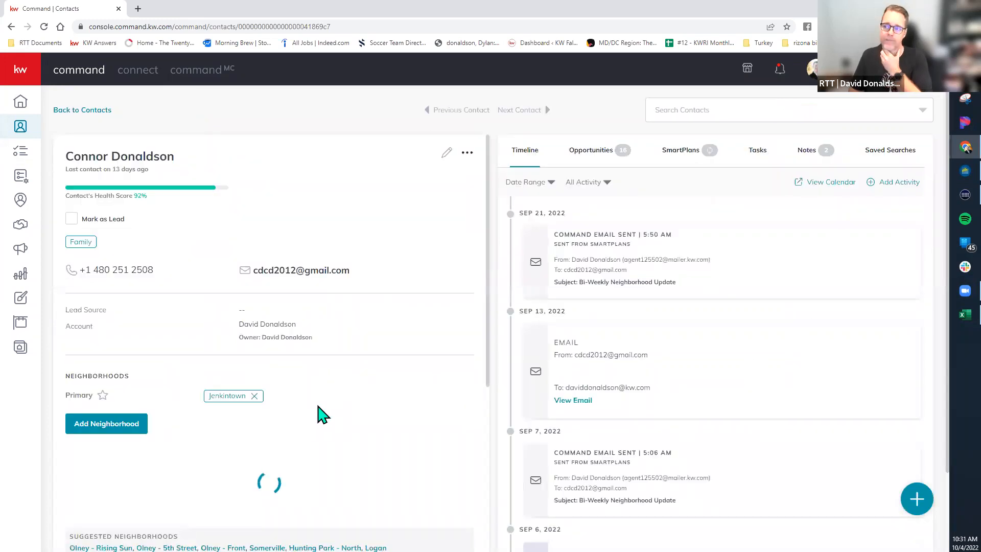
# Open the preview of the contact's Jenkintown neighborhood and look through the listings in its snapshot.
pyautogui.scroll(-4, 322, 412)
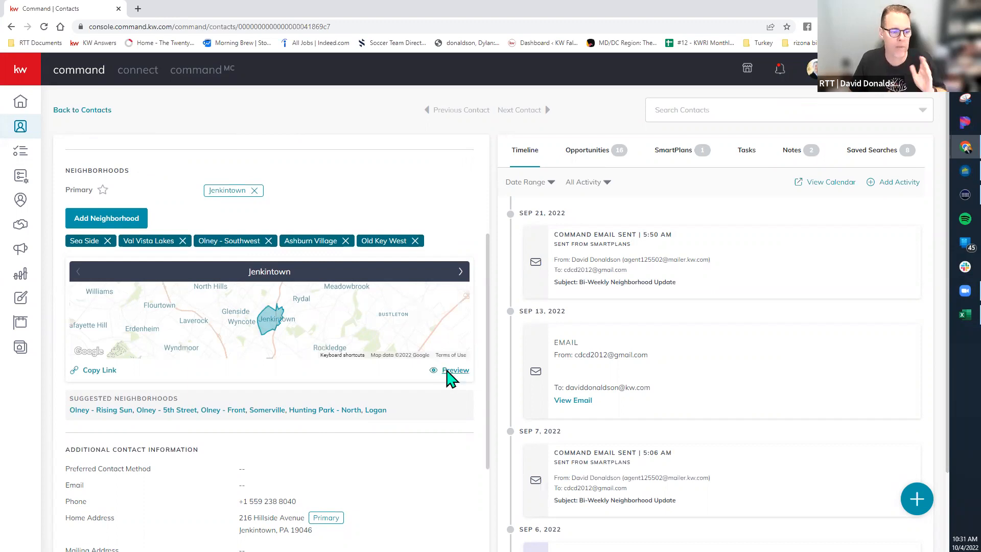
pyautogui.click(452, 371)
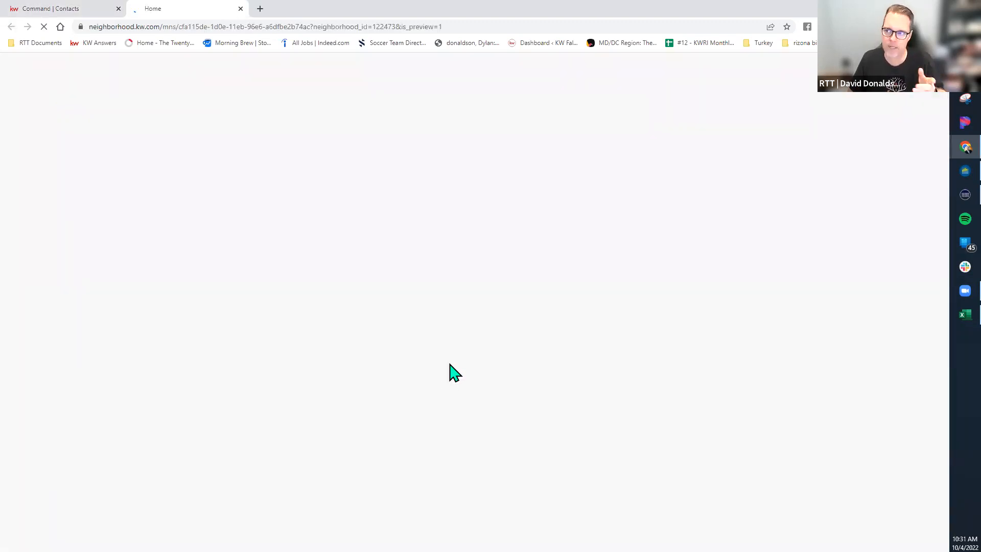
pyautogui.click(74, 8)
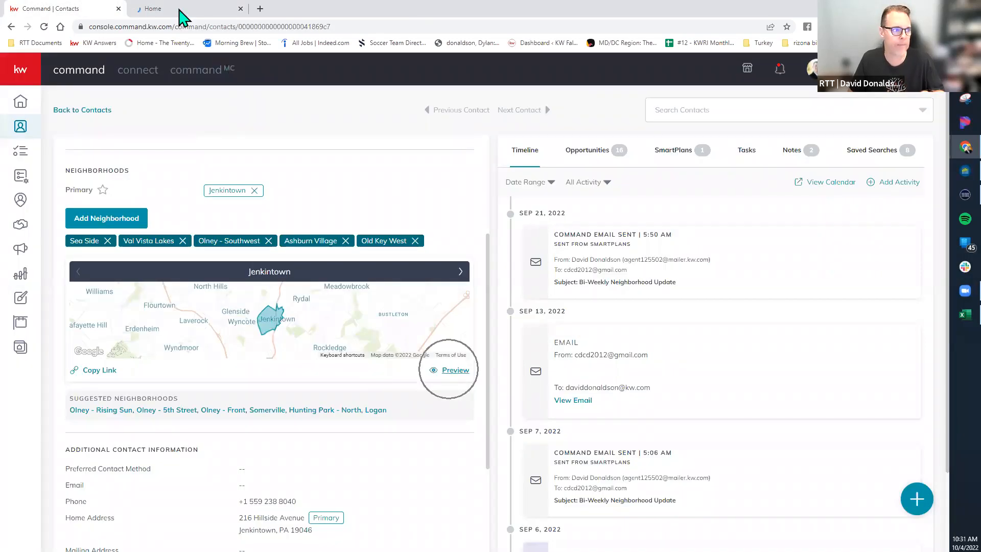
pyautogui.click(180, 9)
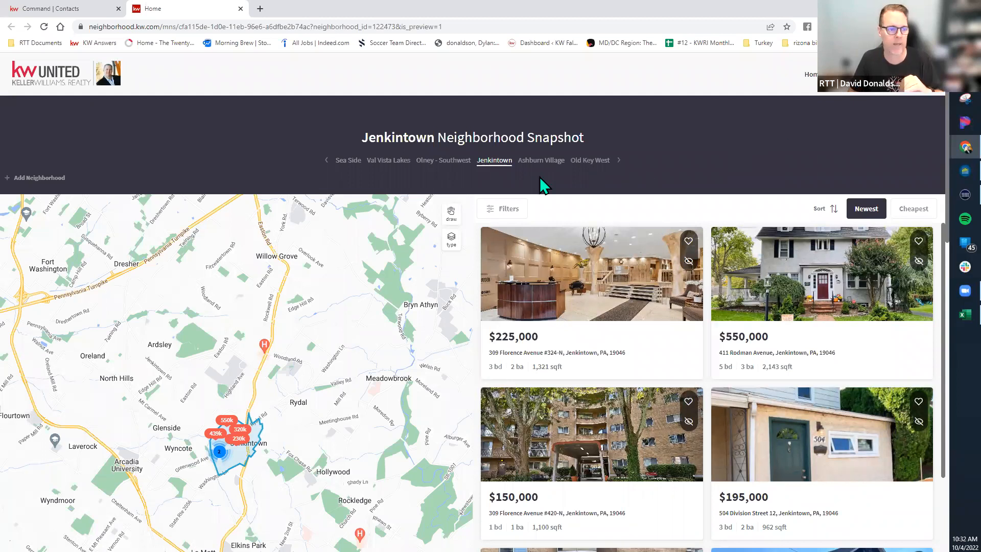
pyautogui.click(495, 160)
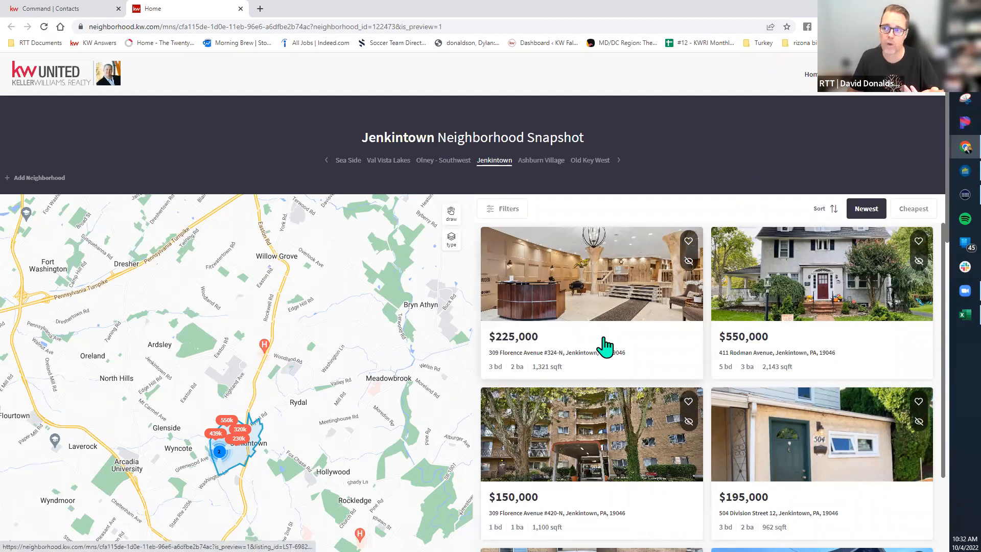
pyautogui.scroll(-1, 746, 442)
pyautogui.scroll(-3, 746, 442)
pyautogui.scroll(4, 745, 438)
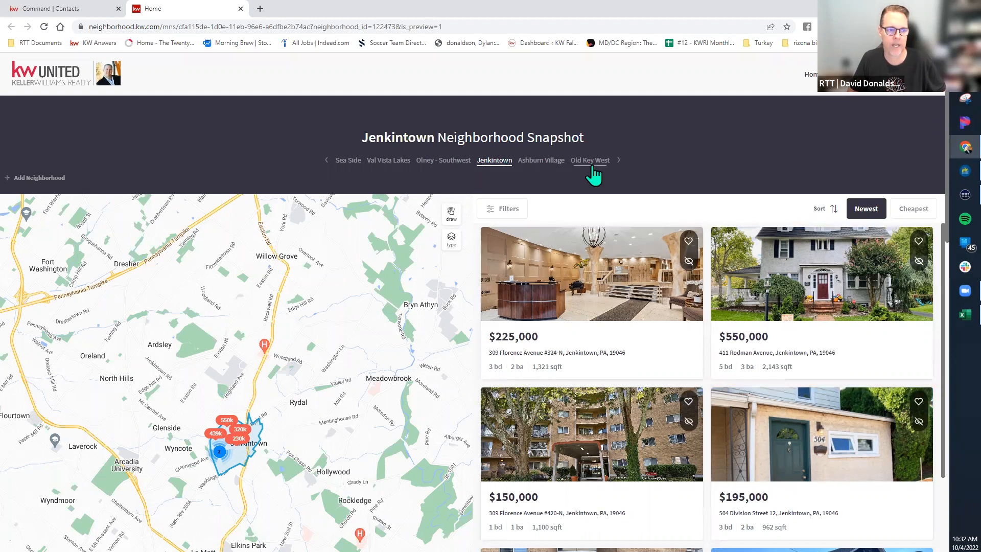
# Compare the listings and maps in the Ashburn Village, Jenkintown and Old Key West neighborhood snapshots.
pyautogui.click(538, 162)
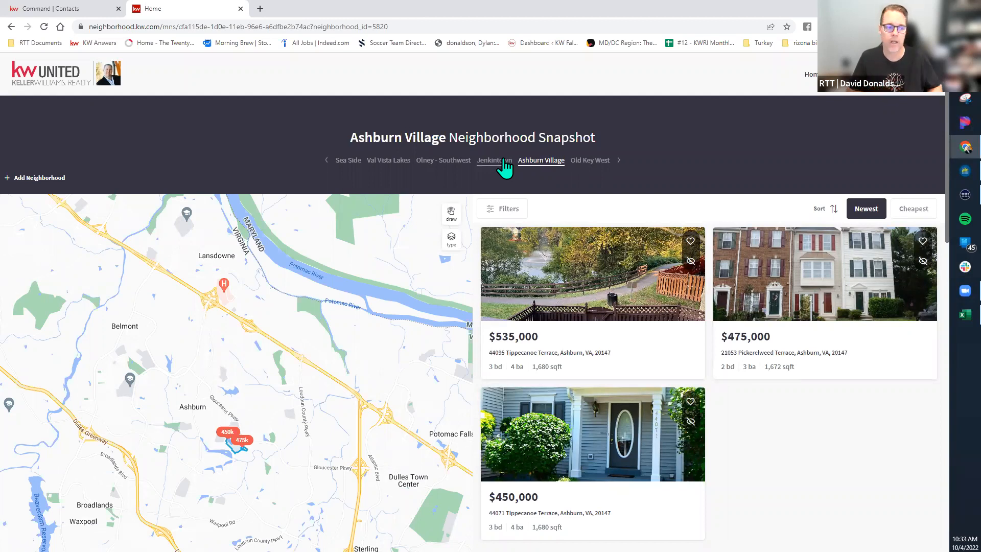
pyautogui.click(543, 162)
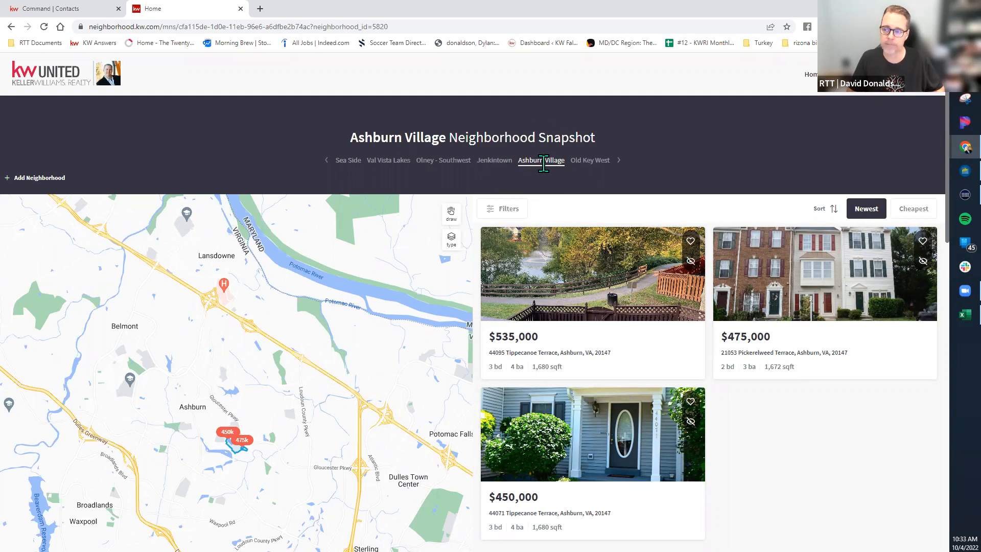
pyautogui.click(496, 162)
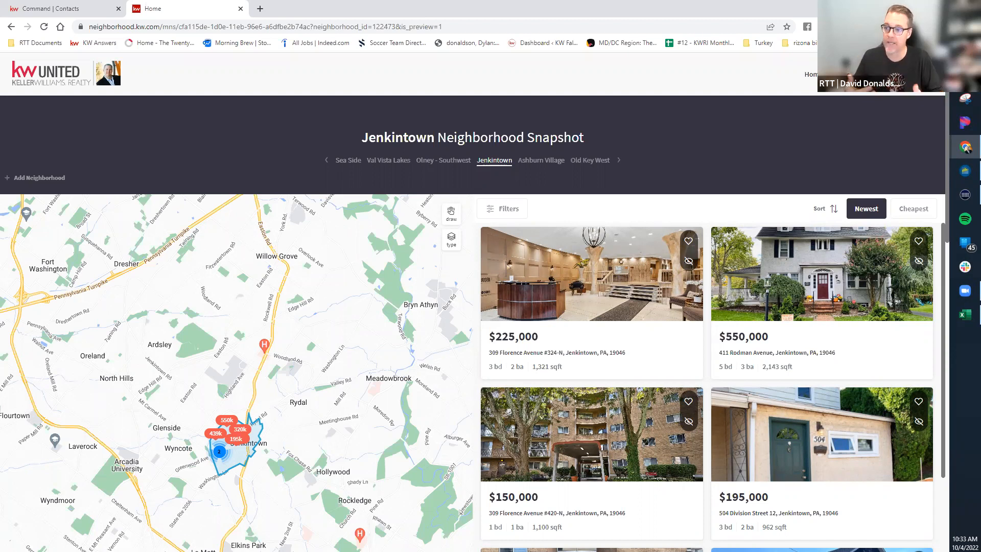
pyautogui.click(556, 162)
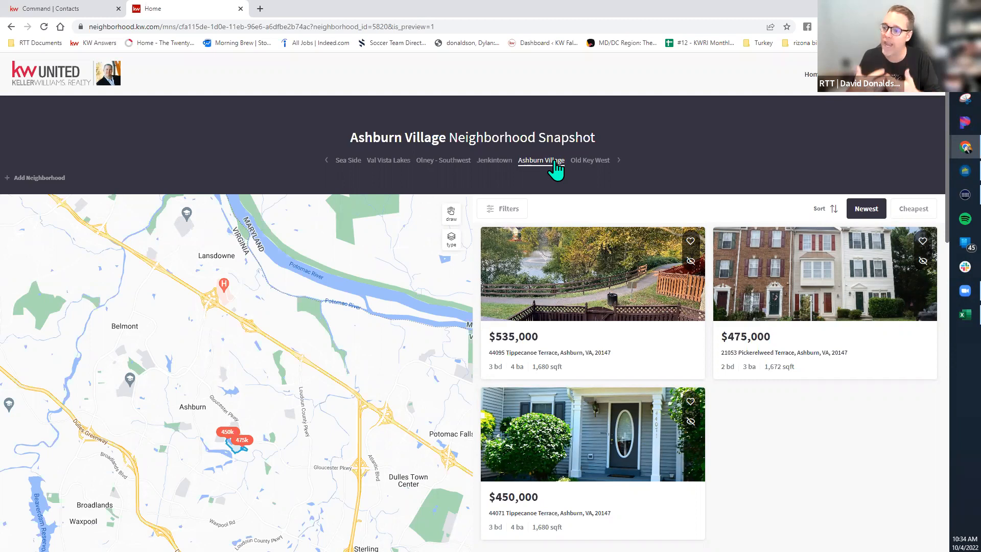
pyautogui.click(494, 161)
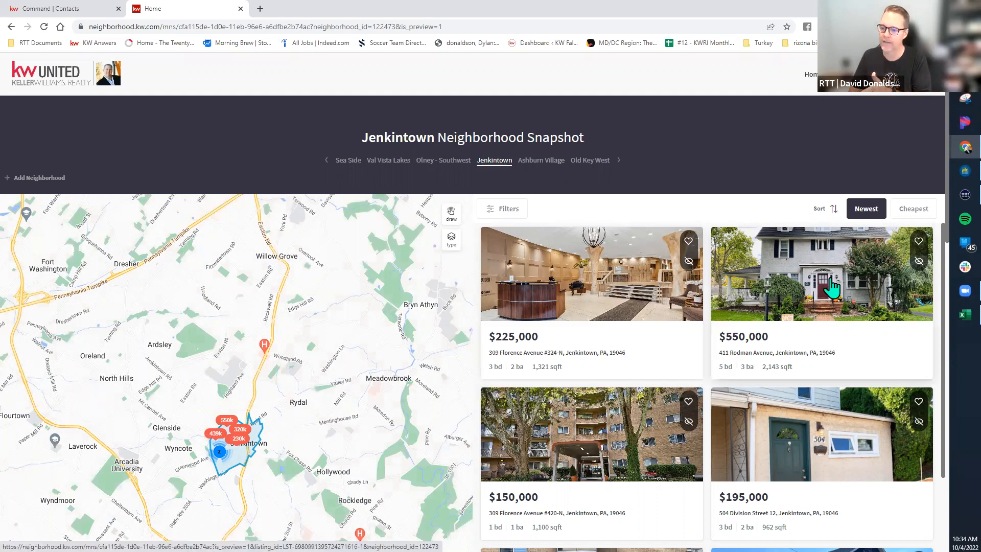
pyautogui.click(586, 163)
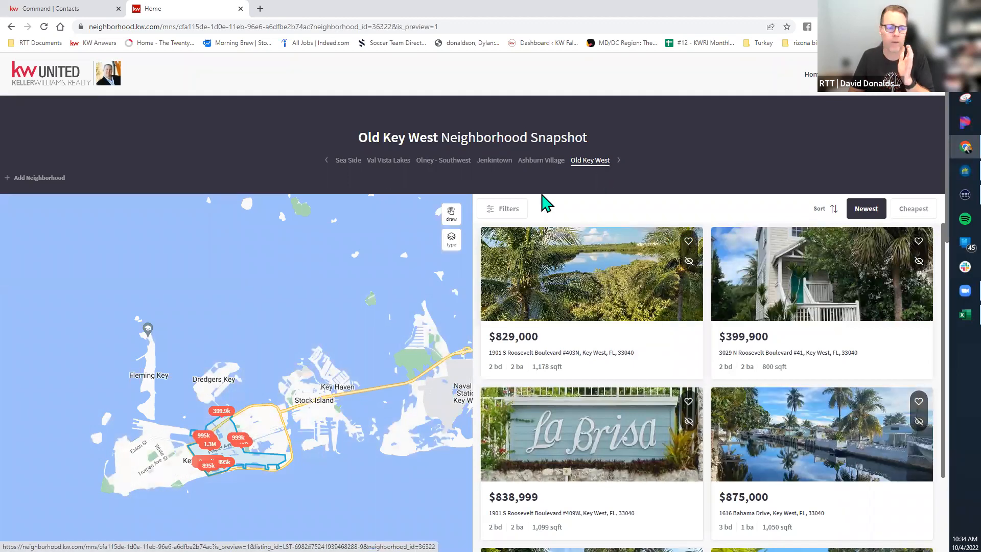
pyautogui.click(543, 162)
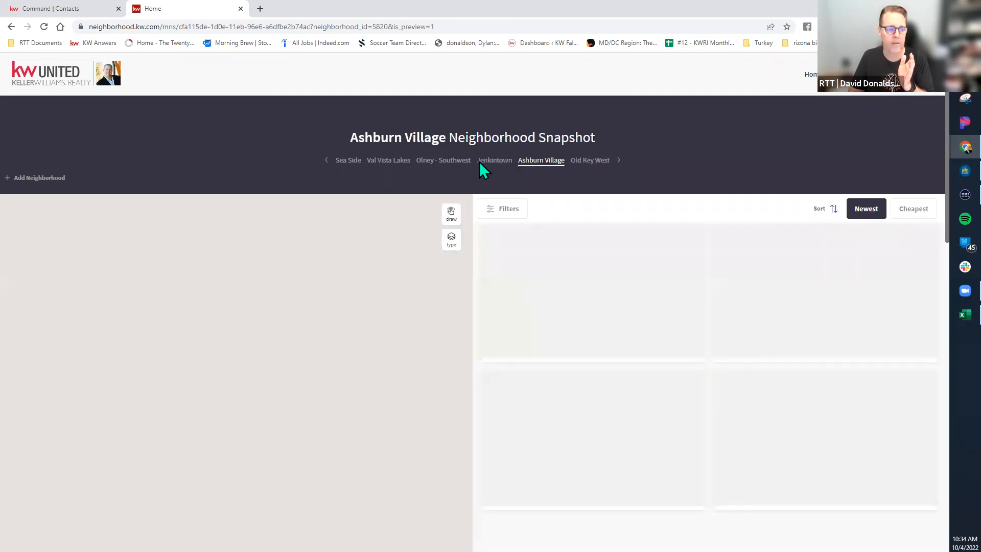
pyautogui.click(492, 161)
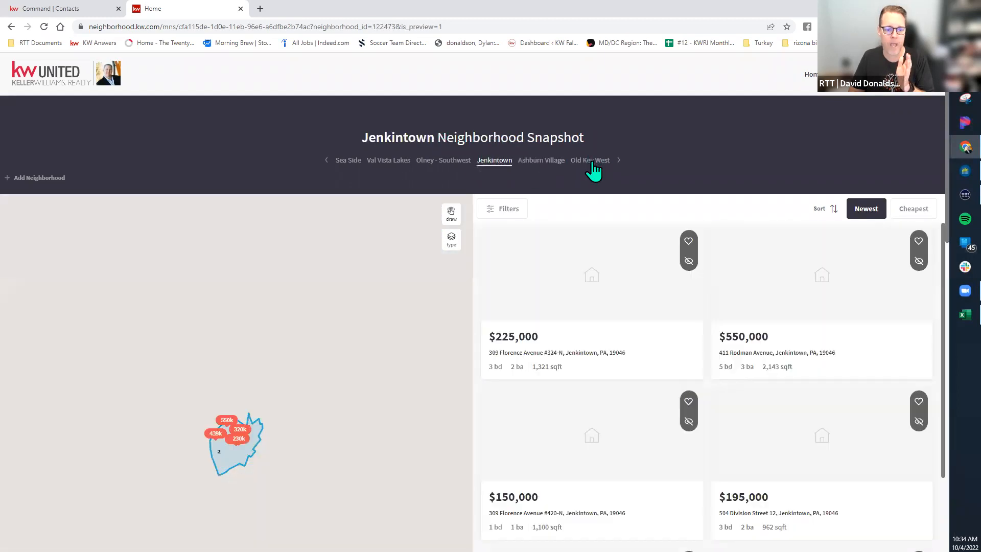
pyautogui.click(591, 161)
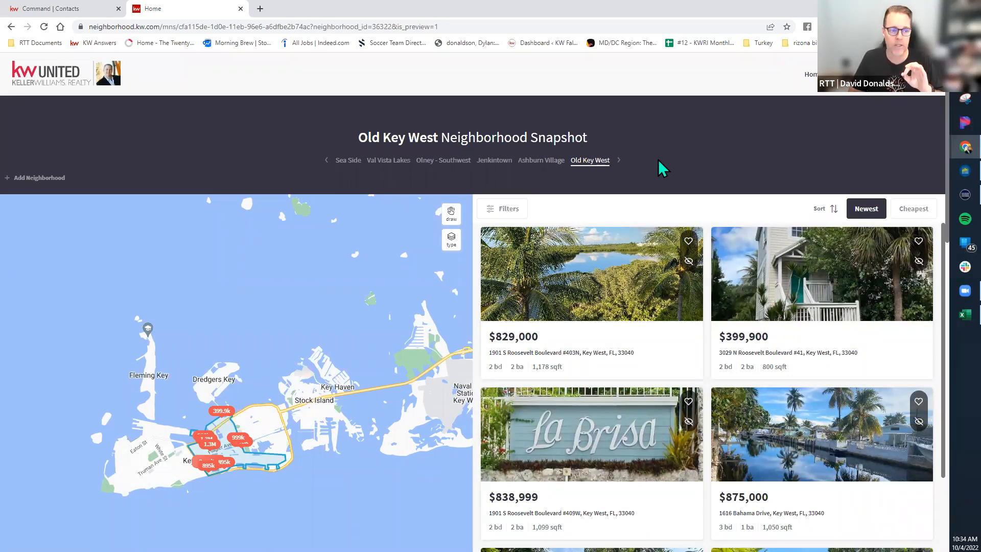
pyautogui.click(538, 160)
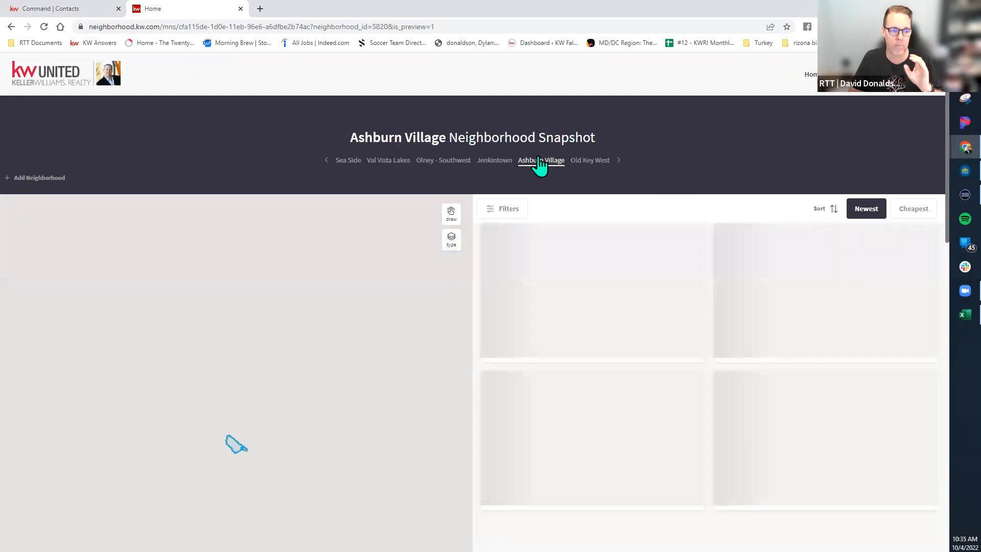
# Return to the contact record and start adding another neighborhood by finding it on the map.
pyautogui.click(63, 9)
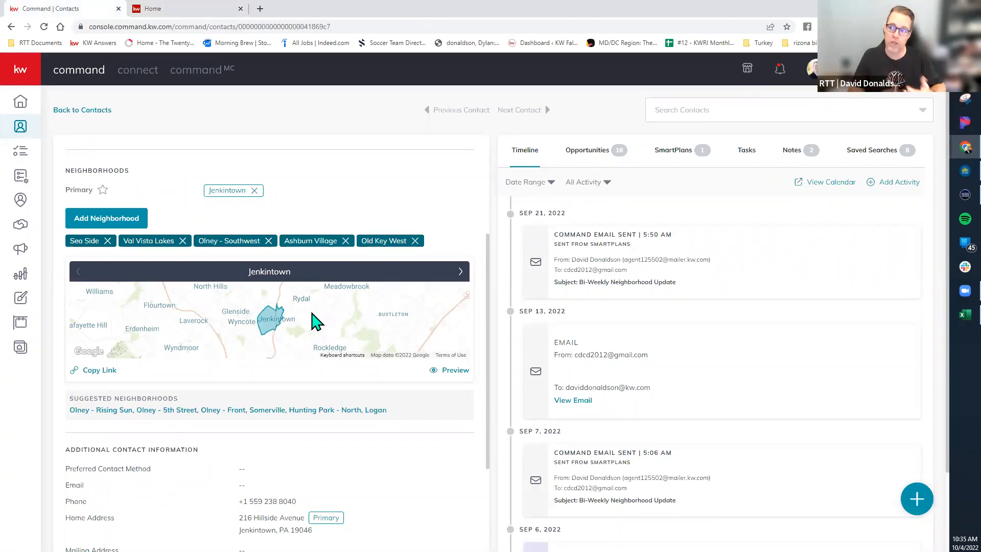
pyautogui.click(114, 220)
pyautogui.press('ctrl')
pyautogui.press('ctrl')
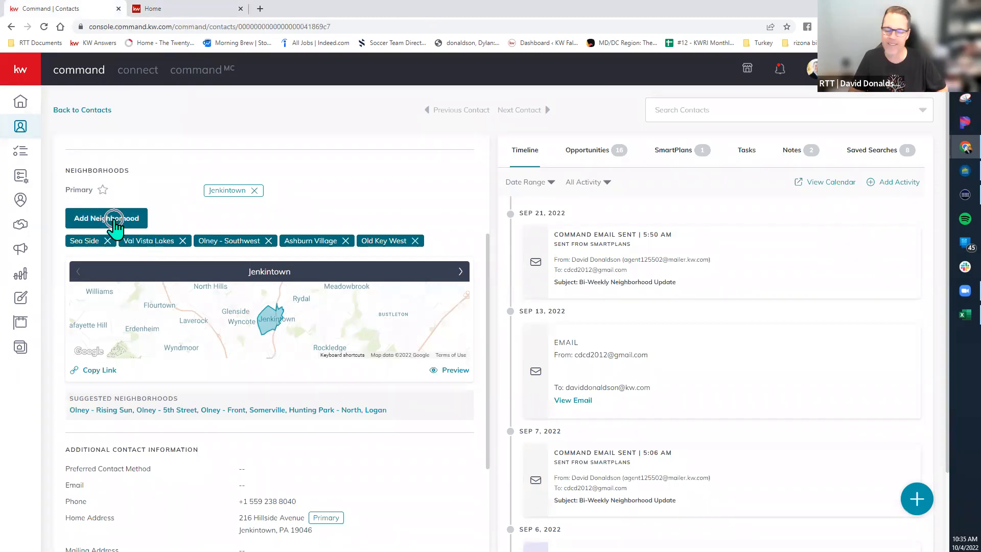
pyautogui.click(115, 225)
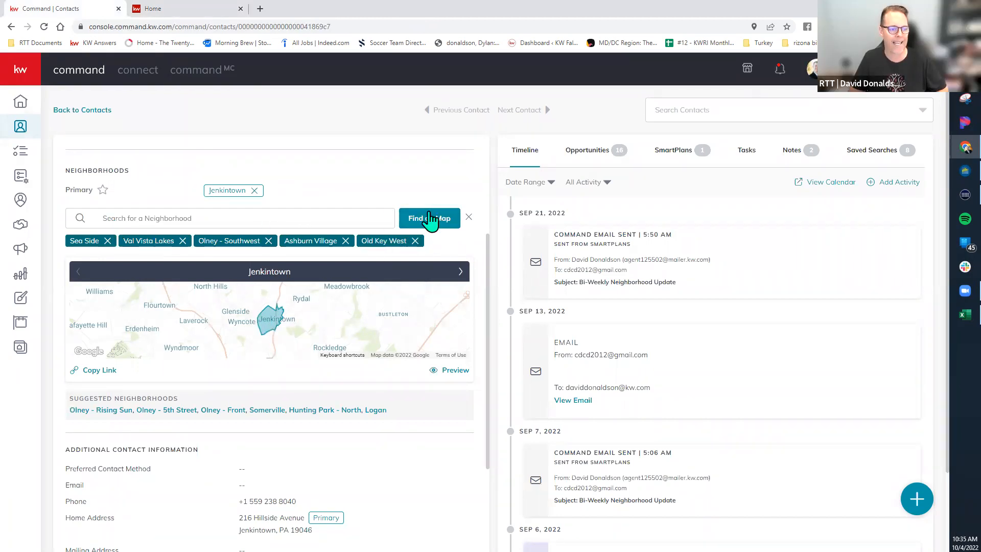
pyautogui.click(430, 229)
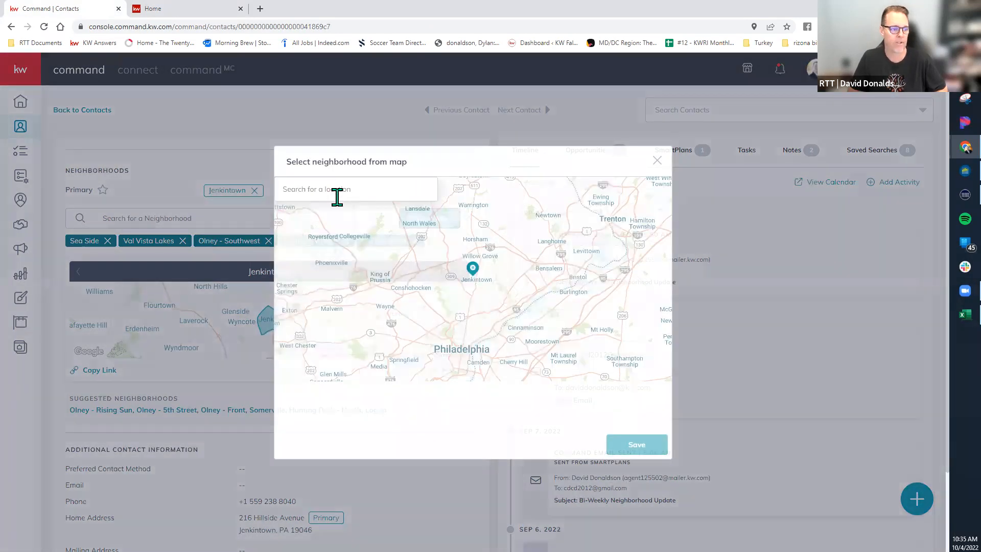
# Search the neighborhood map for Gilbert AZ and go to the AZ-87, Gilbert, AZ, USA result.
pyautogui.click(332, 190)
pyautogui.write('g')
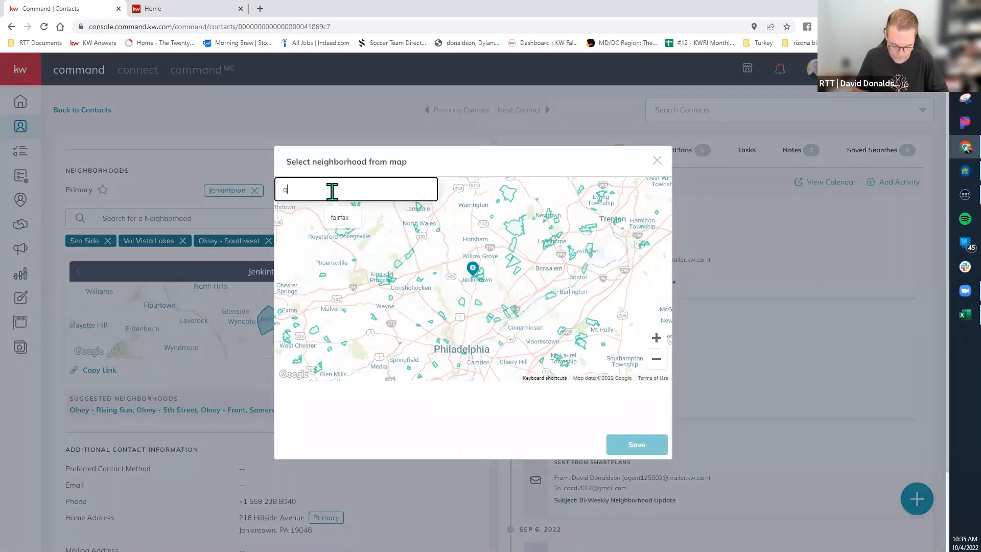
pyautogui.write('ilbert az')
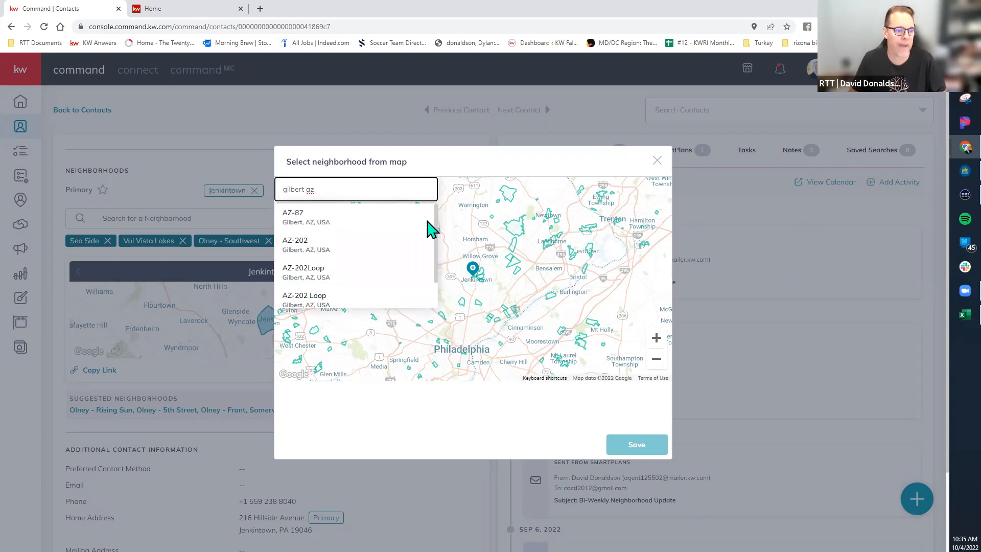
pyautogui.click(329, 229)
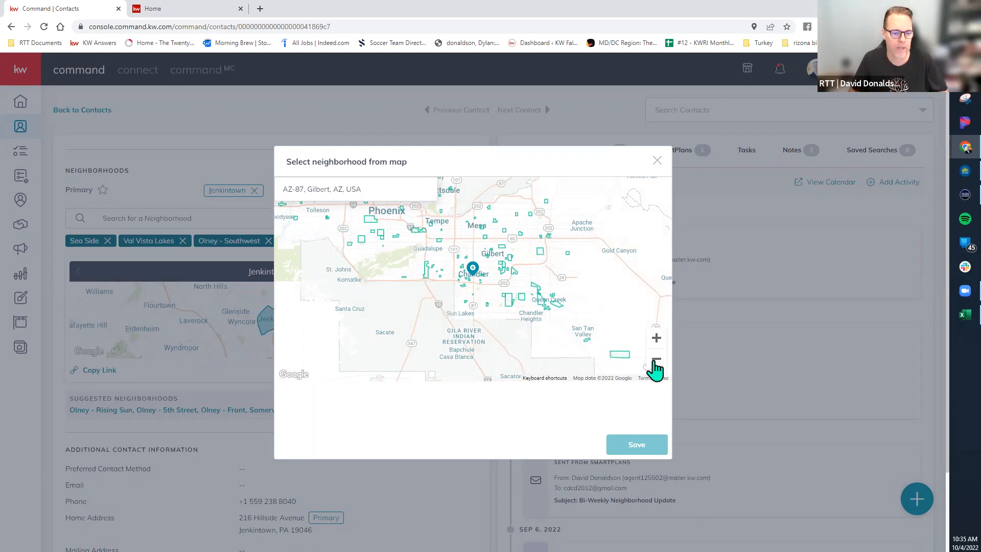
# Select Dobson Ranch East, Dobson Ranch West, Dobson Ranch South, Dobson Ranch and Dobson Woods on the map, and close the selection without saving.
pyautogui.click(655, 339)
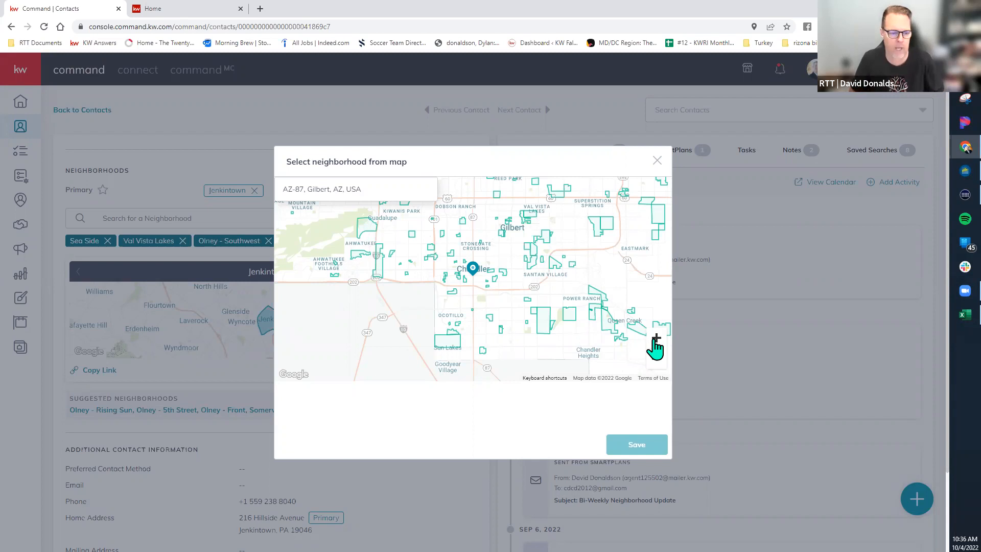
pyautogui.click(655, 339)
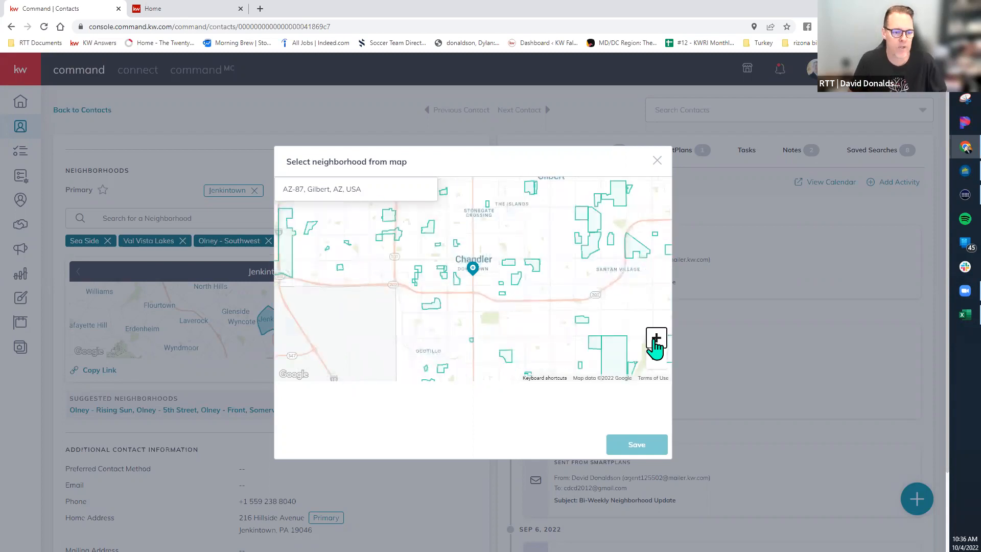
pyautogui.click(655, 340)
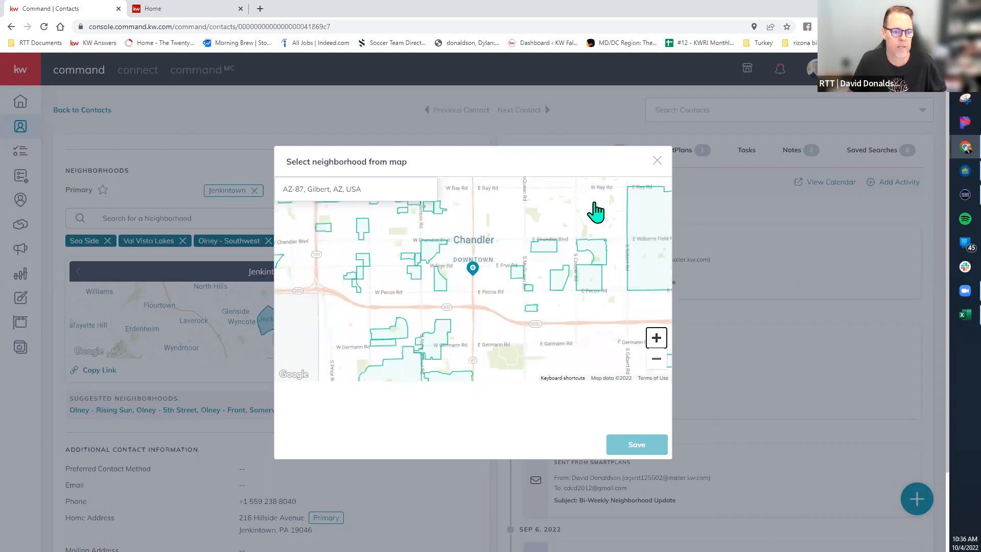
pyautogui.moveTo(545, 223); pyautogui.dragTo(632, 332)
pyautogui.moveTo(559, 212); pyautogui.dragTo(563, 354)
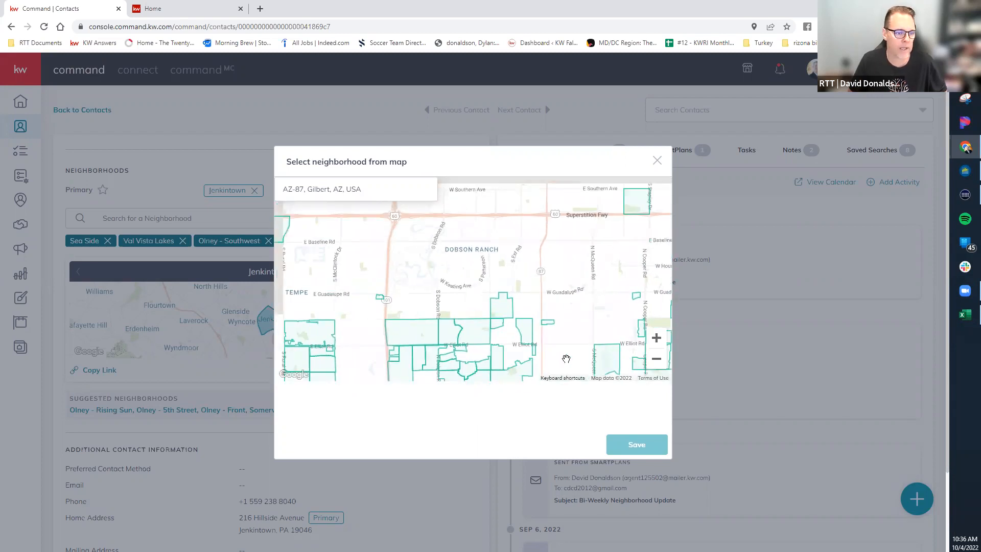
pyautogui.moveTo(453, 254); pyautogui.dragTo(539, 248)
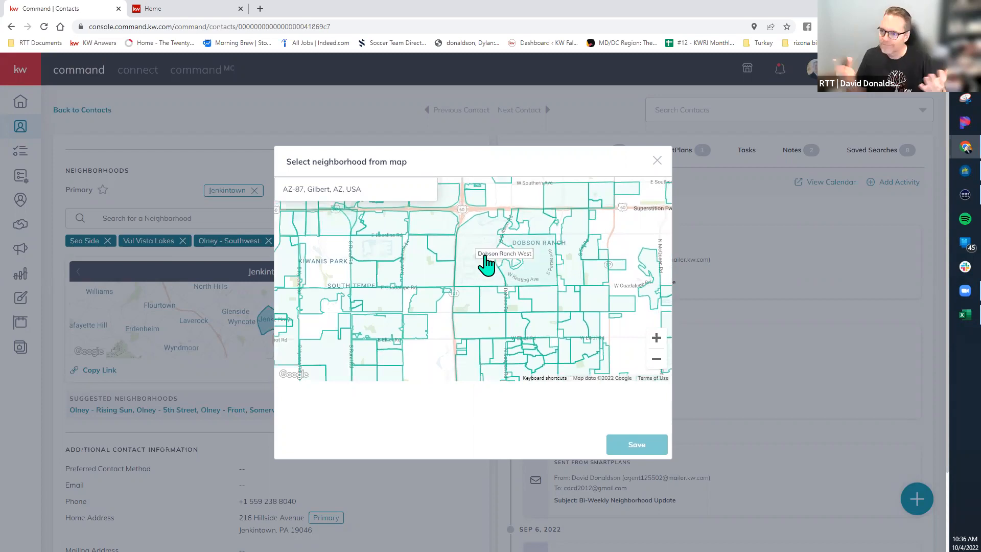
pyautogui.click(542, 258)
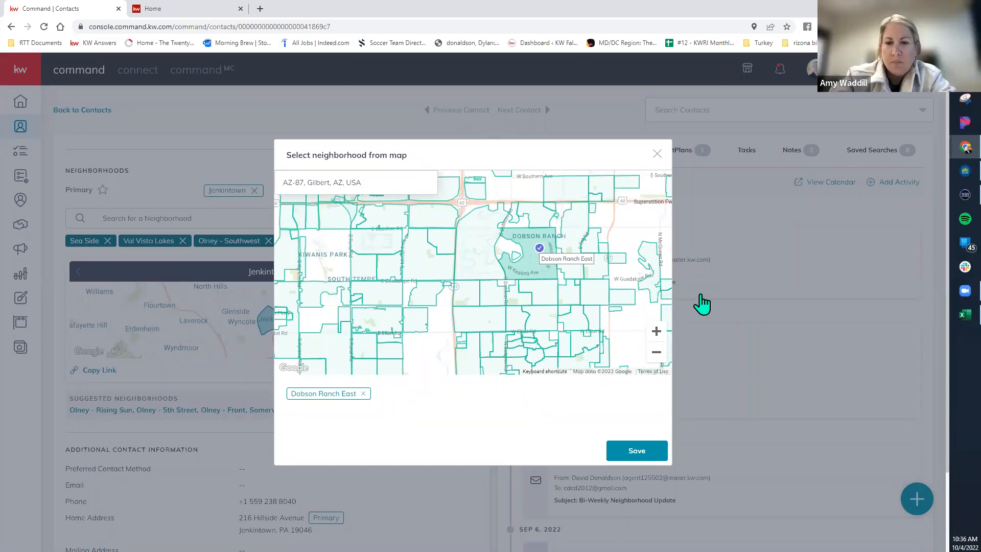
pyautogui.click(477, 268)
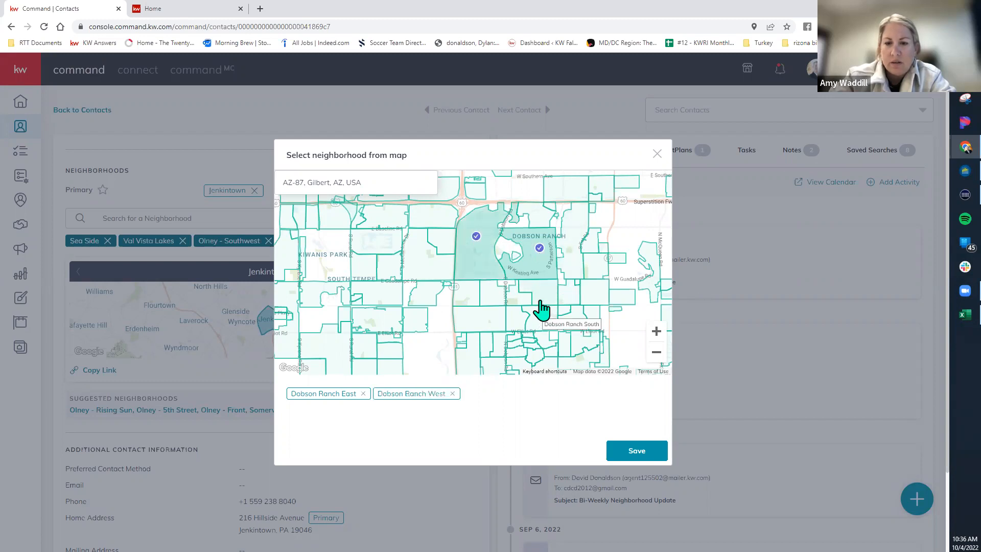
pyautogui.click(542, 313)
pyautogui.click(557, 298)
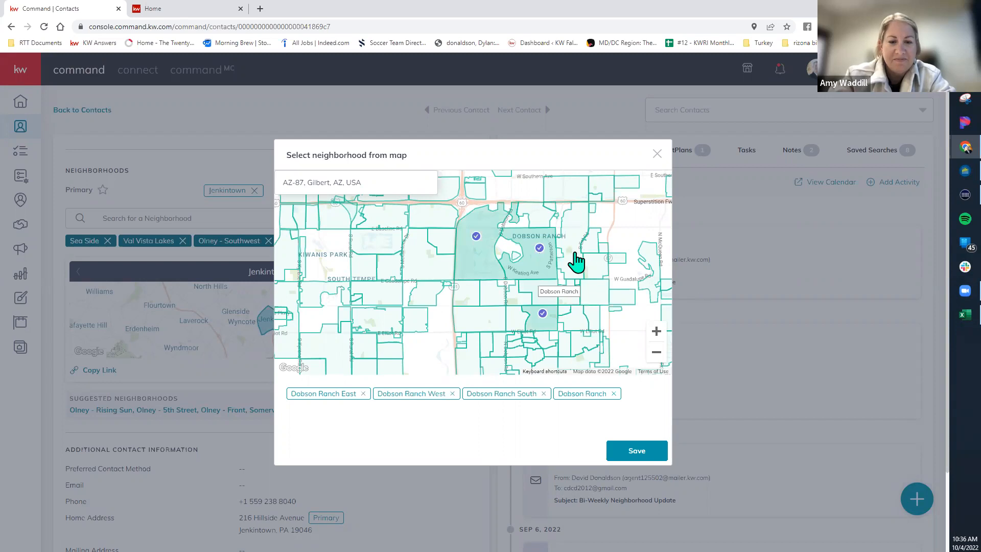
pyautogui.click(573, 230)
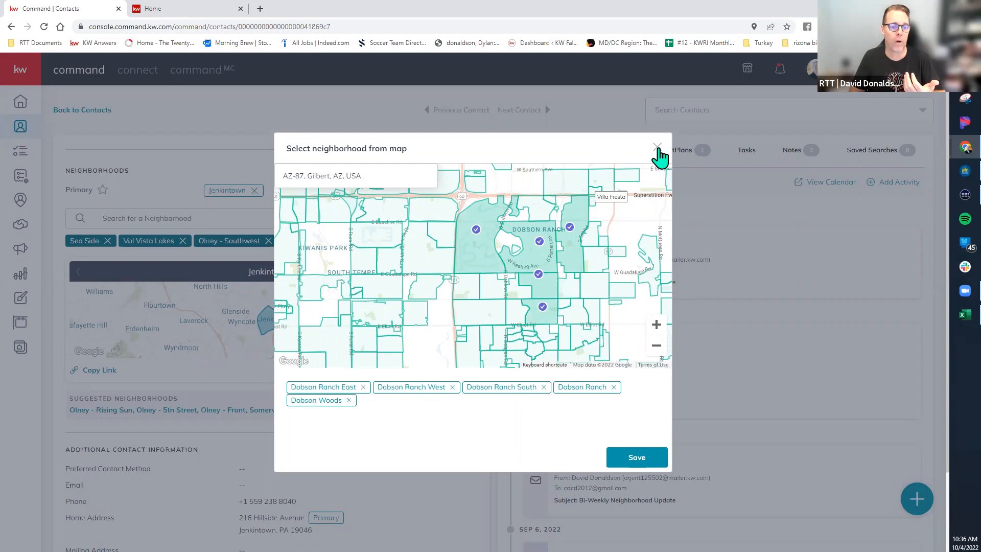
pyautogui.click(369, 72)
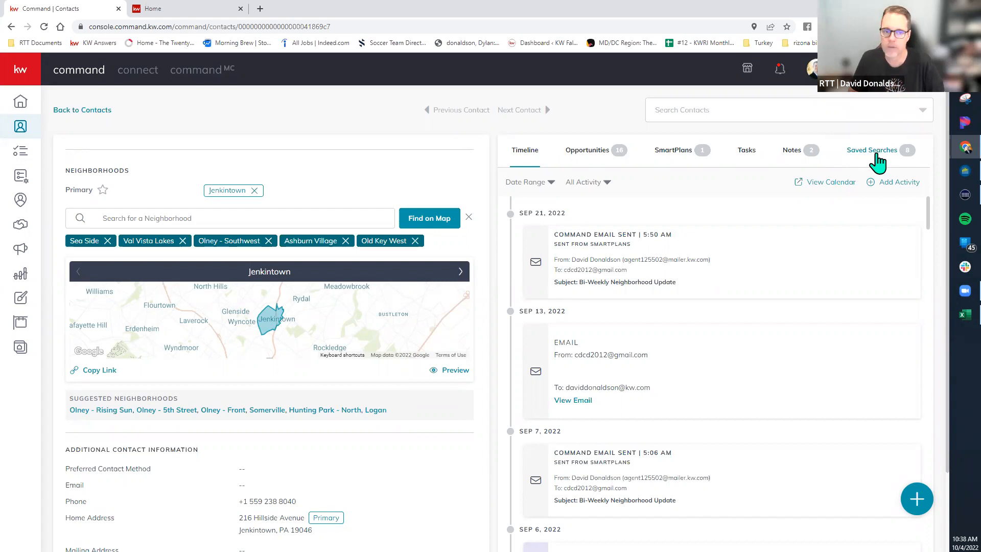
# Start a new saved search for the contact and review its location types and property criteria.
pyautogui.click(876, 154)
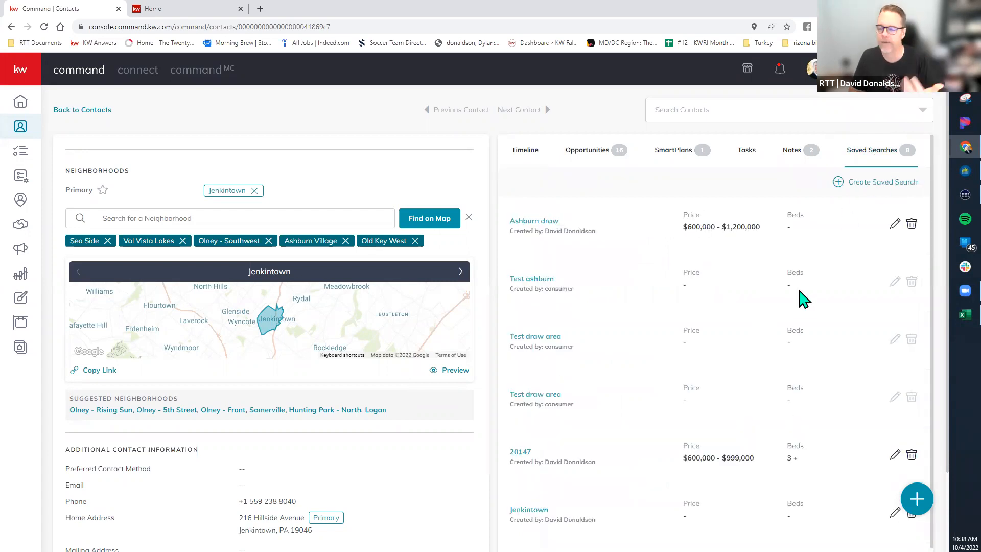
pyautogui.click(839, 186)
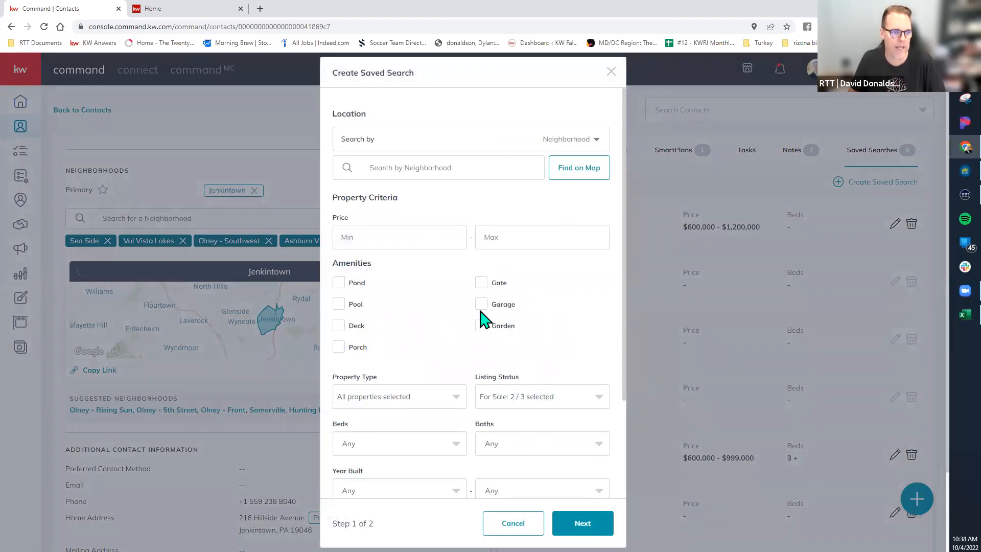
pyautogui.click(584, 144)
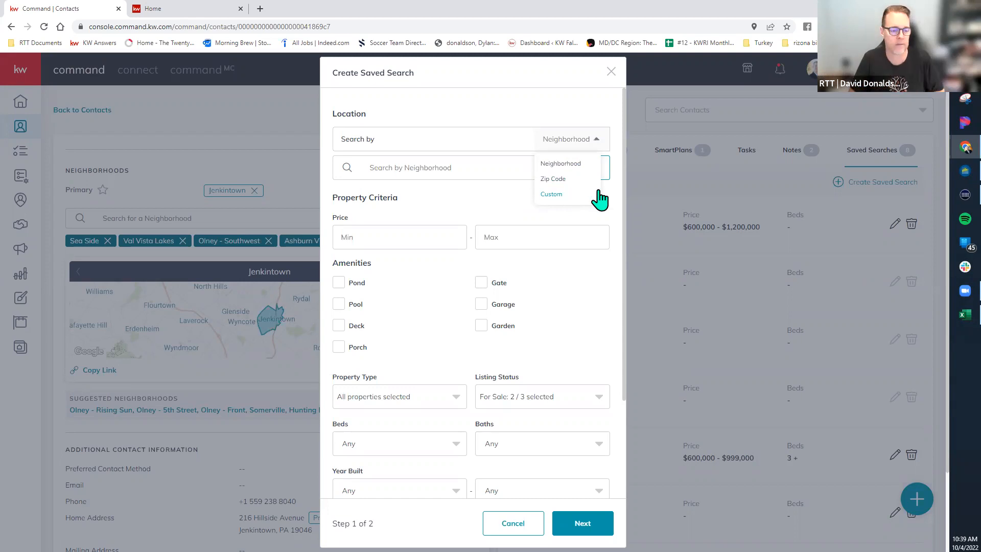
pyautogui.scroll(-3, 578, 328)
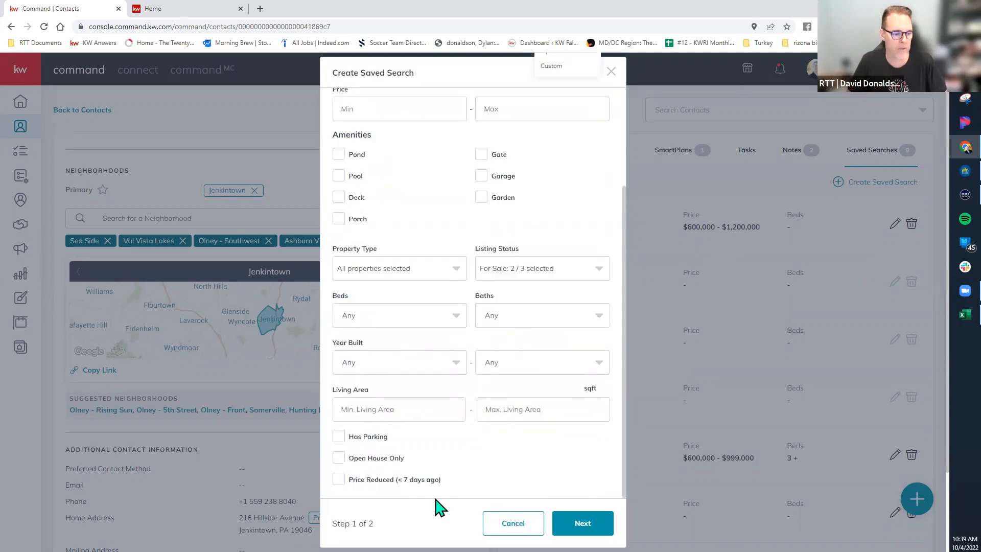
pyautogui.scroll(3, 448, 234)
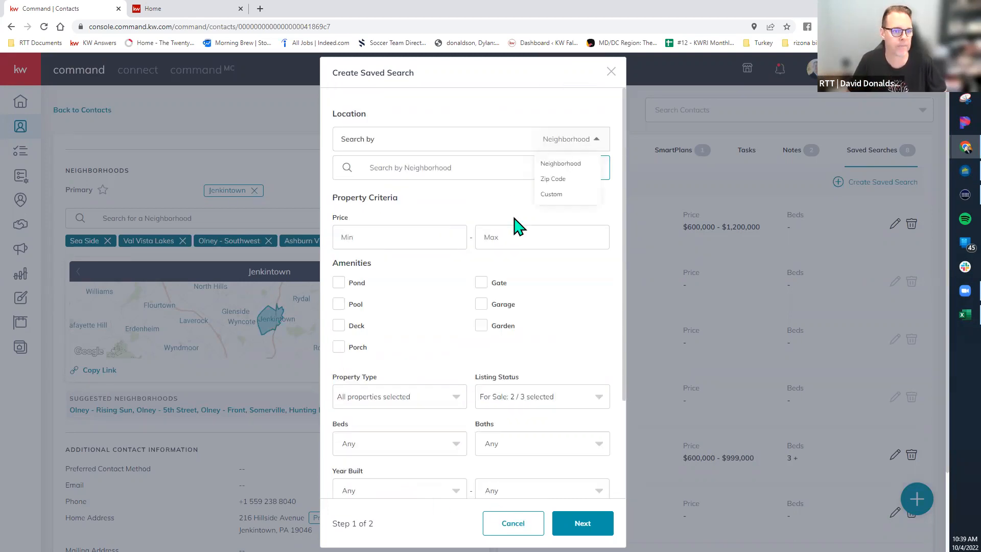
# Set the saved search to search by zip code and add 22046 as its location.
pyautogui.click(555, 179)
pyautogui.click(440, 170)
pyautogui.write('22046')
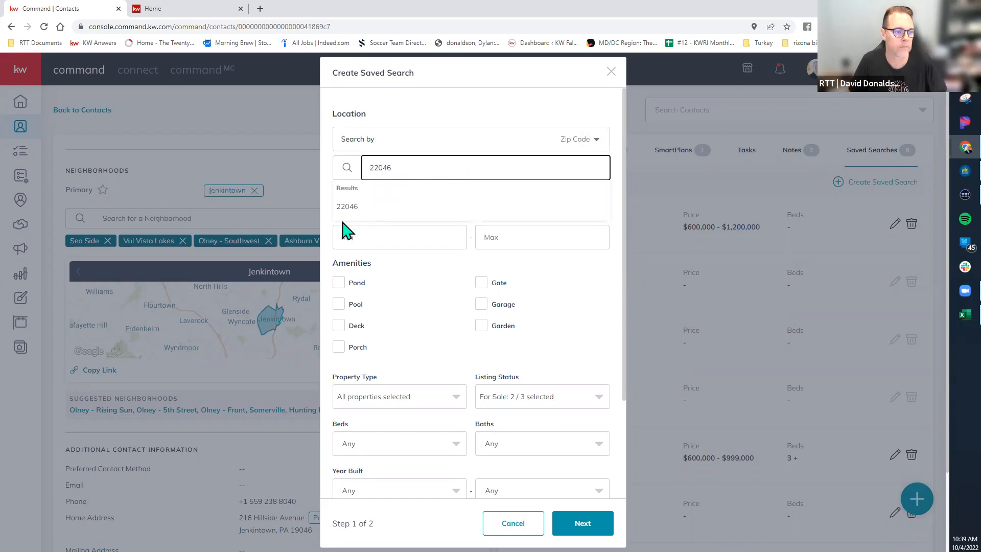
pyautogui.click(361, 211)
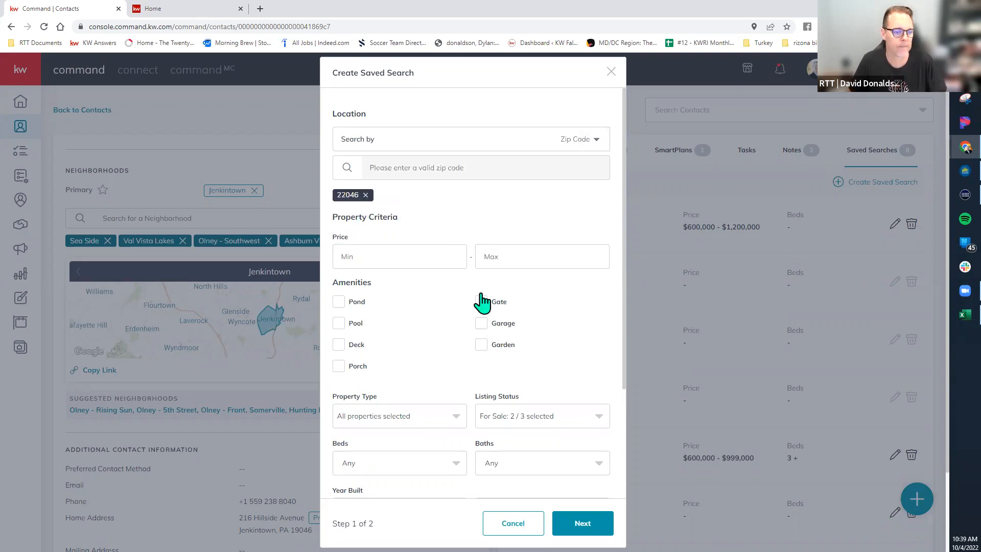
# Leave the property criteria unrestricted, continue to the final stage and title the saved search 22046.
pyautogui.scroll(-3, 506, 327)
pyautogui.click(587, 520)
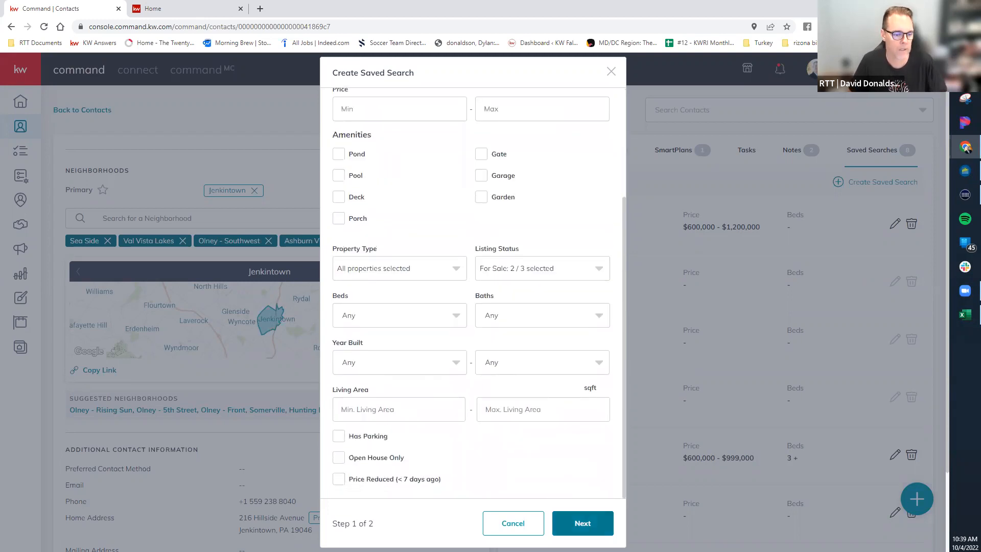
pyautogui.click(426, 247)
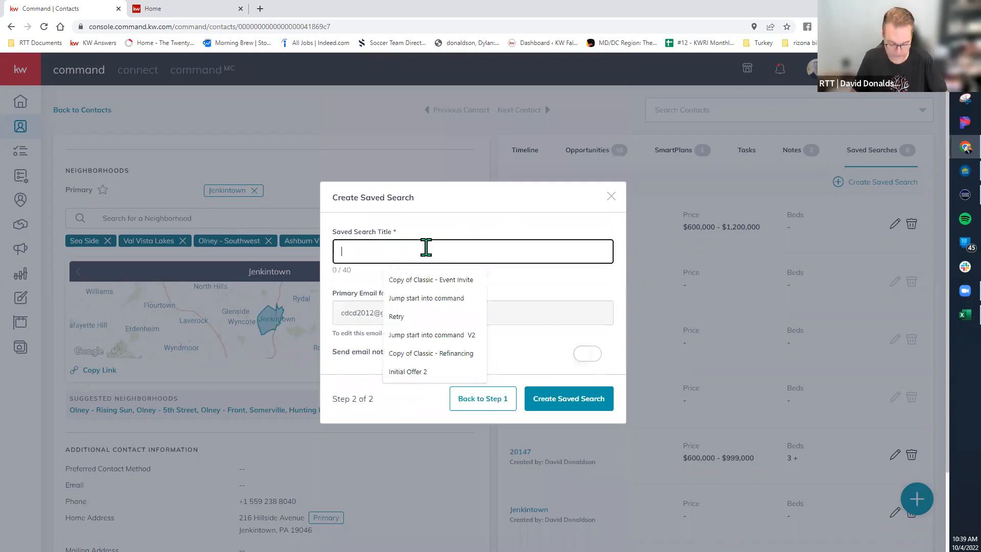
pyautogui.write('22046')
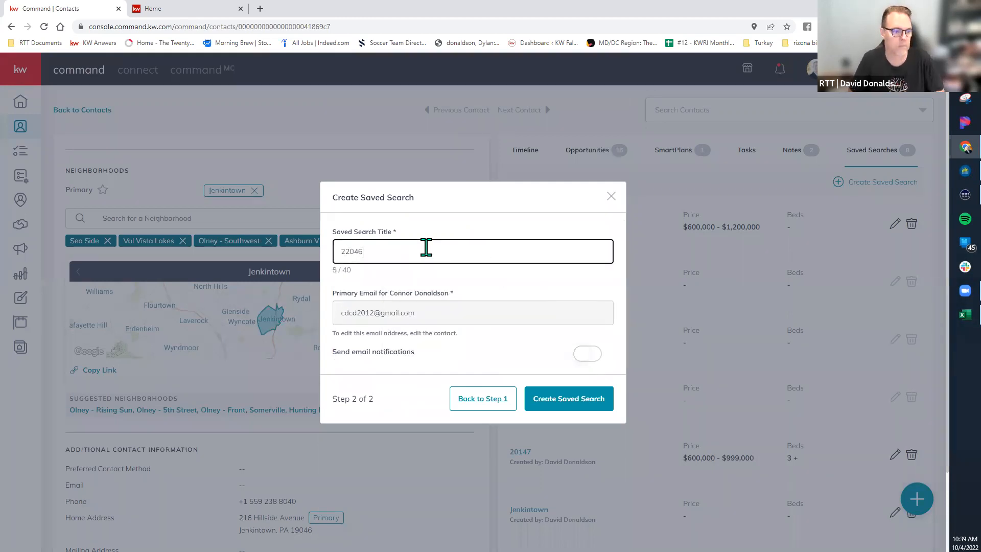
# Enable email notifications for the saved search to show the frequency options, and close the form without creating the search.
pyautogui.scroll(-2, 505, 351)
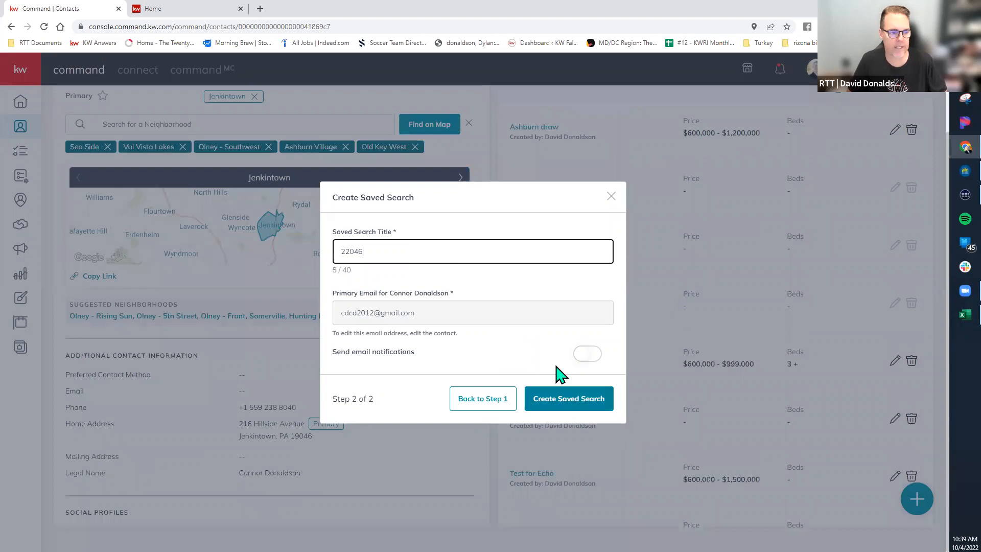
pyautogui.click(587, 354)
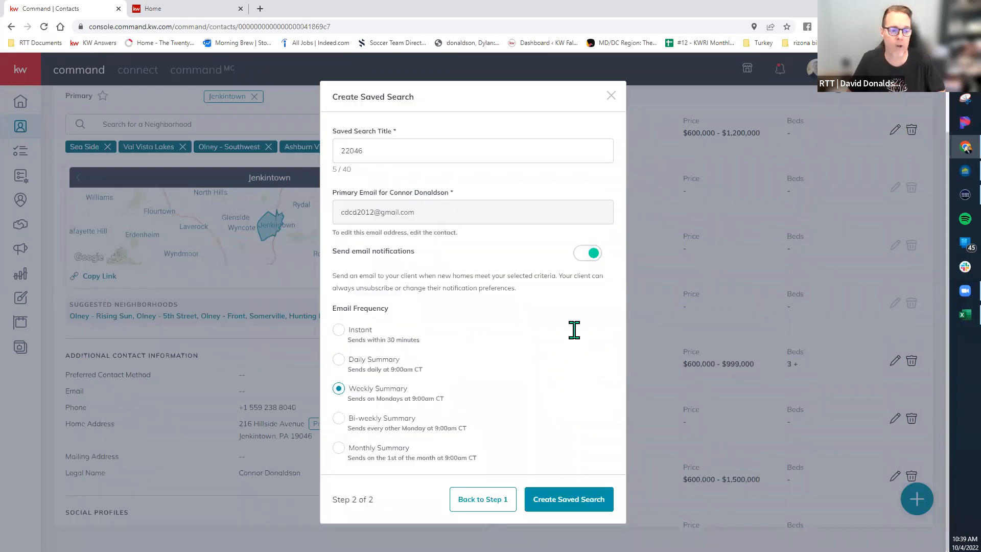
pyautogui.click(588, 256)
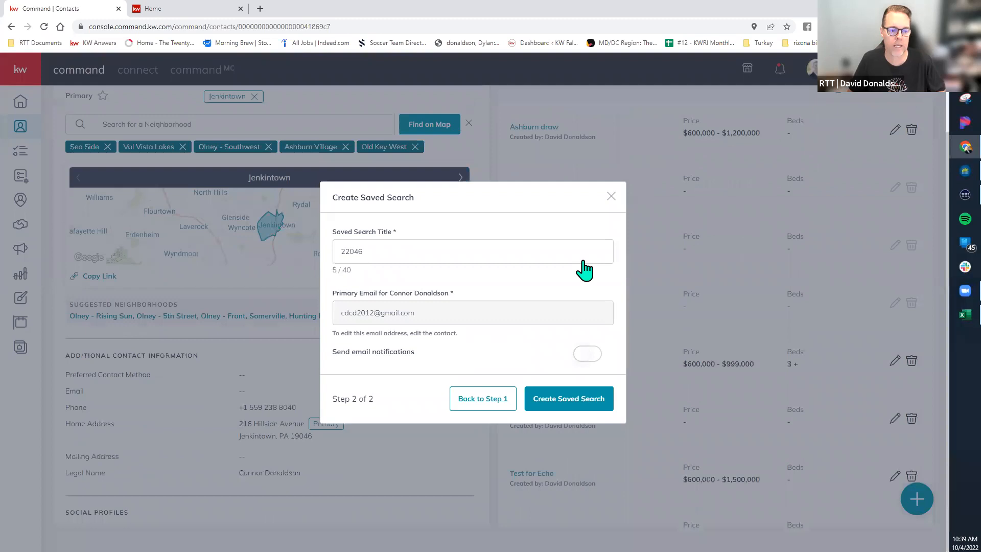
pyautogui.click(590, 356)
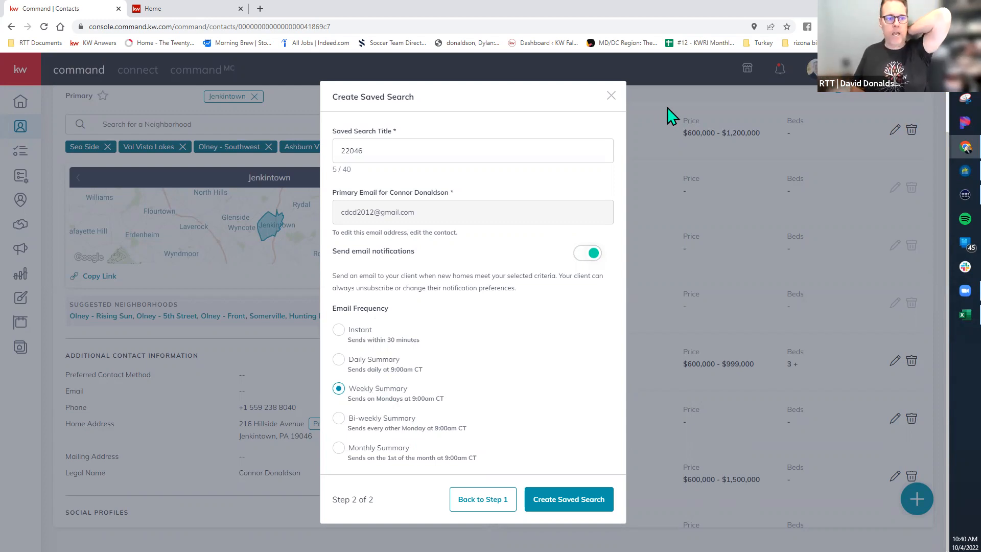
pyautogui.click(612, 97)
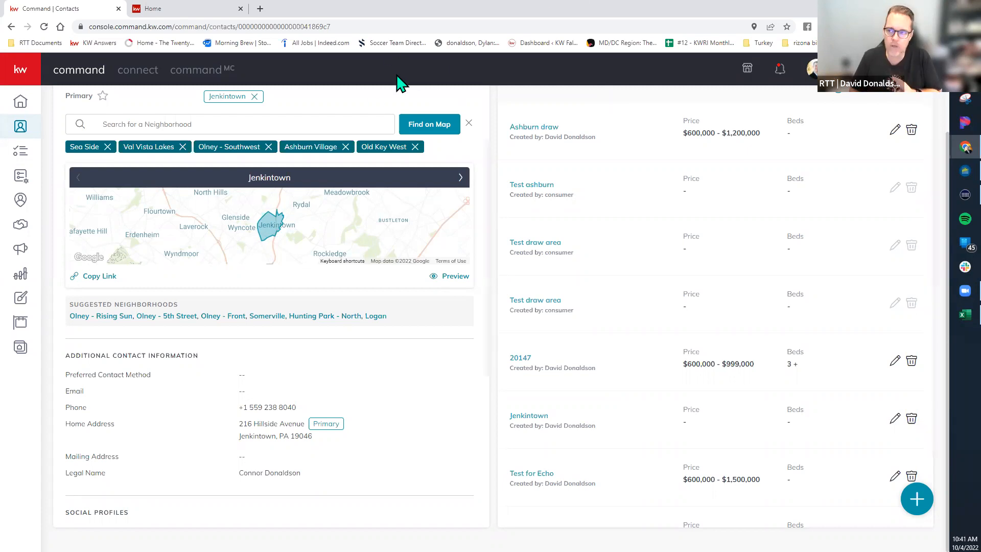
# Go to the Consumer area's Collections and start creating a new collection.
pyautogui.click(22, 352)
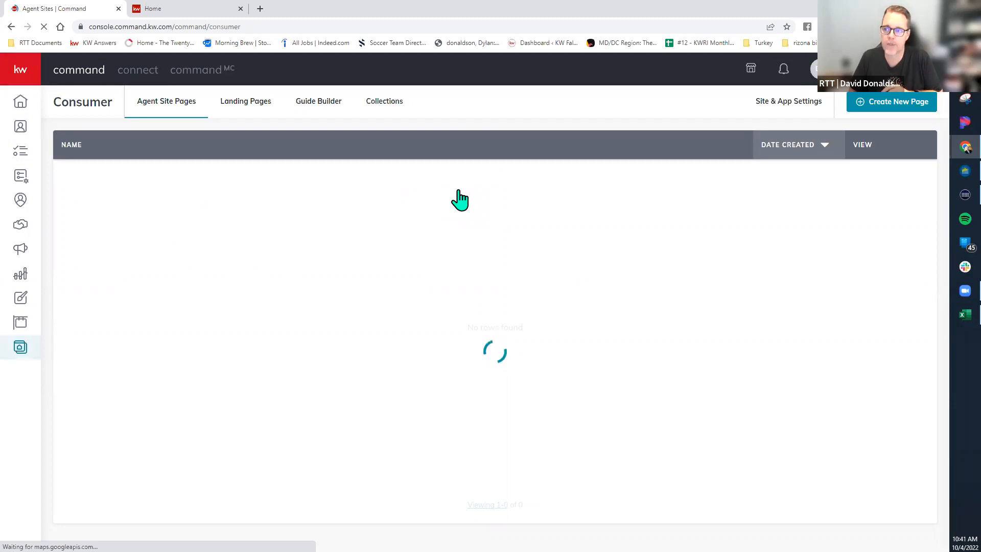
pyautogui.click(393, 107)
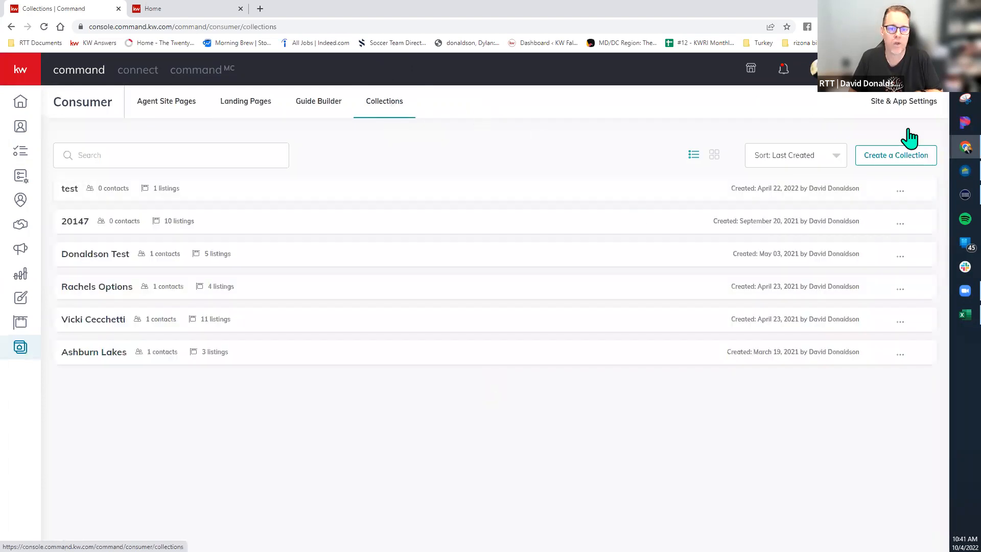
pyautogui.click(887, 158)
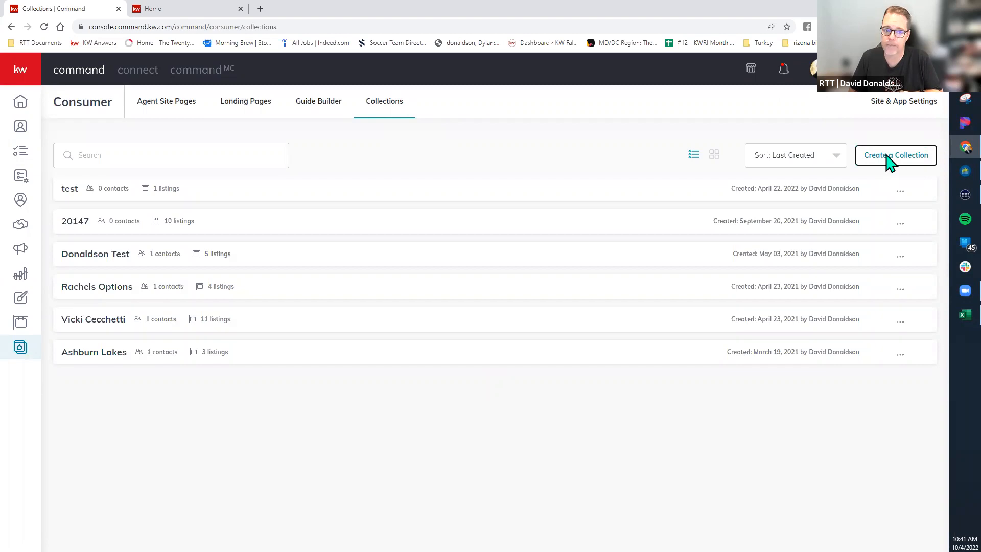
pyautogui.rightClick(887, 158)
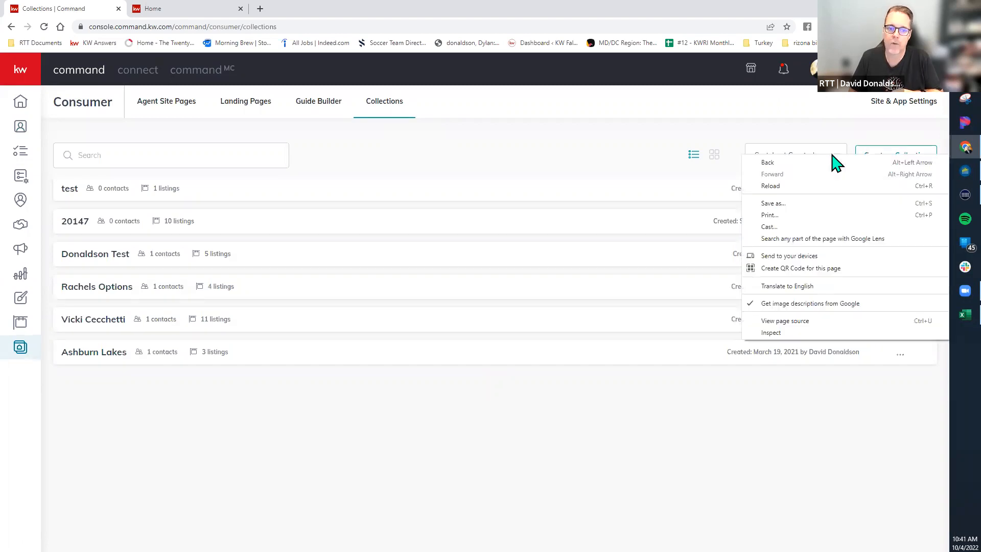
pyautogui.click(897, 159)
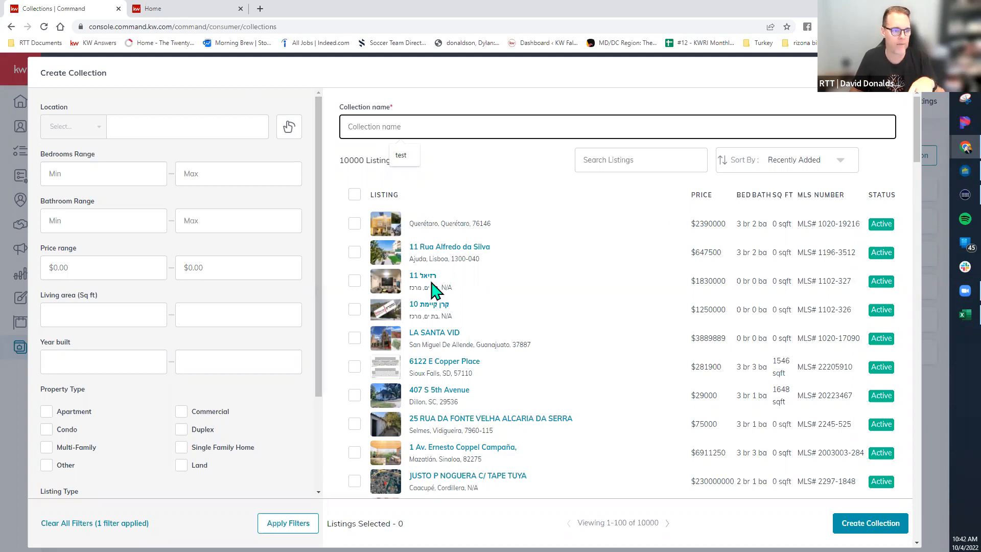
# Set the new collection's listing location filter to zip code 22046.
pyautogui.click(92, 133)
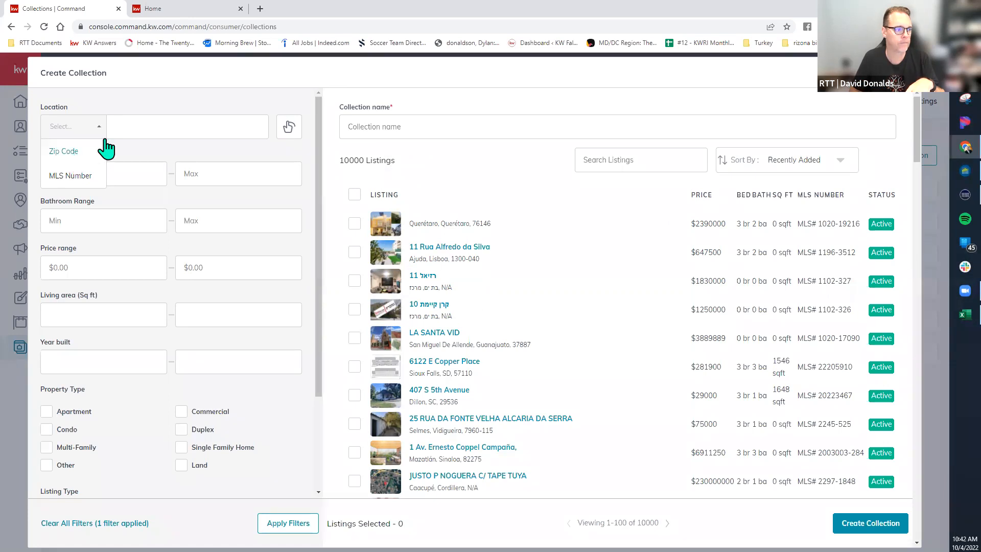
pyautogui.click(145, 127)
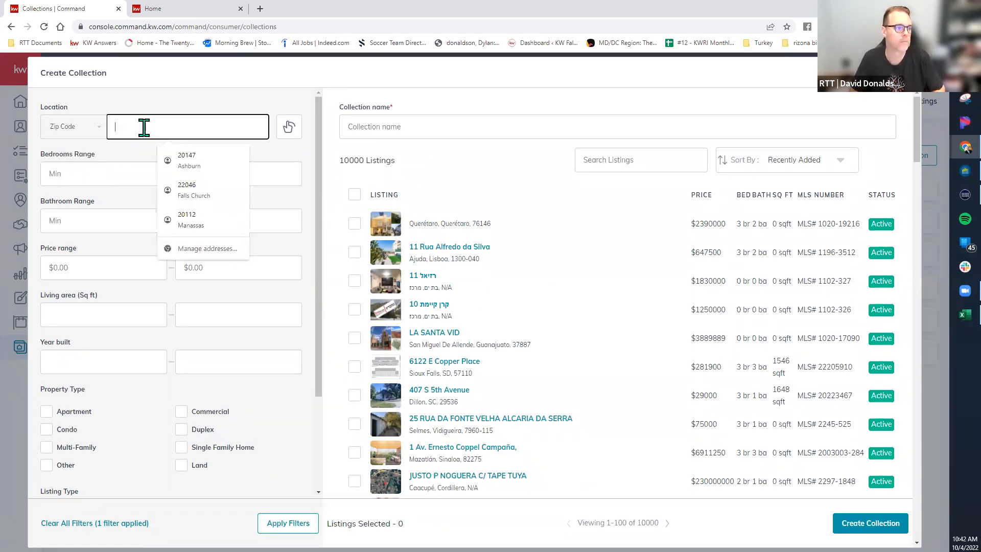
pyautogui.write('22046')
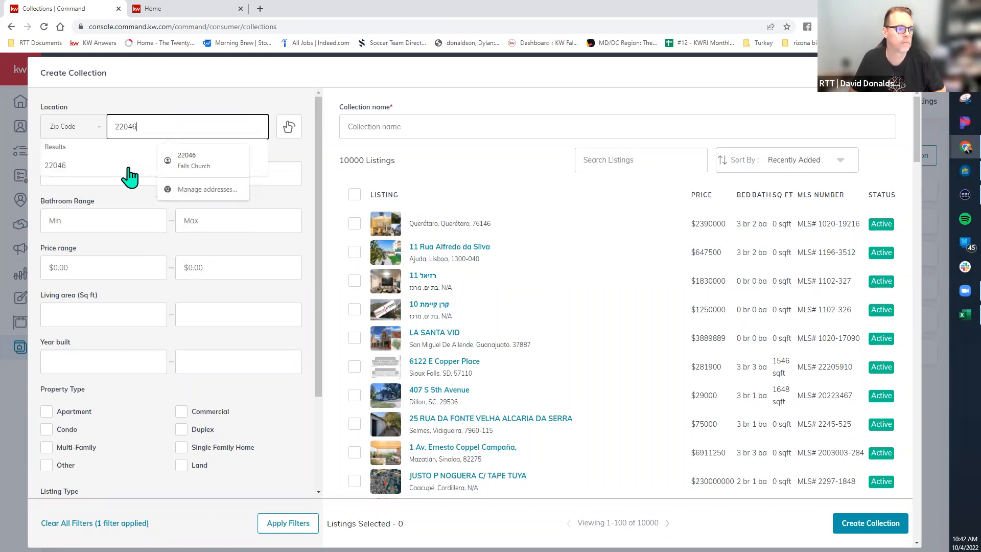
pyautogui.click(77, 169)
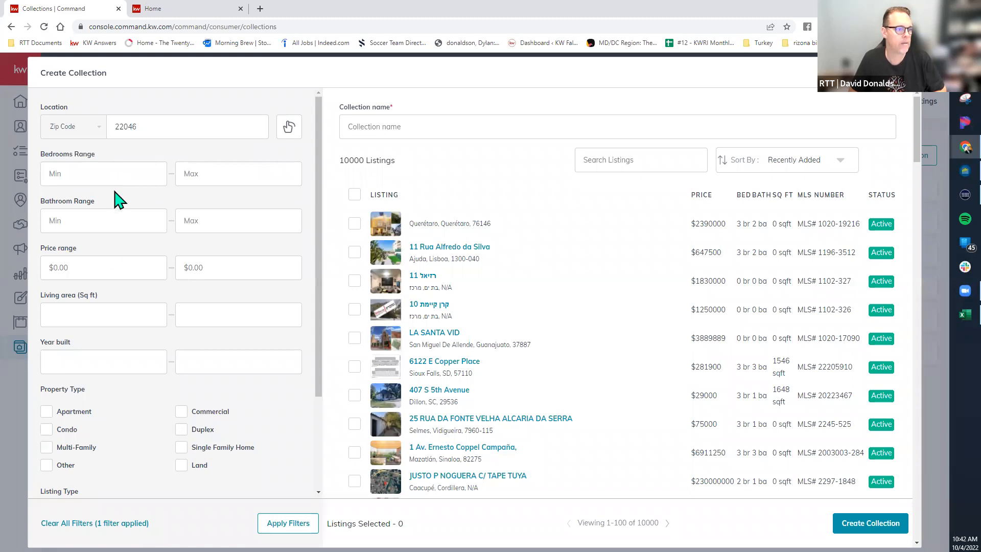
# Set the collection's price range filter from $850,000 to $1,250,000.
pyautogui.click(97, 220)
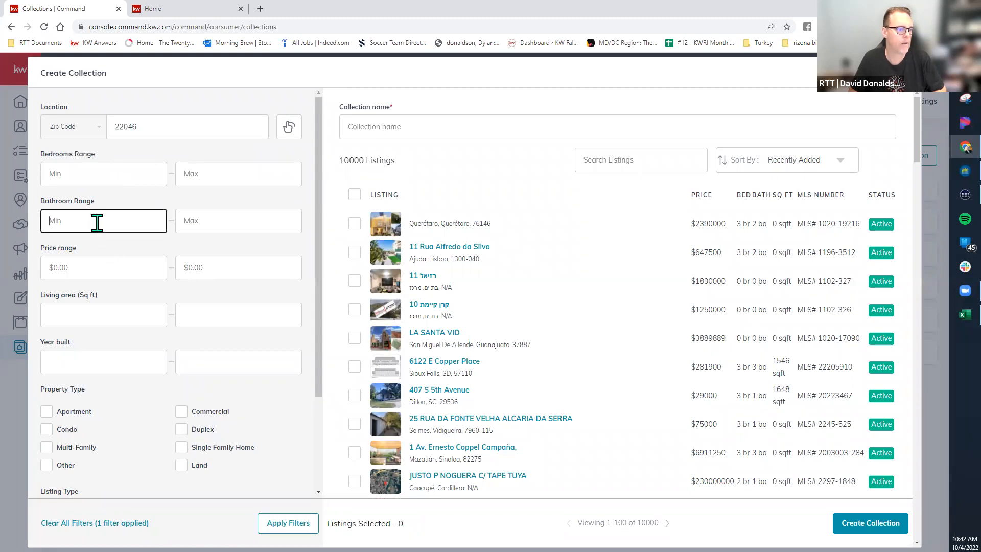
pyautogui.click(100, 265)
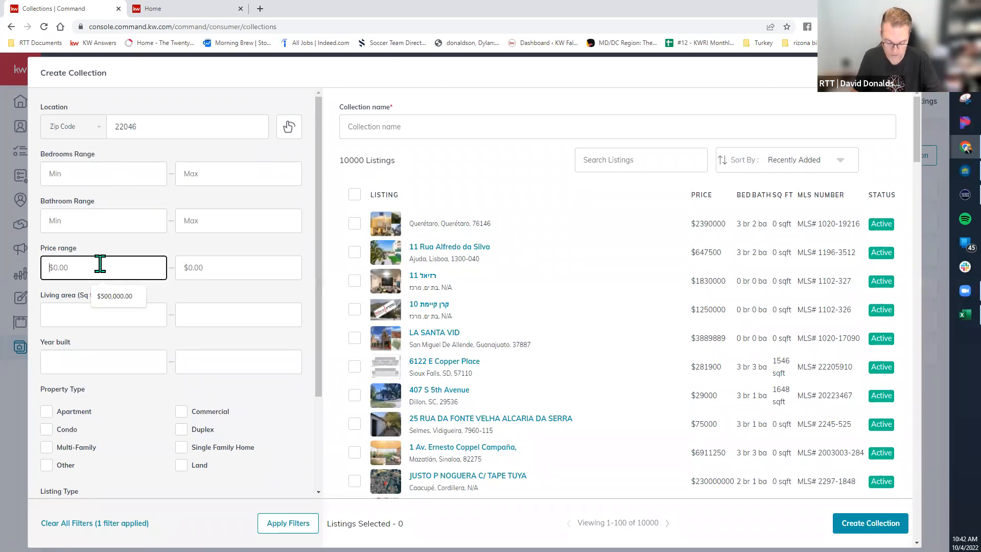
pyautogui.write('8')
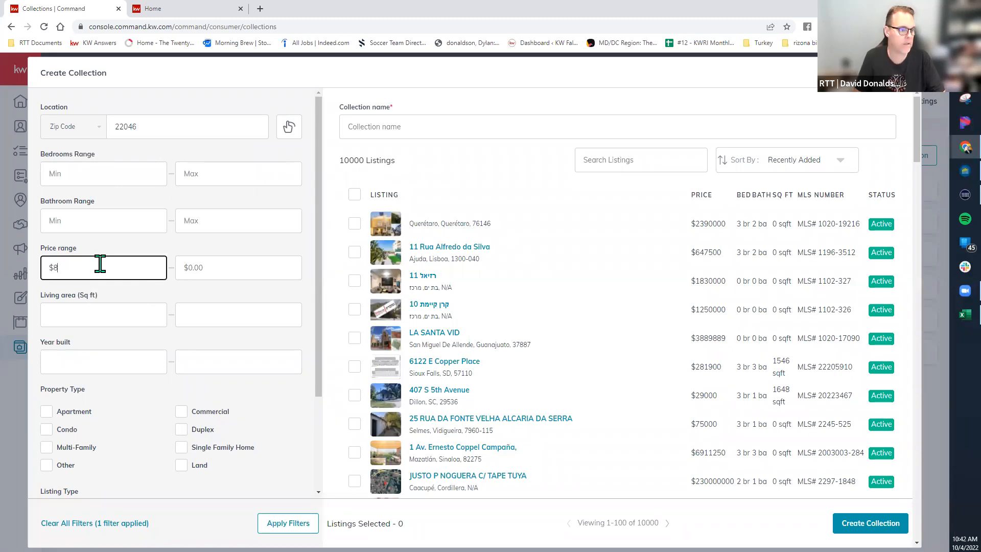
pyautogui.write('50,000')
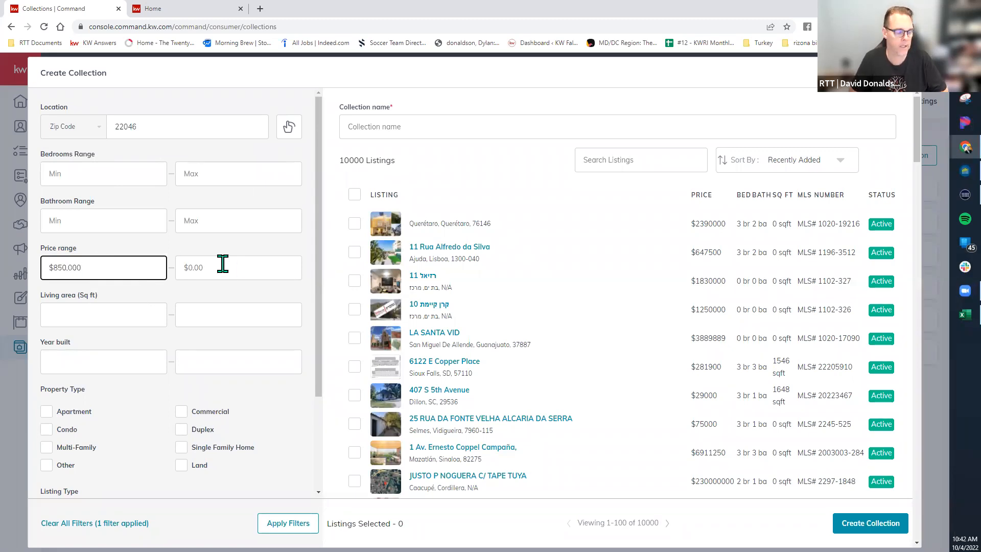
pyautogui.click(223, 263)
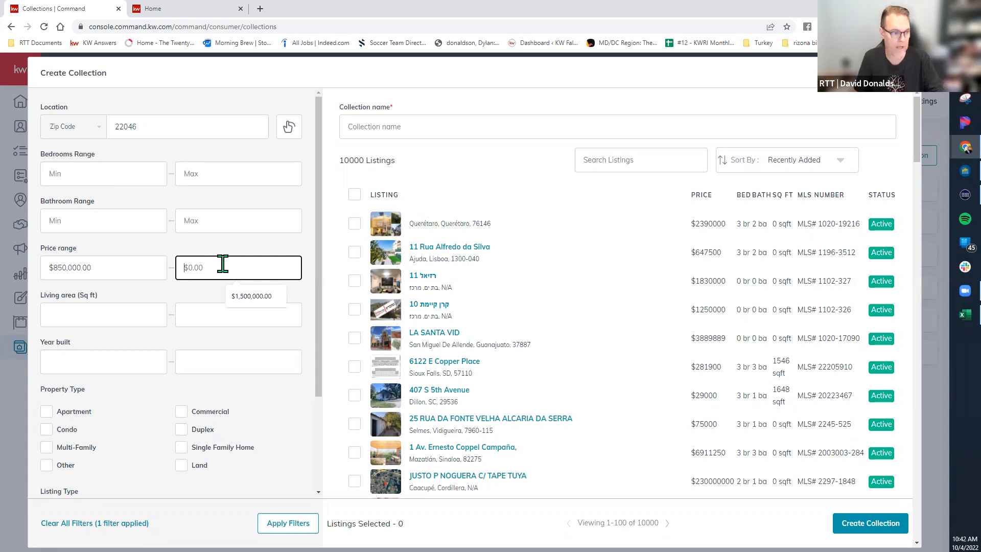
pyautogui.write('1,250')
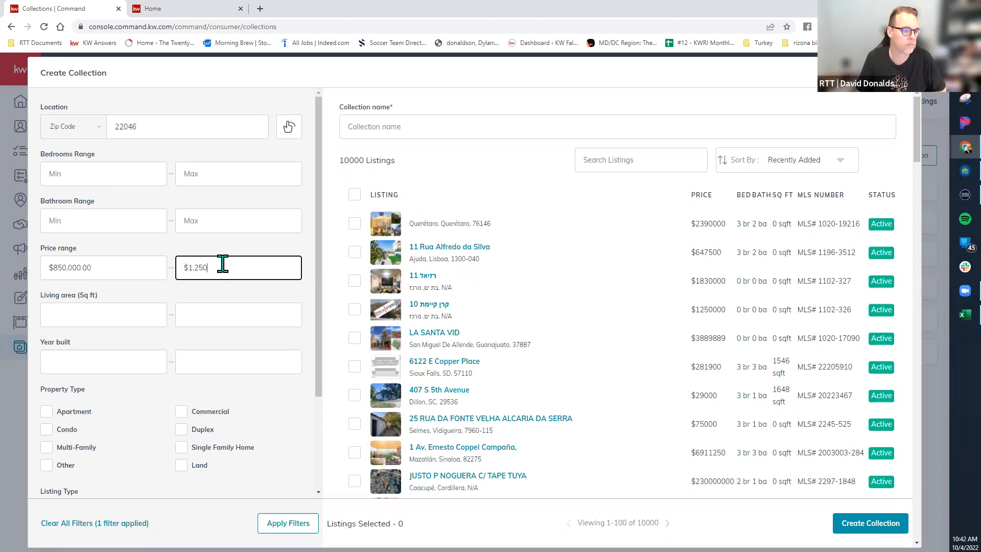
pyautogui.write(',000')
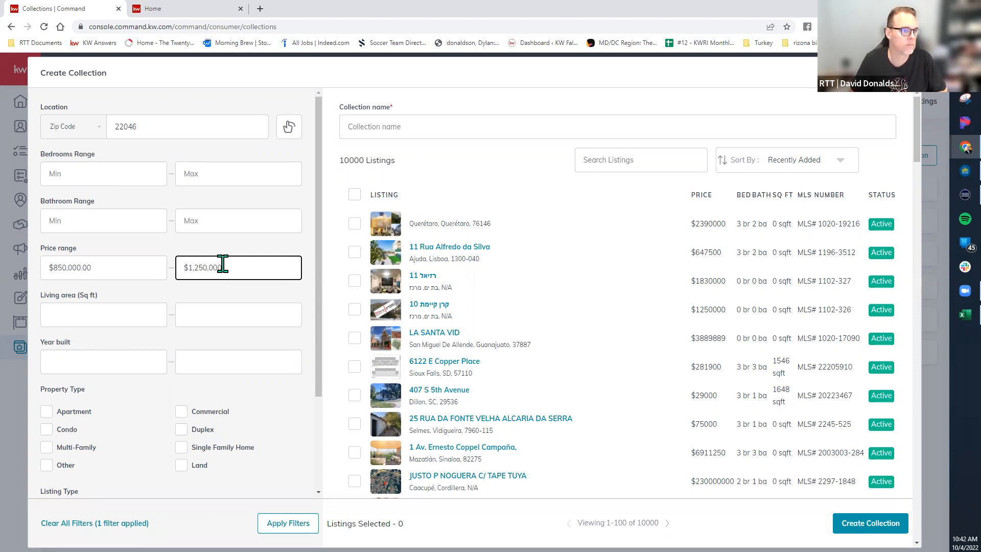
# Set the bedrooms range from 4 to 6 and apply the listing filters.
pyautogui.click(116, 176)
pyautogui.write('4')
pyautogui.click(205, 176)
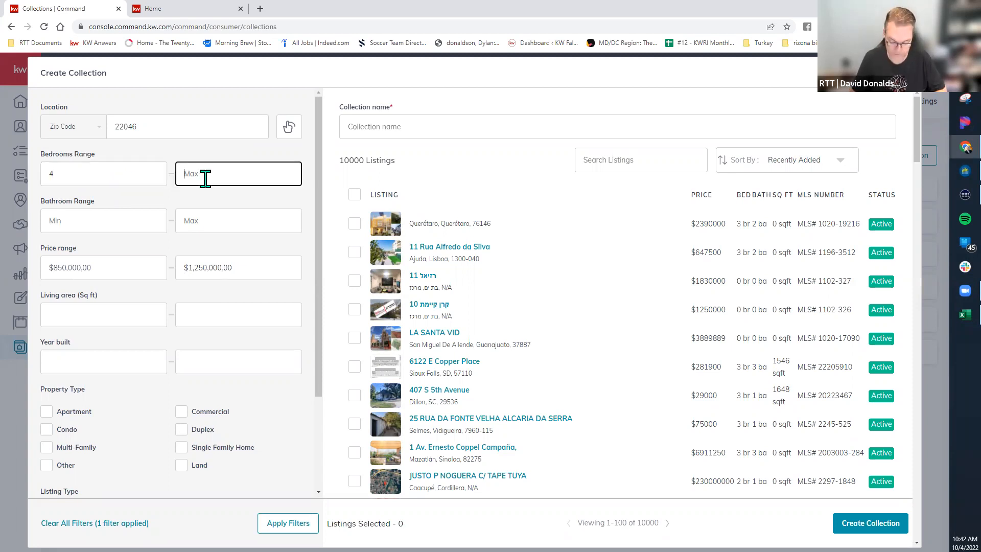
pyautogui.write('6')
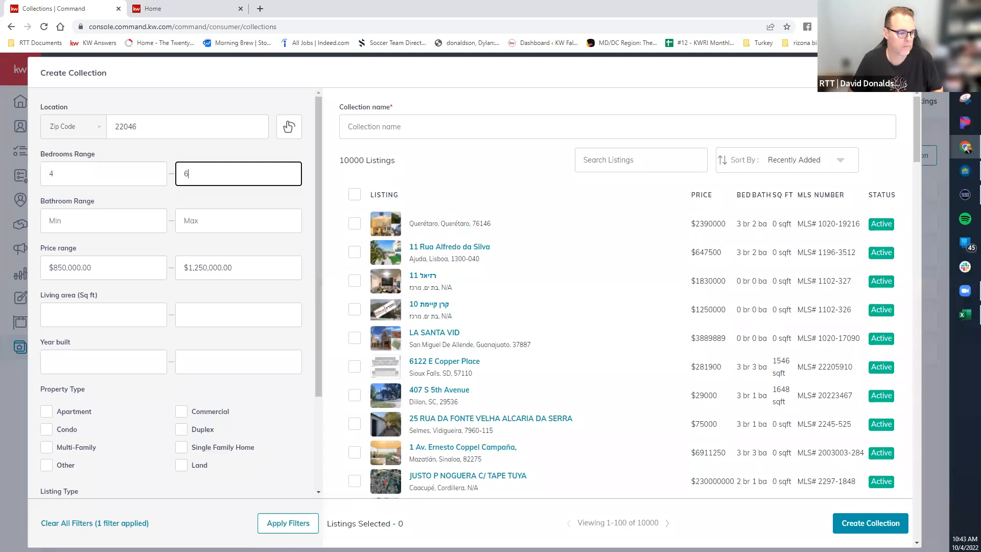
pyautogui.click(301, 522)
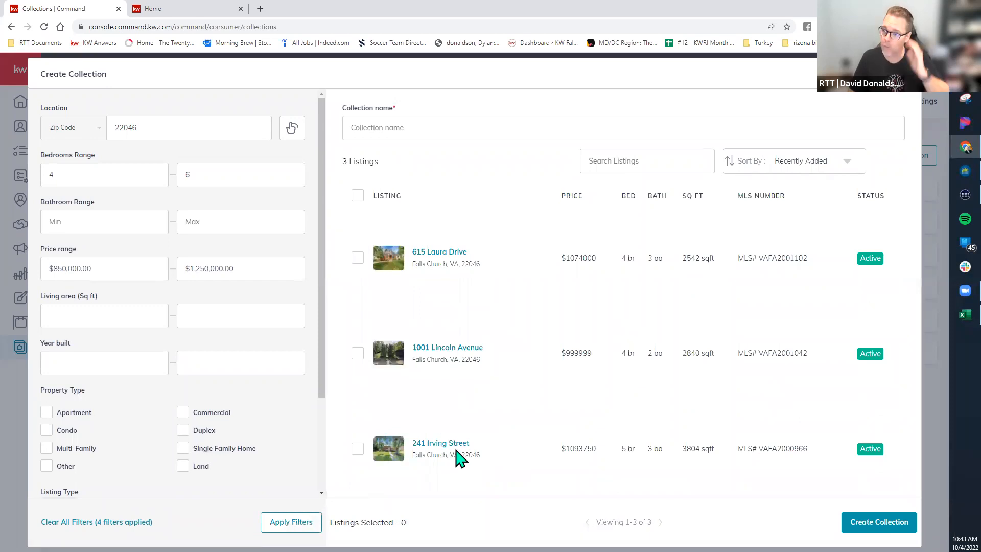
# Select the first two filtered listings and create the collection under the name FC listings.
pyautogui.click(357, 260)
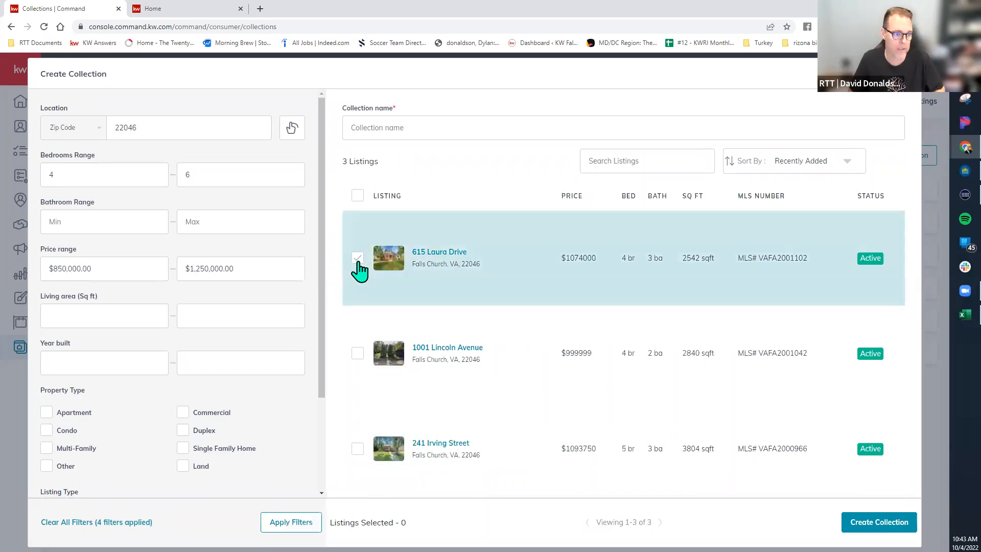
pyautogui.click(357, 354)
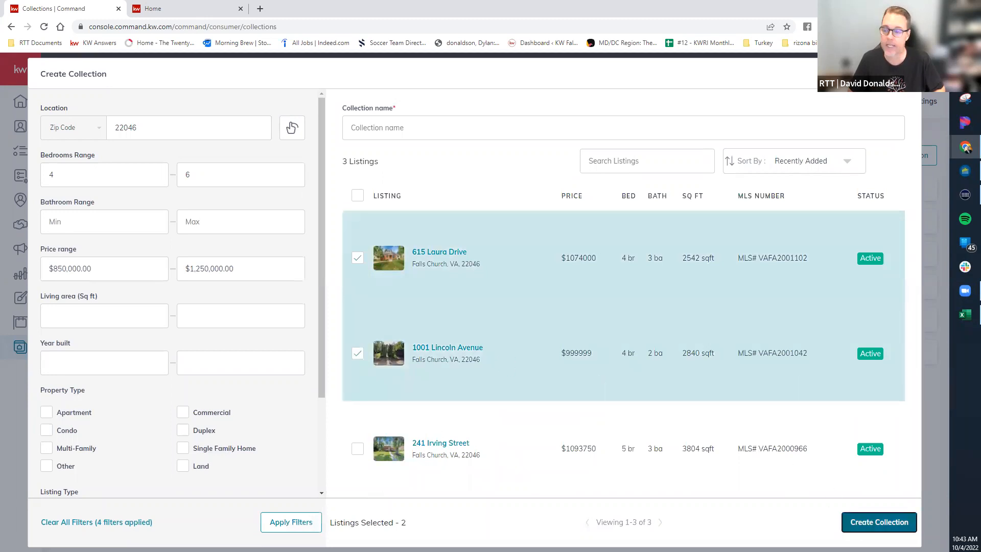
pyautogui.click(874, 522)
pyautogui.click(457, 129)
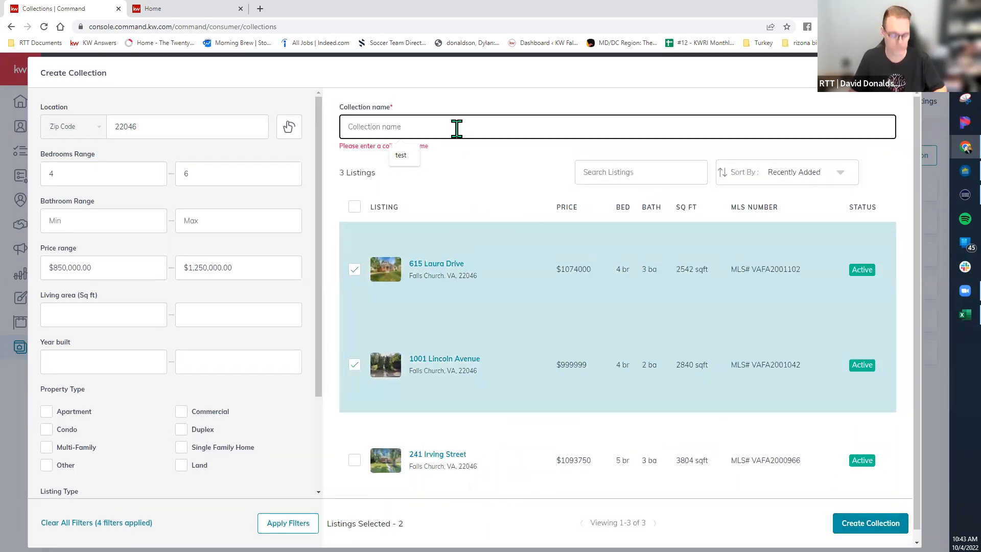
pyautogui.write('FC listings')
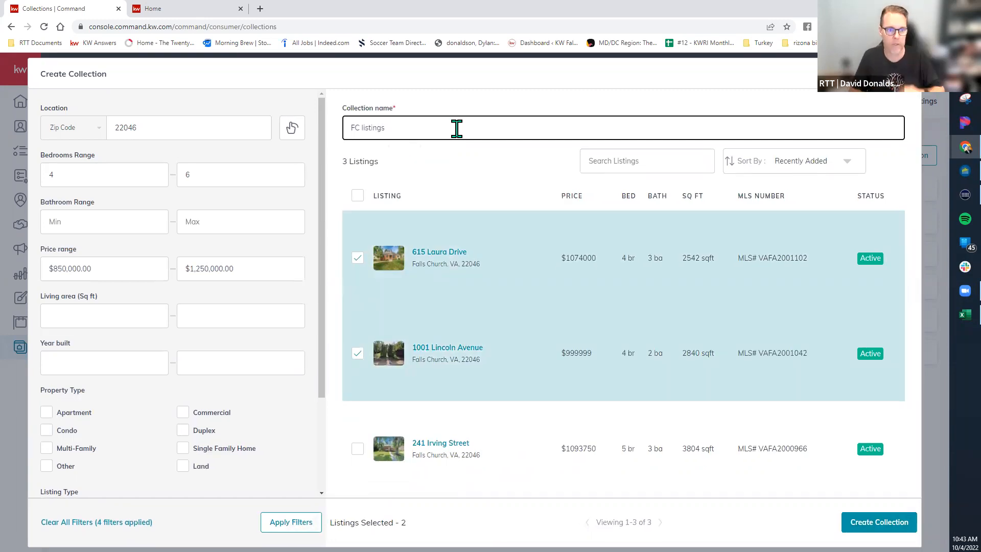
pyautogui.click(879, 521)
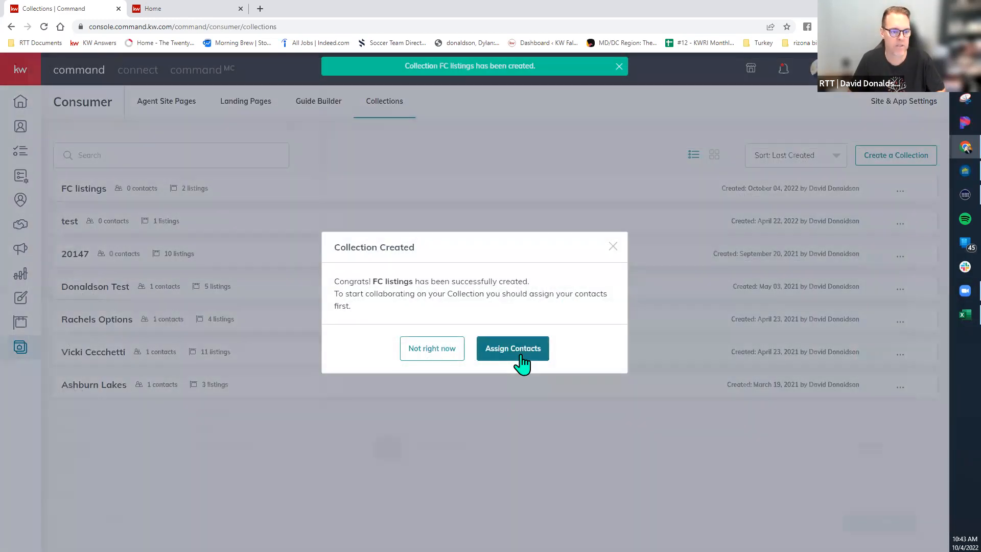
# Start assigning contacts to the FC listings collection and search the contacts by name, broadening the search to the letter c.
pyautogui.click(522, 358)
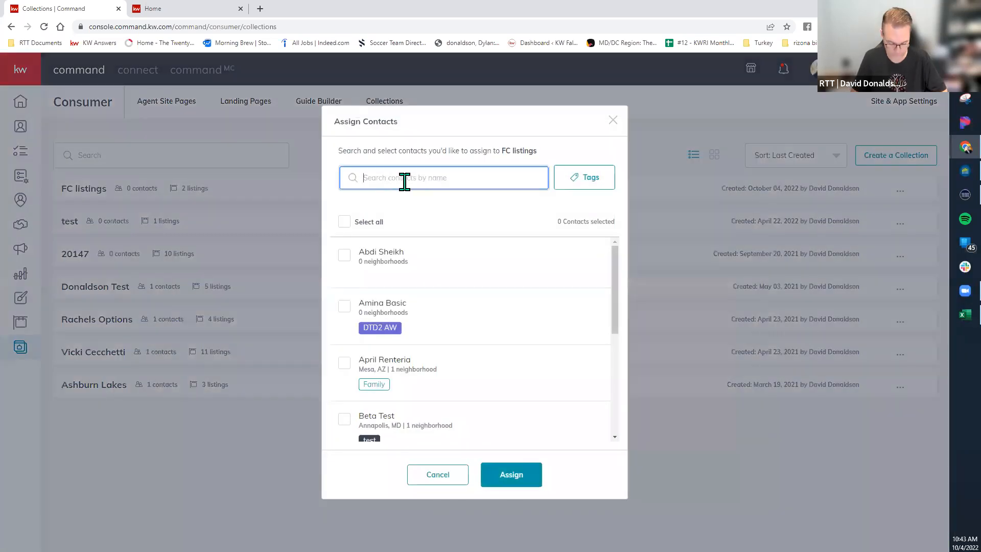
pyautogui.write('carr')
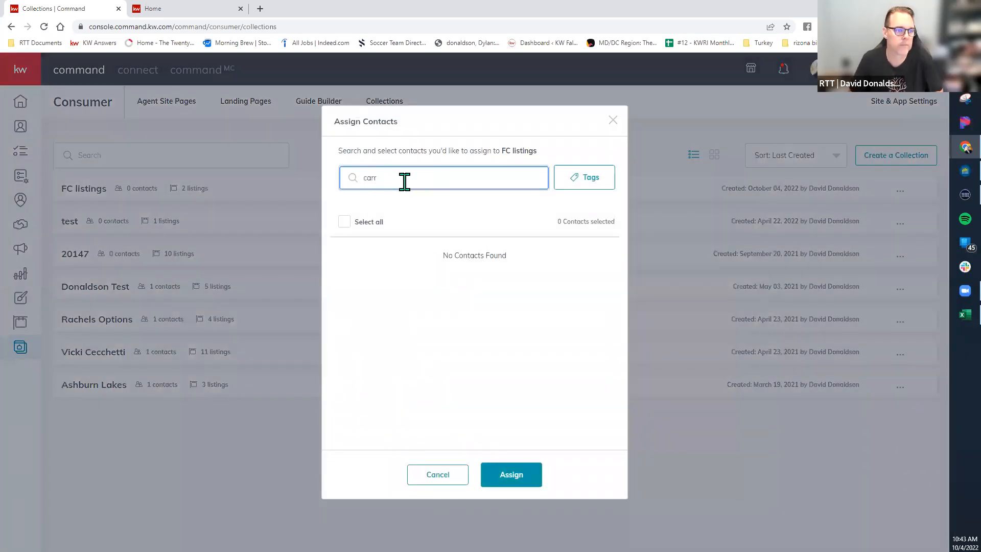
pyautogui.press('BackSpace')
pyautogui.press('BackSpace')
pyautogui.press('BackSpace')
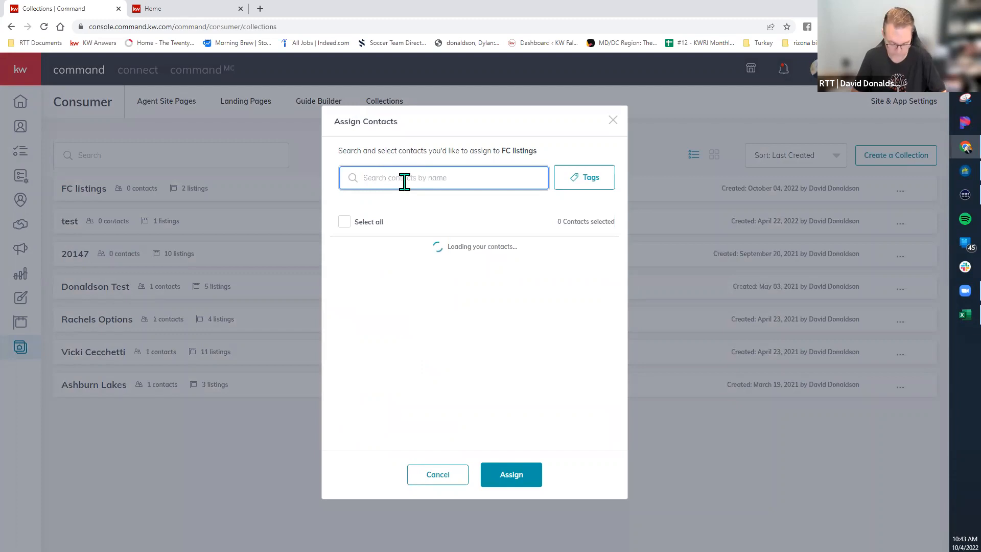
pyautogui.write('connor')
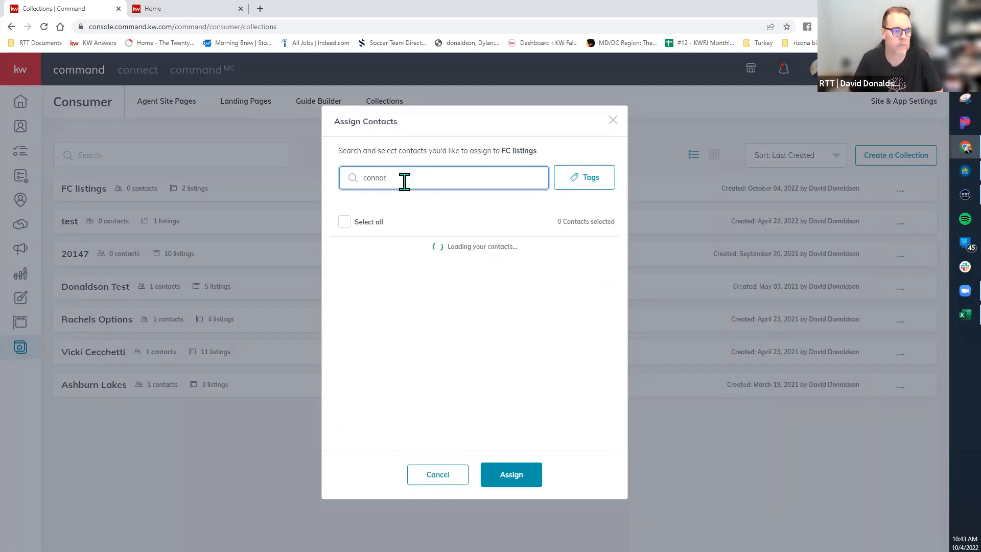
pyautogui.press('BackSpace')
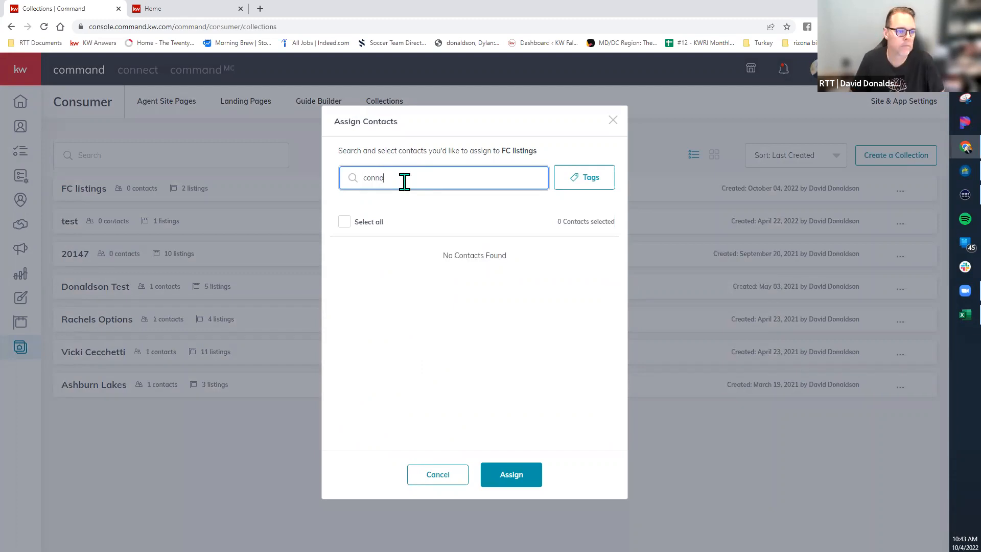
pyautogui.press('BackSpace')
pyautogui.press('BackSpace')
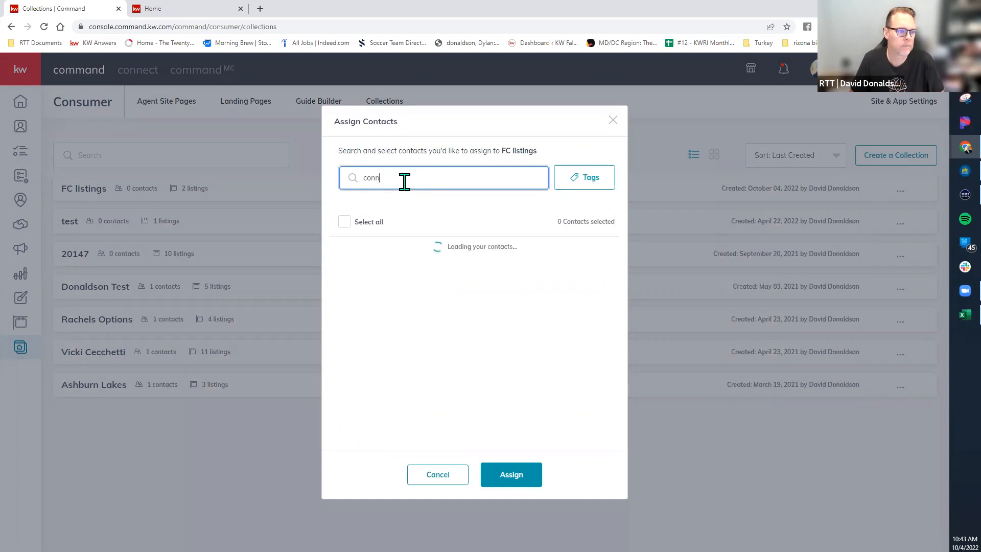
pyautogui.press('BackSpace')
pyautogui.press('BackSpace')
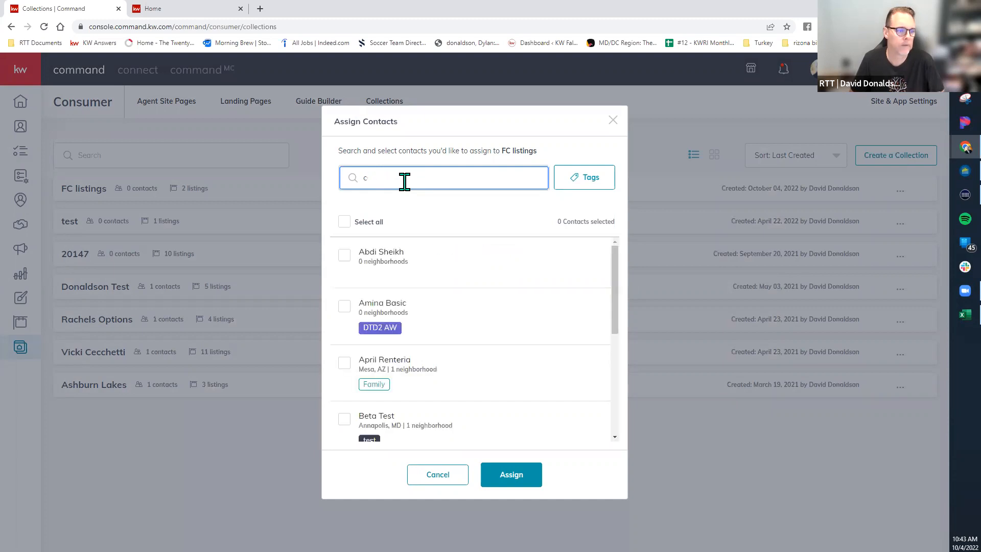
# Try to assign the contact tagged Family to the FC listings collection, and close the contact assignment dialog.
pyautogui.scroll(-1, 457, 347)
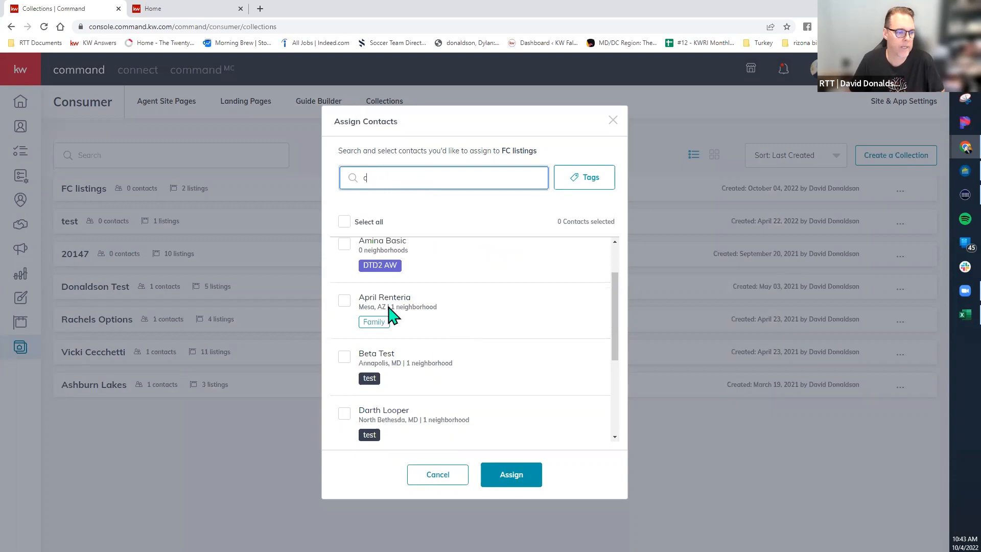
pyautogui.click(344, 303)
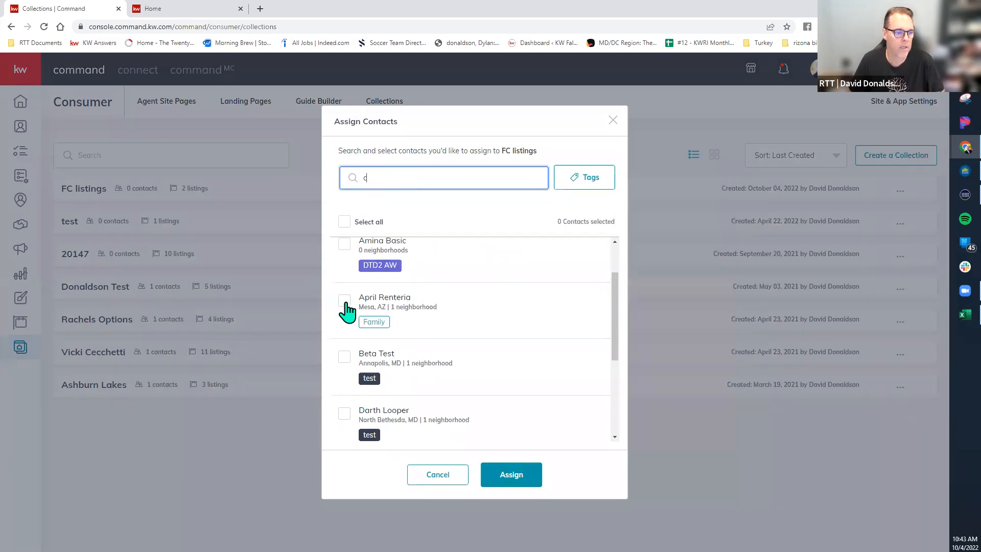
pyautogui.click(510, 482)
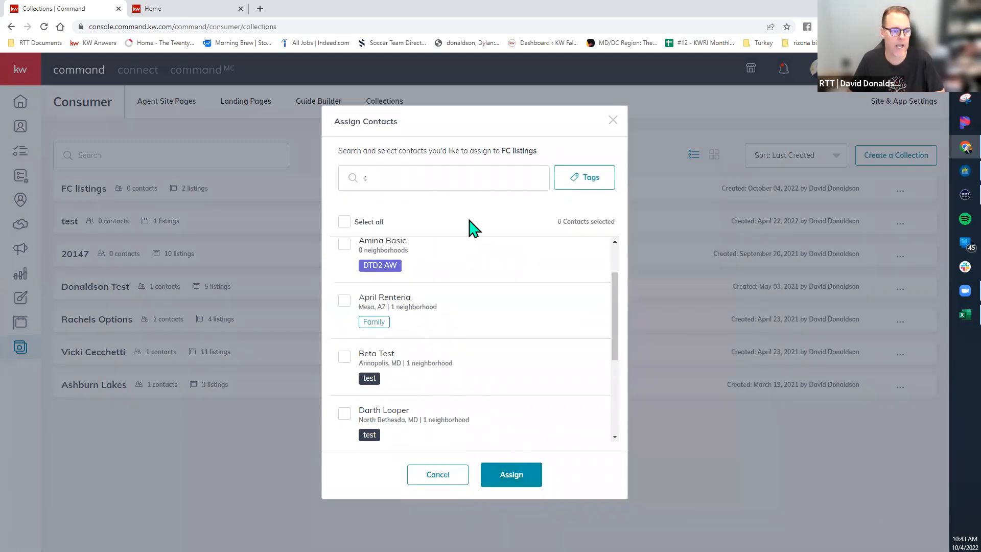
pyautogui.click(614, 120)
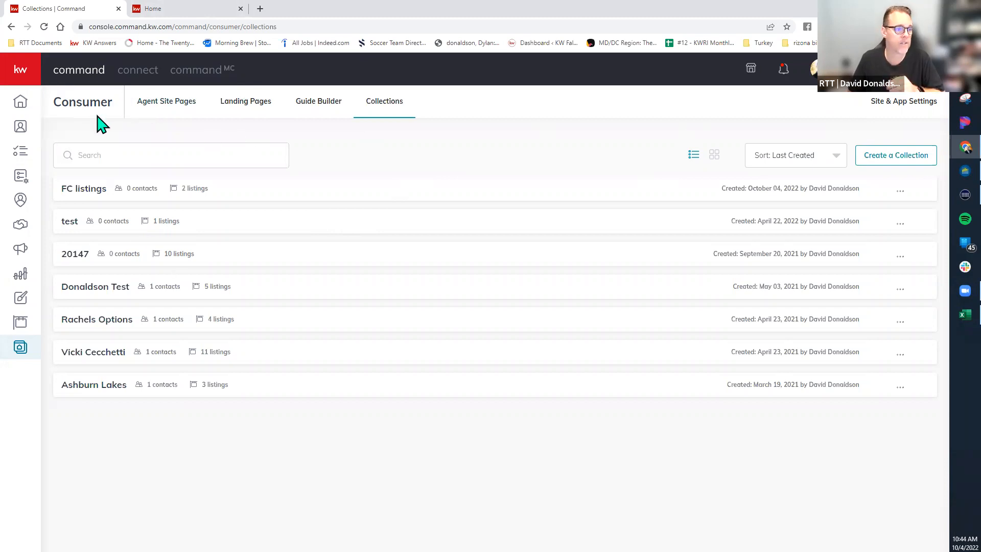
# Visit the contacts list, go to the reporting area and view its email metrics.
pyautogui.click(23, 128)
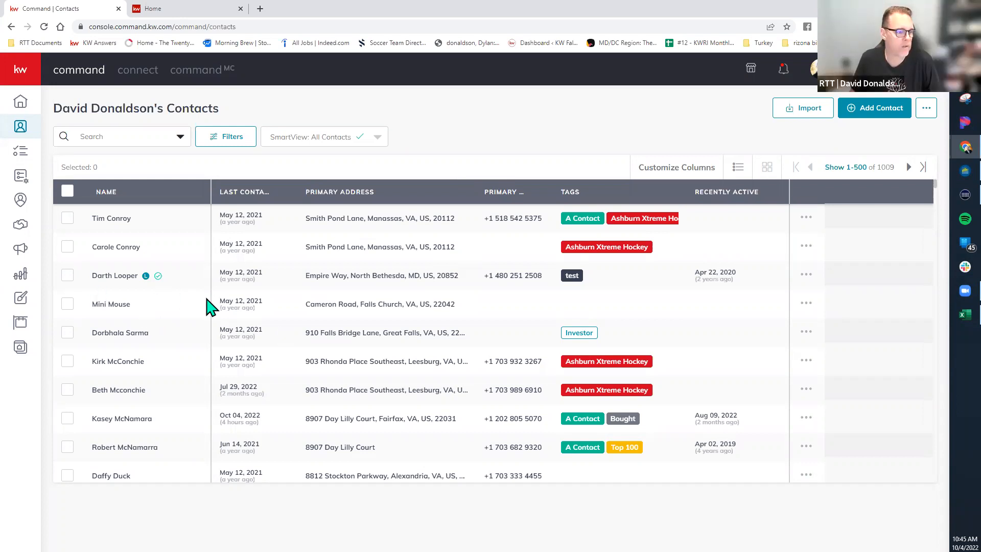
pyautogui.click(26, 280)
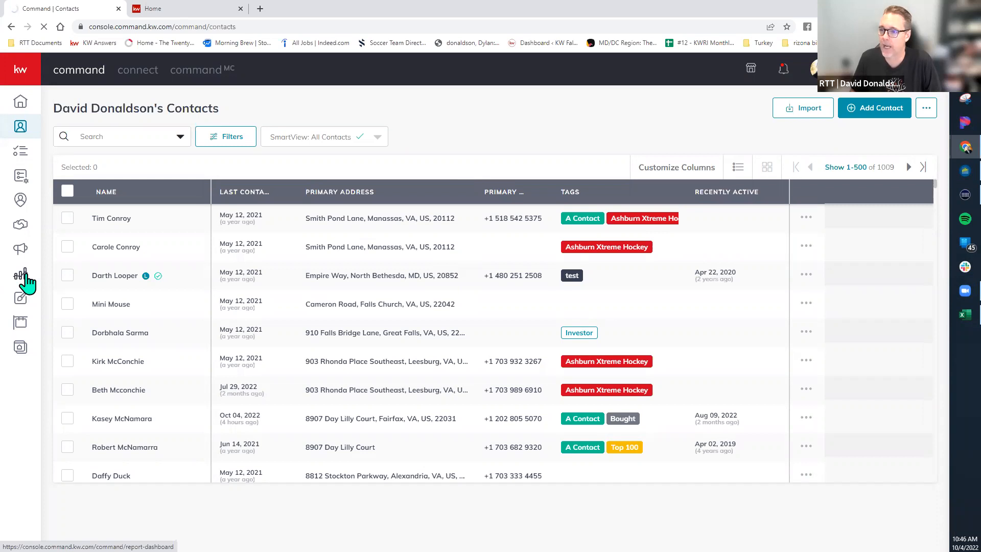
pyautogui.rightClick(27, 276)
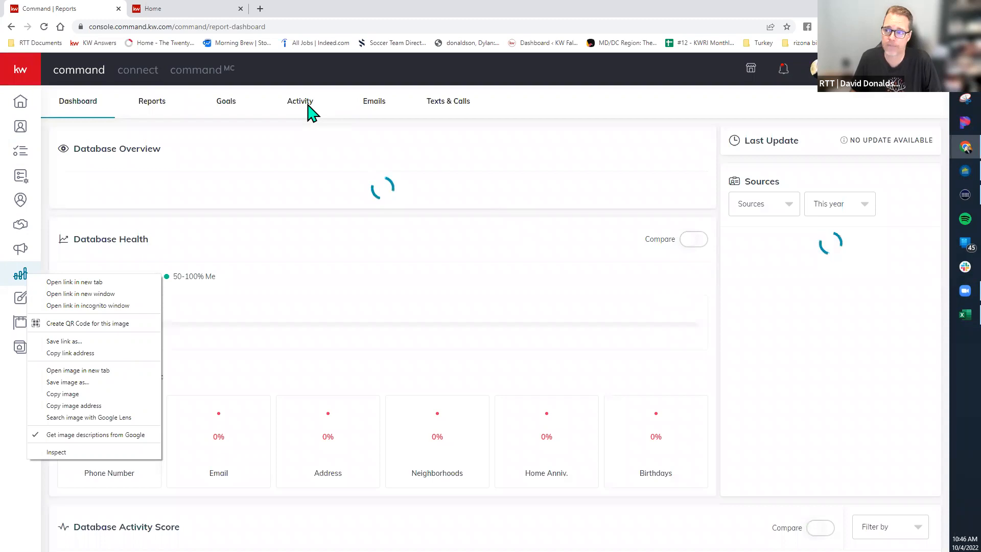
pyautogui.click(306, 109)
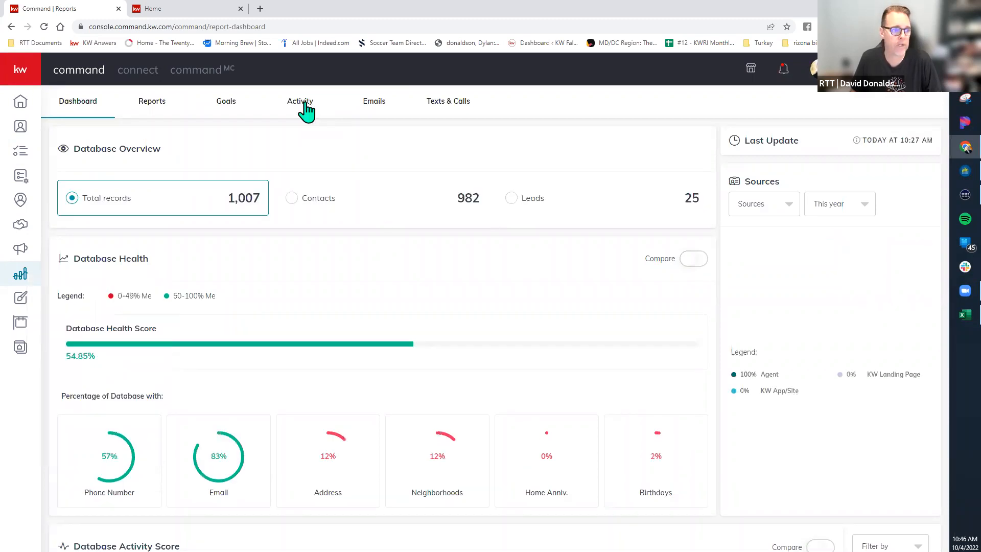
pyautogui.click(373, 104)
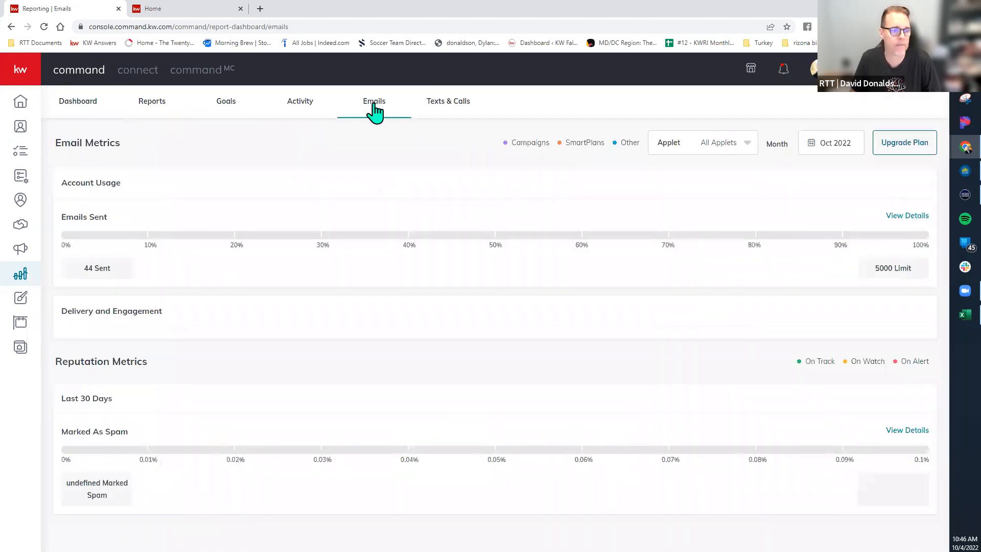
# View the recipient details for the opened and unsubscribed emails, and expand the side navigation labels.
pyautogui.scroll(-3, 492, 265)
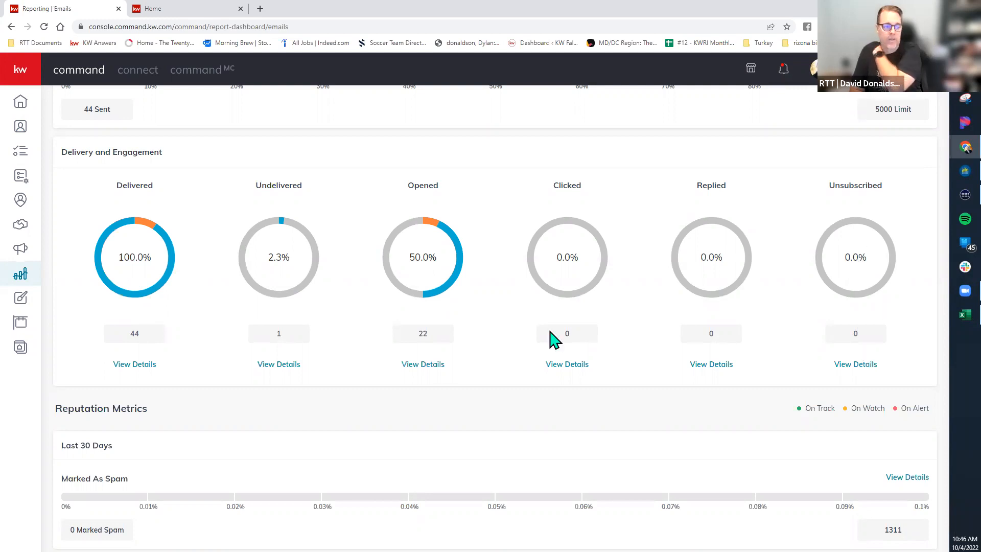
pyautogui.click(448, 374)
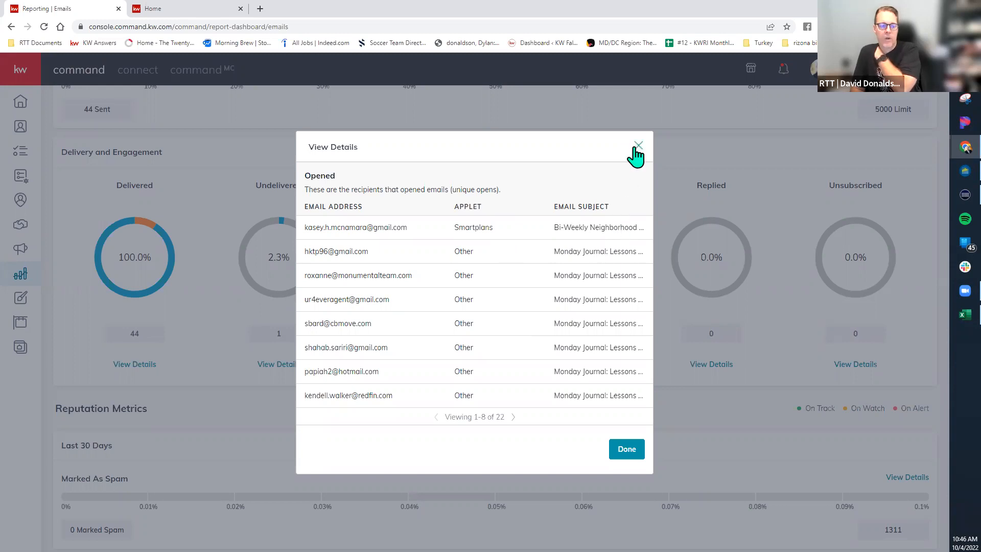
pyautogui.click(892, 361)
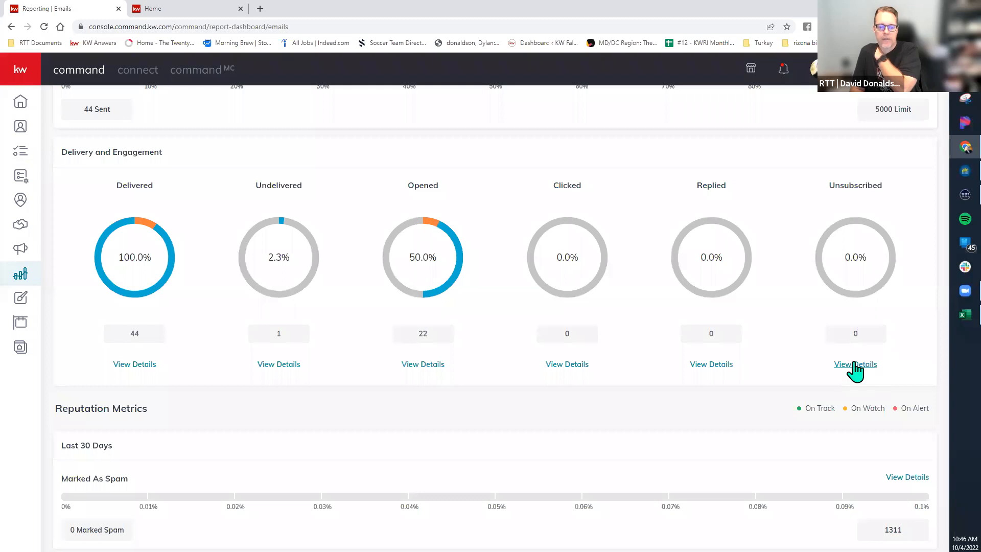
pyautogui.click(853, 364)
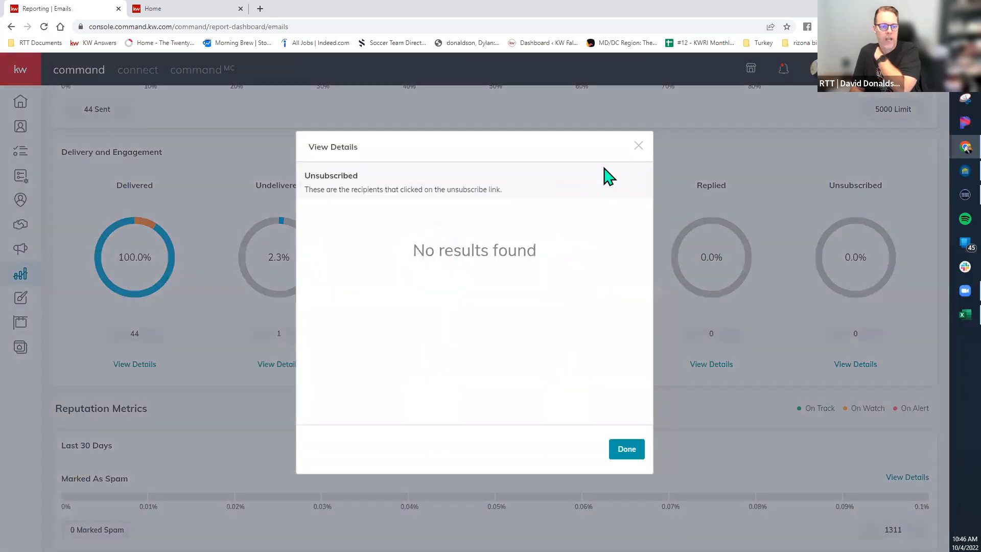
pyautogui.click(638, 147)
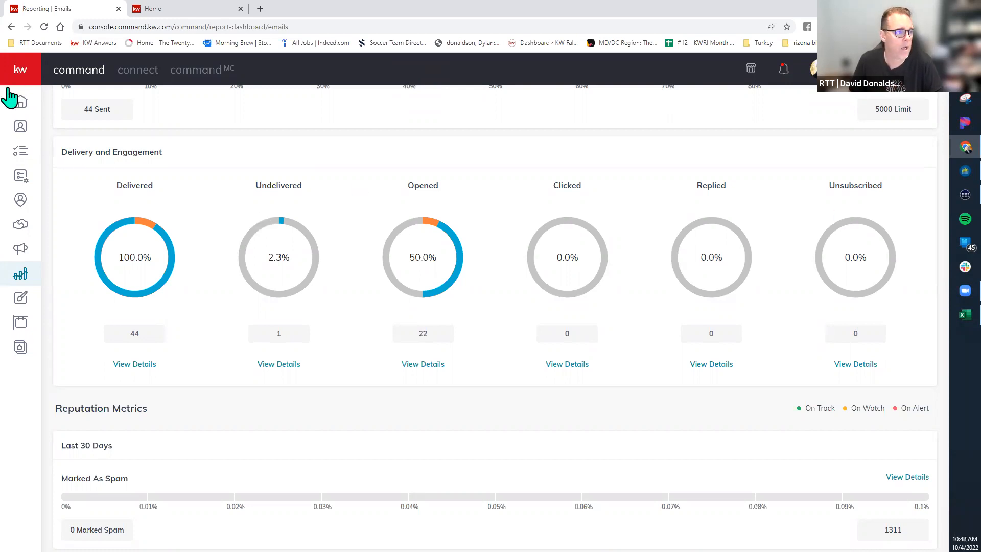
pyautogui.click(28, 69)
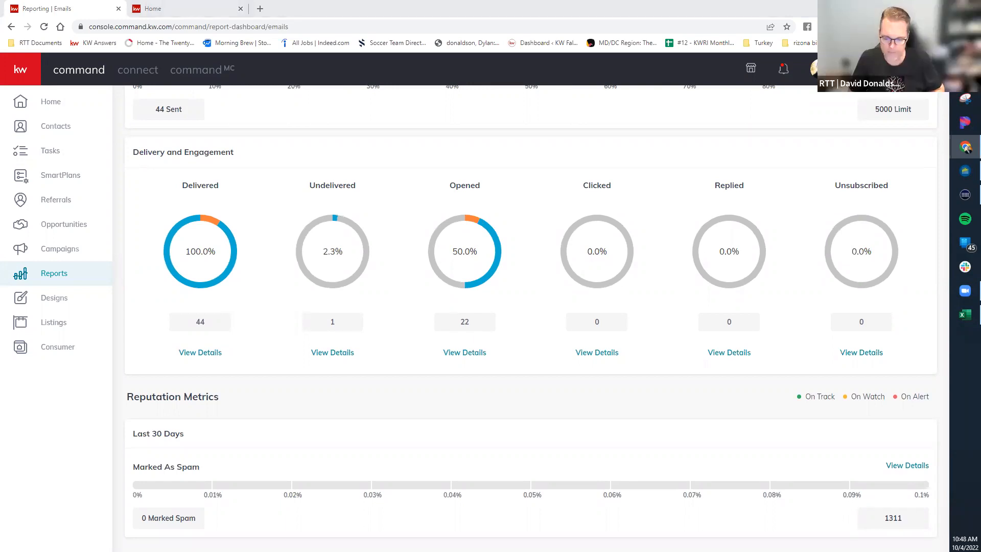
# Open the 2. Command Contacts presentation in its own browser window, and return to the email metrics report.
pyautogui.moveTo(0, 9); pyautogui.dragTo(201, 40)
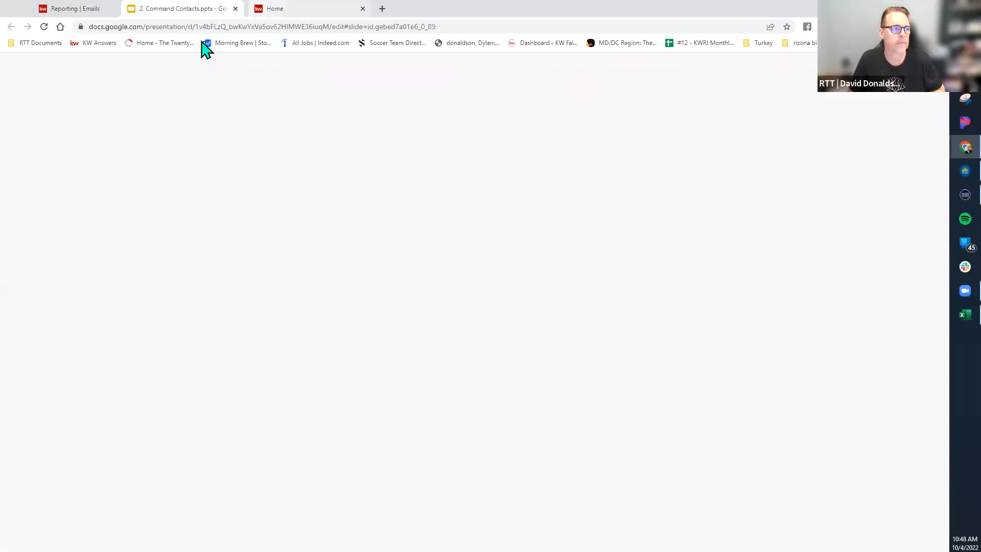
pyautogui.click(530, 35)
pyautogui.click(530, 43)
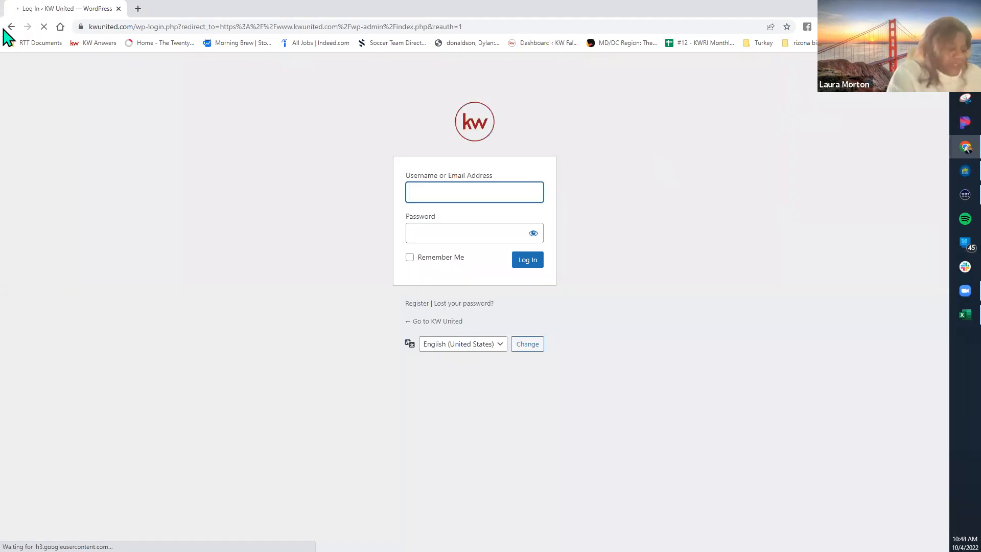
pyautogui.click(11, 27)
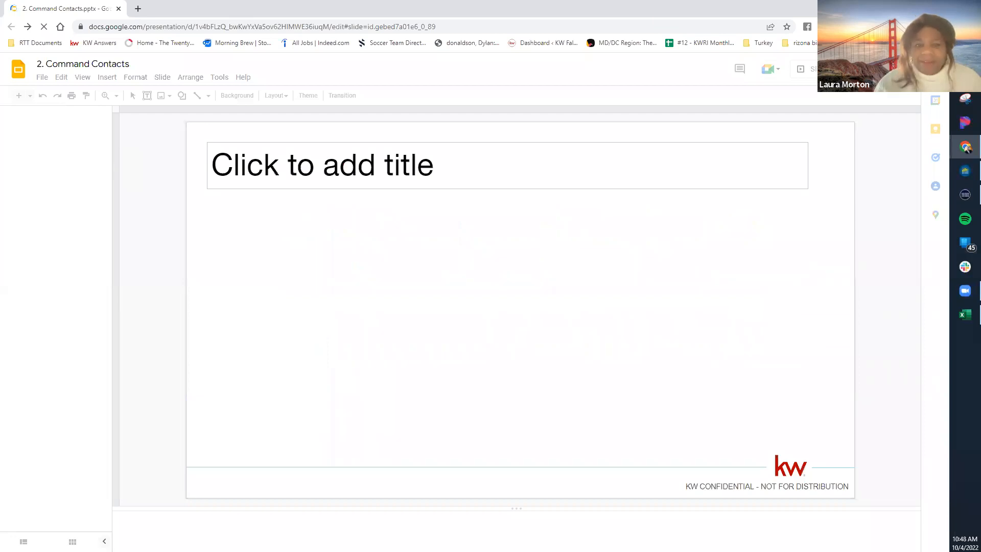
pyautogui.click(891, 8)
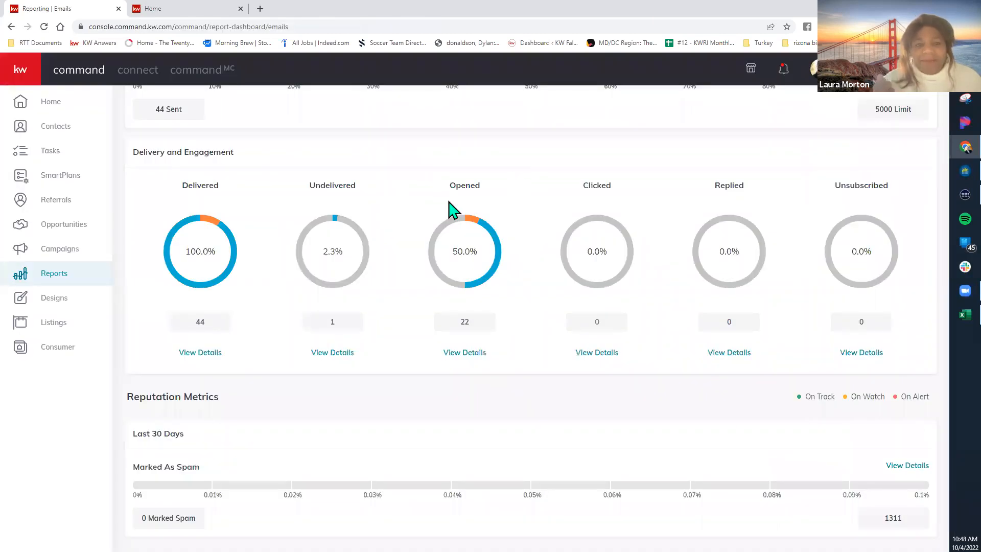
# Examine the Account Usage and Delivery and Engagement sections of the email metrics report.
pyautogui.scroll(3, 458, 212)
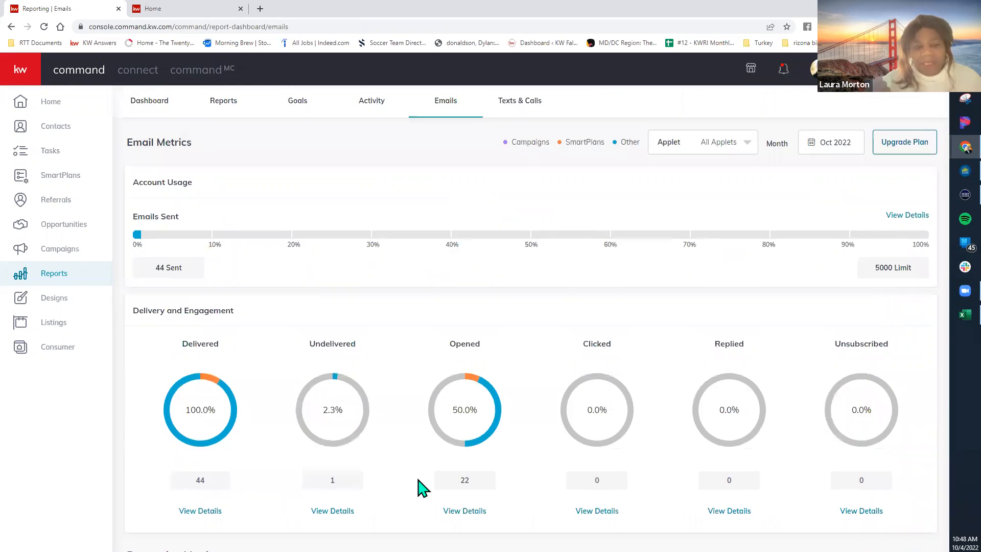
pyautogui.click(437, 368)
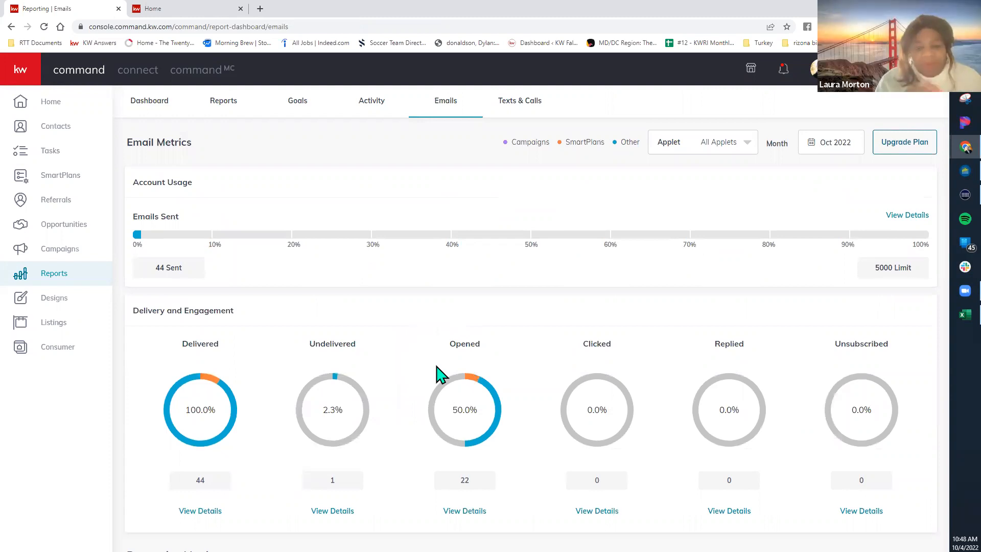
pyautogui.scroll(-1, 439, 375)
pyautogui.scroll(1, 114, 294)
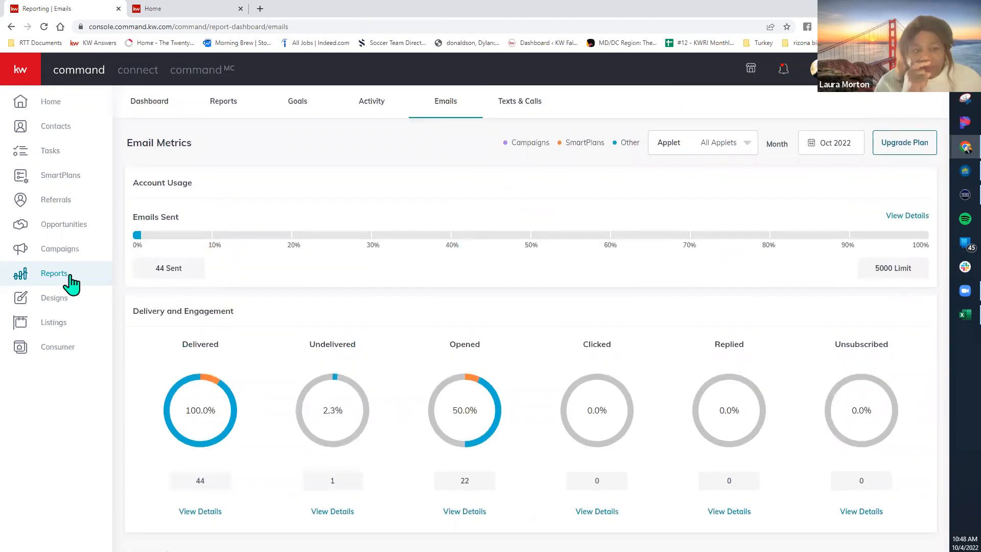
pyautogui.click(71, 282)
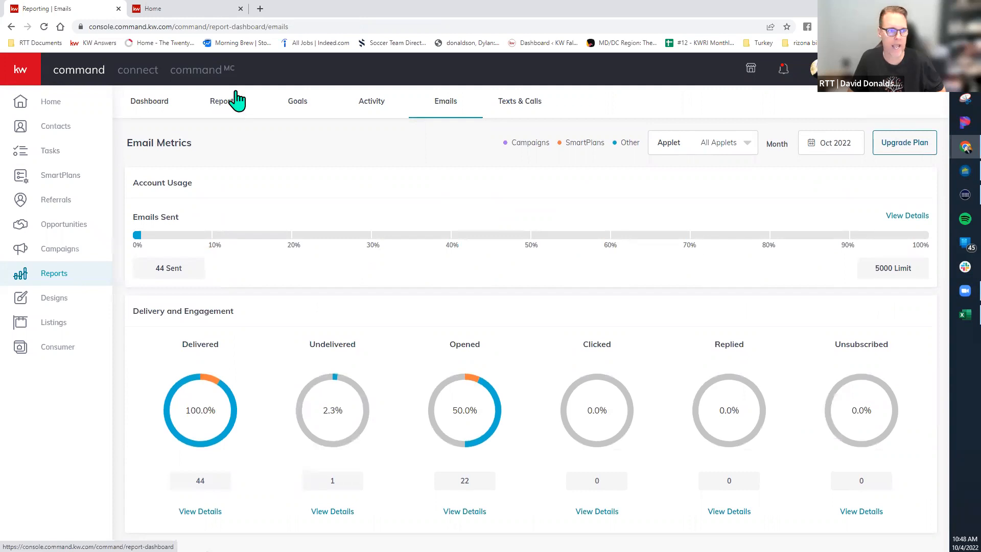
pyautogui.click(452, 108)
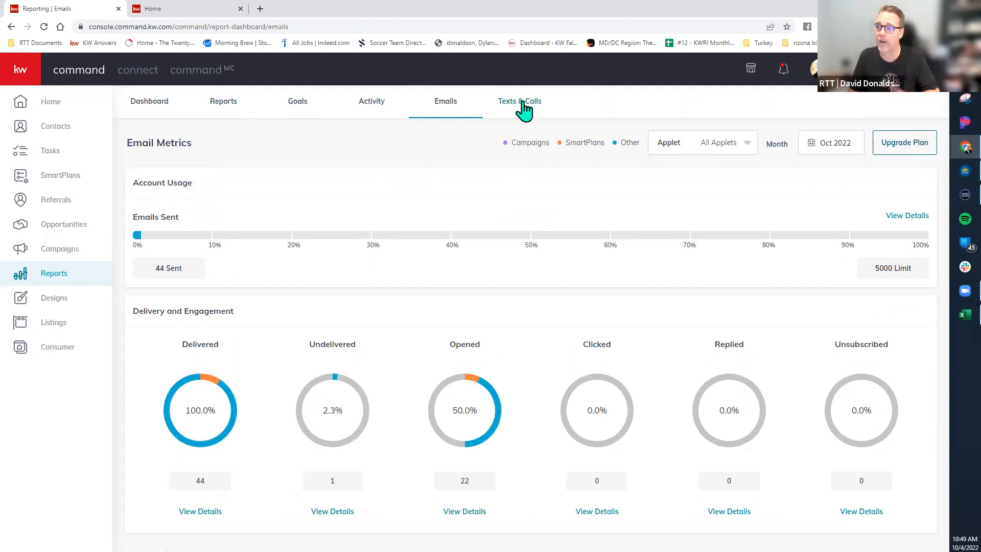
pyautogui.scroll(-3, 632, 518)
pyautogui.scroll(3, 633, 519)
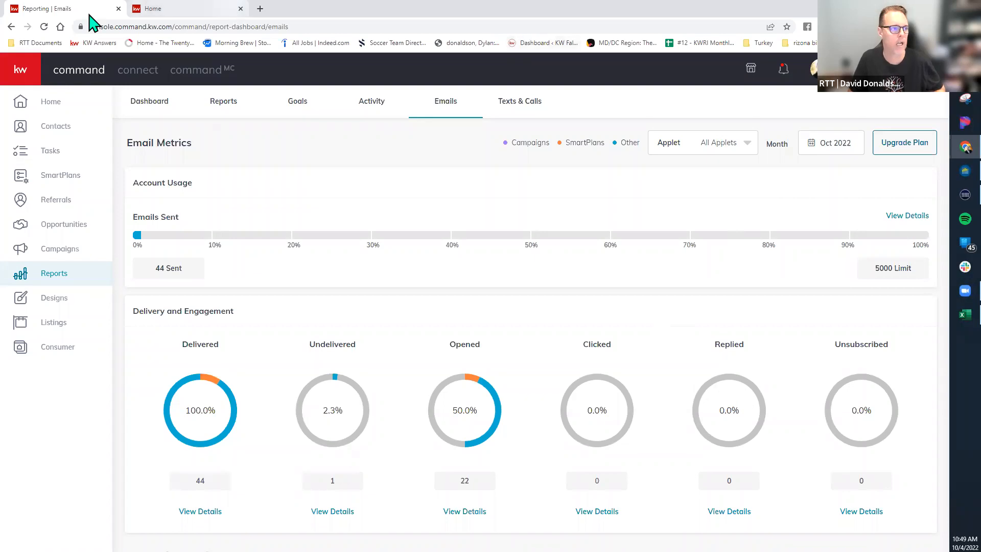
# View the Ashburn Village Neighborhood Snapshot, and switch to the 2. Command Contacts presentation in Google Slides.
pyautogui.click(170, 8)
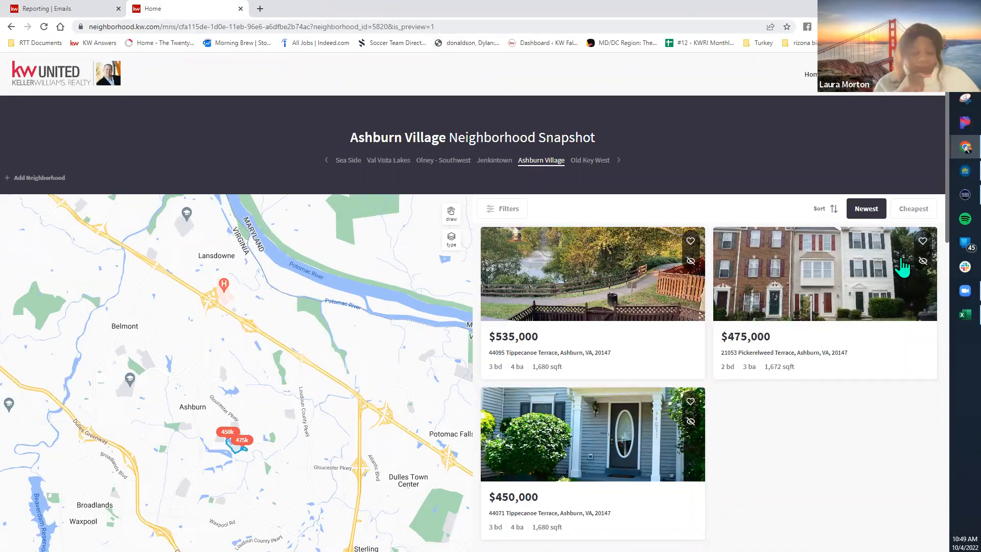
pyautogui.moveTo(949, 147)
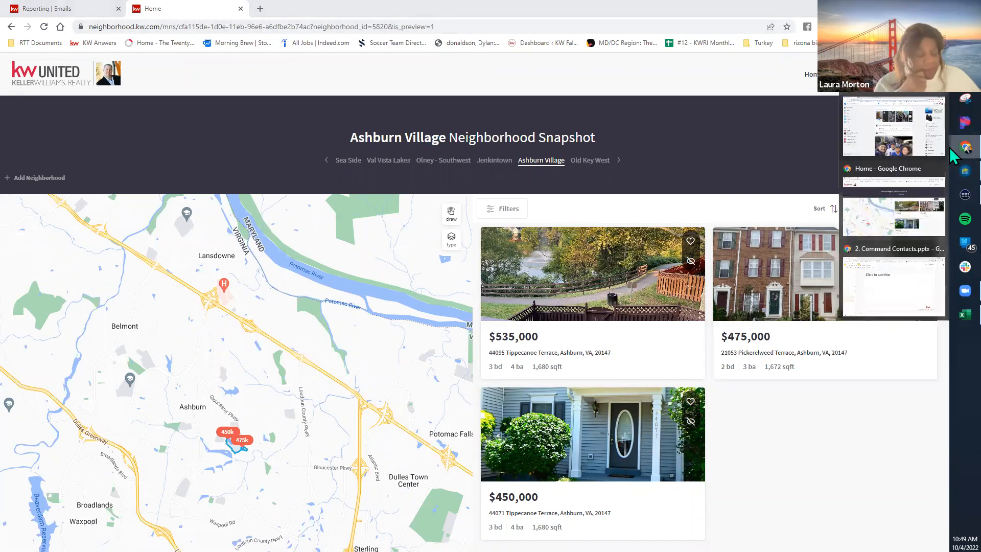
pyautogui.click(901, 295)
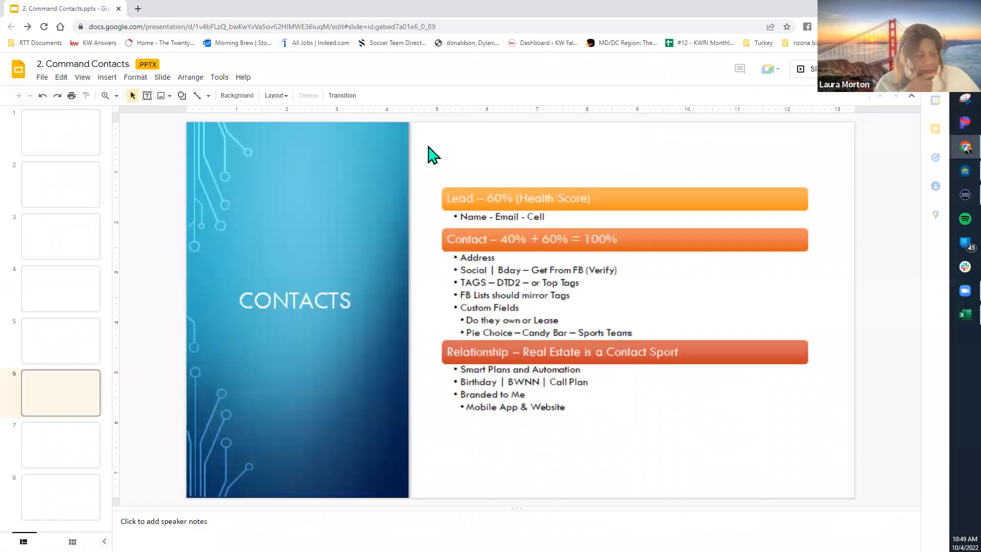
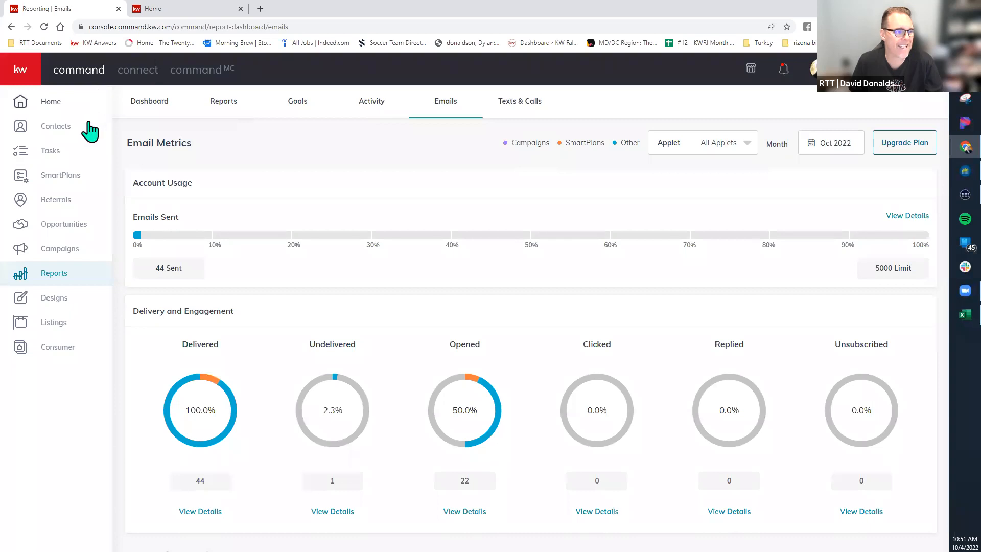
# Start a file import from the contacts list in KW Command, and switch to the KW_Command_Import_Sheet workbook in Excel.
pyautogui.click(49, 132)
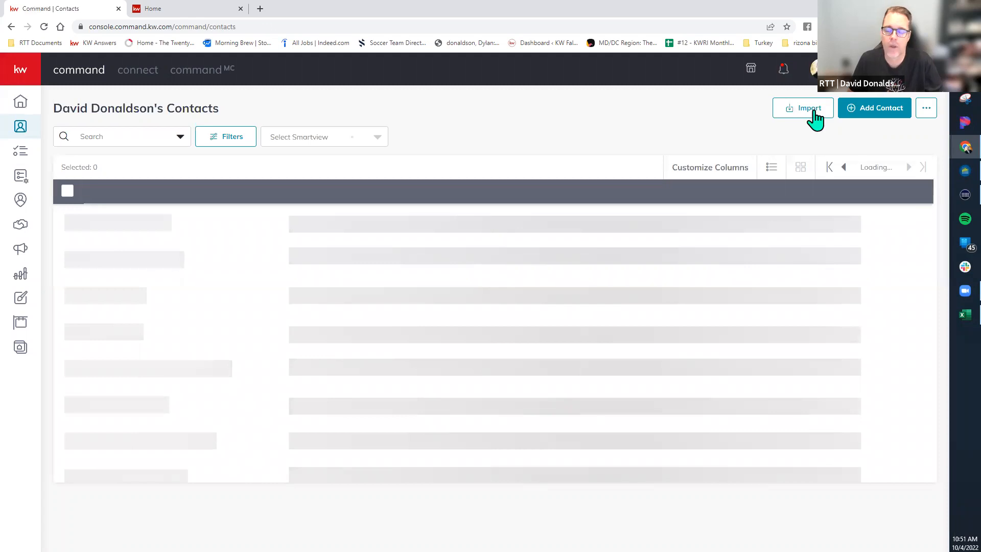
pyautogui.click(815, 111)
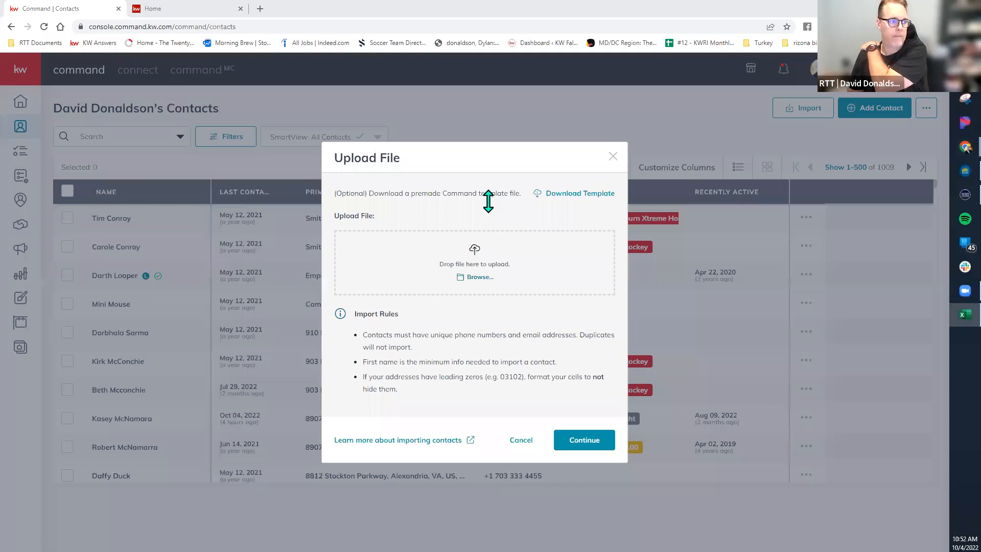
pyautogui.hotkey('alt', 'Tab')
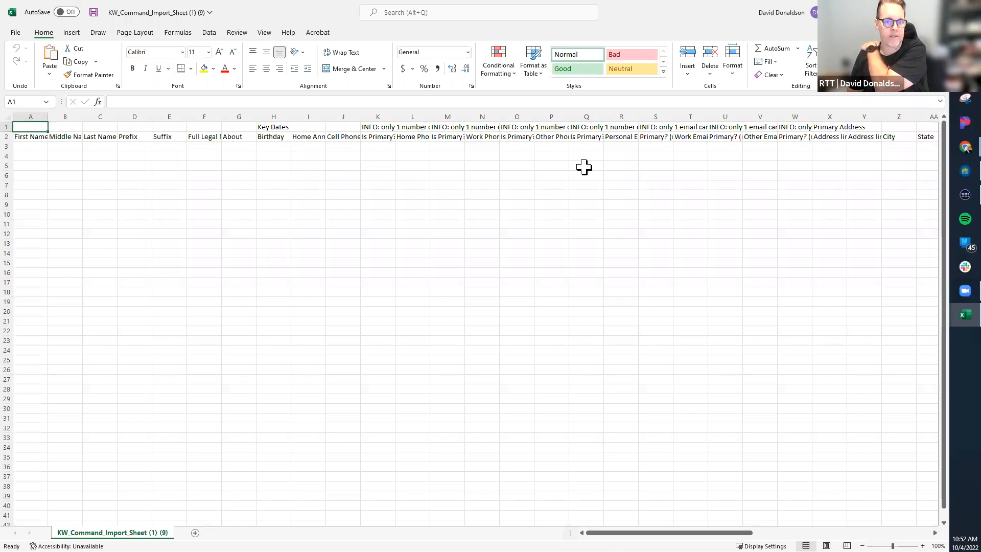
# Examine the import sheet's column headers from names, phones and addresses through Tags, Source, Notes and social media.
pyautogui.hscroll(3, 584, 167)
pyautogui.hscroll(-2, 584, 167)
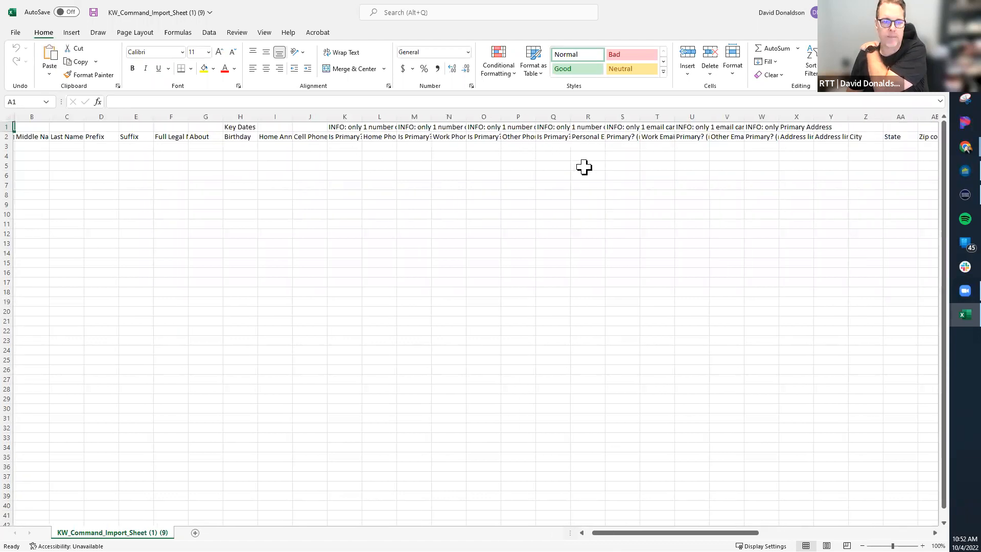
pyautogui.hscroll(3, 584, 167)
pyautogui.hscroll(3, 583, 167)
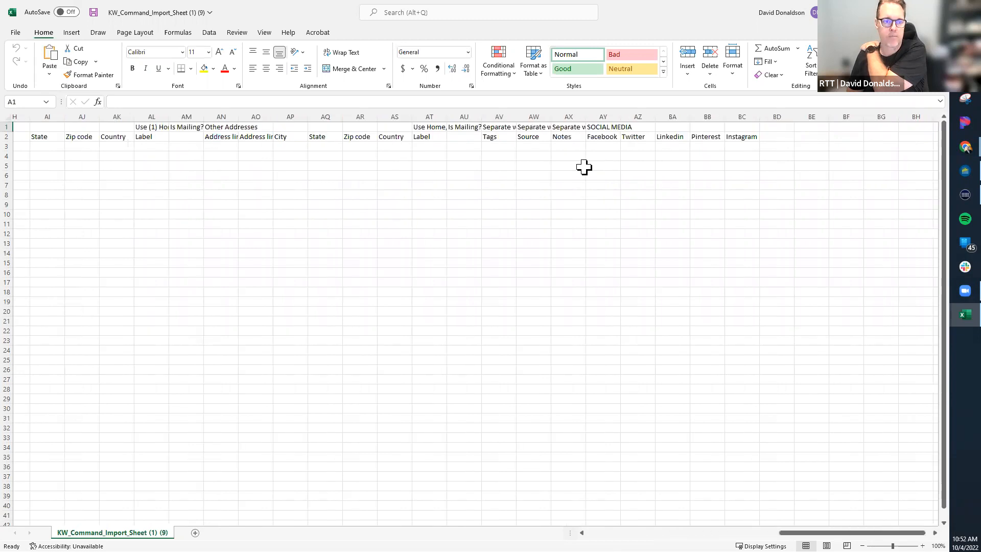
pyautogui.hscroll(-3, 662, 149)
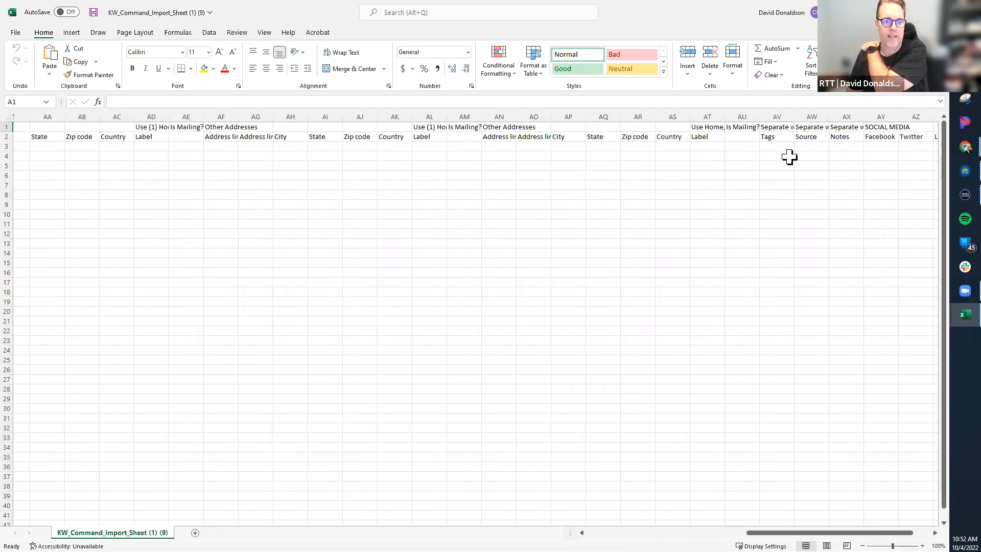
pyautogui.click(775, 146)
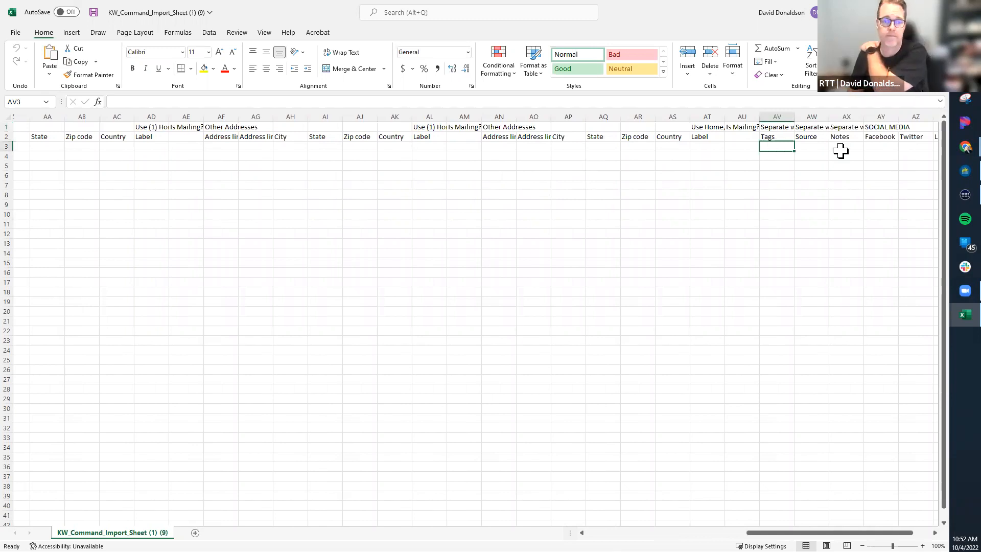
pyautogui.click(858, 148)
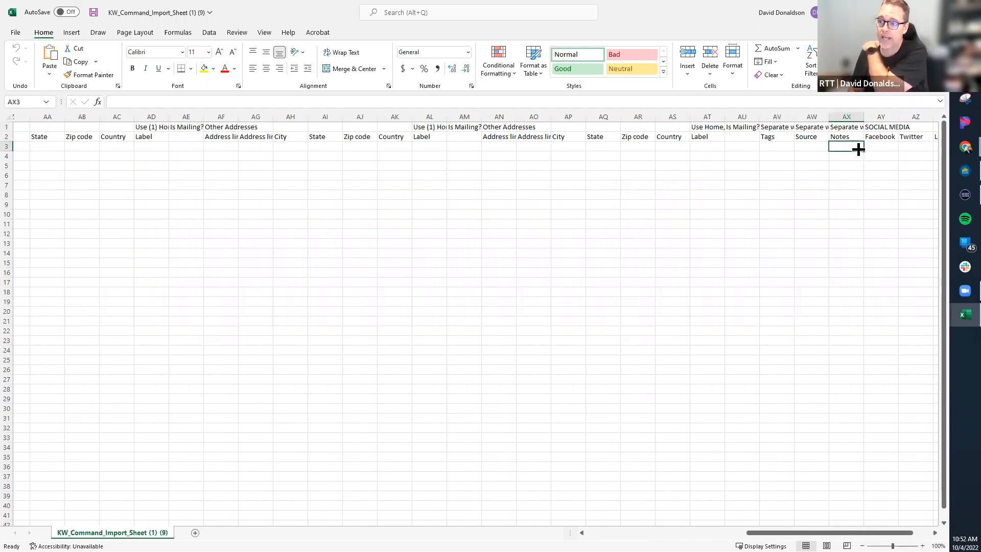
pyautogui.click(887, 146)
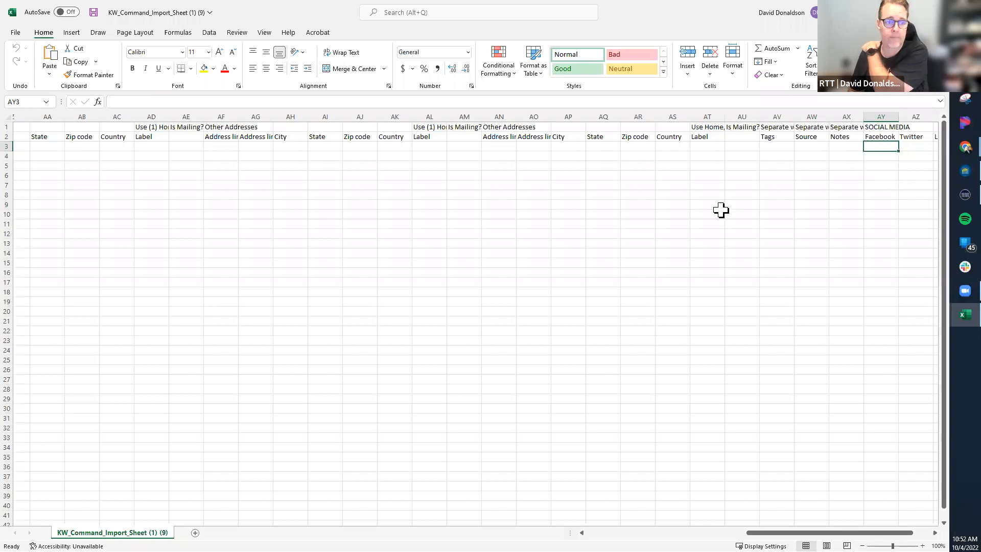
pyautogui.hscroll(5, 580, 219)
pyautogui.hscroll(-10, 581, 219)
pyautogui.hscroll(-8, 581, 218)
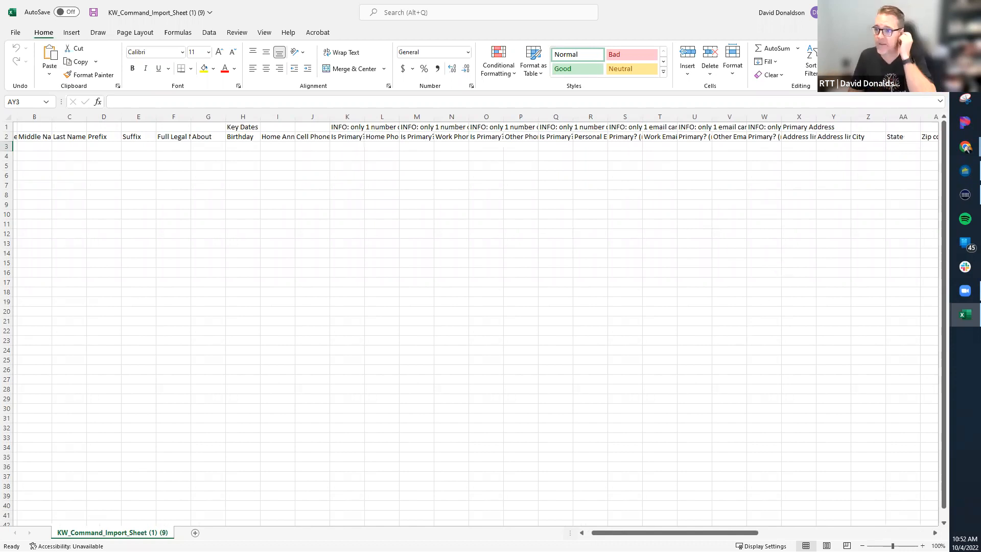
# View the facebook-dates-of-birth workbook, and return to KW Command to try continuing the import without a file before closing the upload dialog.
pyautogui.hotkey('alt', 'Tab')
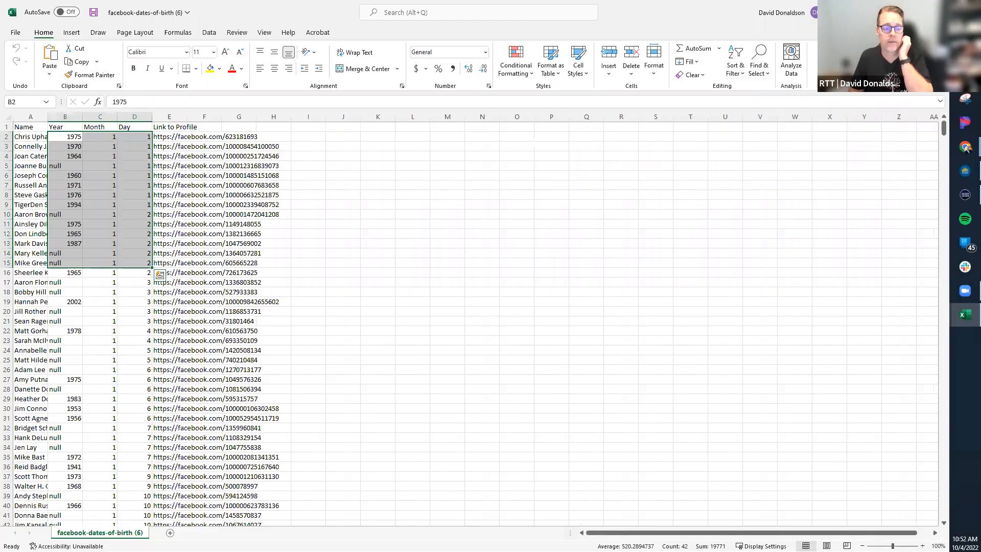
pyautogui.hotkey('alt', 'Tab')
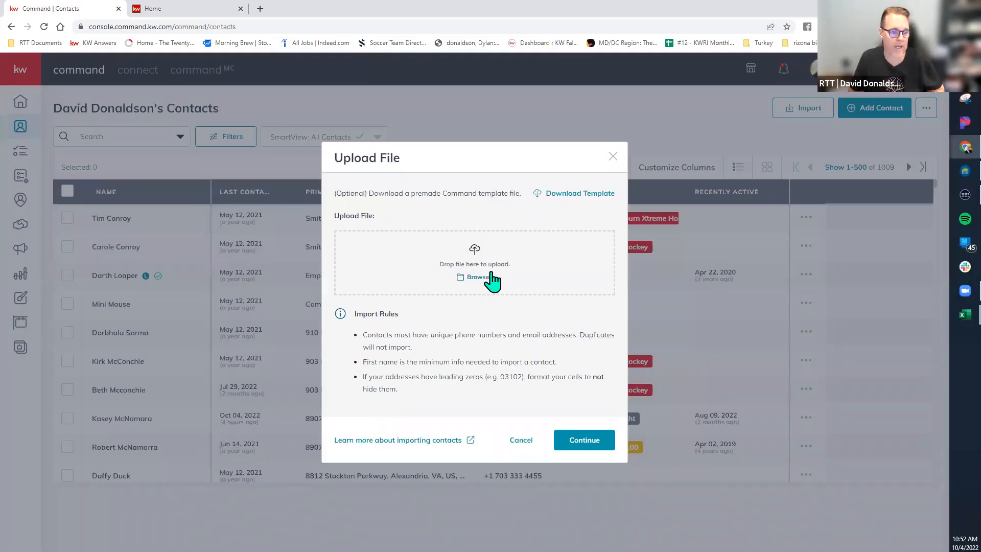
pyautogui.click(583, 441)
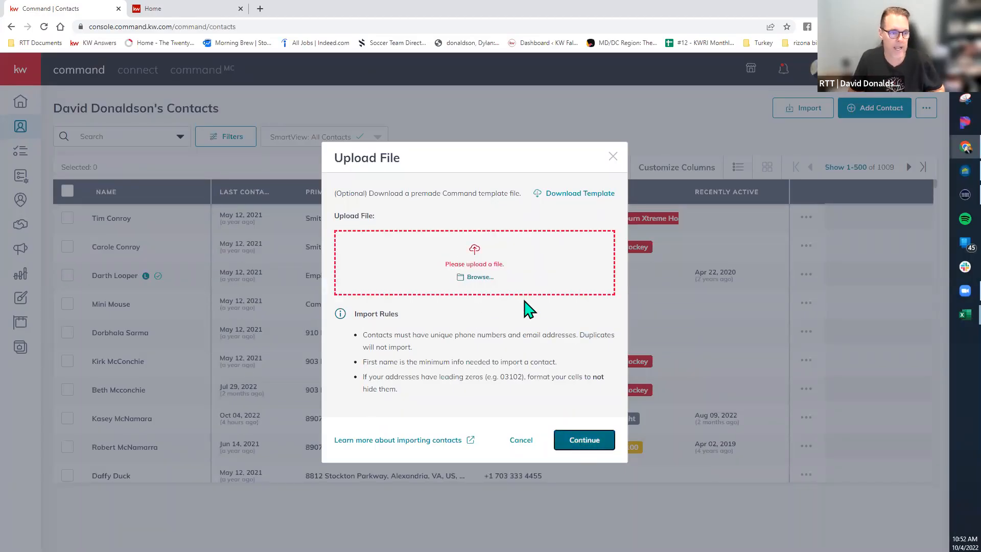
pyautogui.click(483, 273)
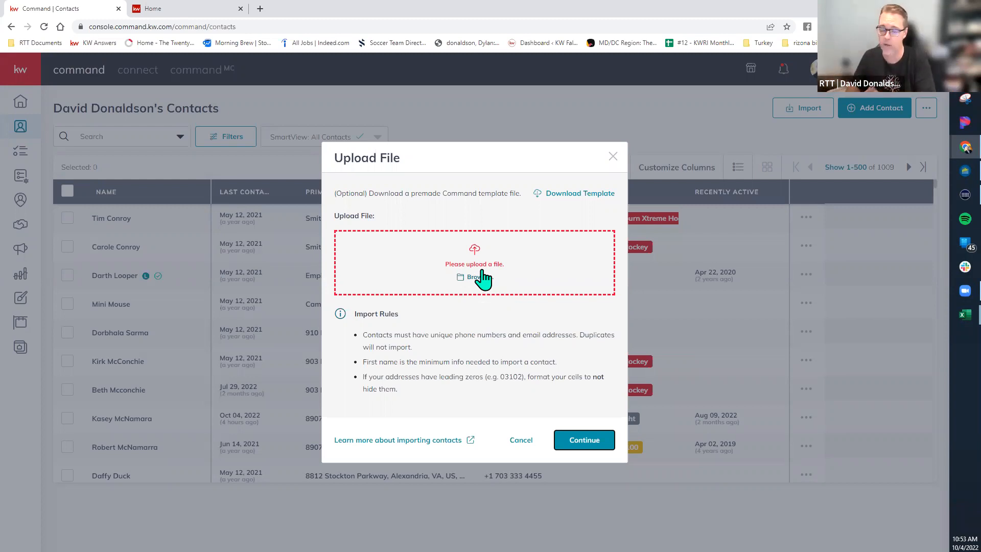
pyautogui.click(611, 157)
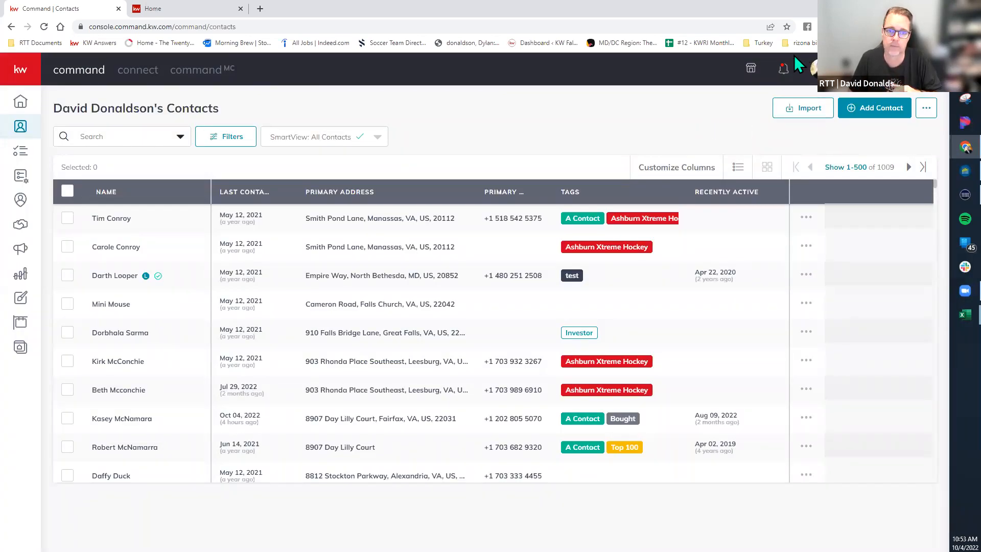
# Open the KW Marketplace from Command, reloading and reopening it past the error page, and close the leftover error tab.
pyautogui.click(749, 72)
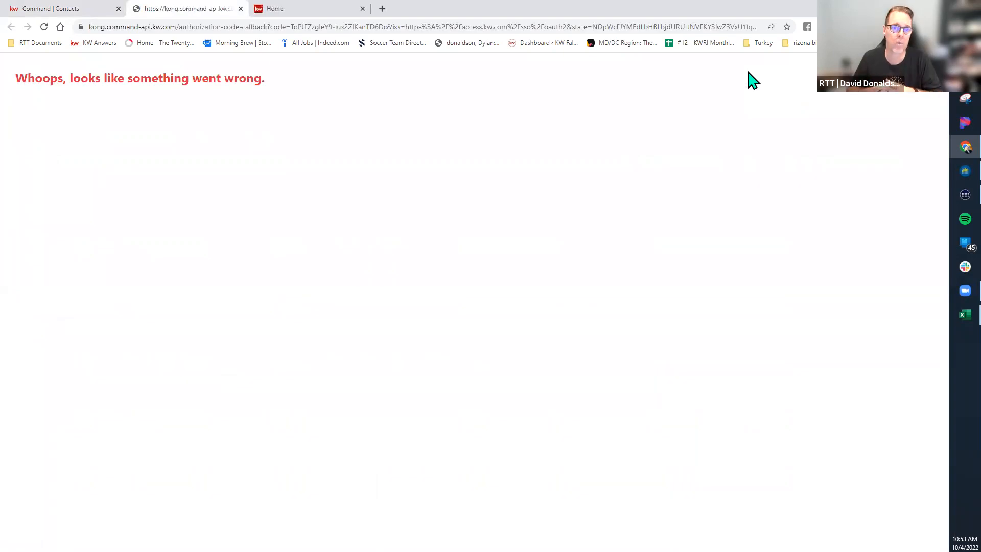
pyautogui.click(42, 28)
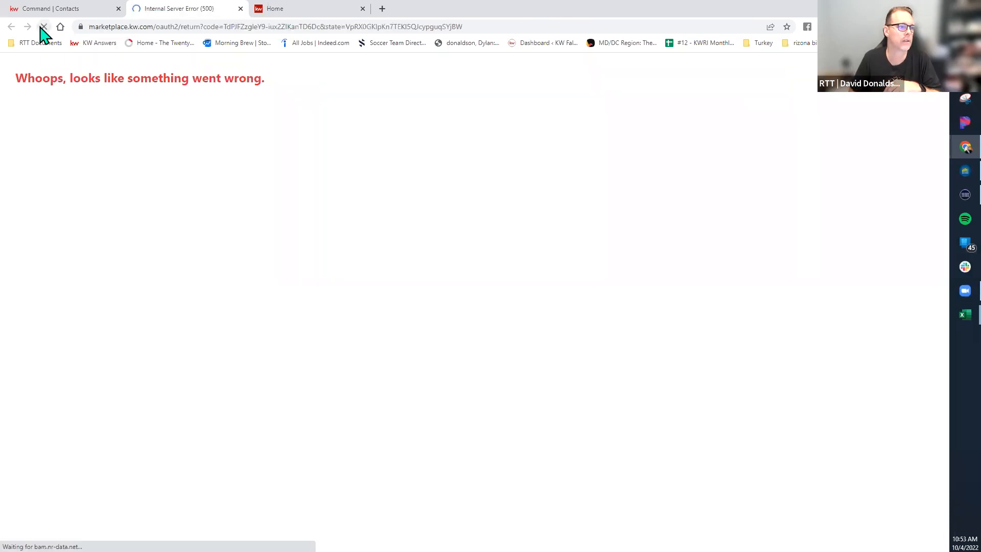
pyautogui.click(58, 10)
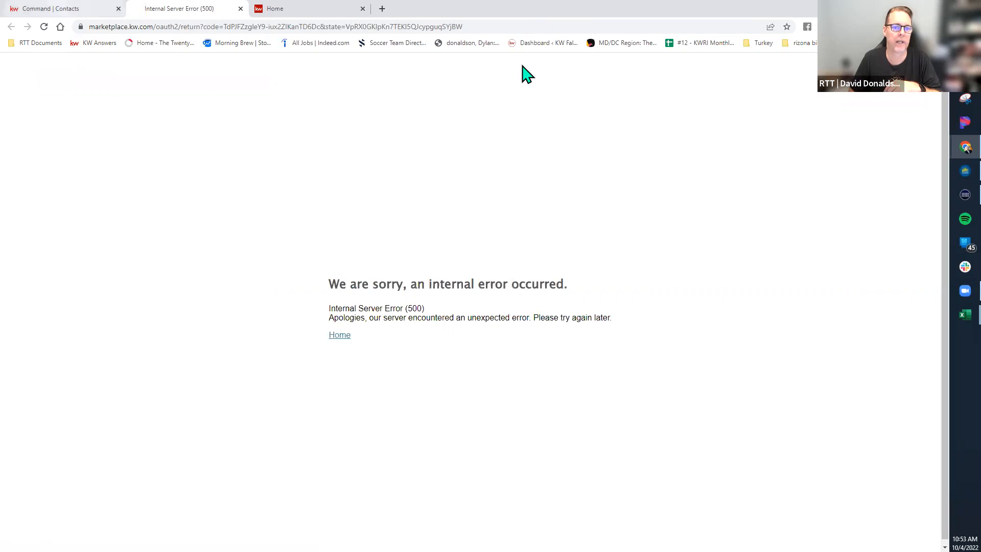
pyautogui.click(749, 69)
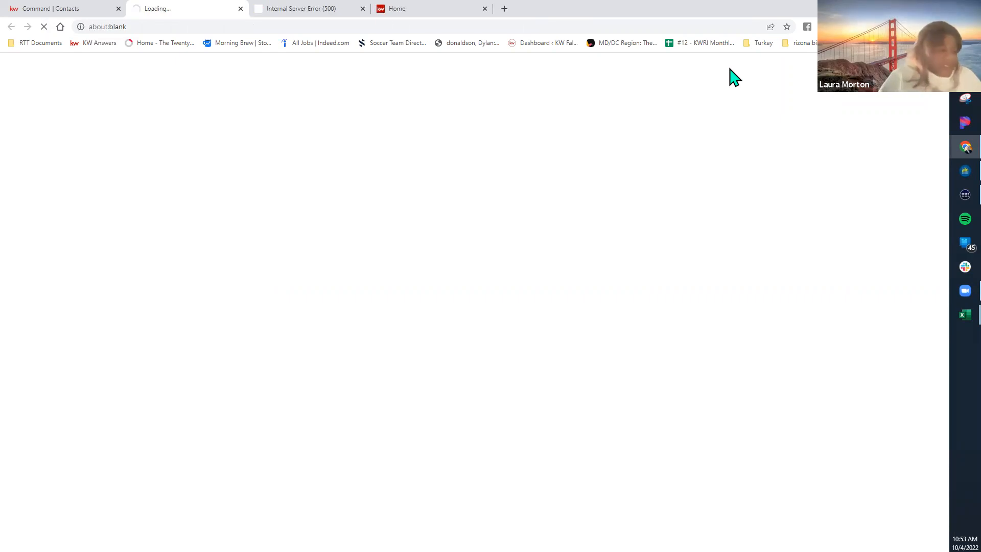
pyautogui.click(363, 9)
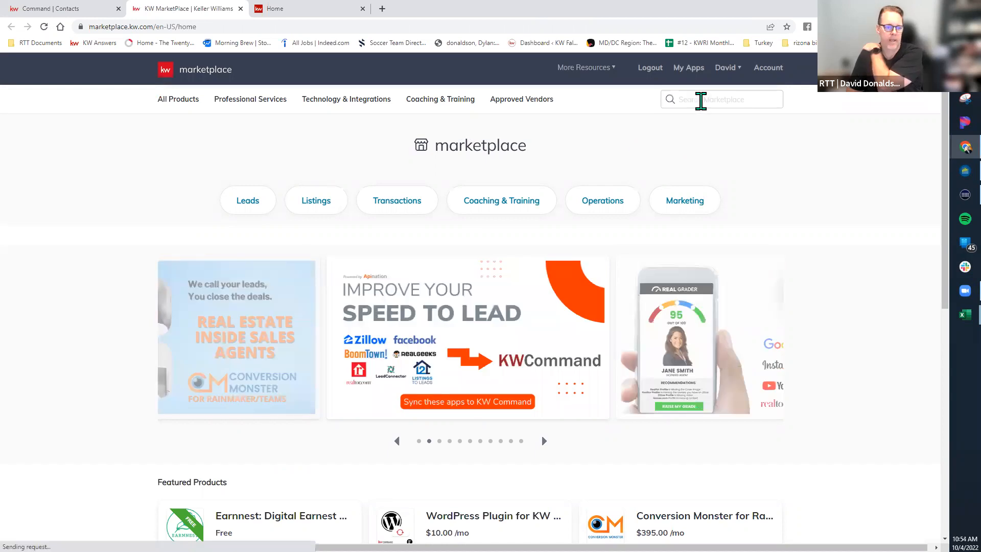
# Search the marketplace for "api nation" and look through the listed products, including KW Command and Realtor.com.
pyautogui.click(701, 102)
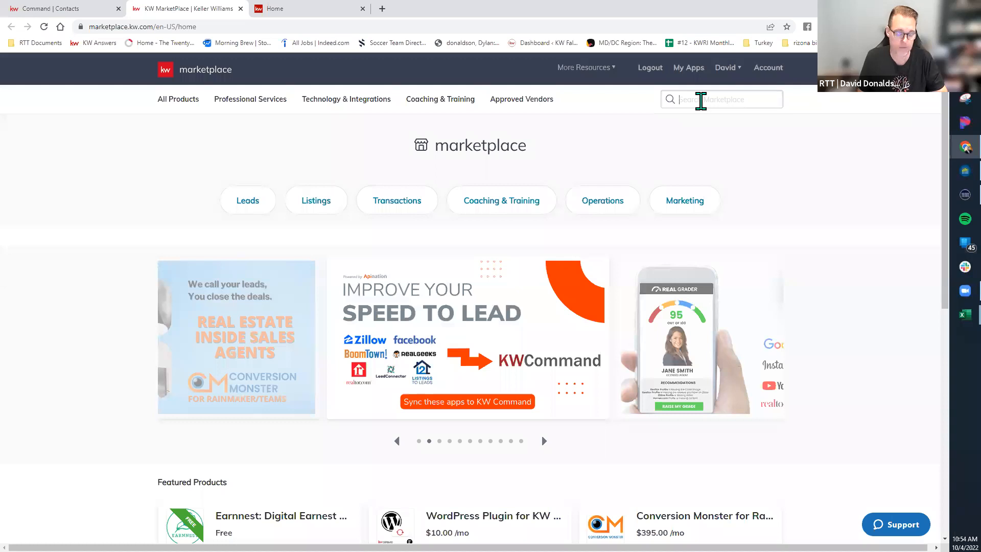
pyautogui.write('api nation')
pyautogui.press('Return')
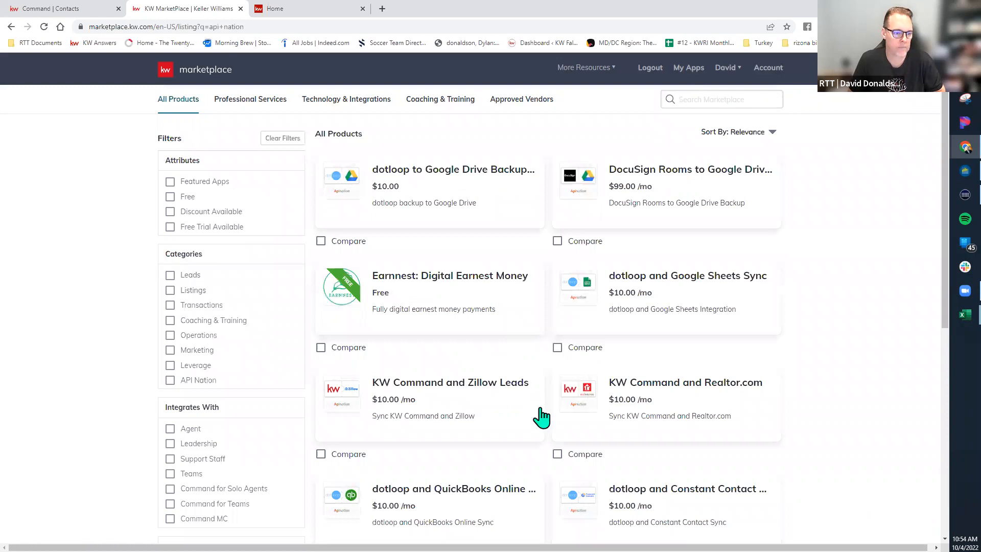
pyautogui.moveTo(589, 398)
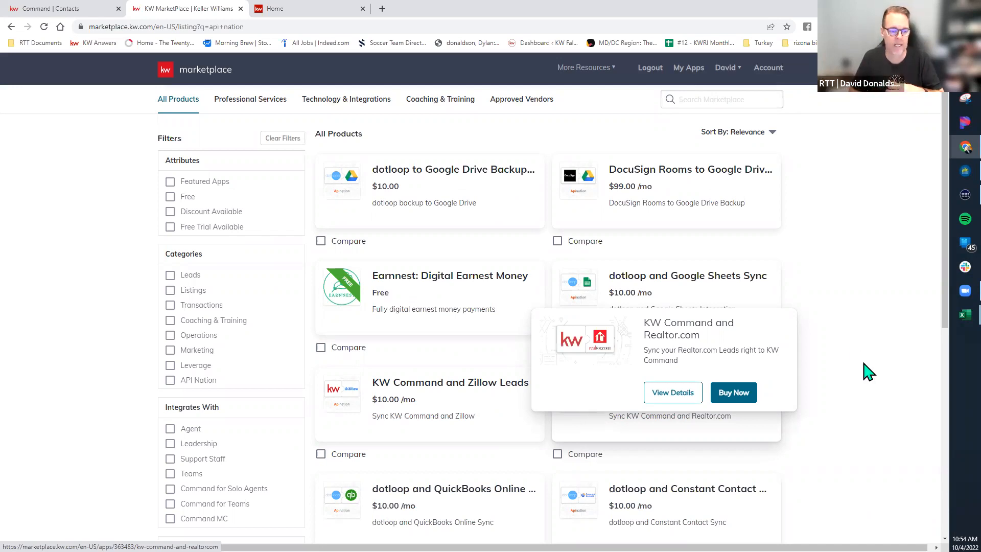
pyautogui.scroll(-7, 869, 372)
pyautogui.scroll(7, 868, 371)
# Search the marketplace for "google" and look at the KW Command and Google Contacts product.
pyautogui.click(713, 99)
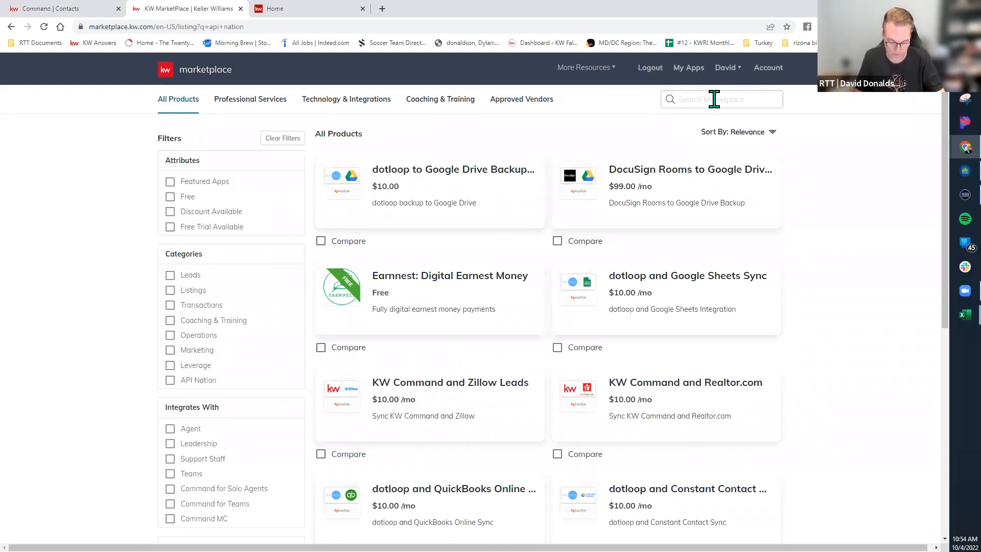
pyautogui.write('goo')
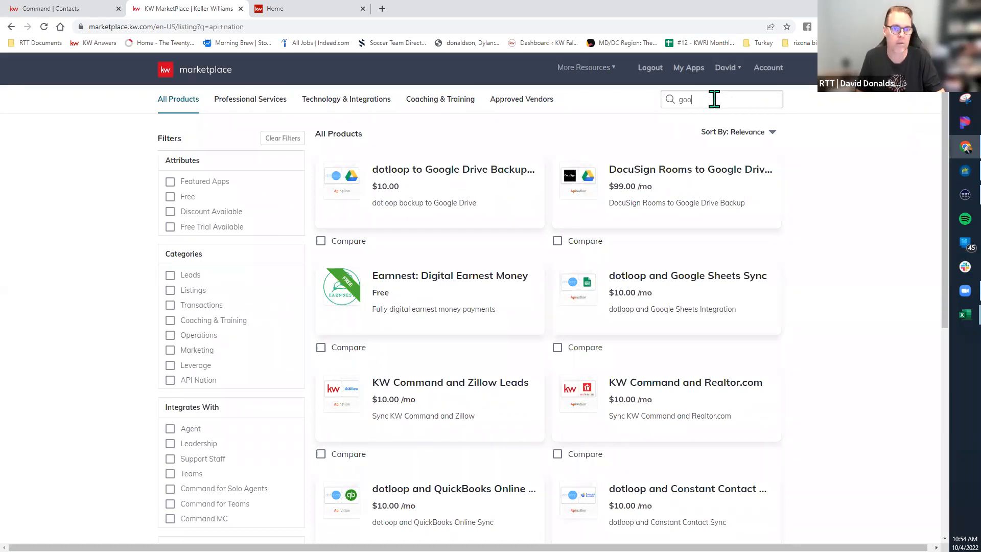
pyautogui.write('gle')
pyautogui.press('Return')
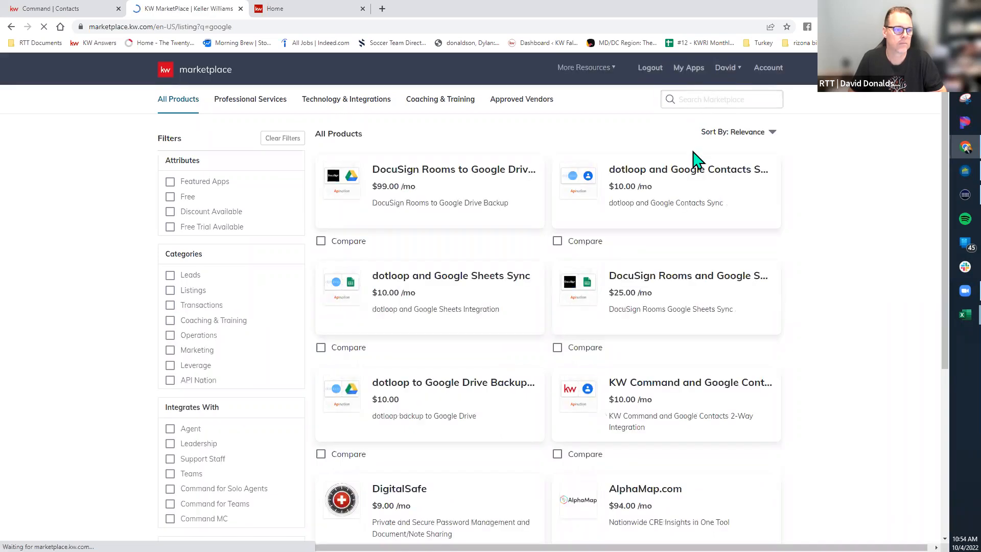
pyautogui.scroll(-5, 697, 296)
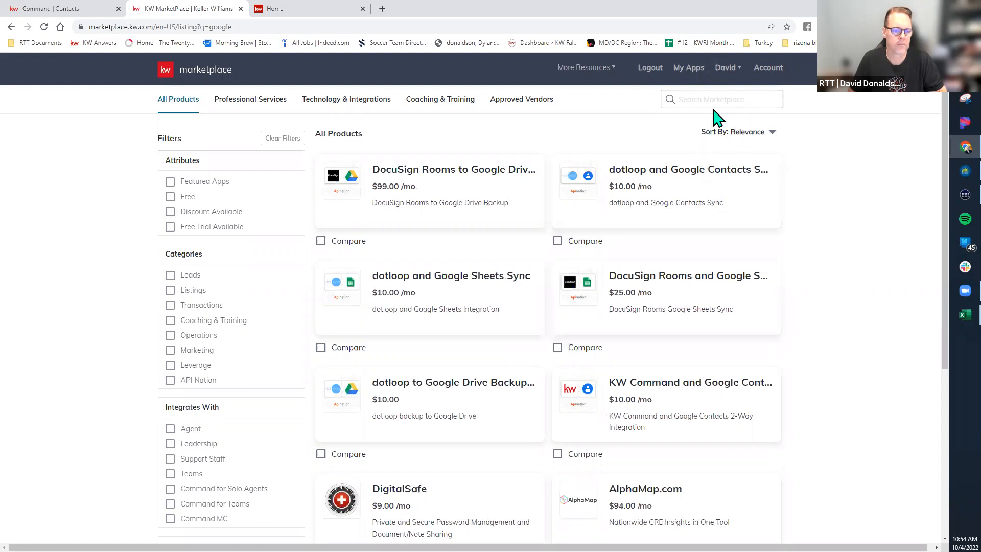
pyautogui.moveTo(697, 391)
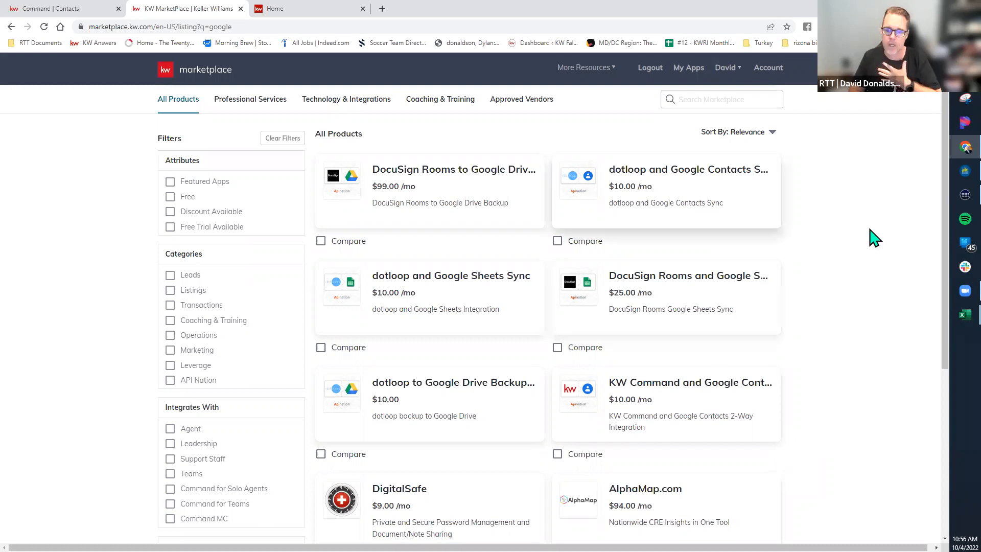
# Return to the contacts in KW Command, download the premade Command template file from the import dialog, and close the dialog.
pyautogui.click(61, 12)
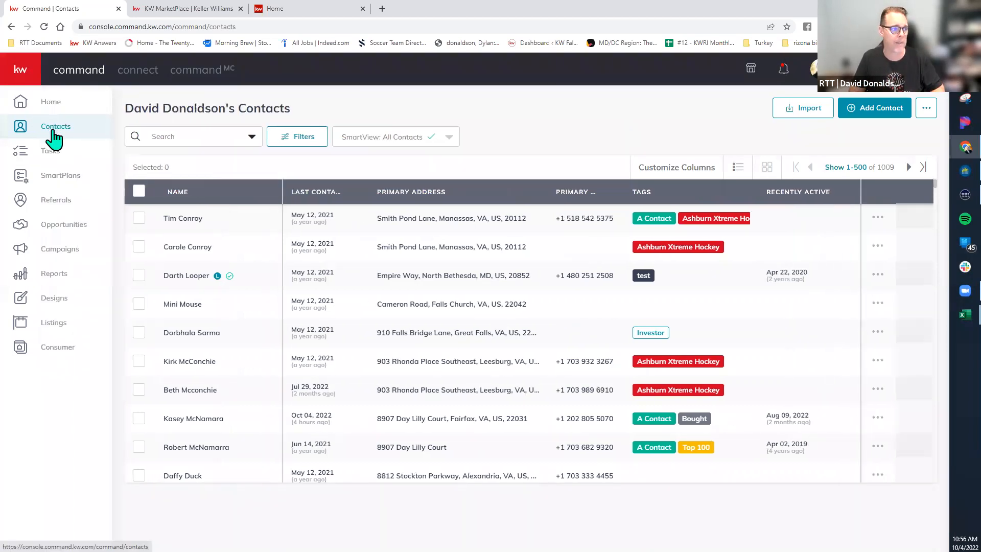
pyautogui.click(53, 134)
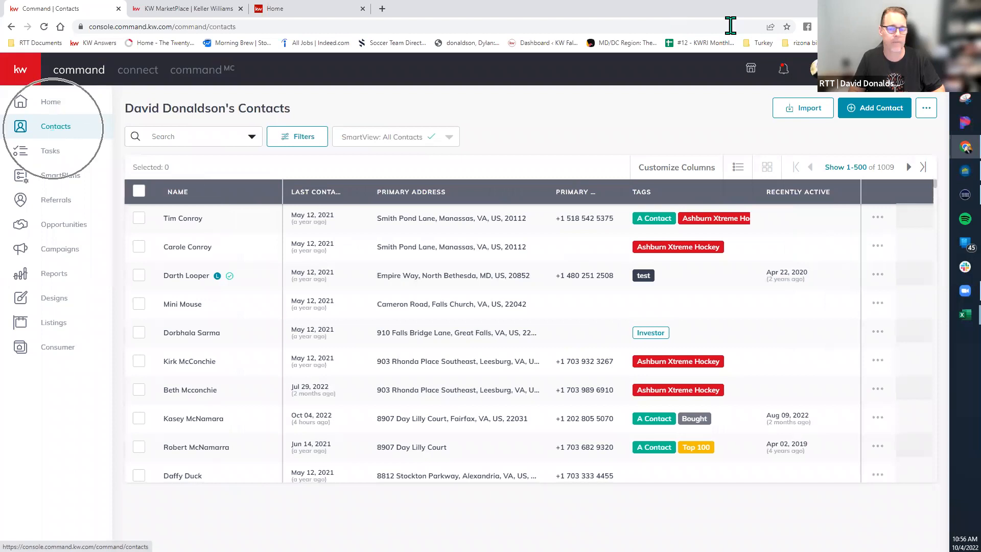
pyautogui.click(797, 110)
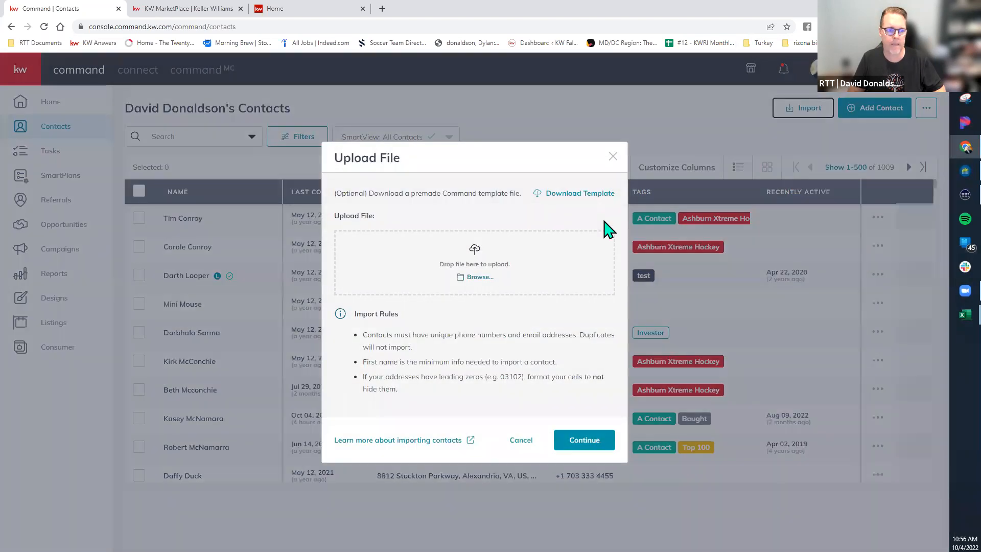
pyautogui.click(576, 197)
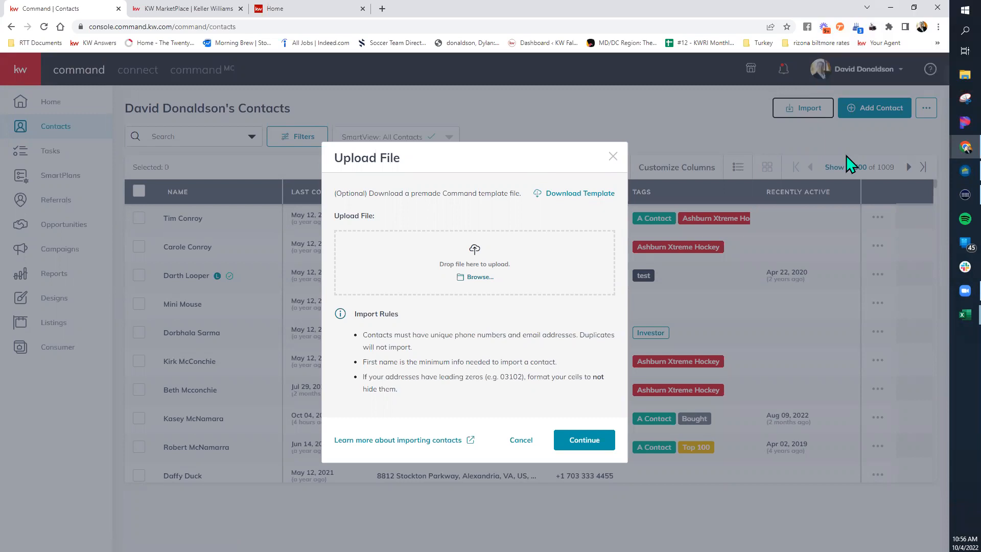
pyautogui.click(613, 158)
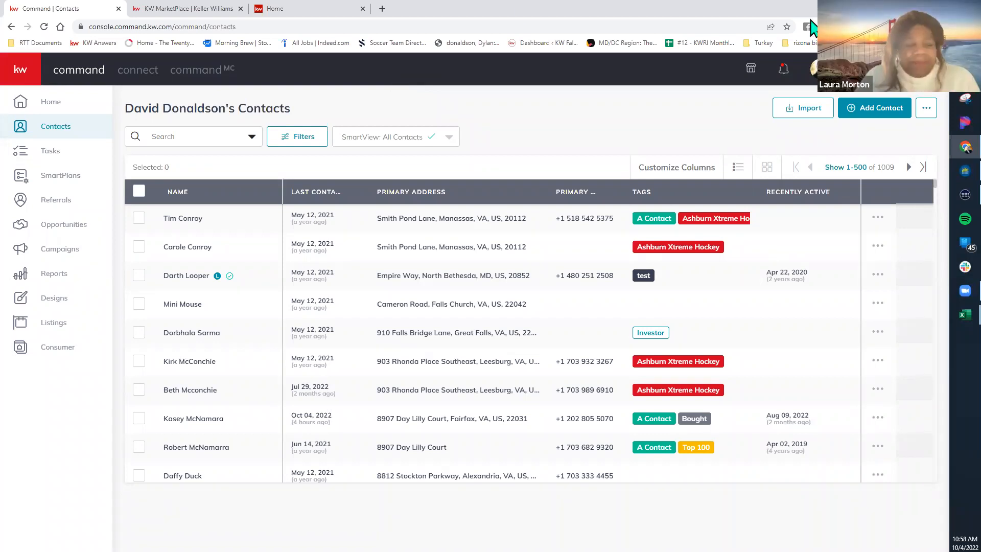
# Open KW Answers at answers.kw.com/hc/en-us in a new tab and look through the articles in the Command category.
pyautogui.click(382, 12)
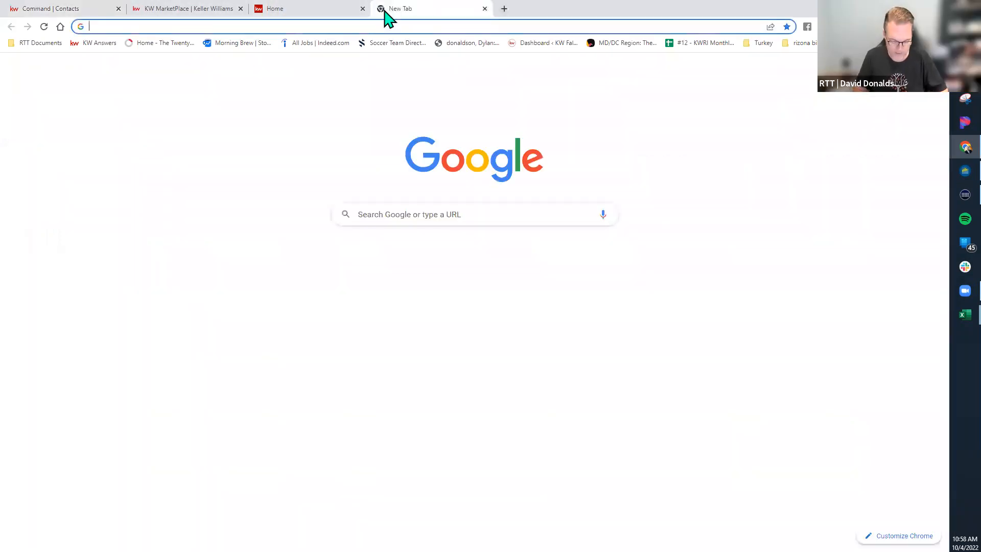
pyautogui.write('answers.kw.com/hc/en-us')
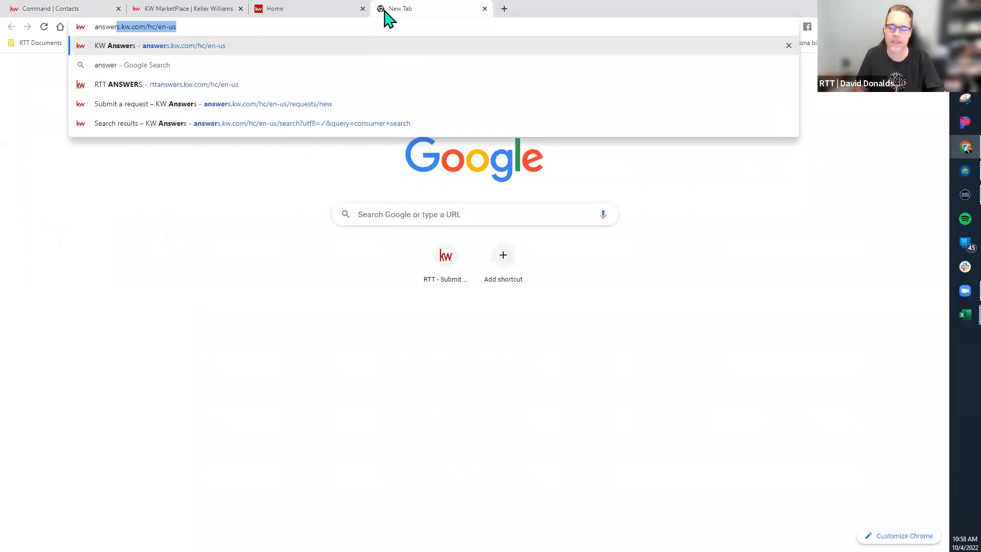
pyautogui.press('Return')
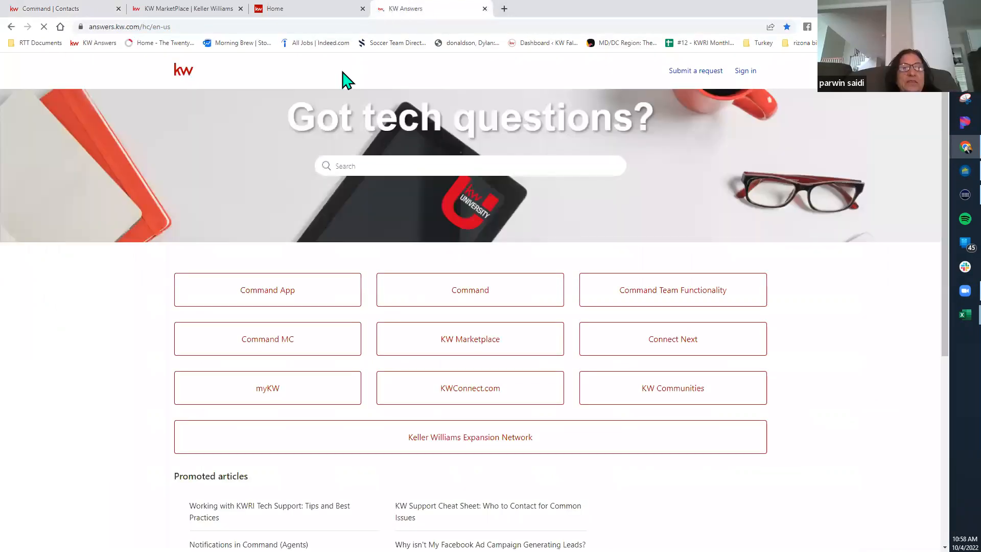
pyautogui.click(207, 29)
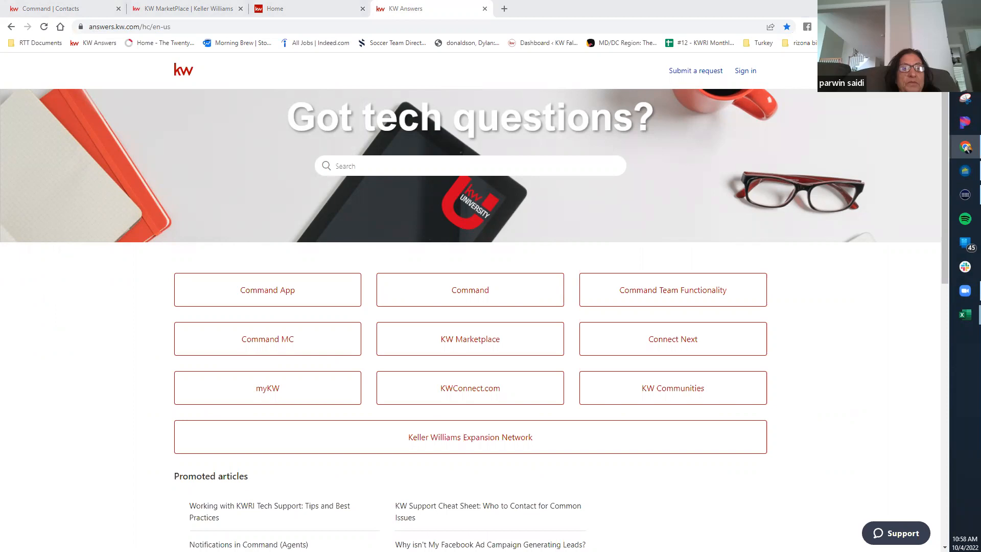
pyautogui.click(525, 294)
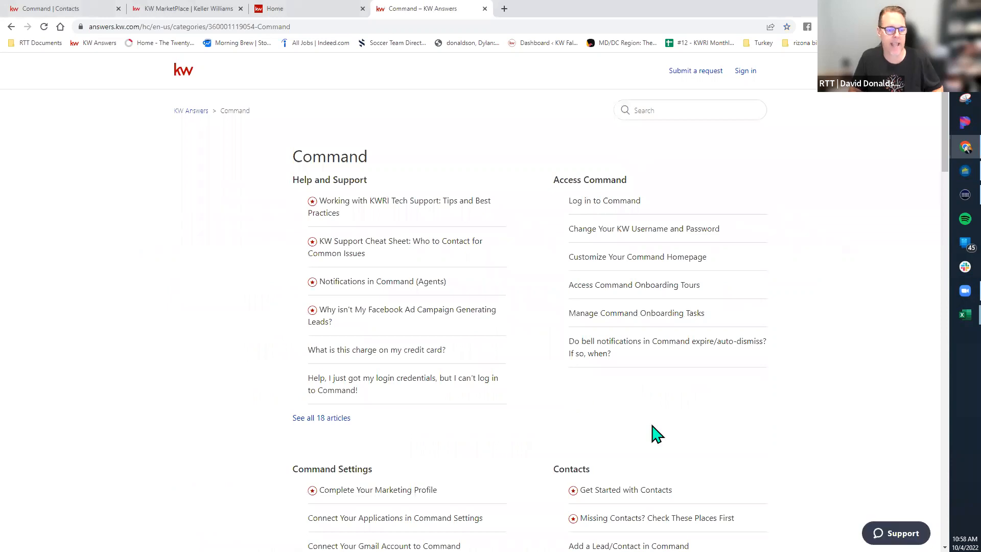
pyautogui.scroll(-8, 655, 433)
pyautogui.scroll(-4, 653, 434)
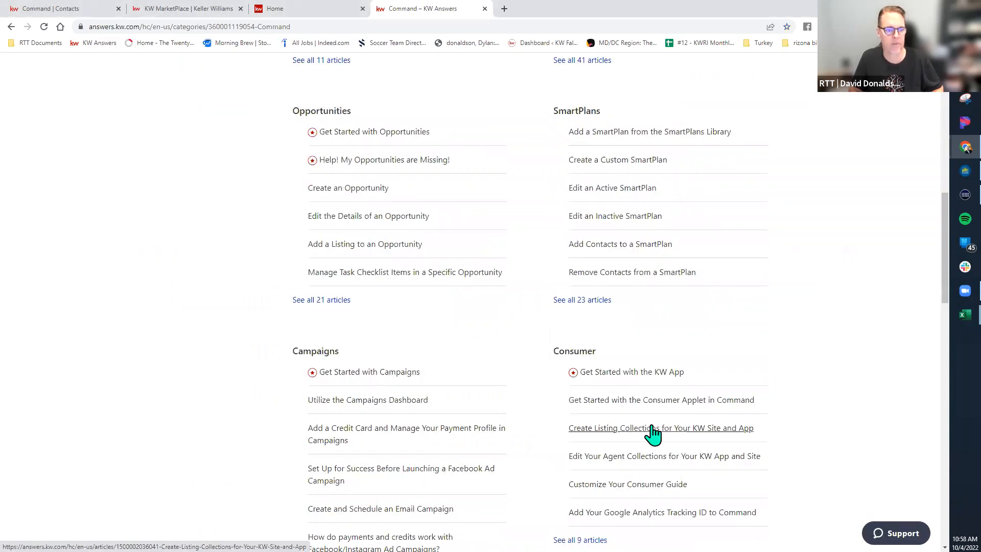
pyautogui.scroll(-3, 654, 434)
pyautogui.scroll(7, 654, 433)
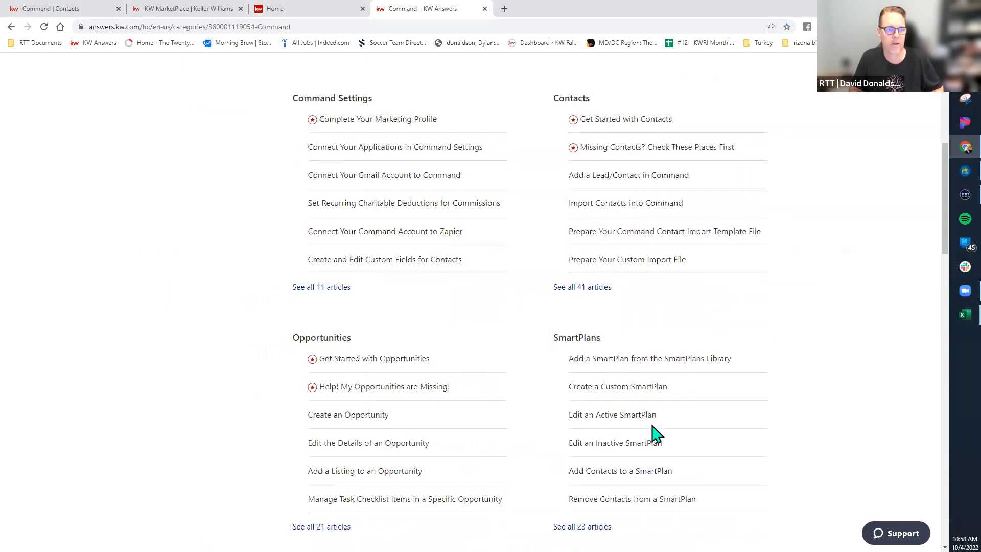
pyautogui.scroll(7, 686, 114)
# Search the KW Answers help articles for "import".
pyautogui.click(687, 114)
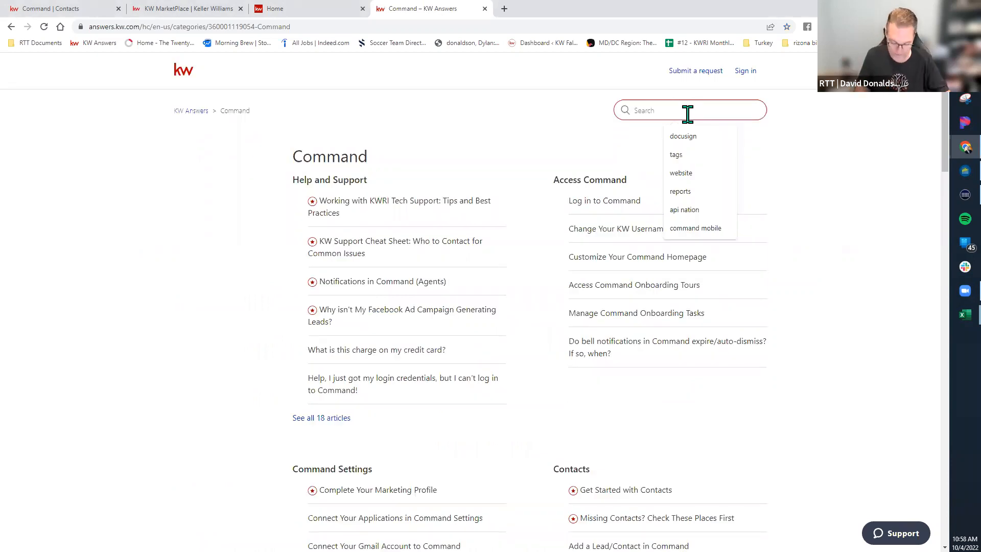
pyautogui.write('impl')
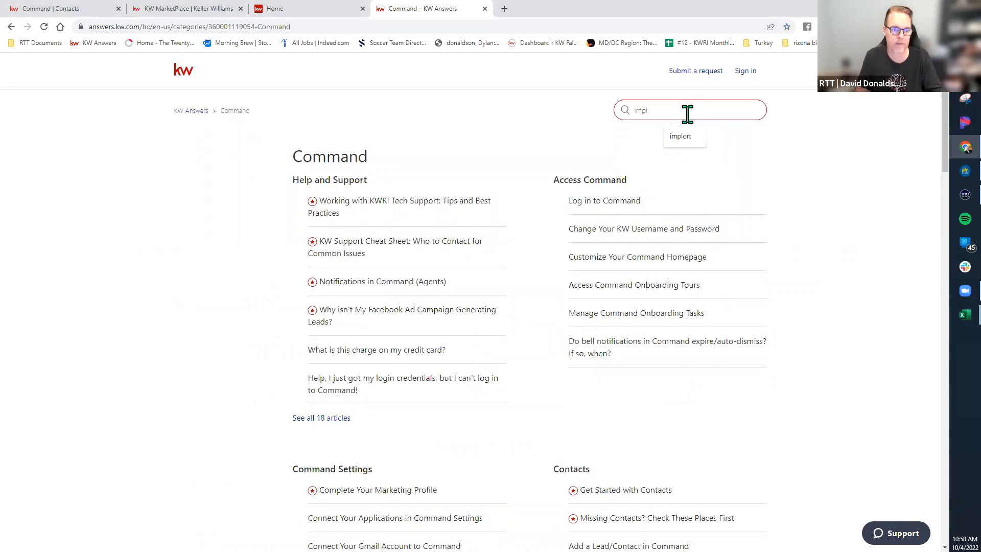
pyautogui.press('BackSpace')
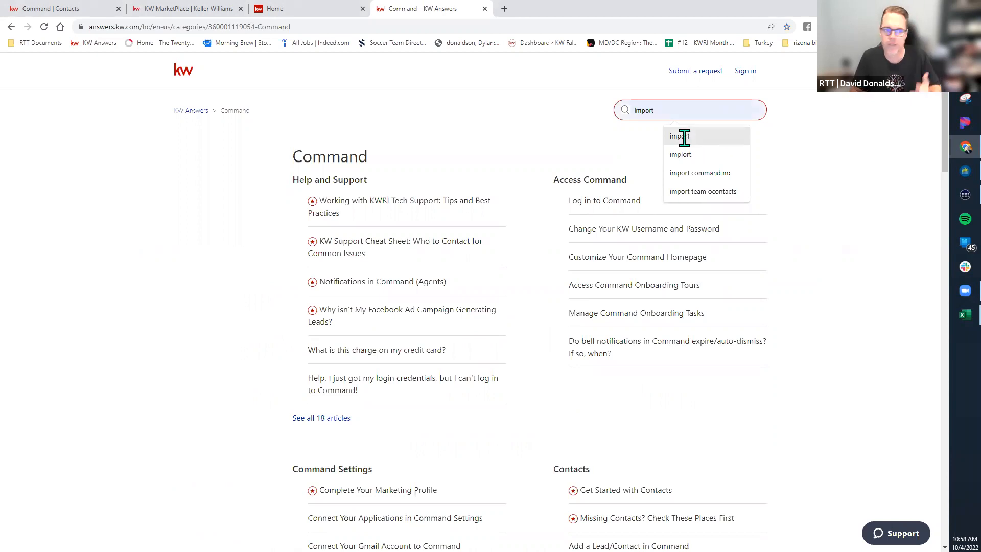
pyautogui.click(685, 137)
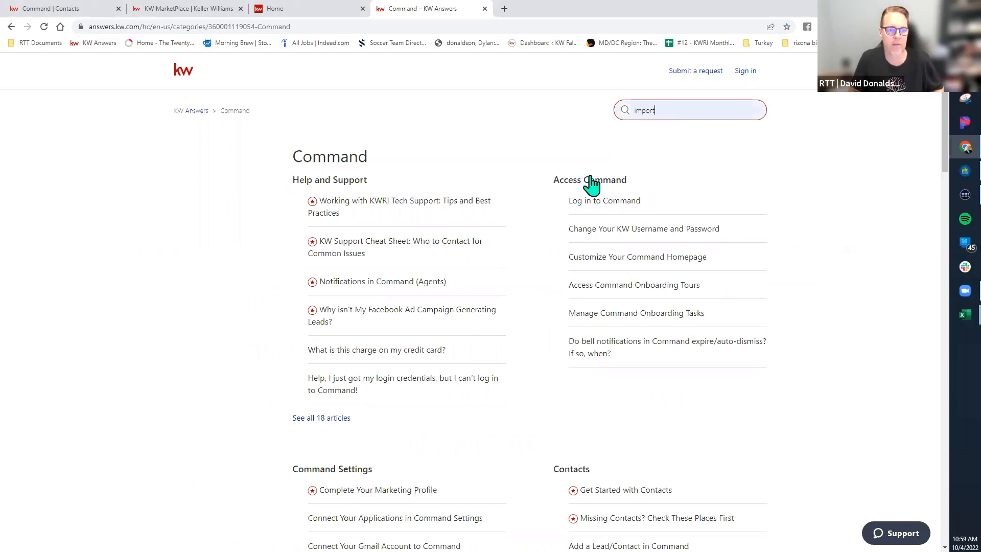
pyautogui.click(661, 115)
pyautogui.press('Return')
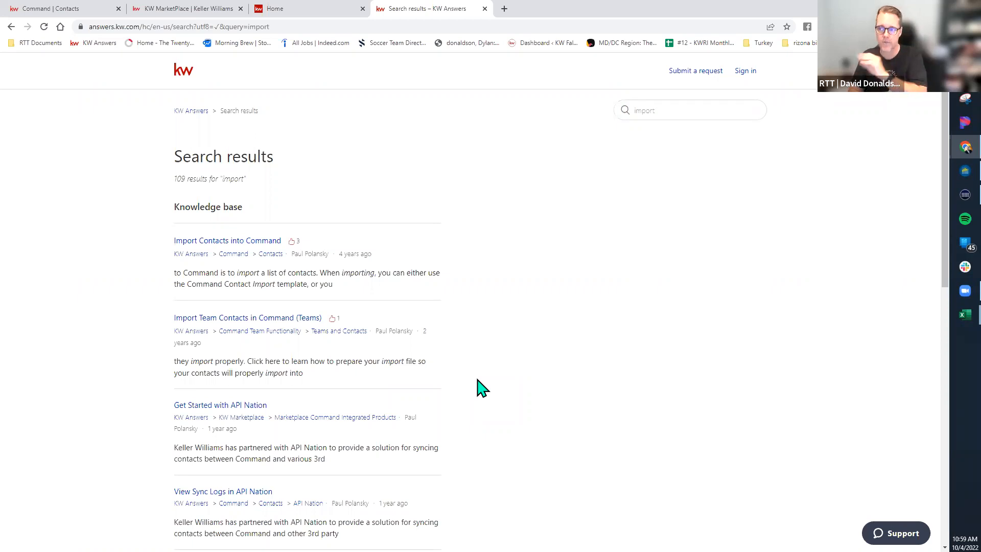
# Go back to the KW Command contacts, download the premade import template again, and close the Upload File dialog.
pyautogui.click(327, 9)
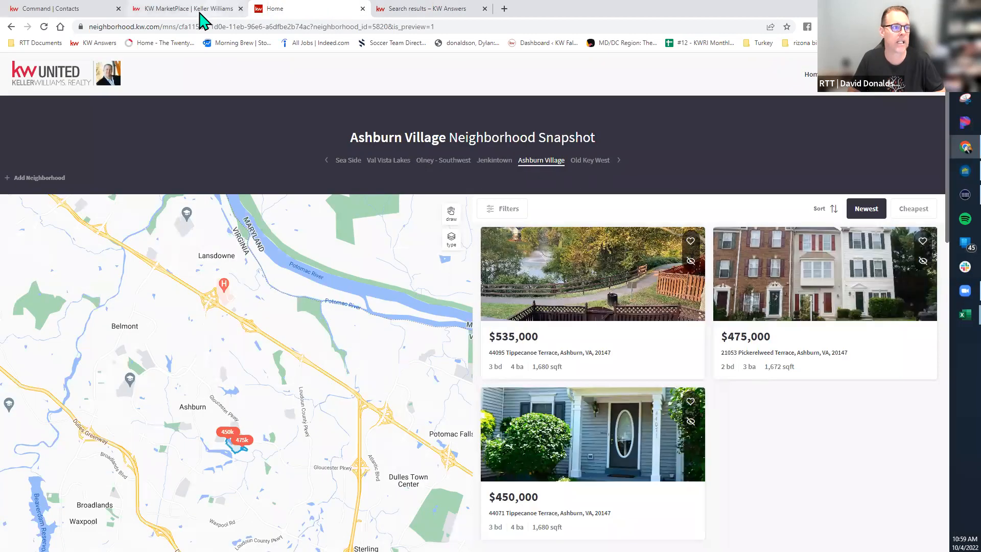
pyautogui.click(199, 10)
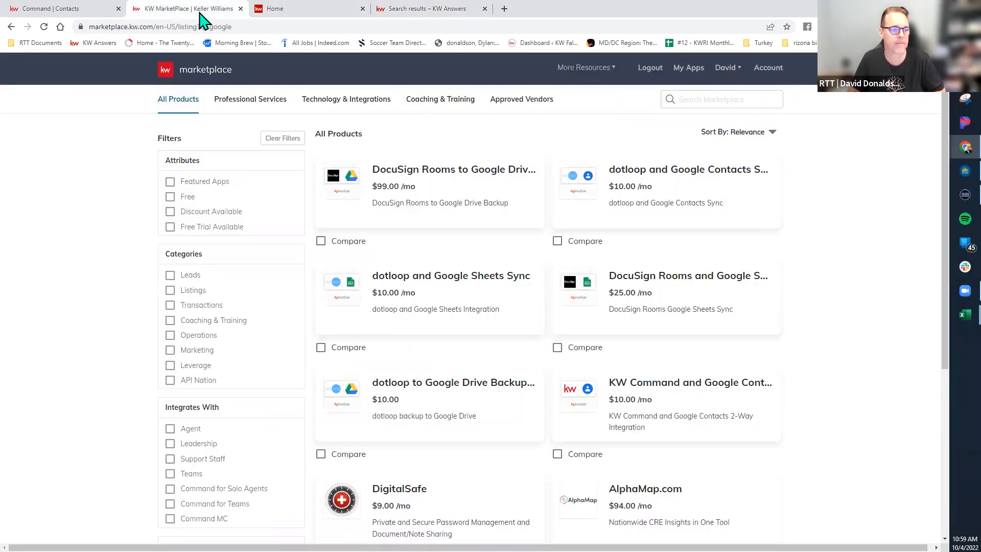
pyautogui.click(70, 11)
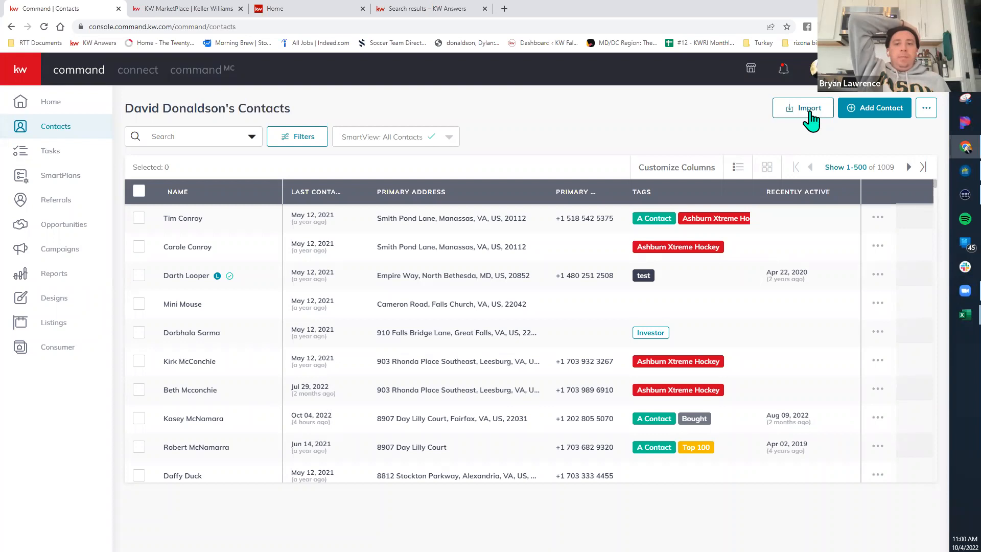
pyautogui.click(810, 119)
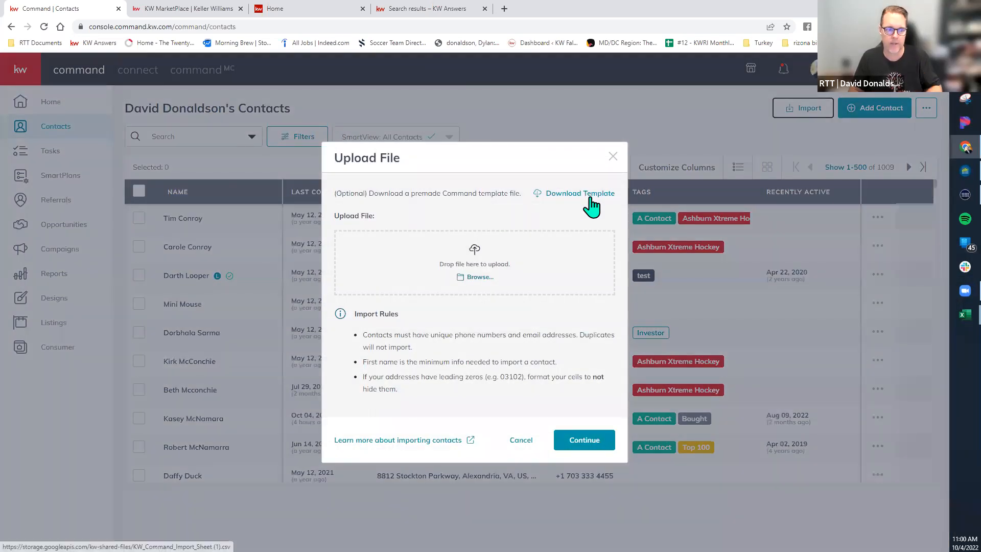
pyautogui.click(590, 199)
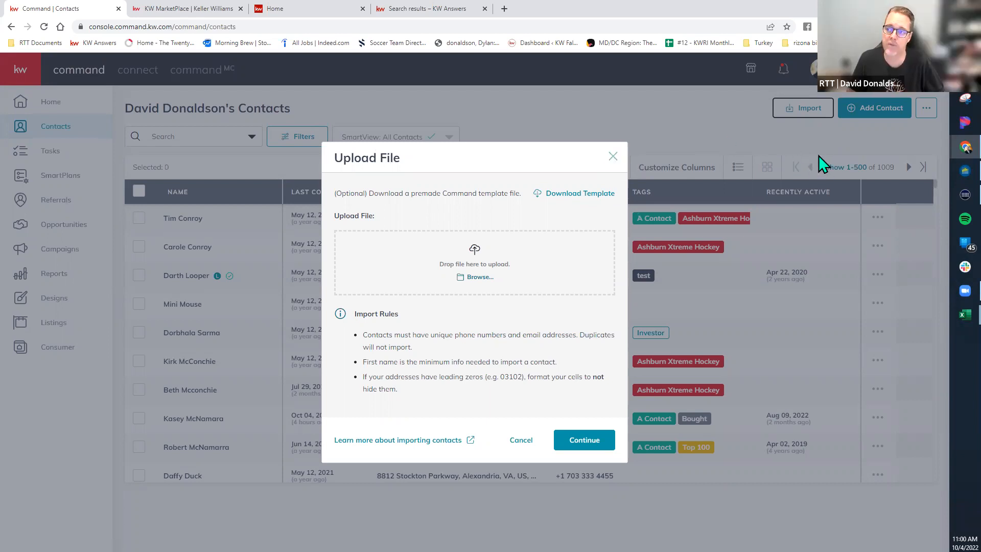
pyautogui.press('ctrl')
pyautogui.press('ctrl')
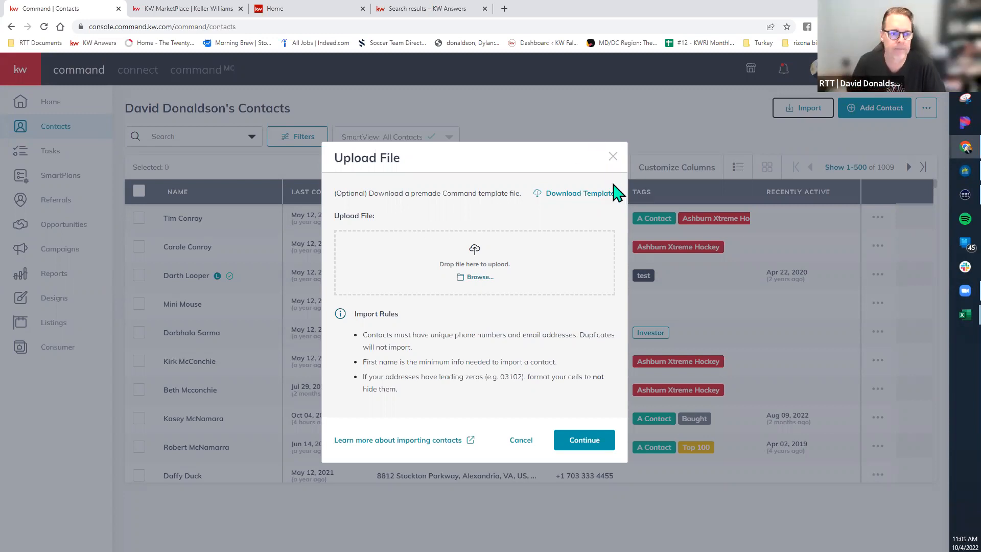
pyautogui.click(678, 93)
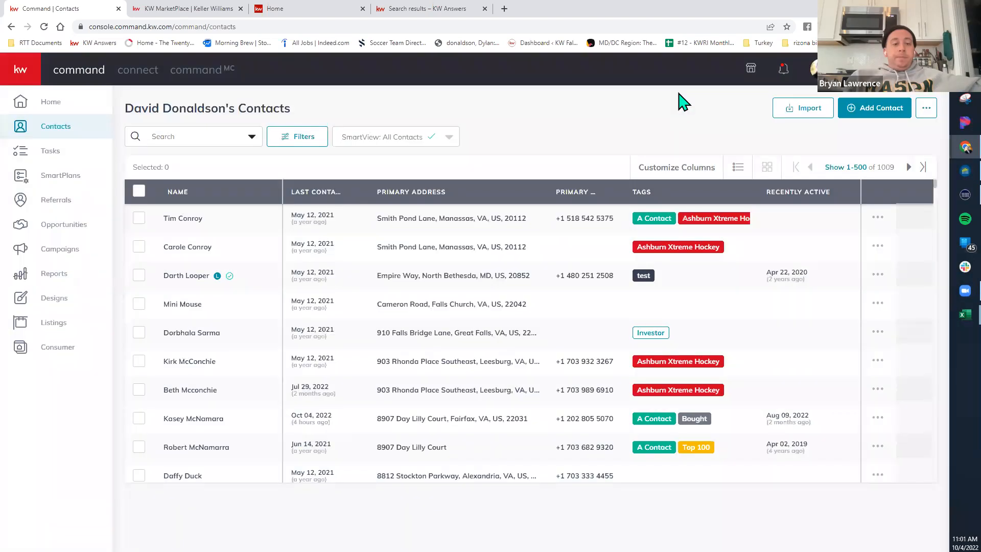